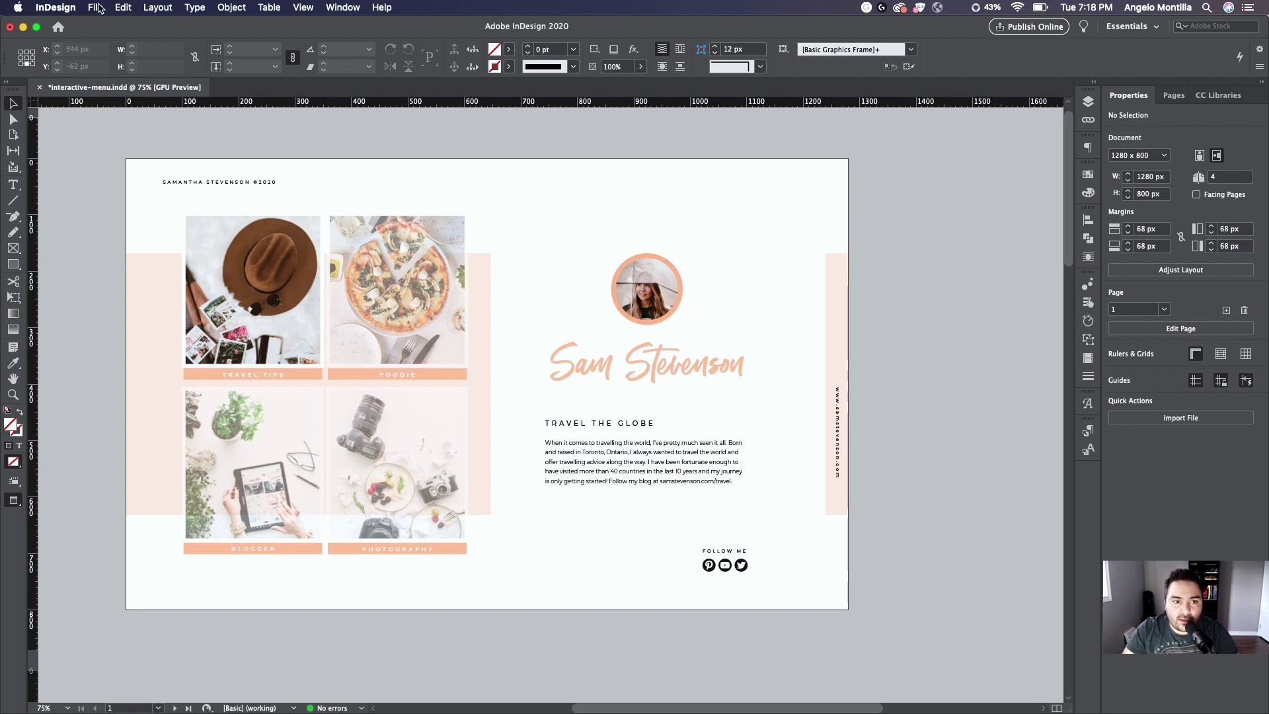
# Try a new web document setup with an 800 px page height, then cancel it.
pyautogui.click(96, 8)
pyautogui.moveTo(218, 24)
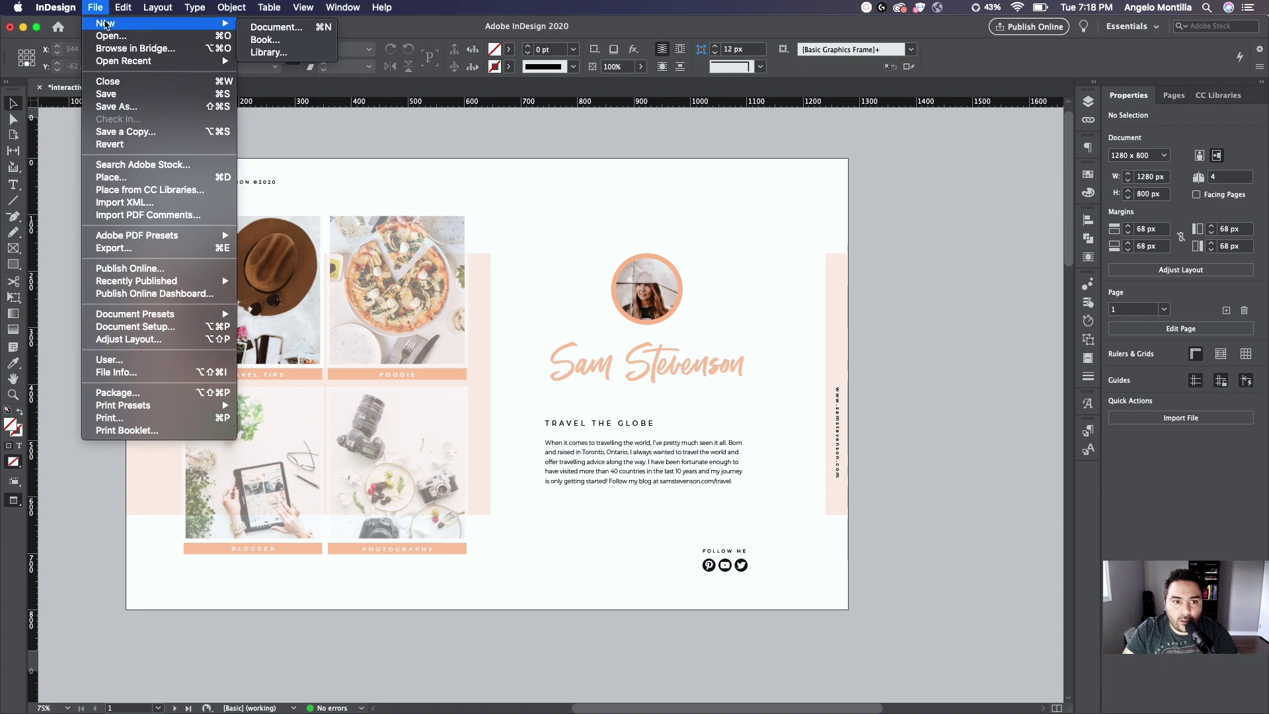
pyautogui.click(271, 27)
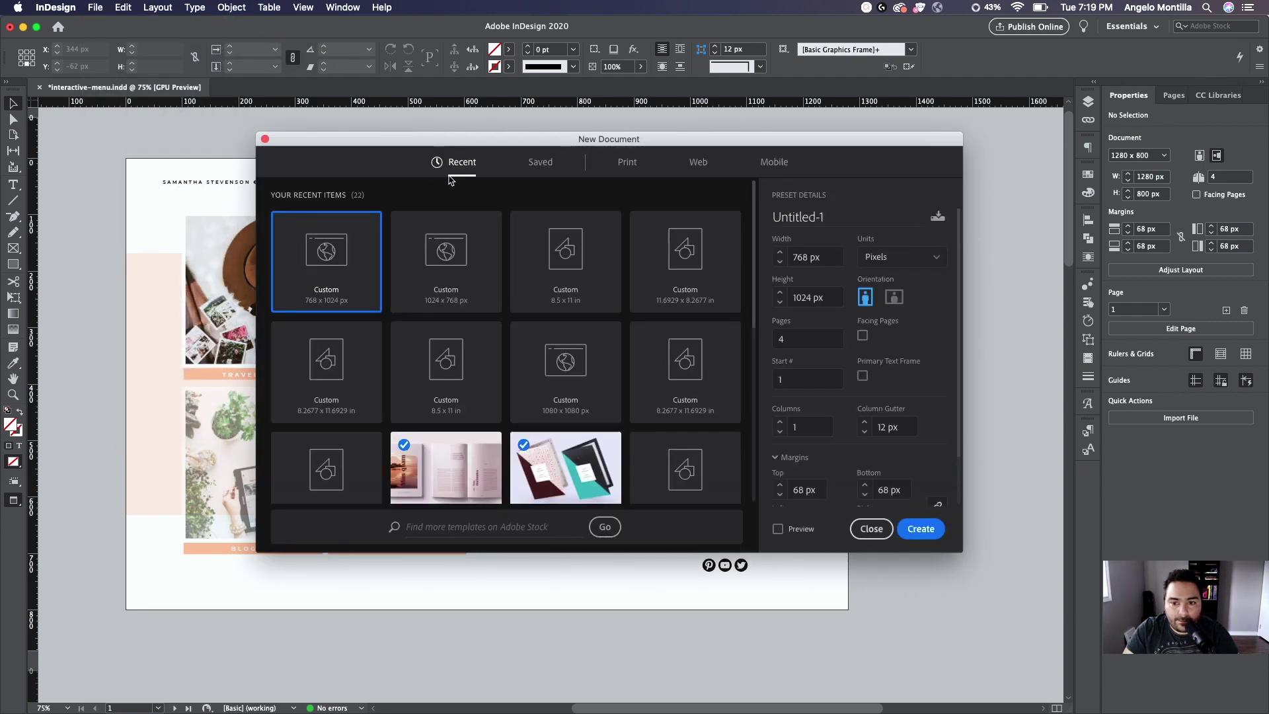
pyautogui.click(697, 165)
pyautogui.moveTo(832, 260); pyautogui.dragTo(774, 261)
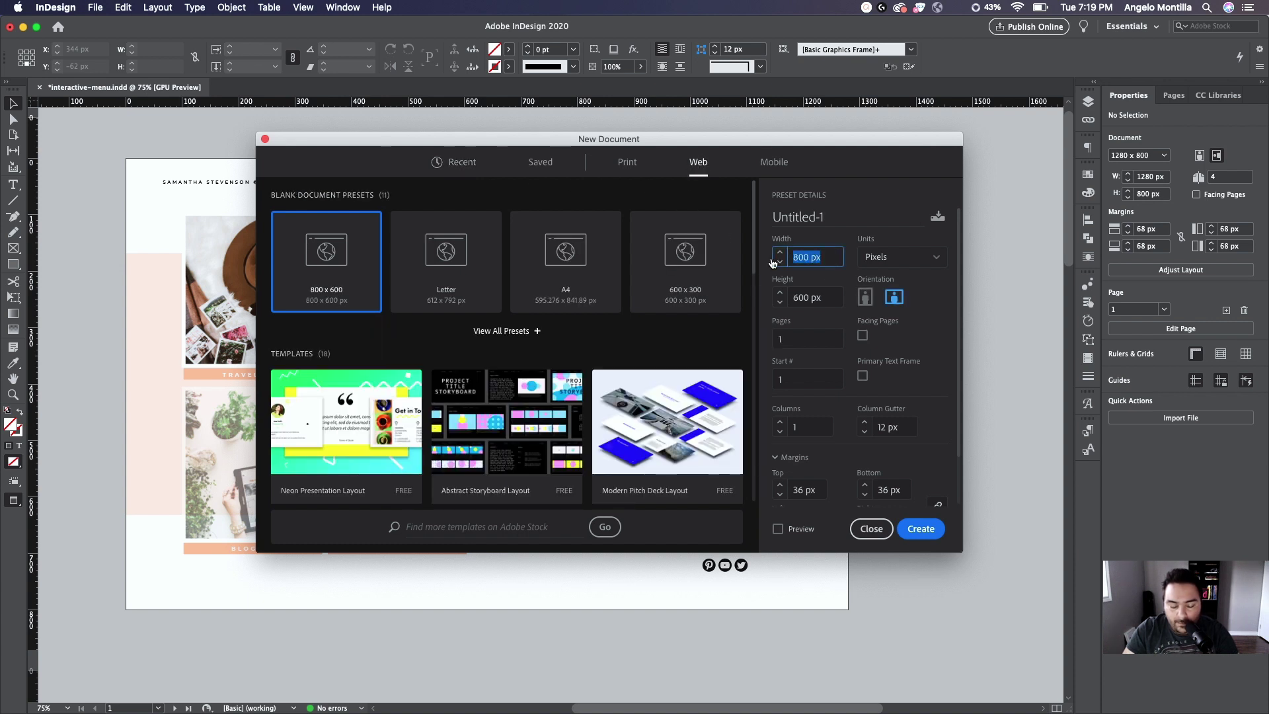
pyautogui.write('1280')
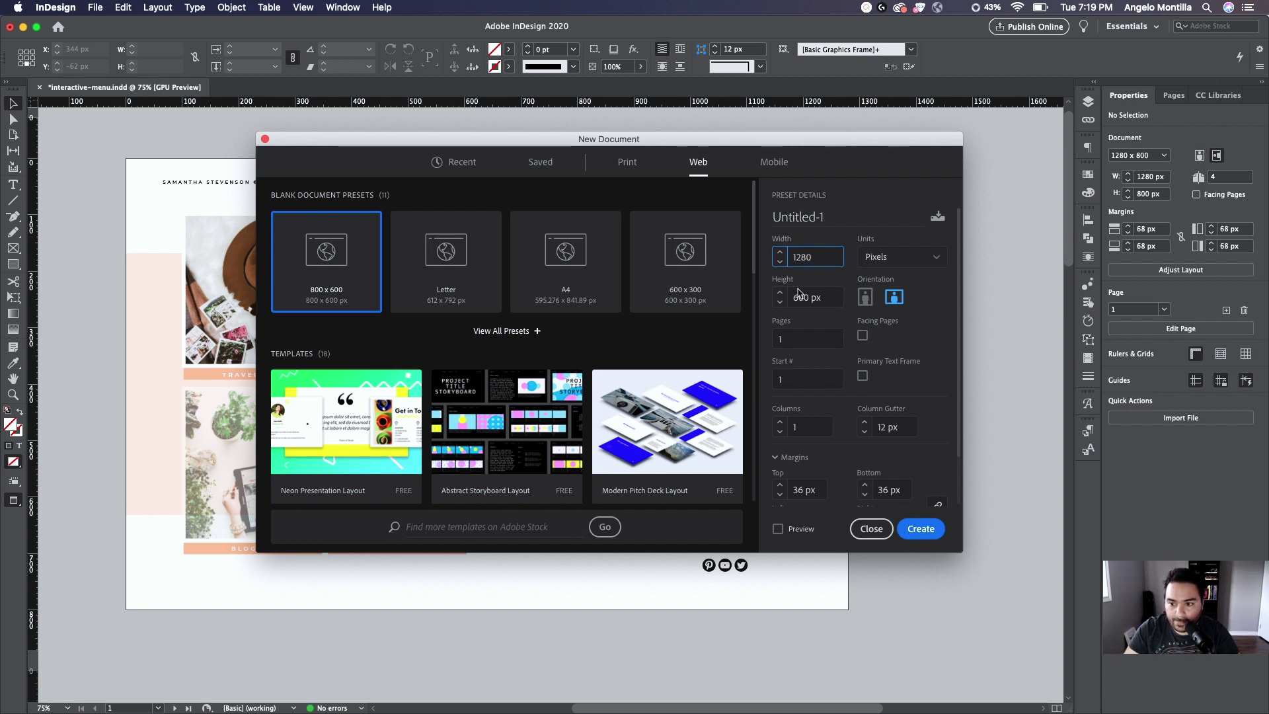
pyautogui.click(799, 299)
pyautogui.write('80')
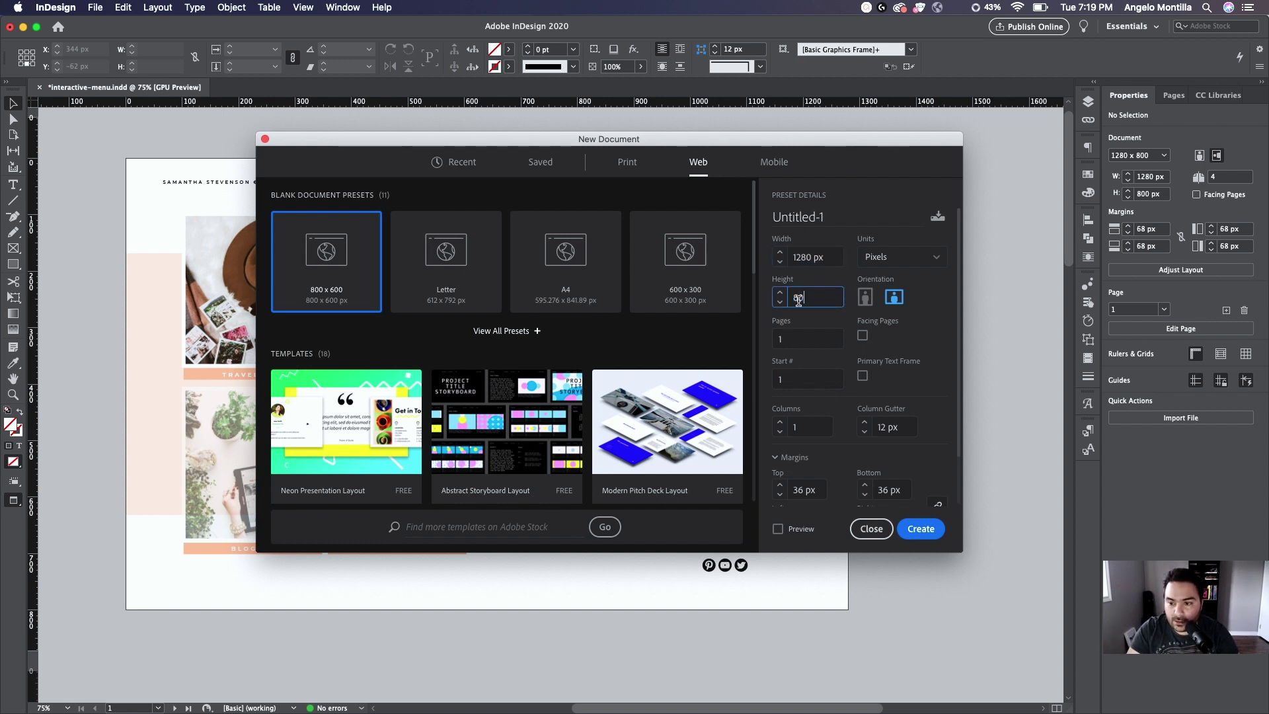
pyautogui.write('0')
pyautogui.press('Tab')
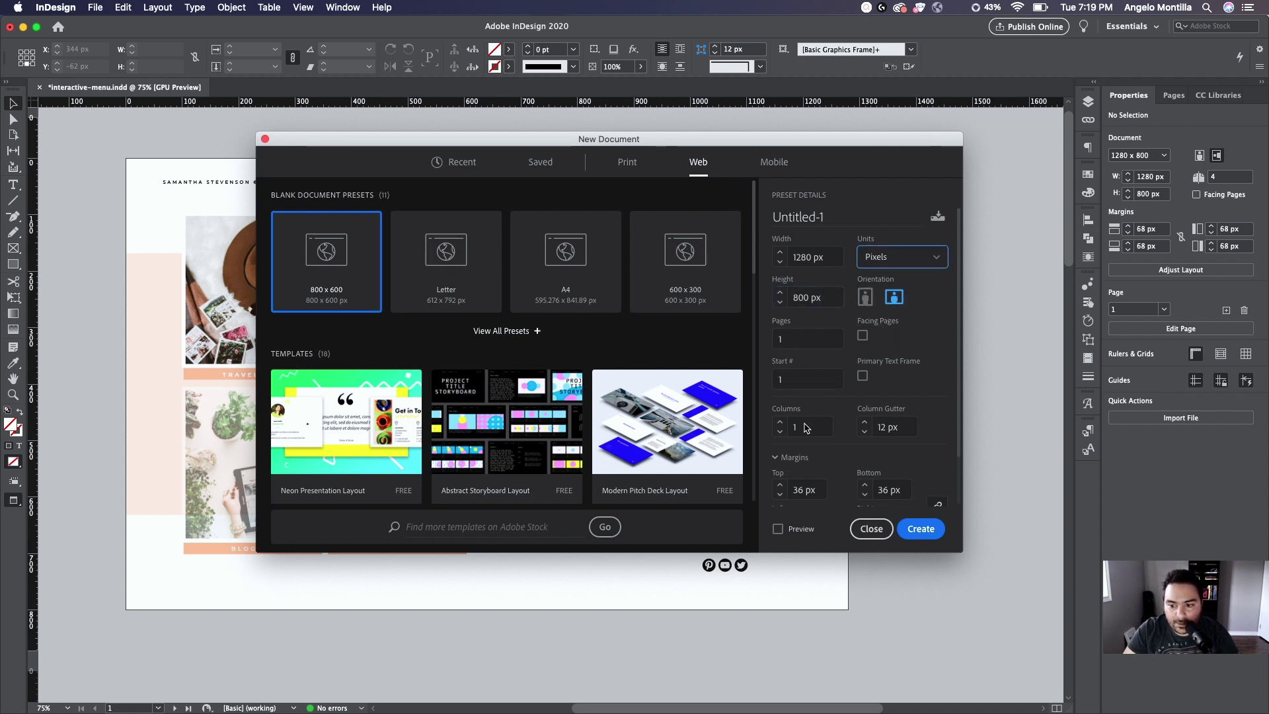
pyautogui.scroll(-3, 959, 421)
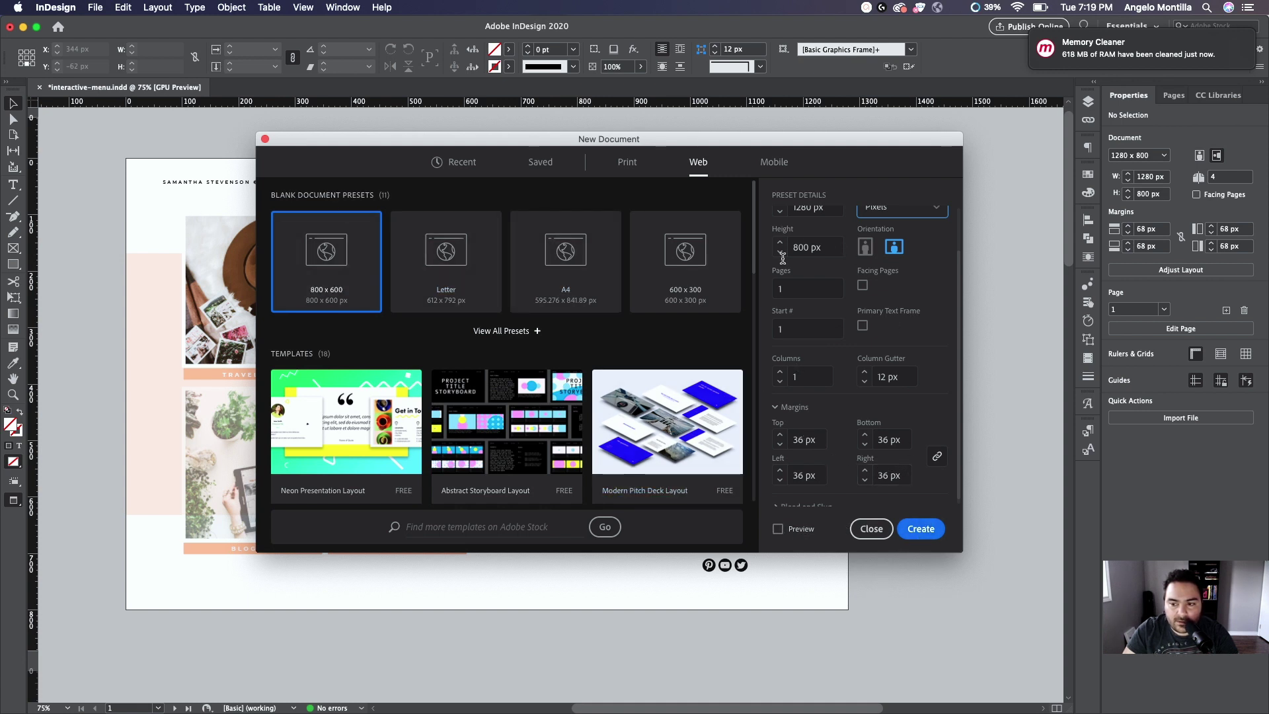
pyautogui.scroll(3, 866, 334)
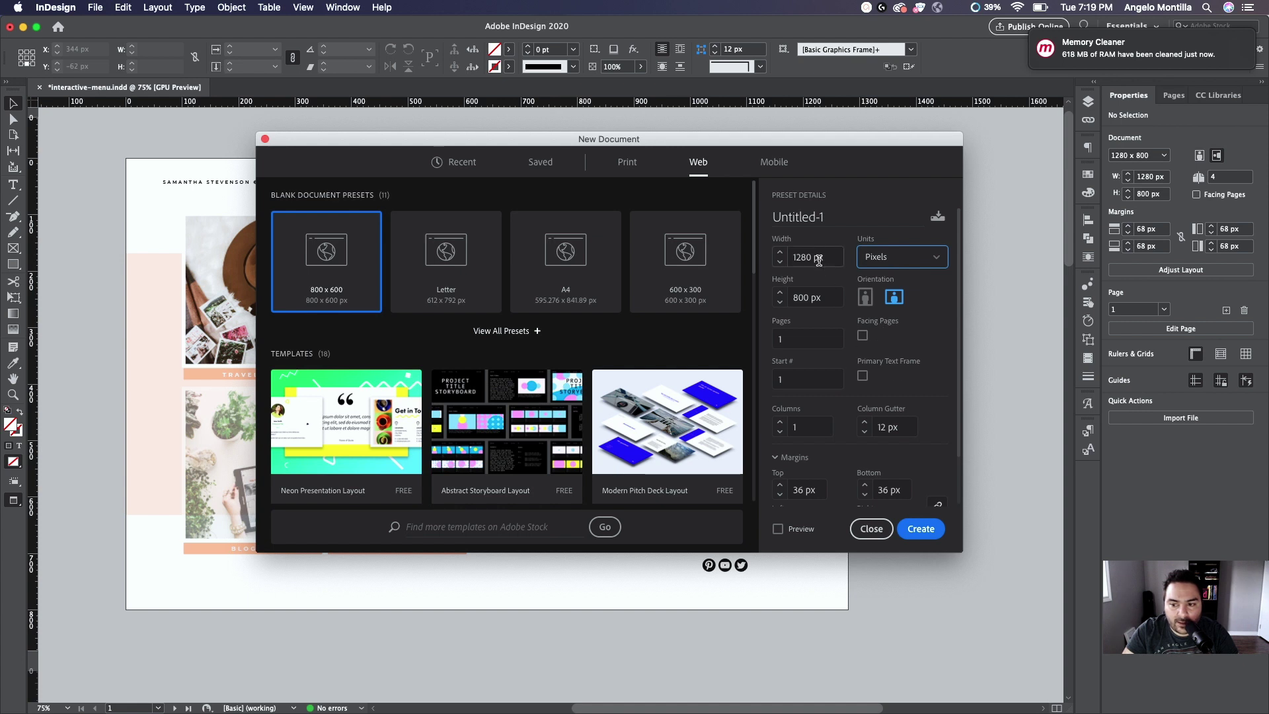
pyautogui.click(871, 529)
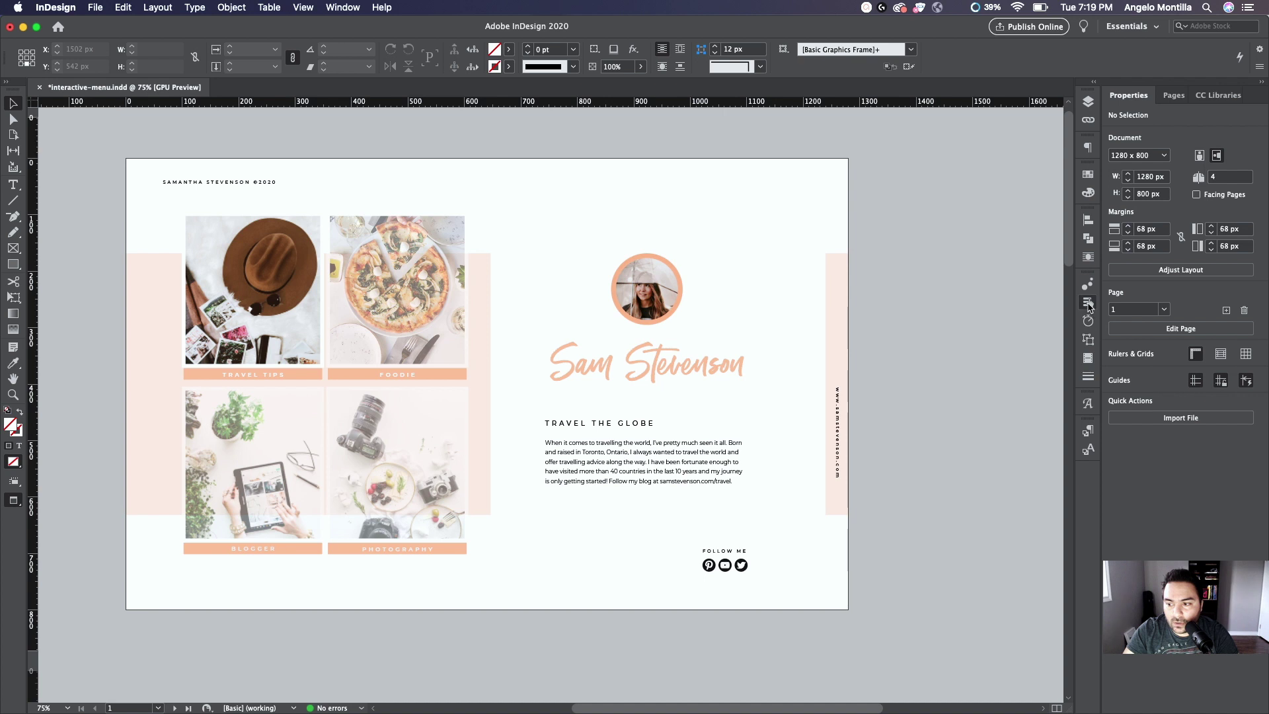
# Preview the spread's interactivity, testing the FOODIE, BLOGGER, PHOTOGRAPHY and TRAVEL TIPS buttons.
pyautogui.click(1089, 304)
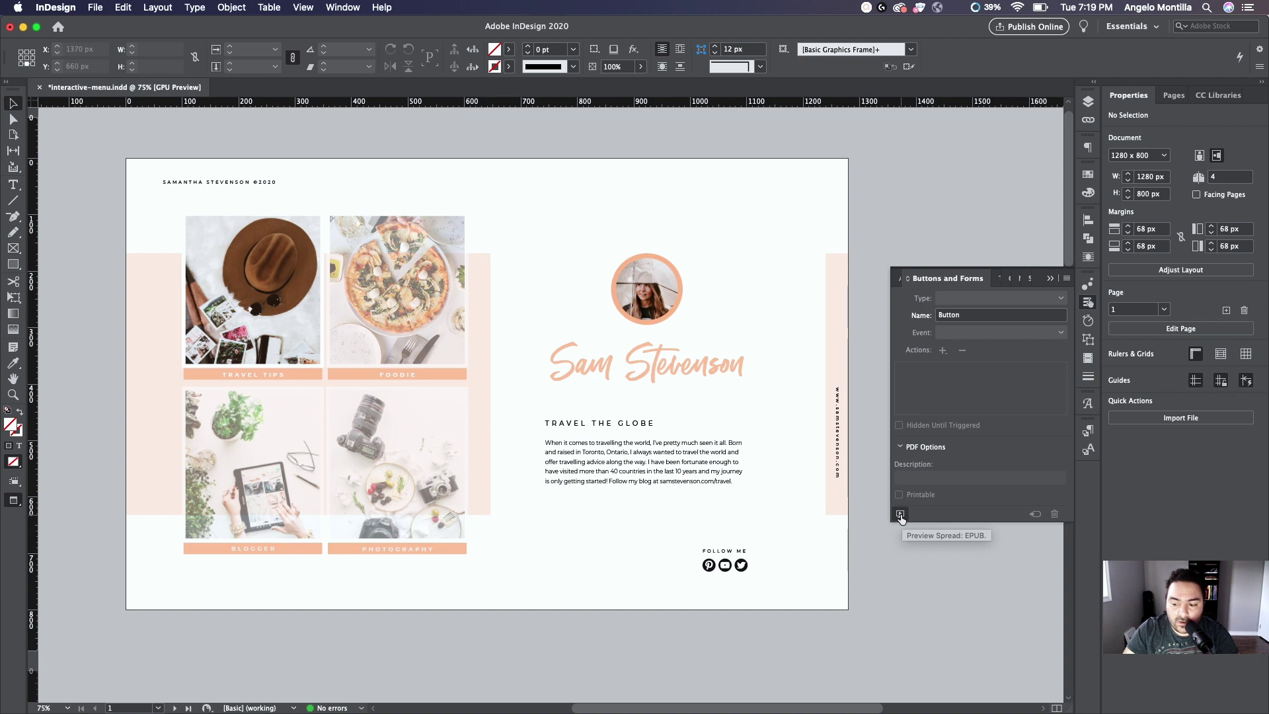
pyautogui.click(900, 513)
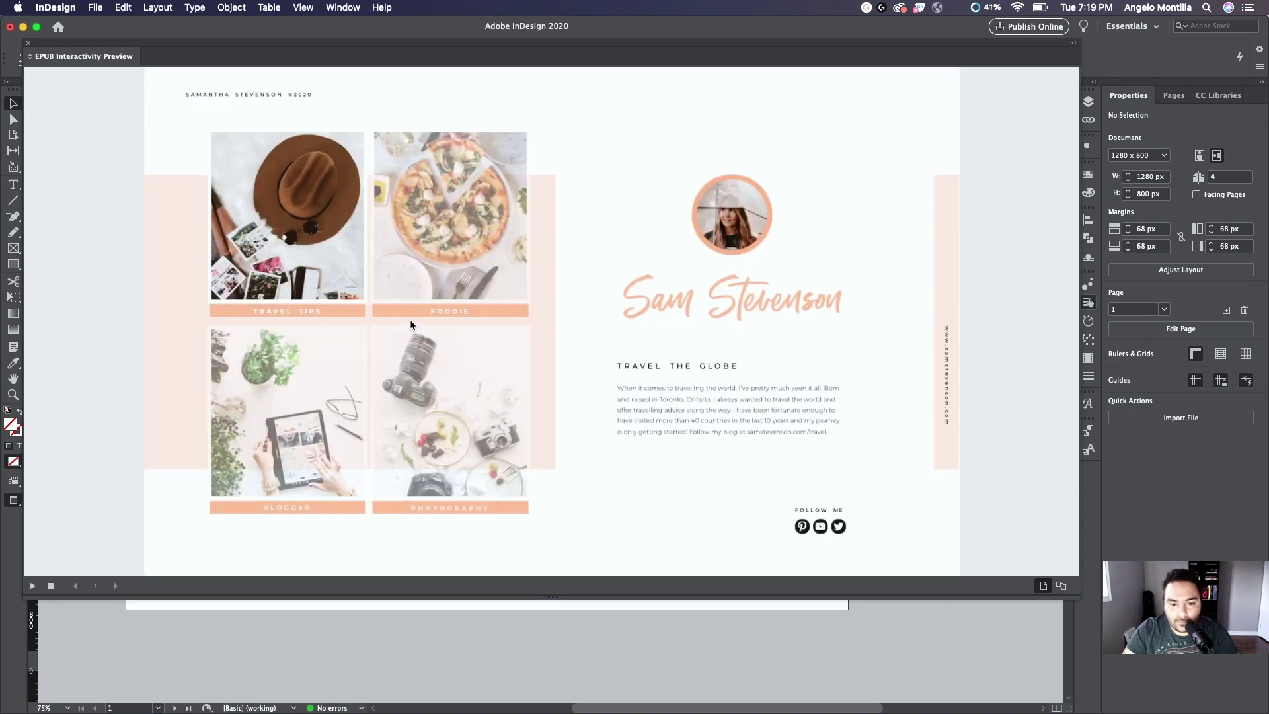
pyautogui.click(456, 318)
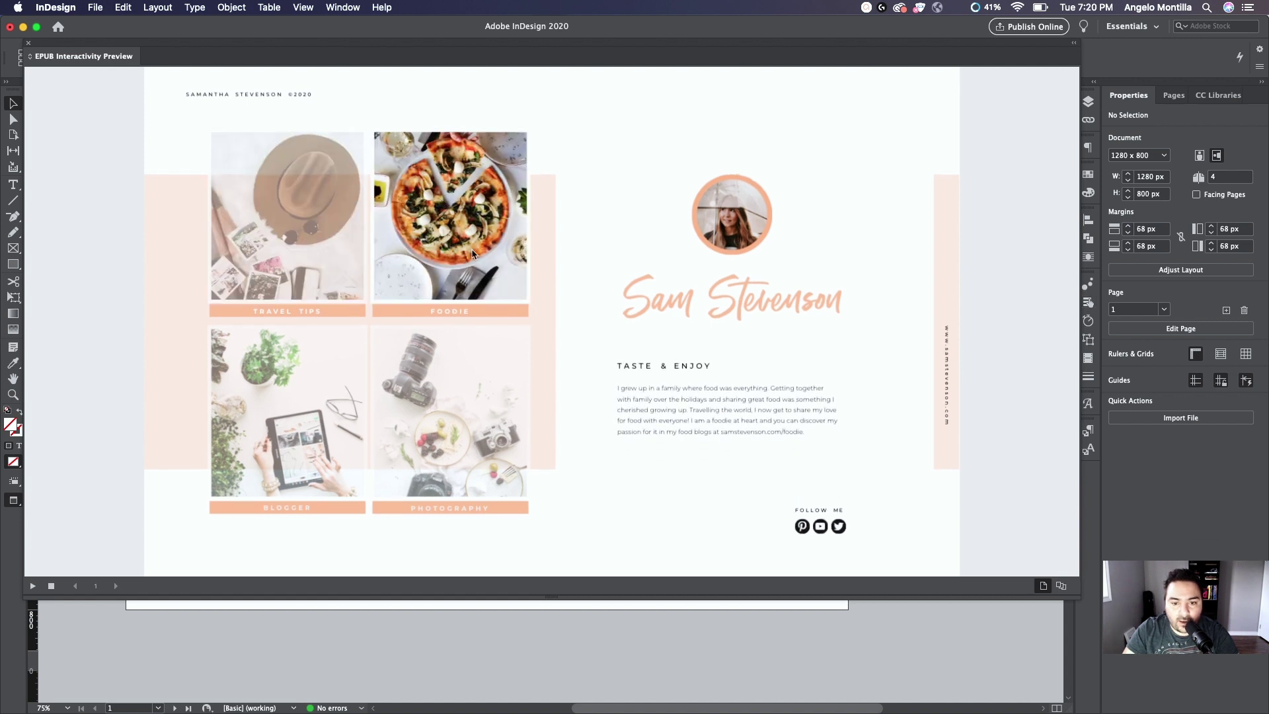
pyautogui.click(279, 515)
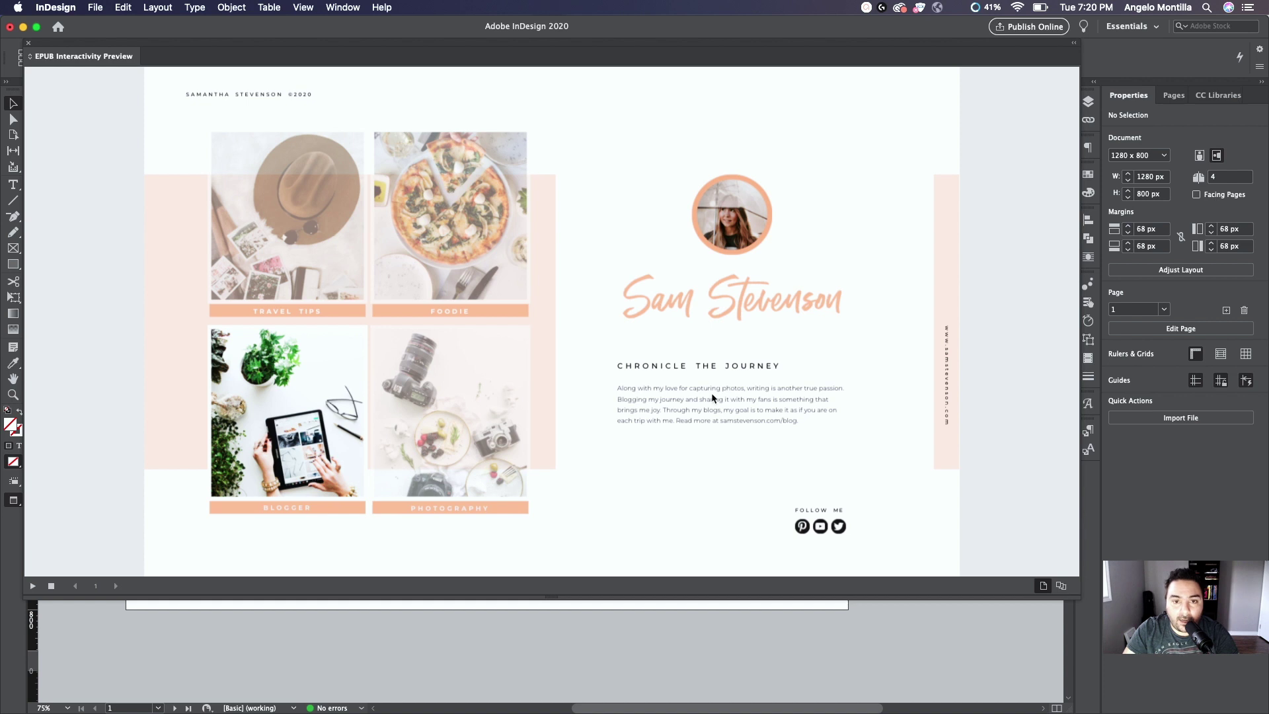
pyautogui.click(449, 514)
pyautogui.click(306, 513)
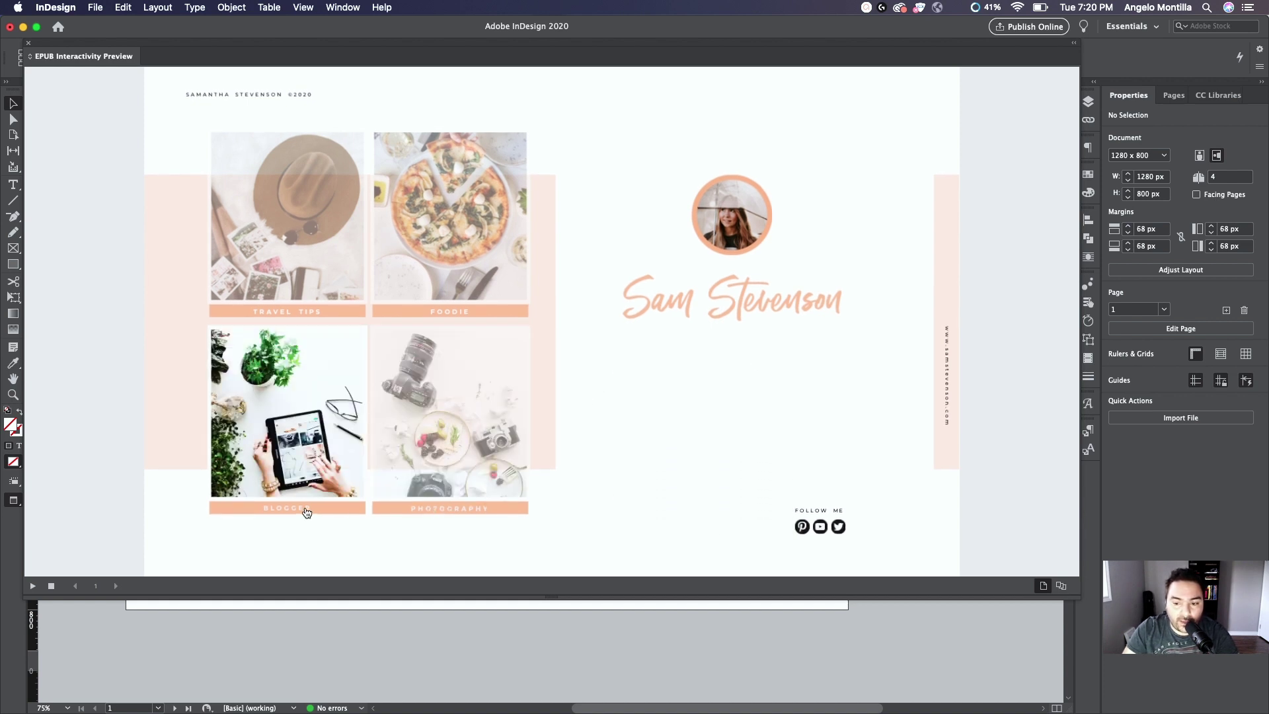
pyautogui.click(298, 314)
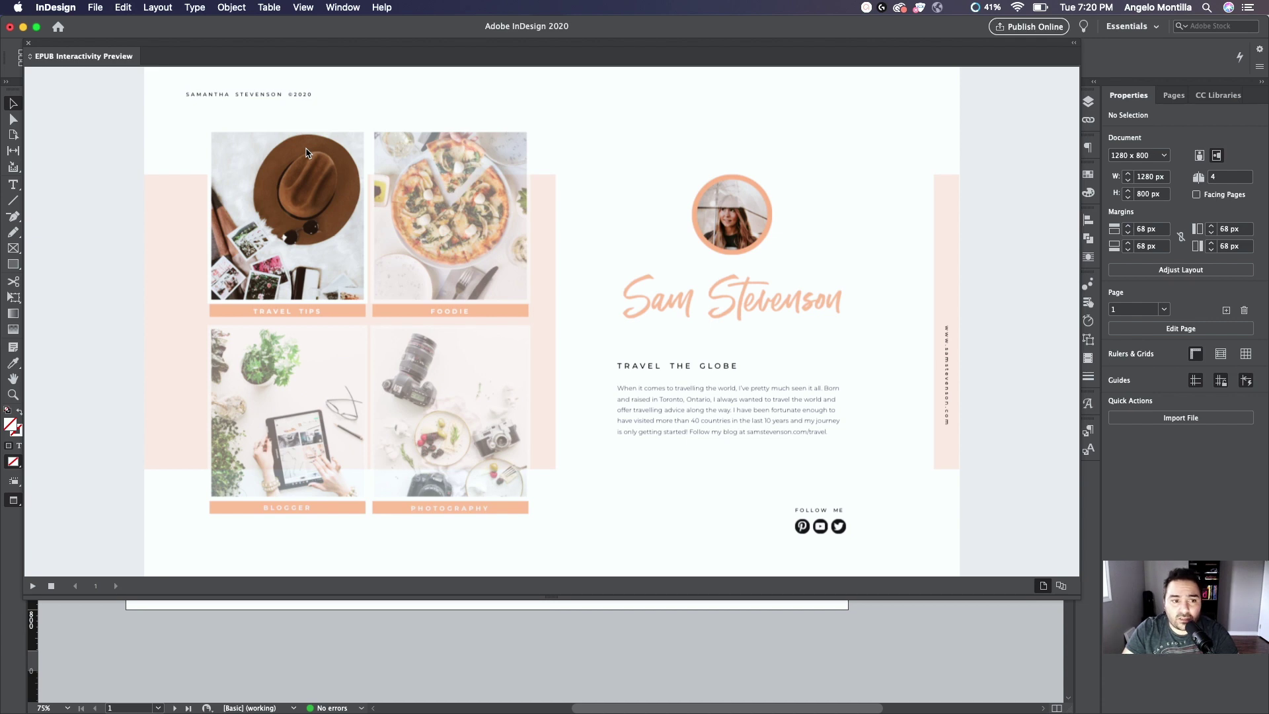
pyautogui.click(28, 44)
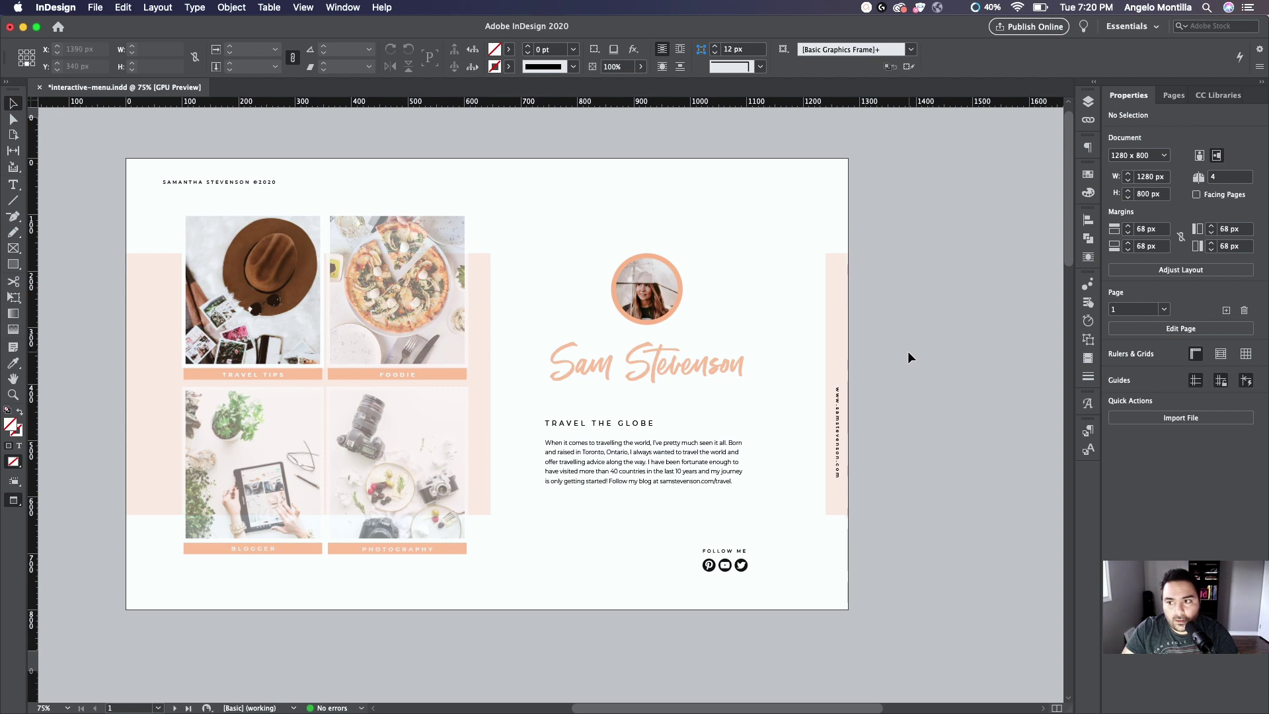
# On page 2 in Normal mode, draw an image frame near the top-left.
pyautogui.scroll(-15, 536, 438)
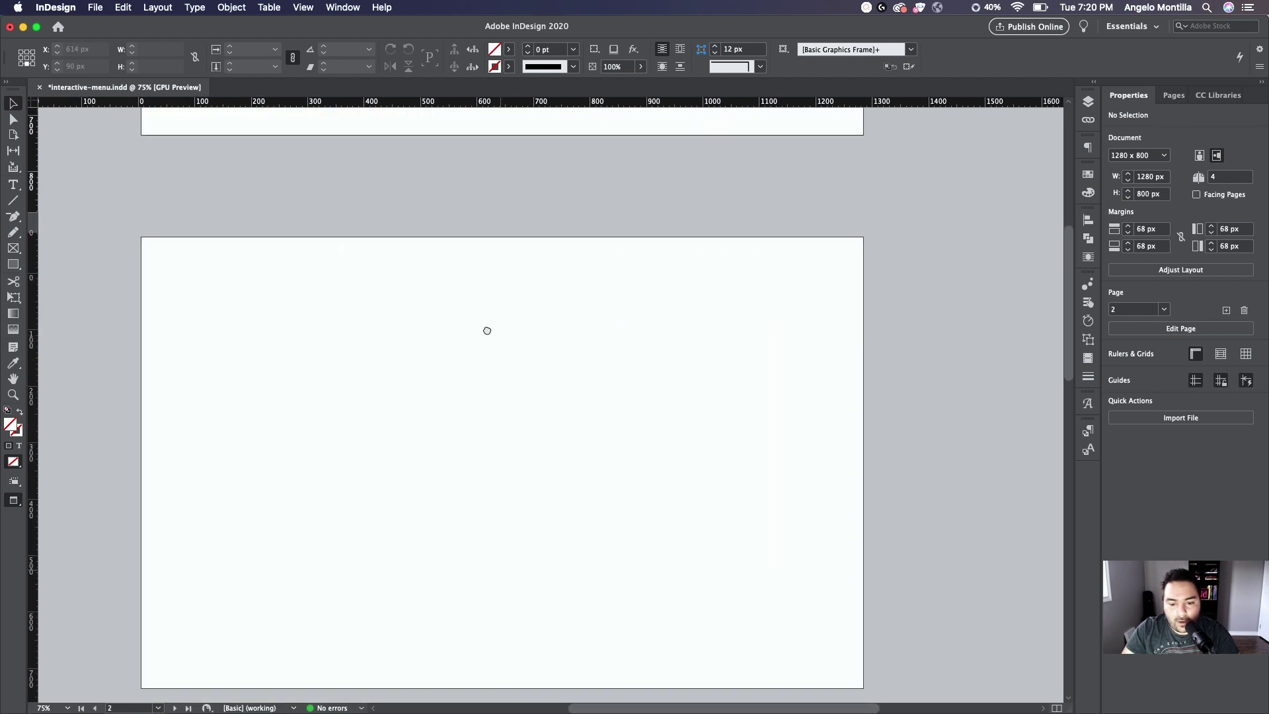
pyautogui.scroll(-2, 509, 287)
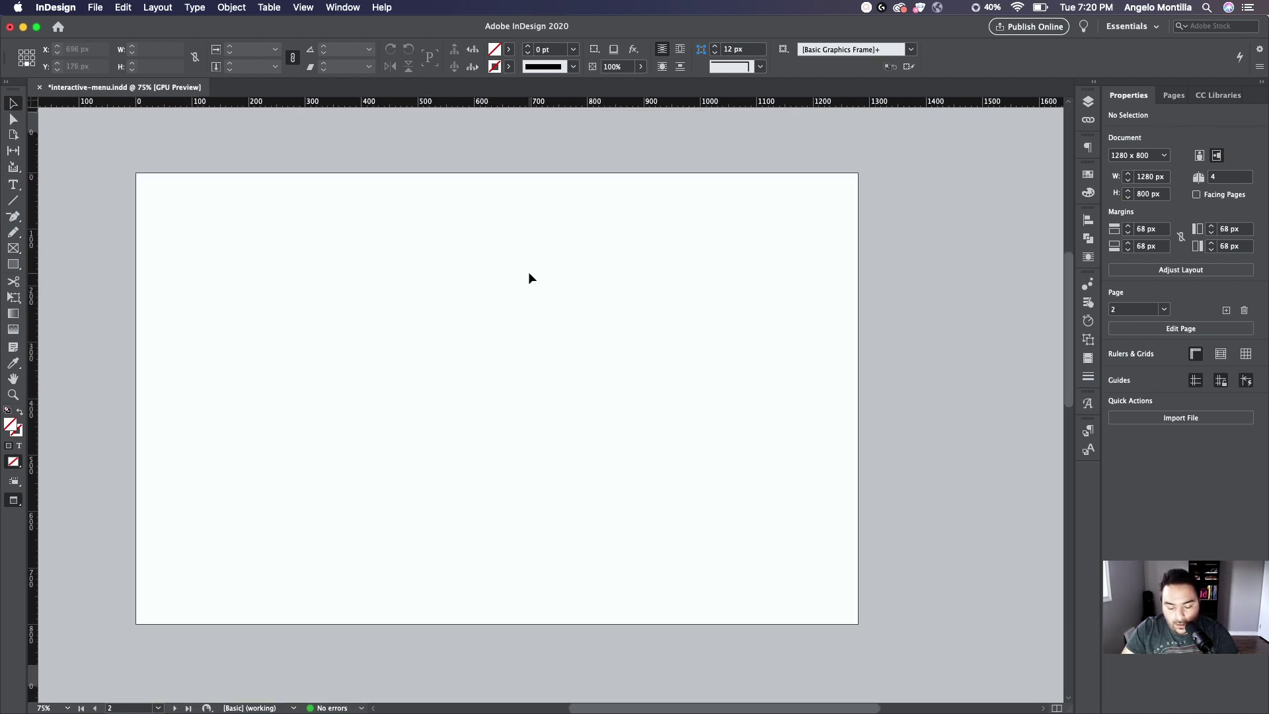
pyautogui.press('w')
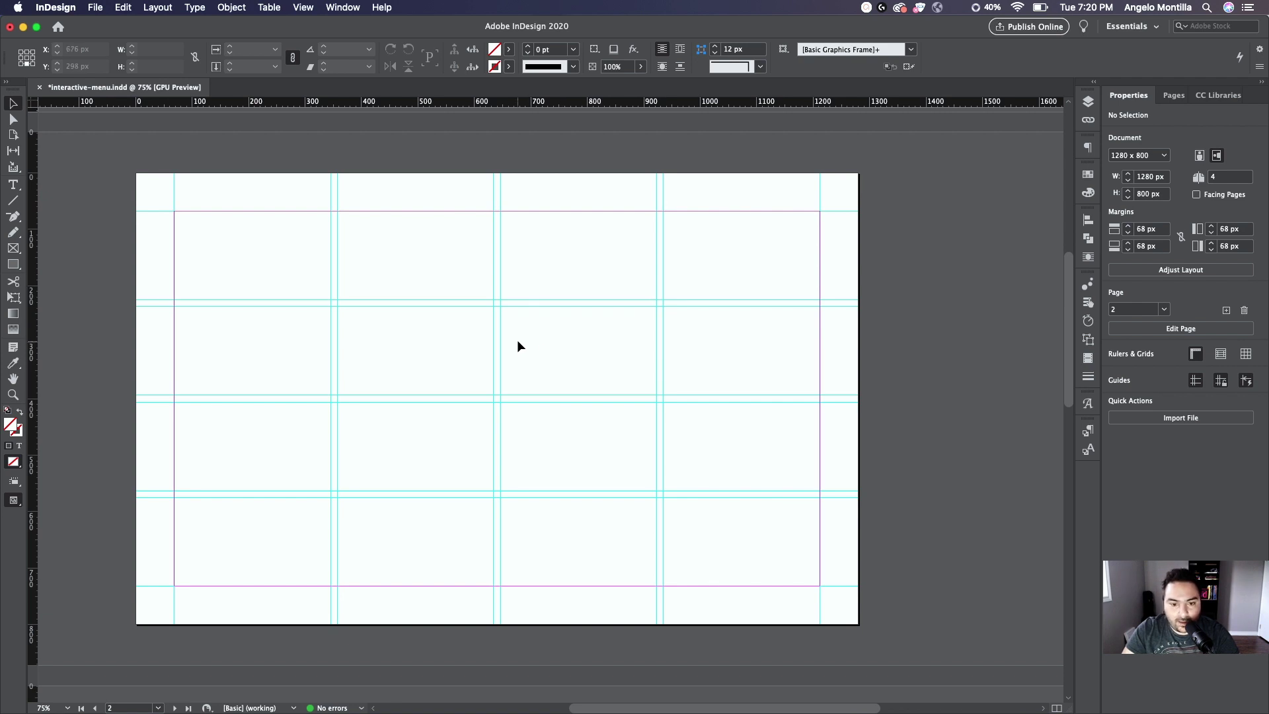
pyautogui.hscroll(2, 517, 340)
pyautogui.click(13, 249)
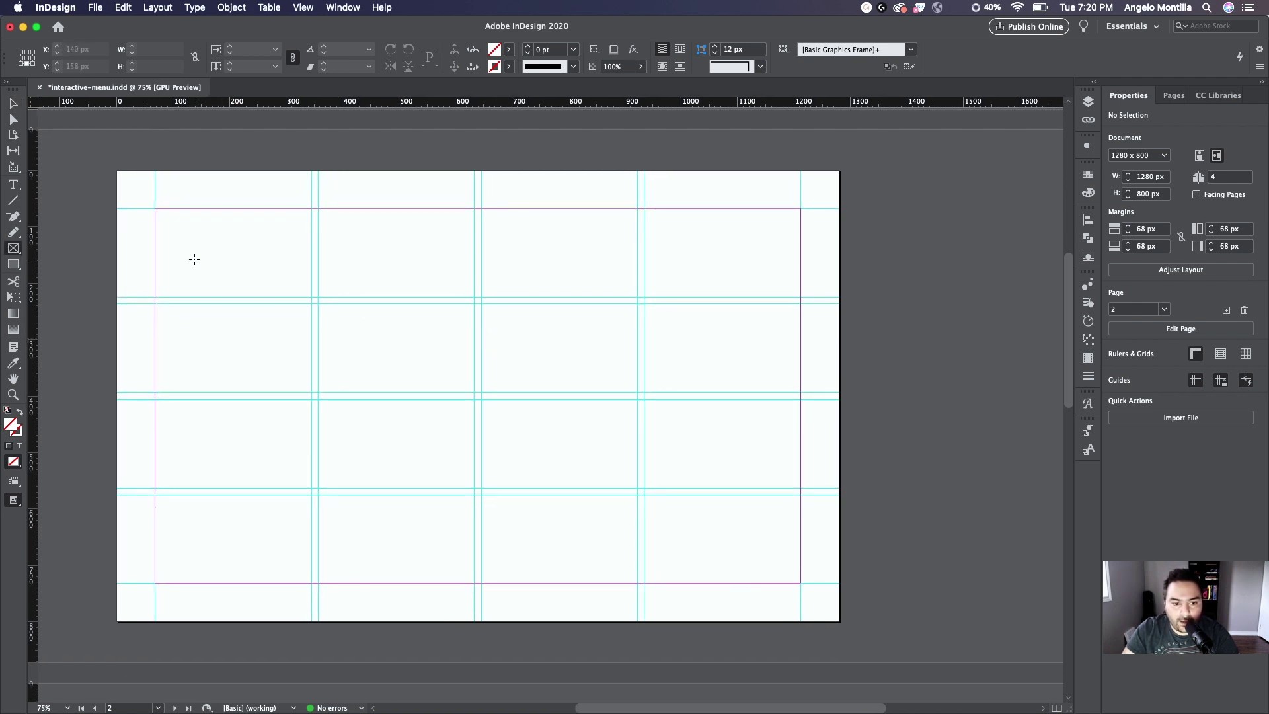
pyautogui.moveTo(201, 252); pyautogui.dragTo(332, 381)
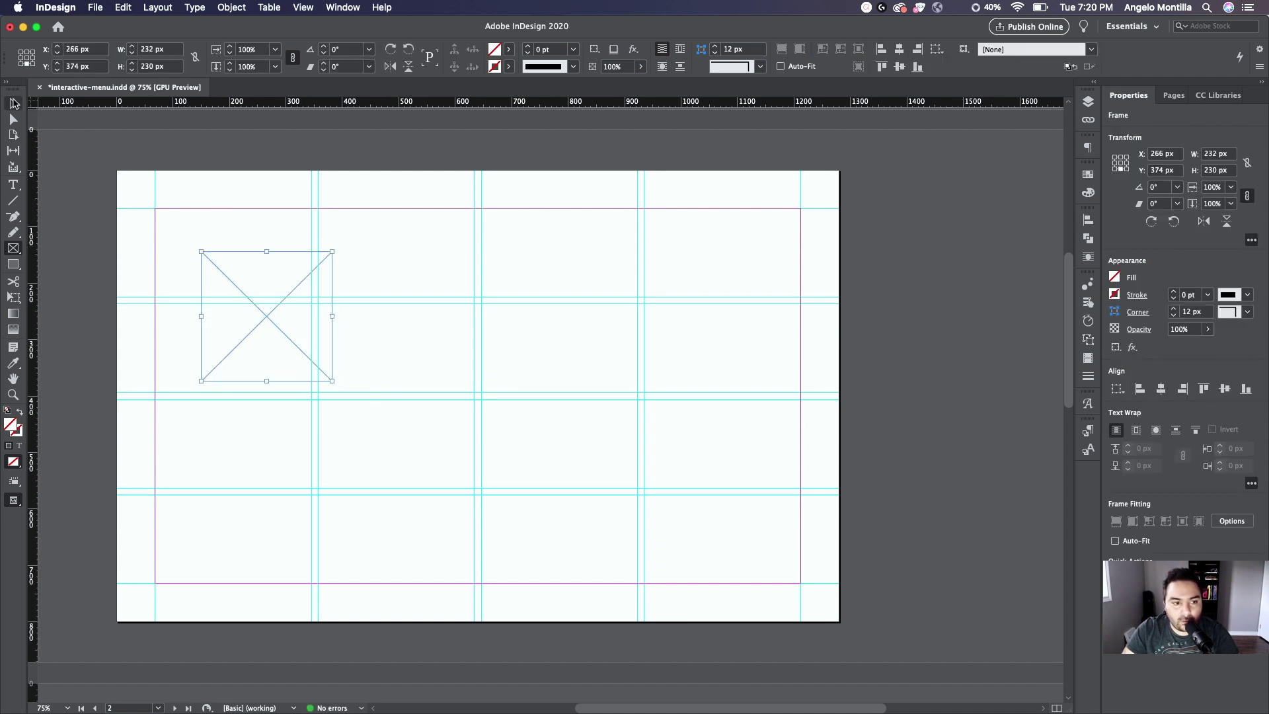
pyautogui.click(12, 105)
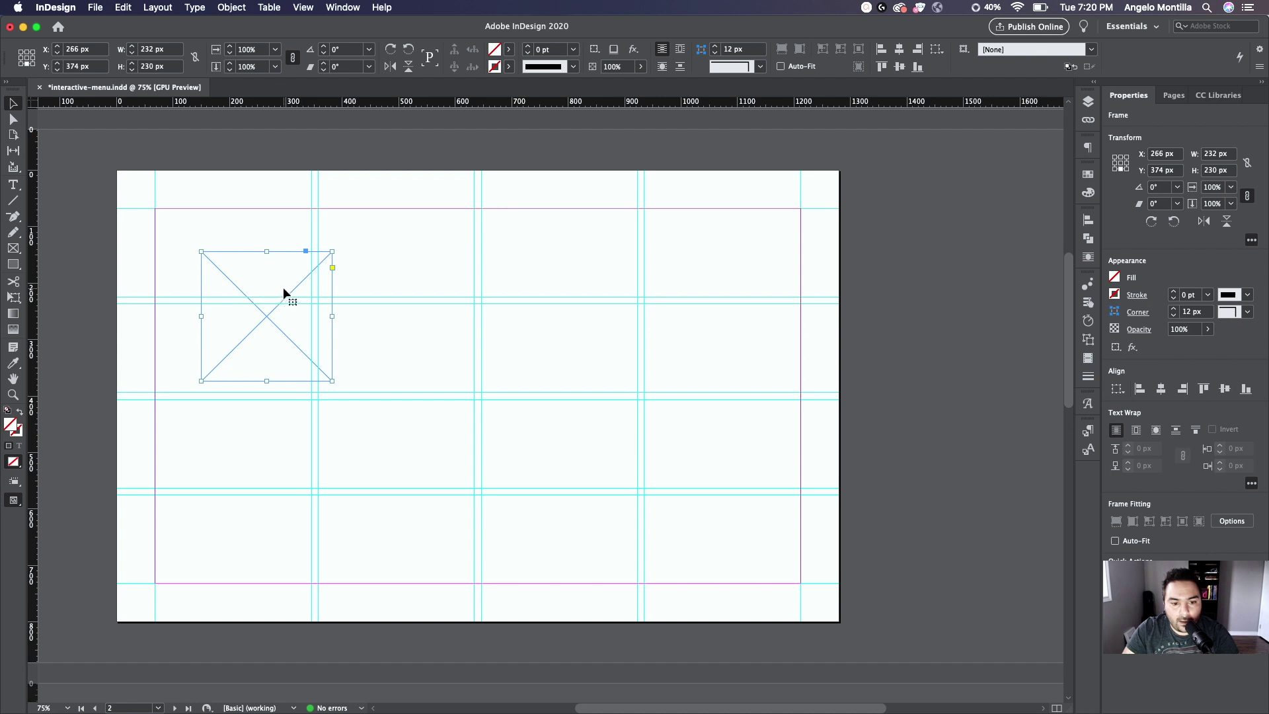
# Size the frame to 250 × 275 px and duplicate it to the right.
pyautogui.click(140, 49)
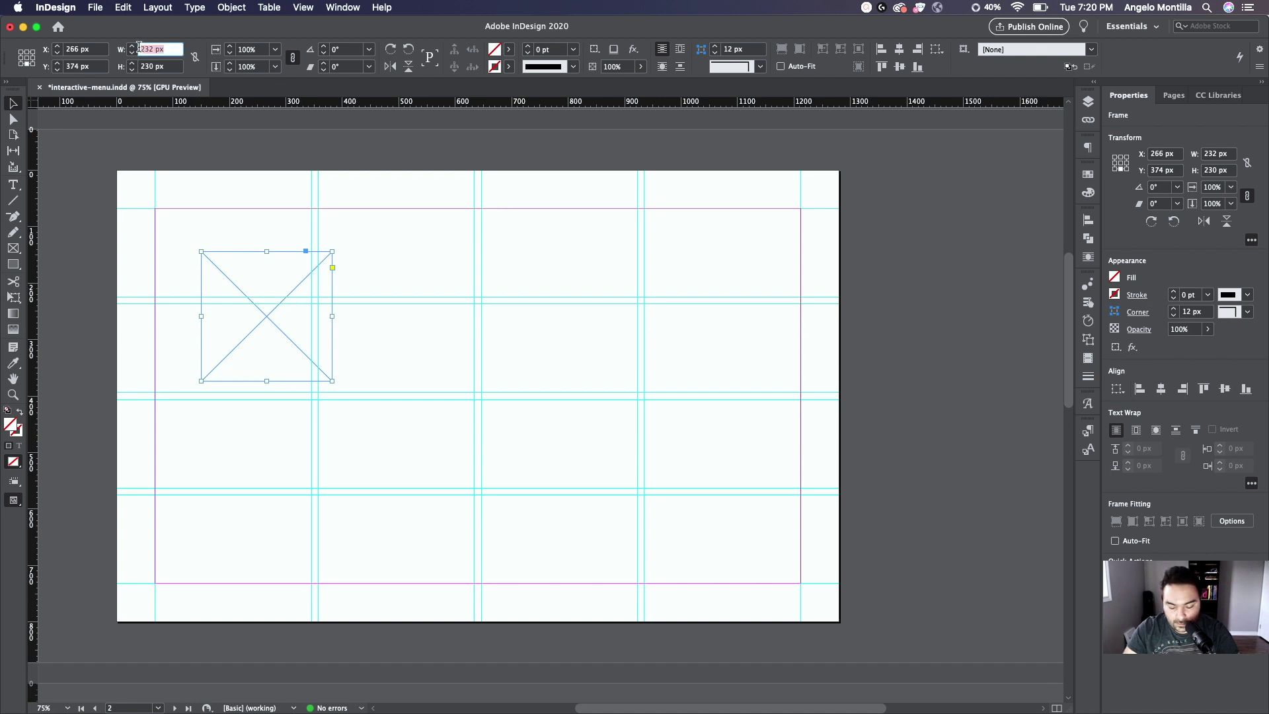
pyautogui.press('BackSpace')
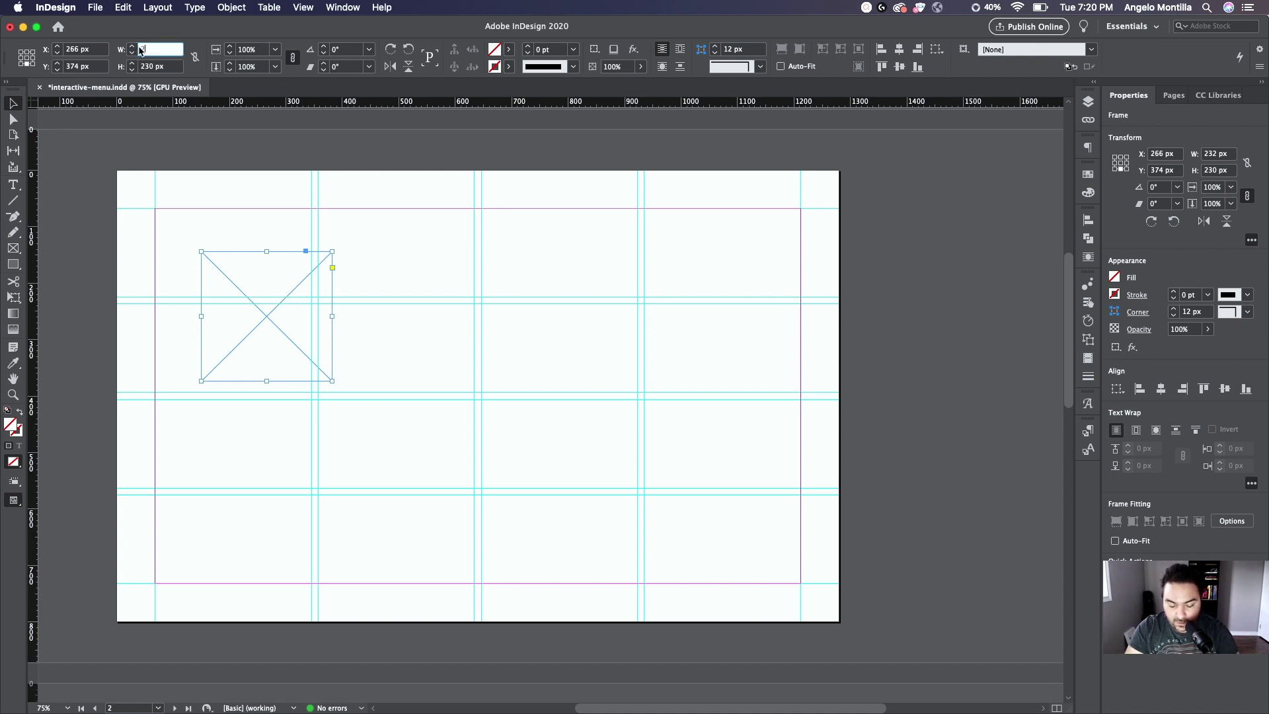
pyautogui.write('250px')
pyautogui.press('Tab')
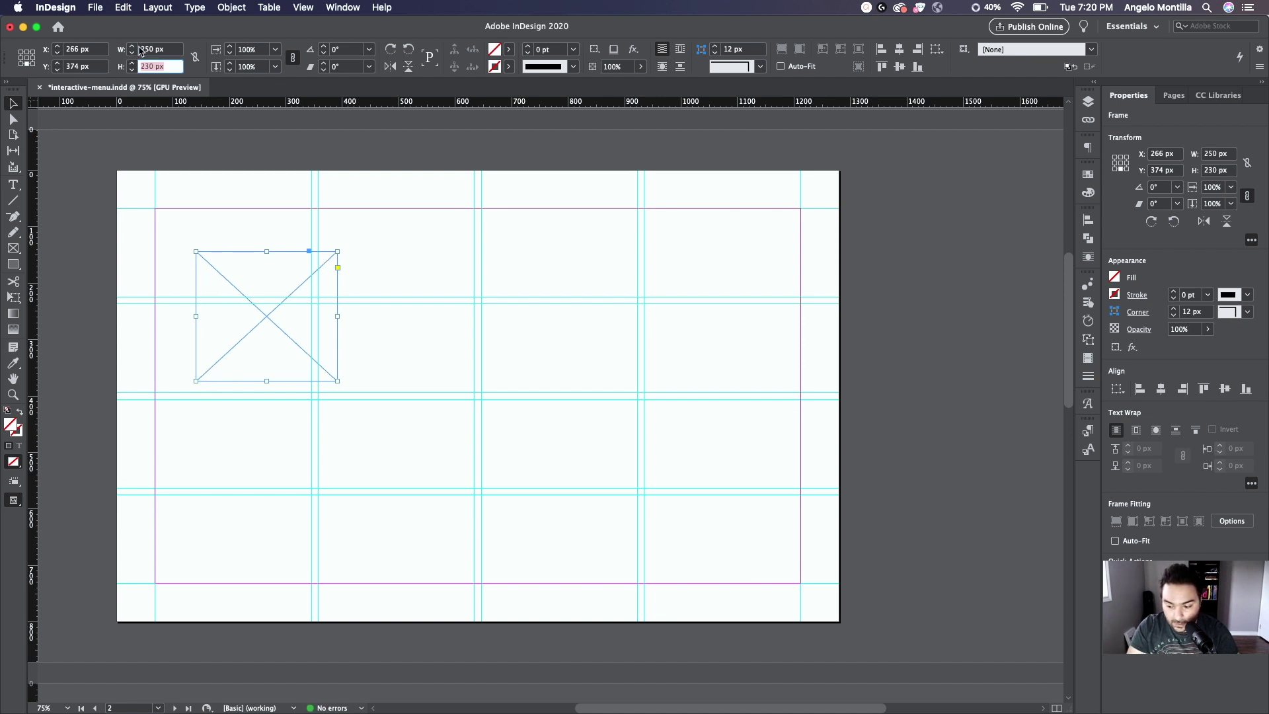
pyautogui.write('275 p')
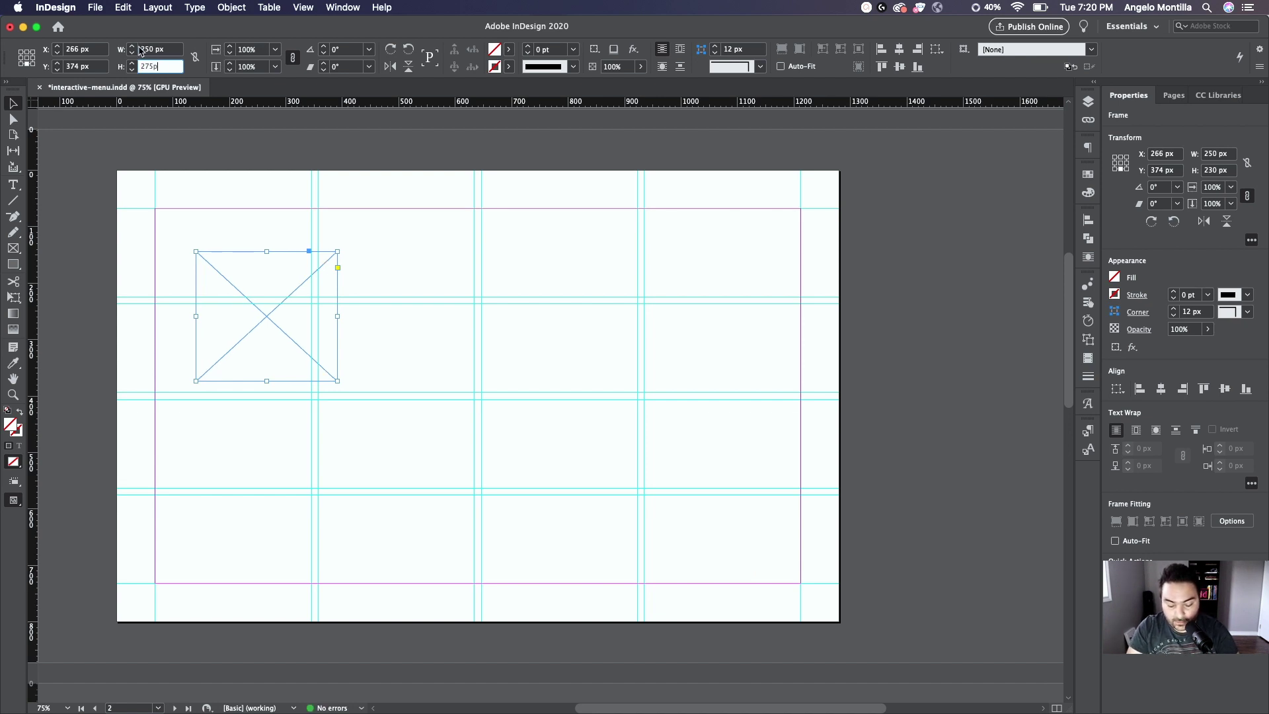
pyautogui.write('x')
pyautogui.press('Return')
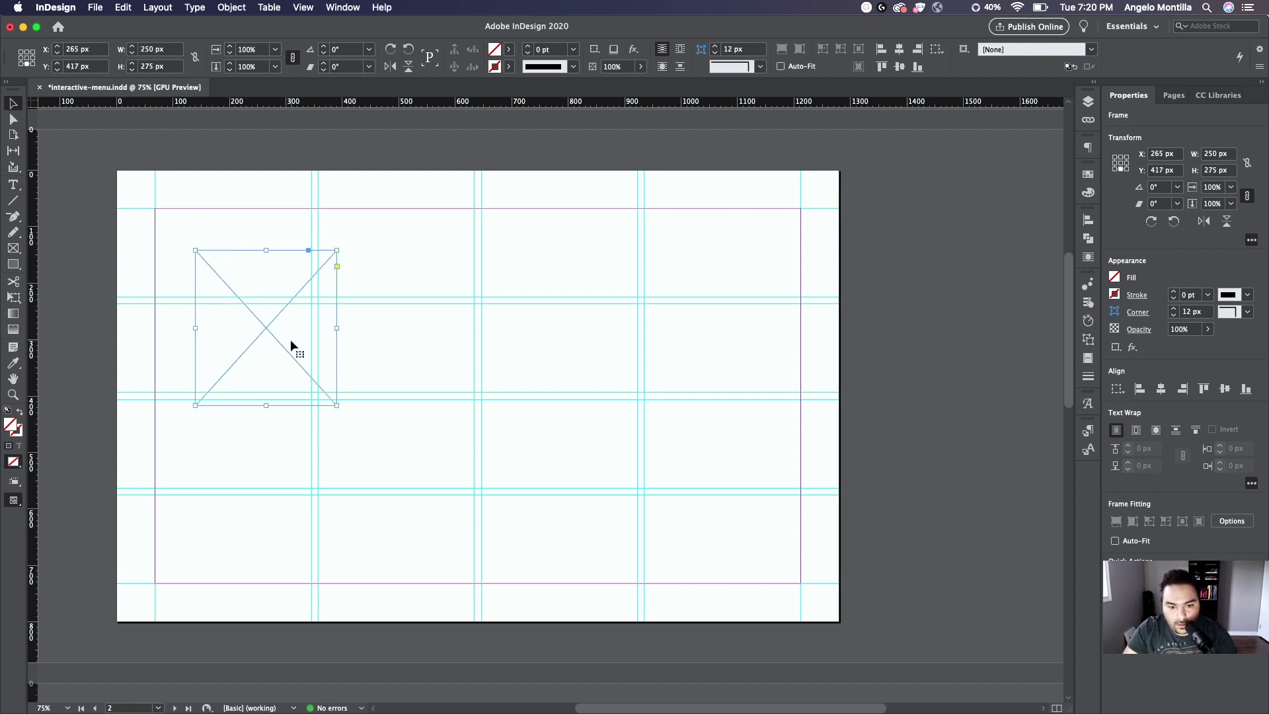
pyautogui.moveTo(291, 339); pyautogui.dragTo(440, 341)
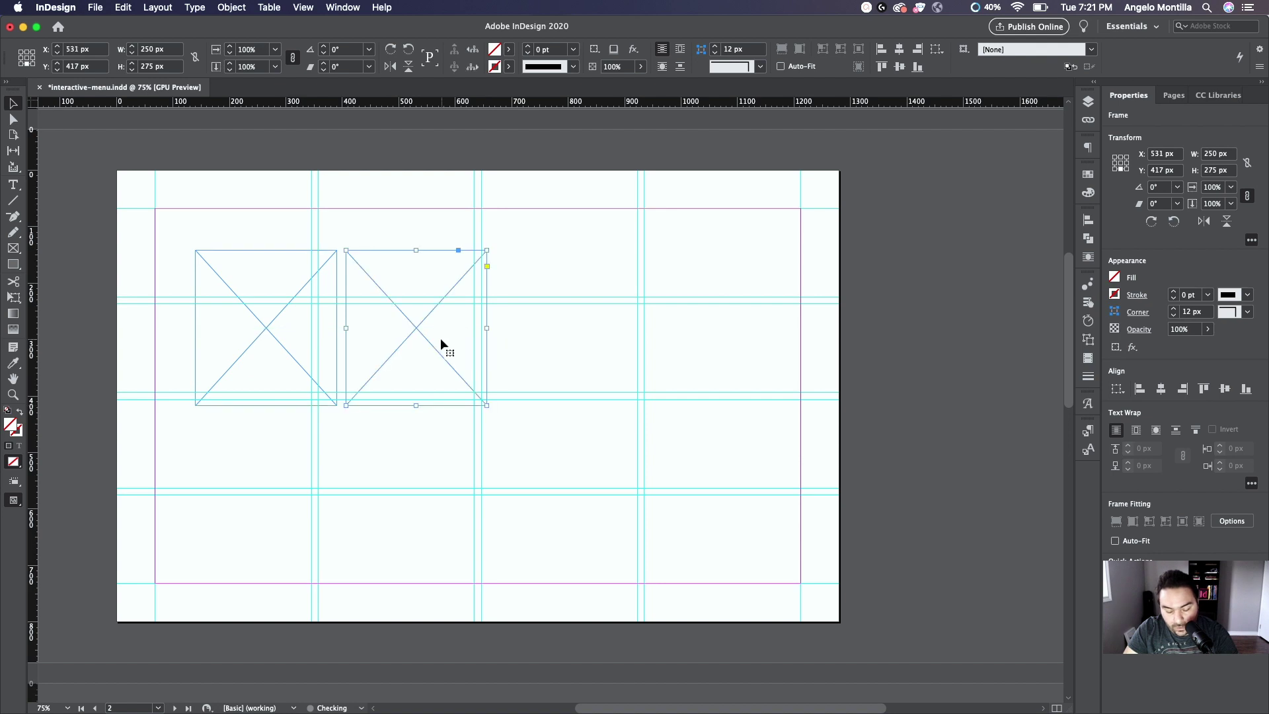
# Copy both frames downward into a 2×2 grid and load four photos for placing.
pyautogui.moveTo(252, 240); pyautogui.dragTo(416, 535)
pyautogui.moveTo(162, 370); pyautogui.dragTo(414, 513)
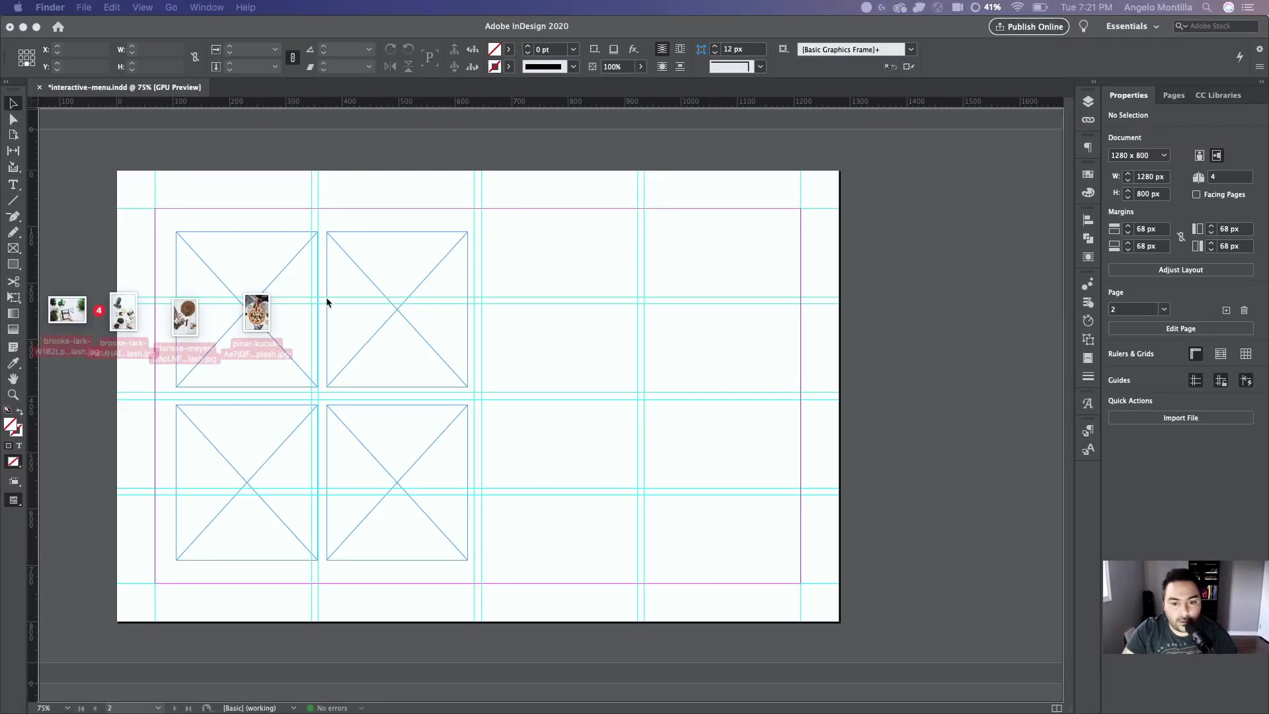
pyautogui.moveTo(327, 296); pyautogui.dragTo(560, 334)
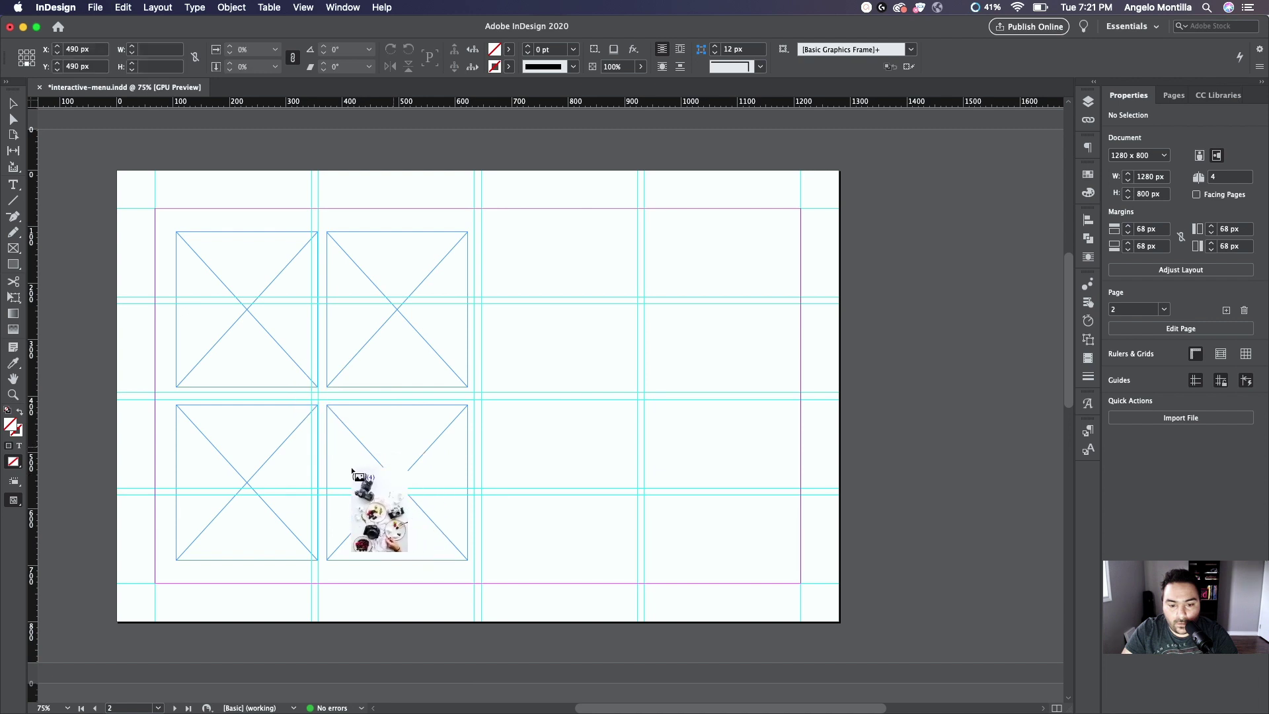
# Place the camera, plants, hat and pizza photos into the grid frames, undoing a stray marble placement.
pyautogui.click(330, 463)
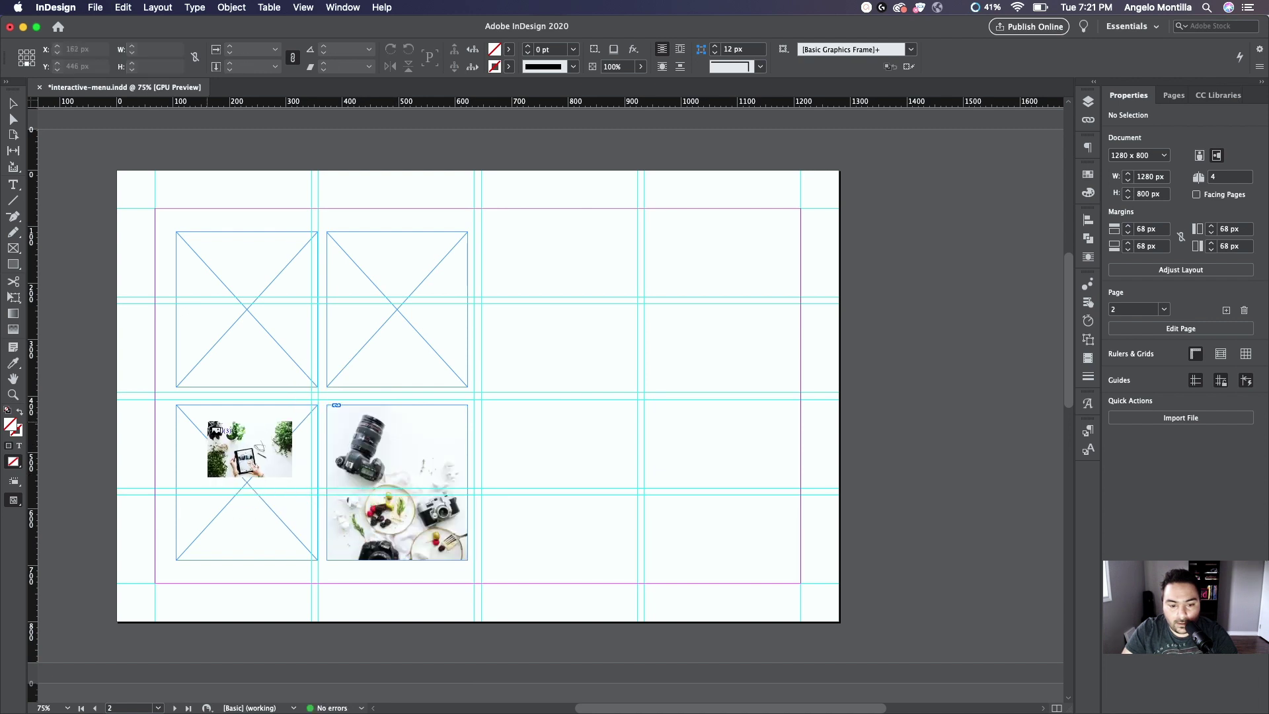
pyautogui.click(313, 479)
pyautogui.click(274, 304)
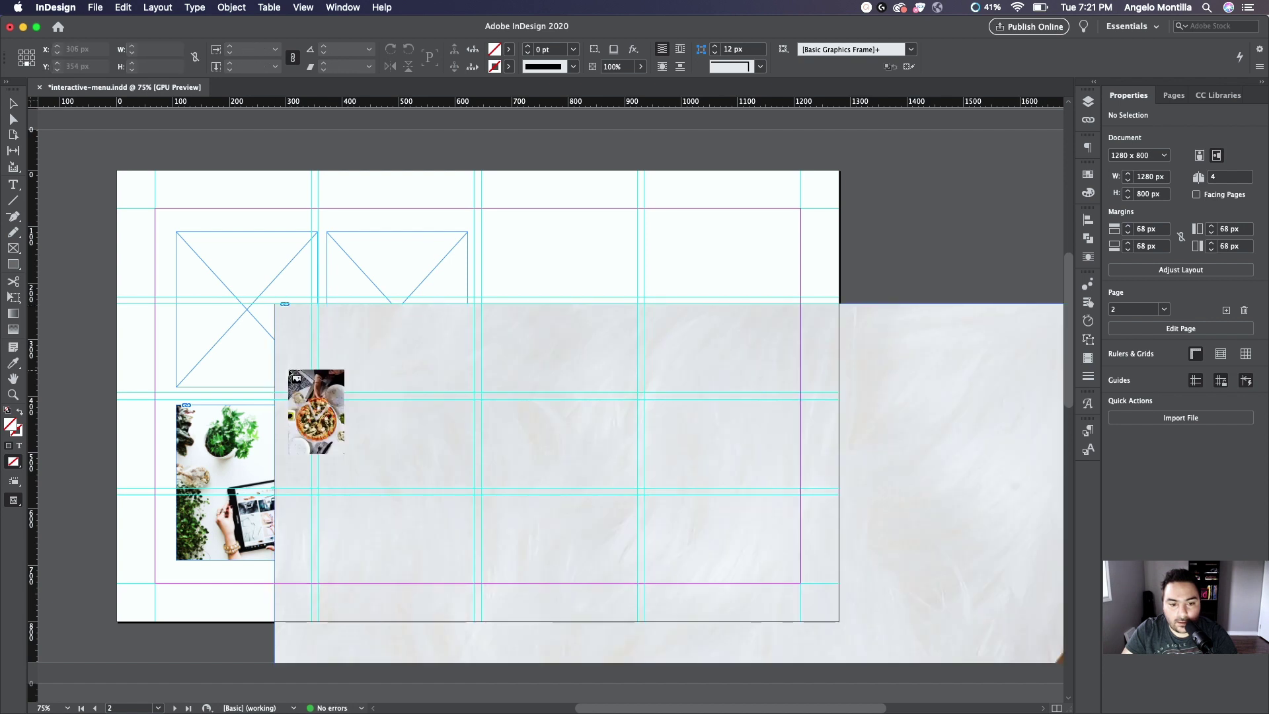
pyautogui.press('super+z')
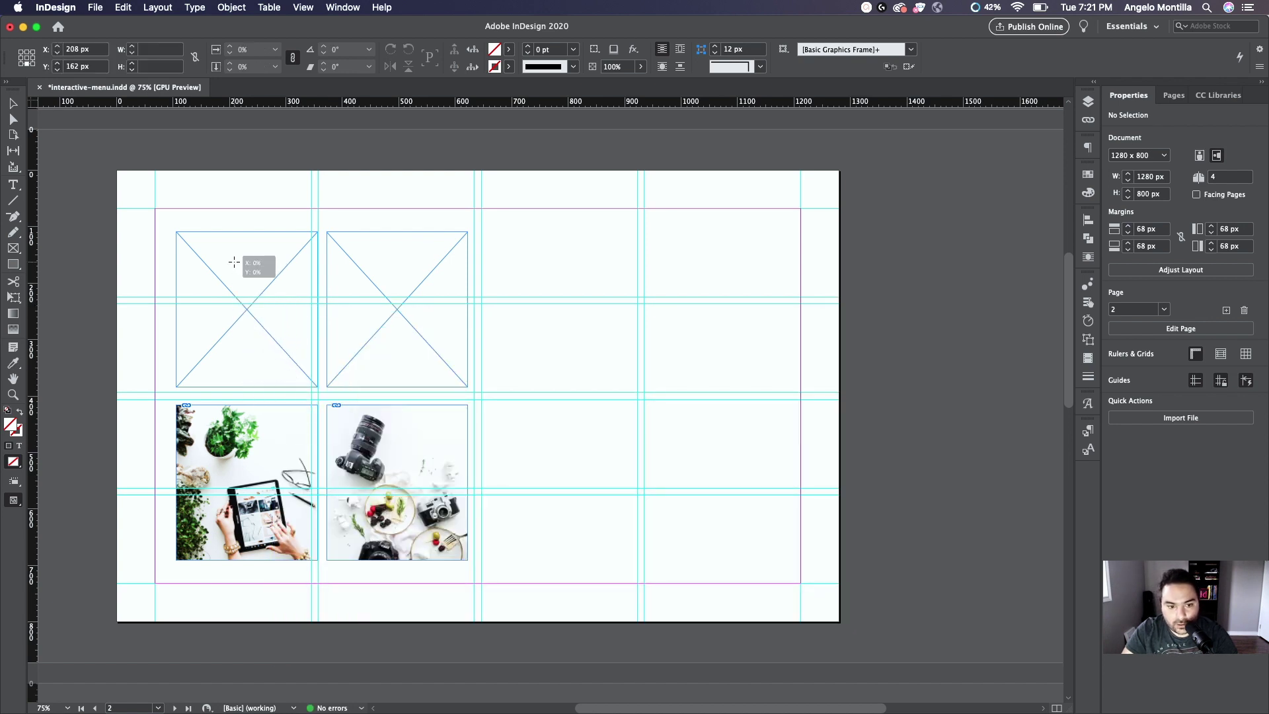
pyautogui.click(234, 262)
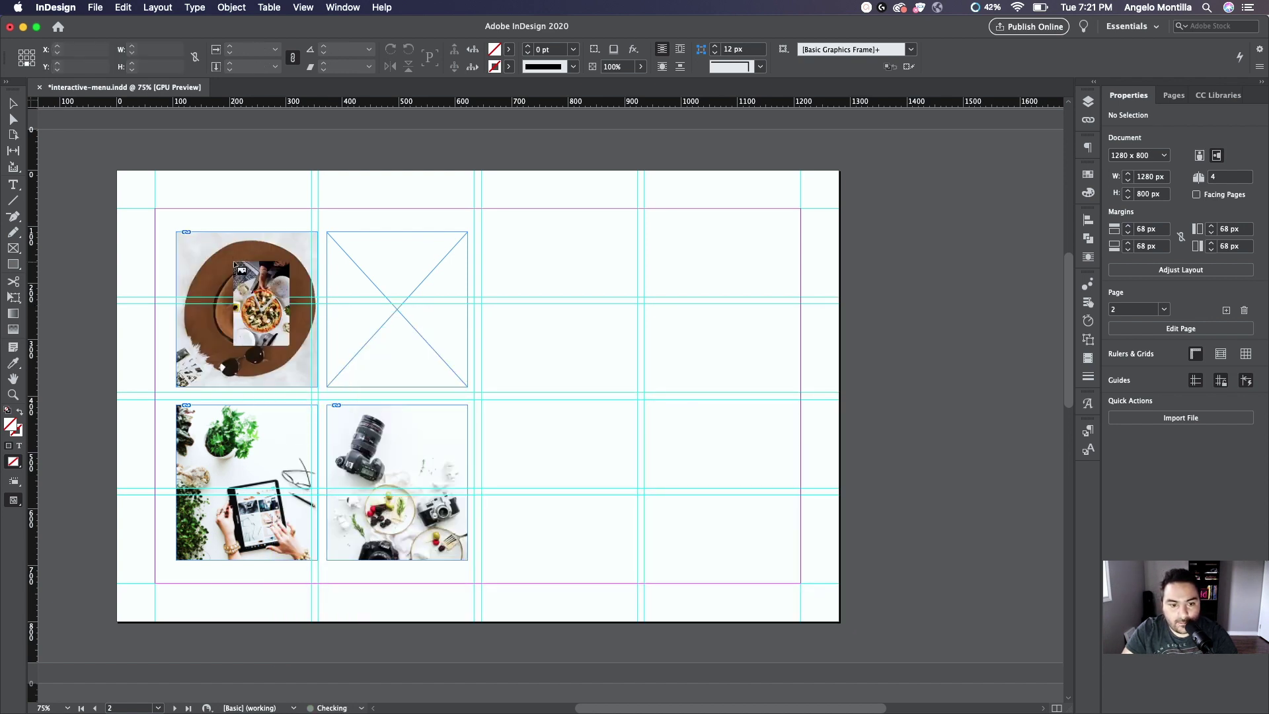
pyautogui.click(372, 261)
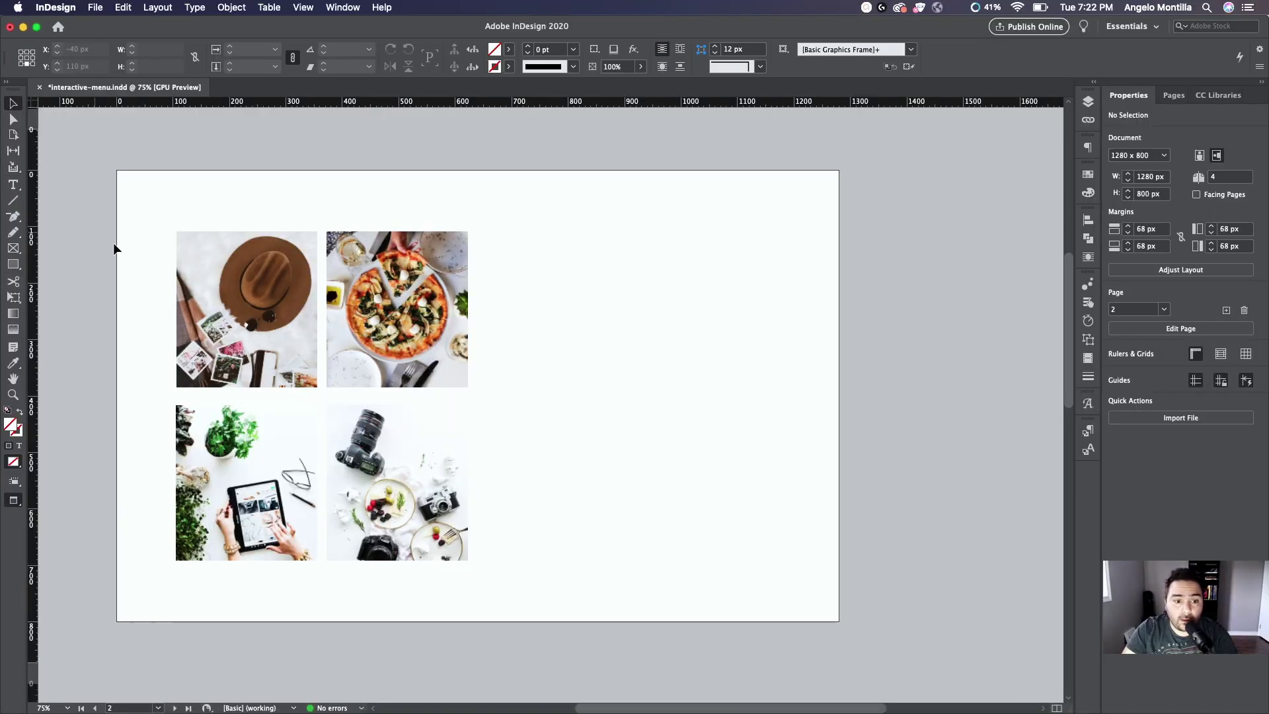
pyautogui.moveTo(135, 234); pyautogui.dragTo(536, 563)
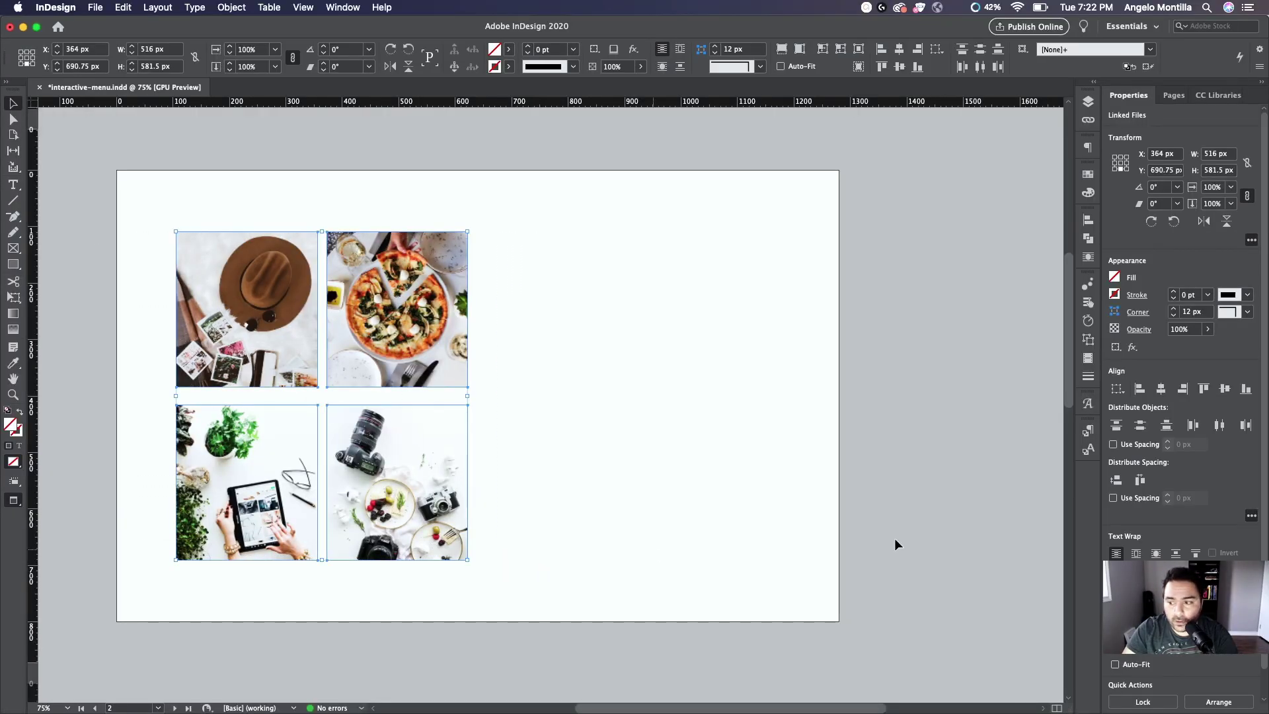
# Drop the four grid photos' opacity to about 50% in the Properties panel.
pyautogui.click(1140, 330)
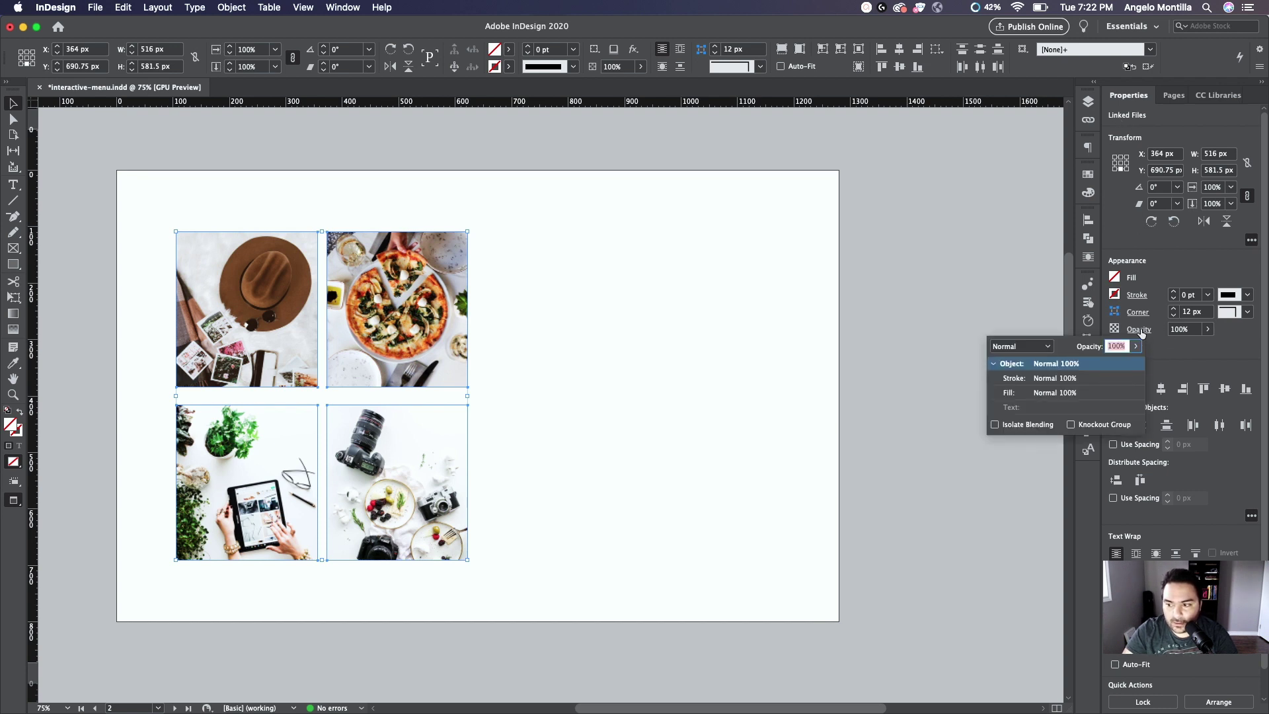
pyautogui.click(1208, 330)
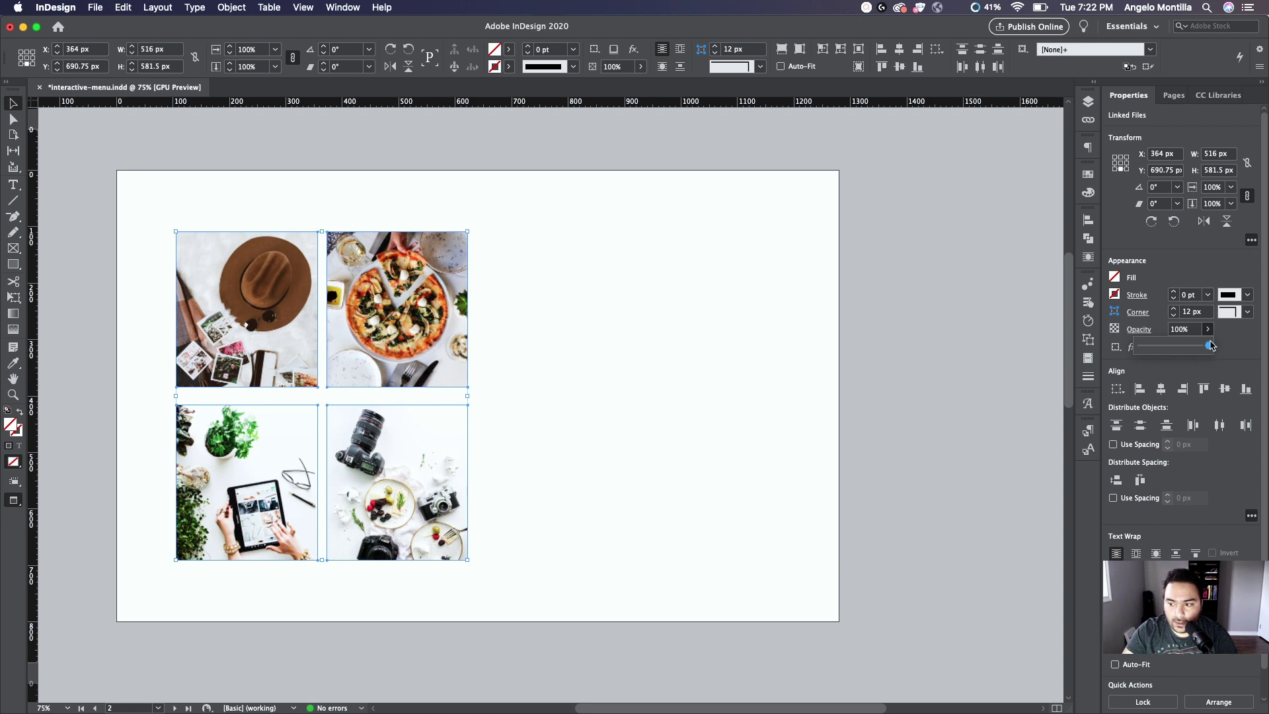
pyautogui.moveTo(1210, 345); pyautogui.dragTo(1172, 349)
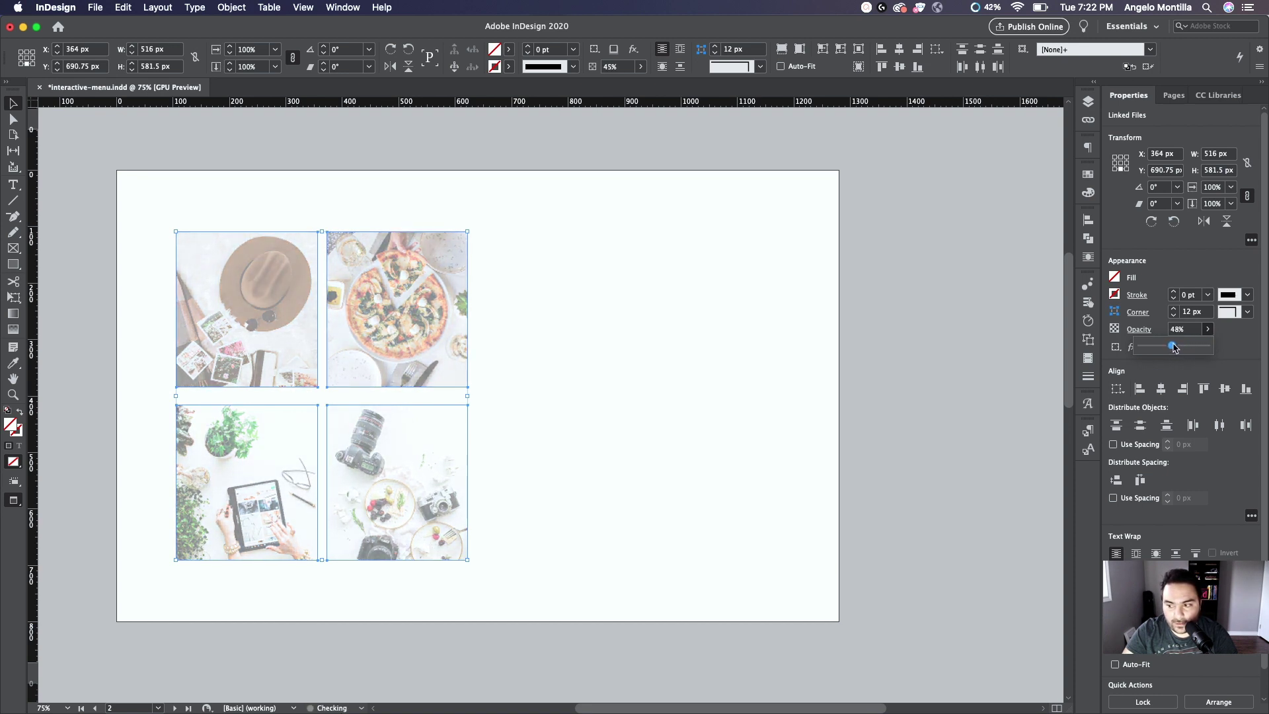
pyautogui.click(691, 313)
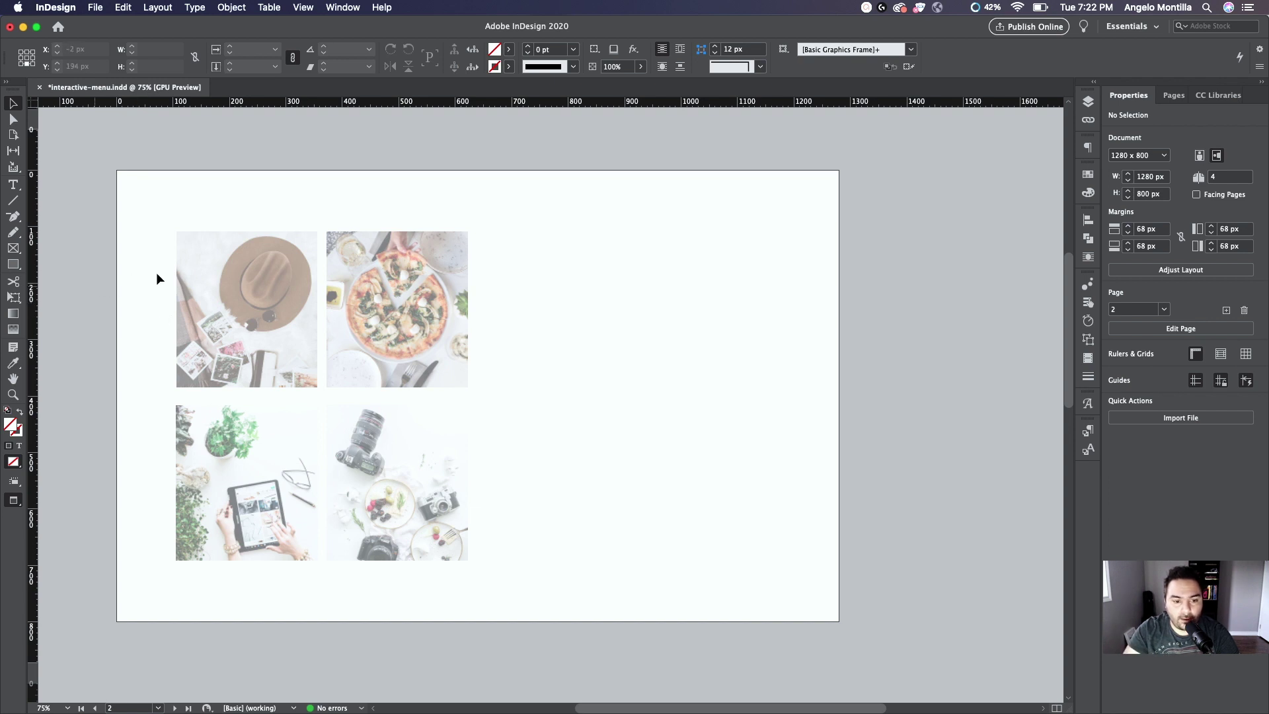
pyautogui.moveTo(156, 273); pyautogui.dragTo(489, 593)
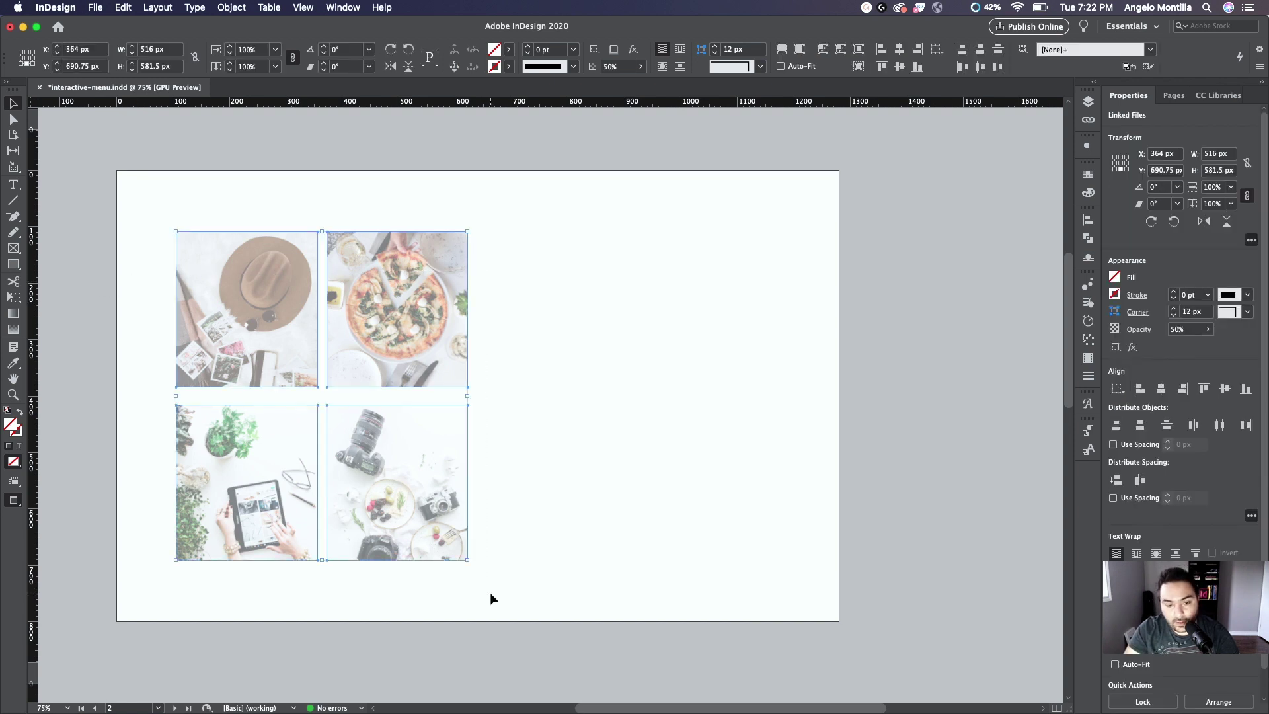
# Paste copies of the photos in place and set them to 100% opacity.
pyautogui.click(125, 7)
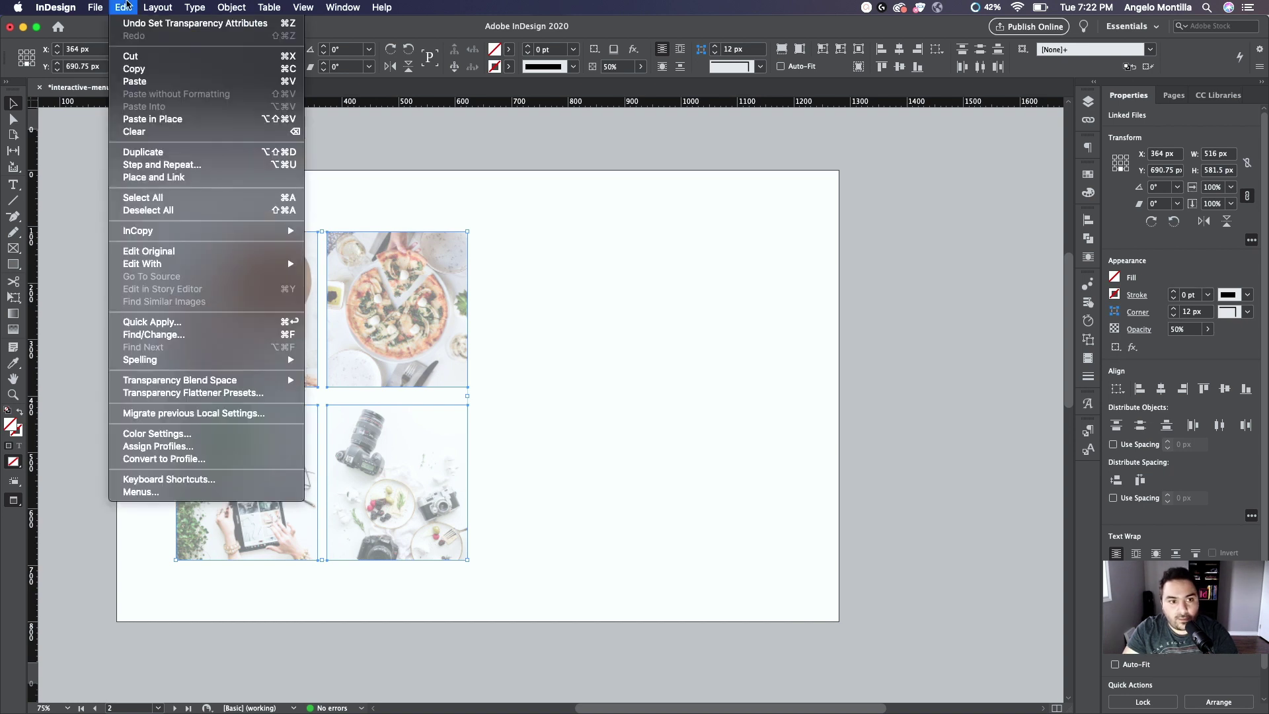
pyautogui.click(153, 122)
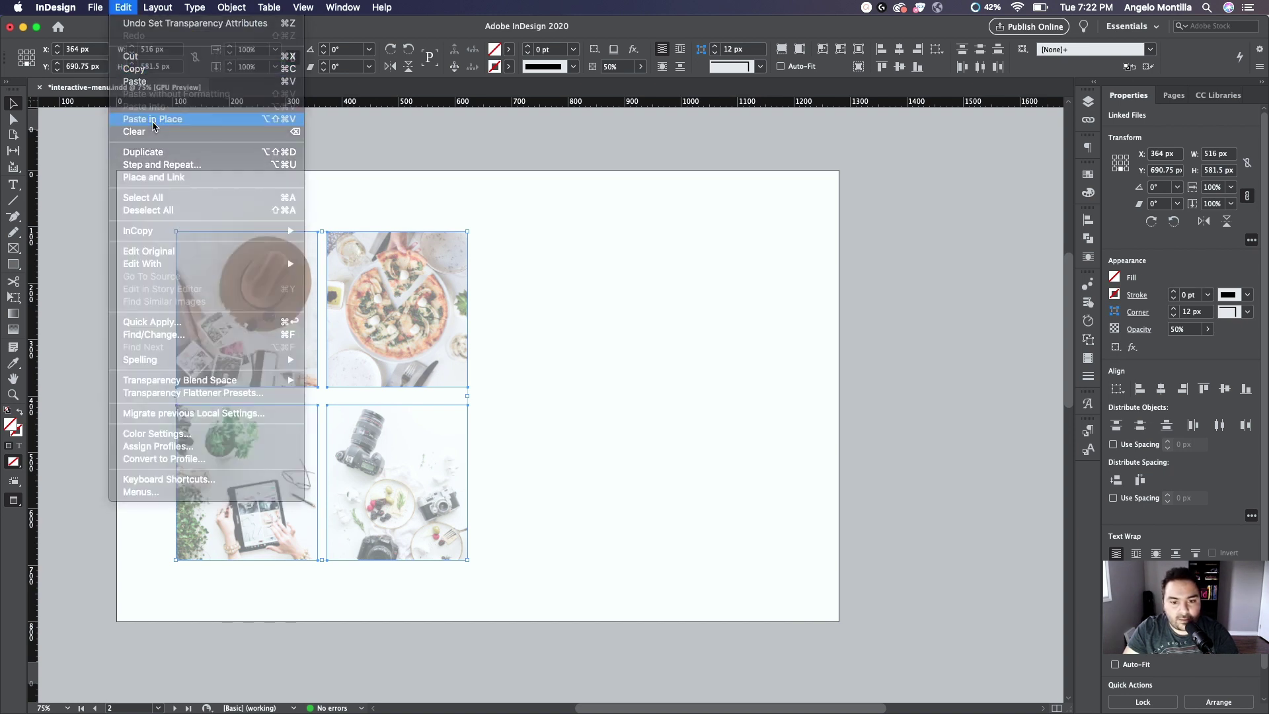
pyautogui.click(1209, 330)
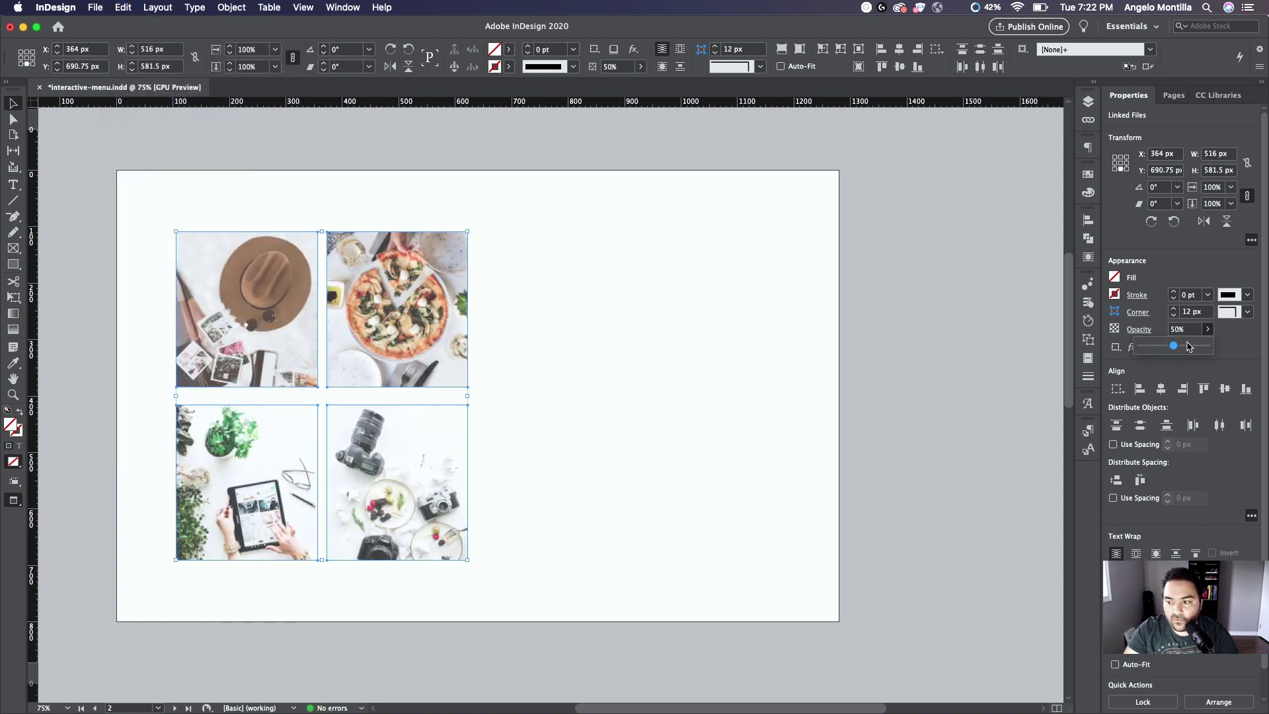
pyautogui.moveTo(1178, 352); pyautogui.dragTo(1220, 351)
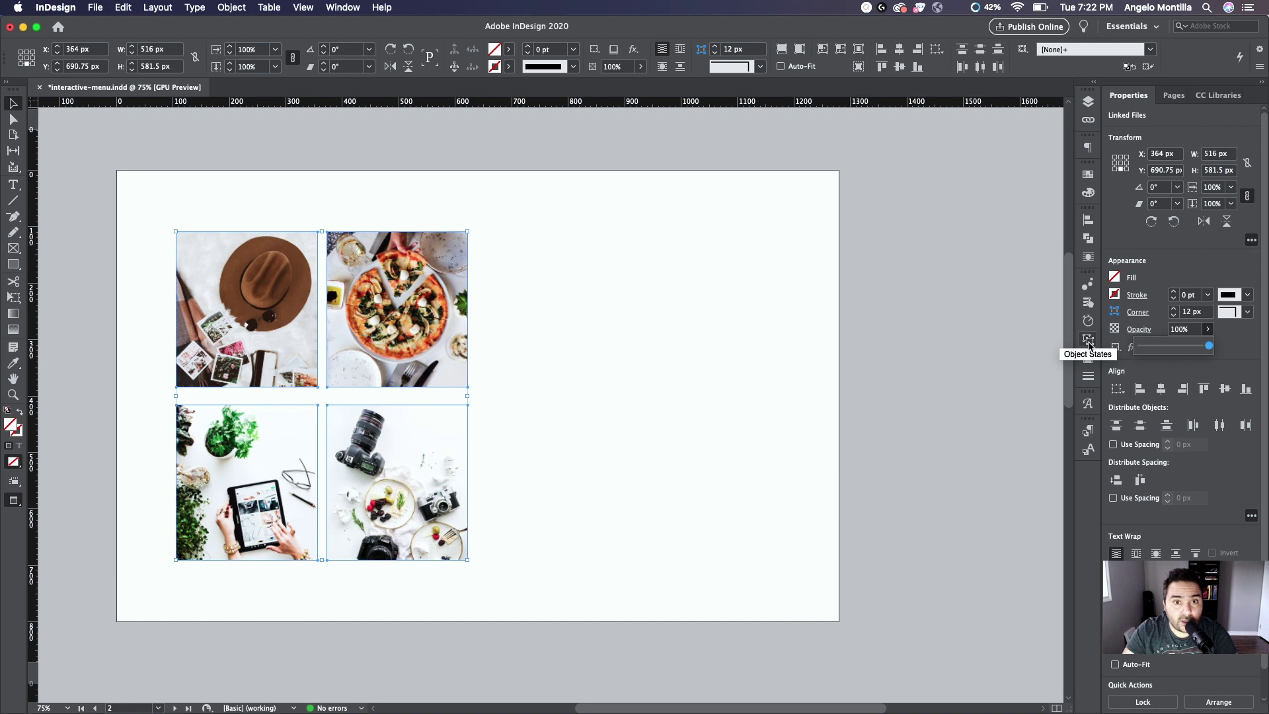
# Bring up the Object States panel.
pyautogui.click(1088, 340)
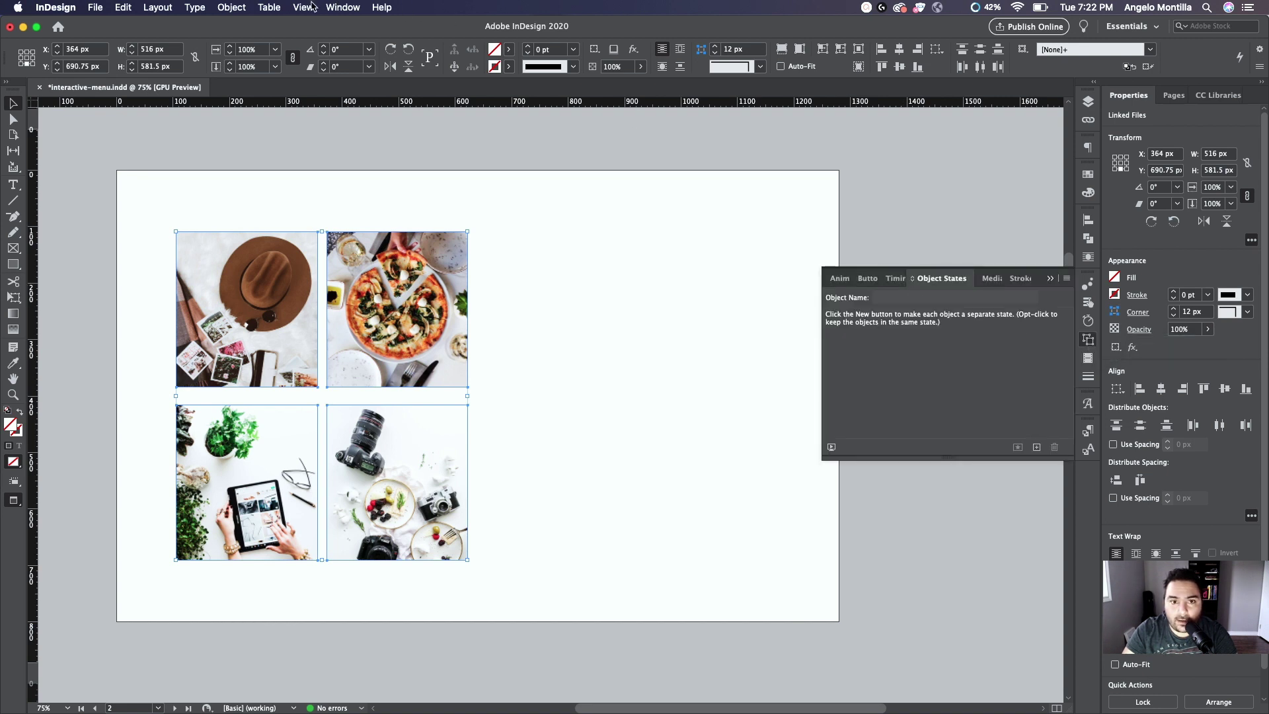
pyautogui.click(333, 9)
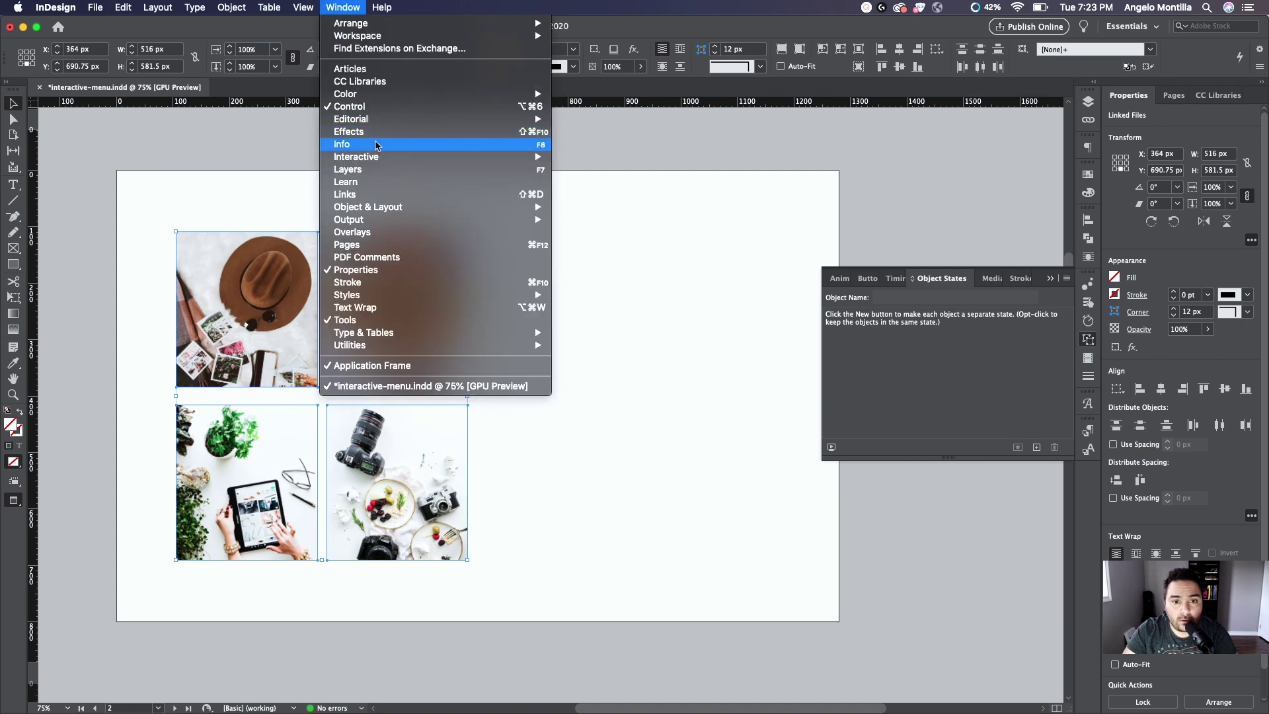
pyautogui.moveTo(380, 158)
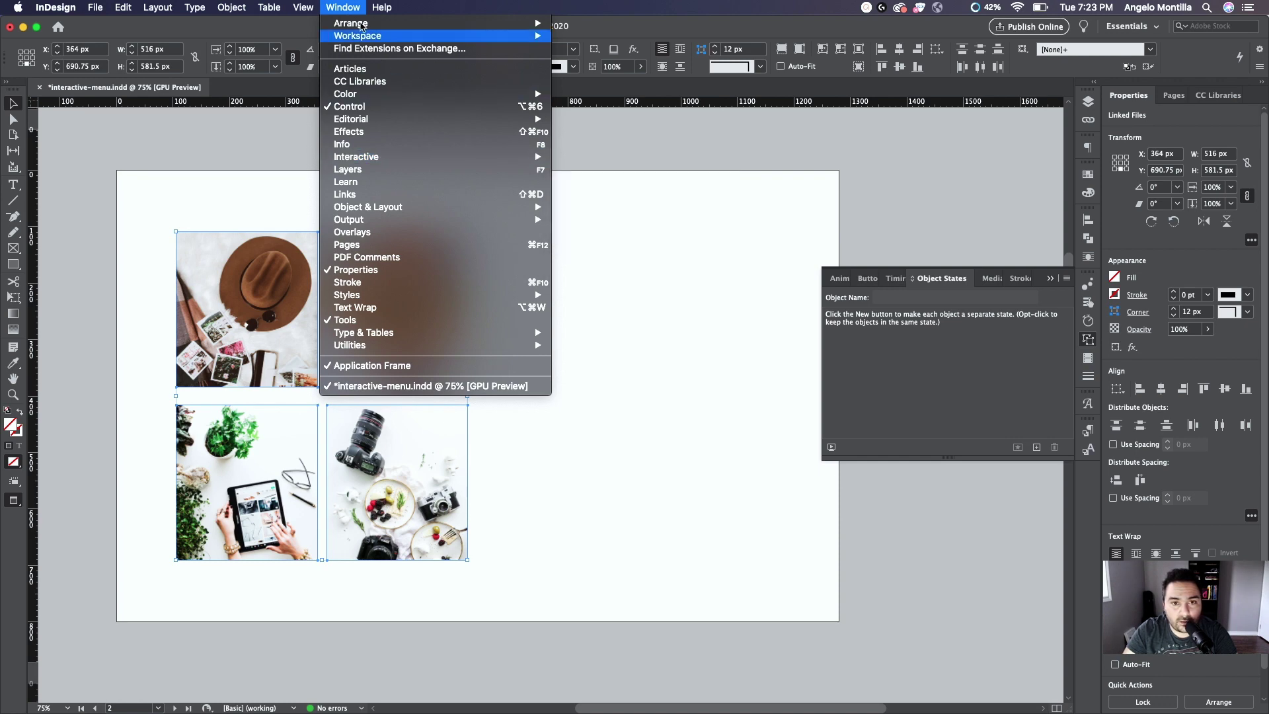
pyautogui.press('Escape')
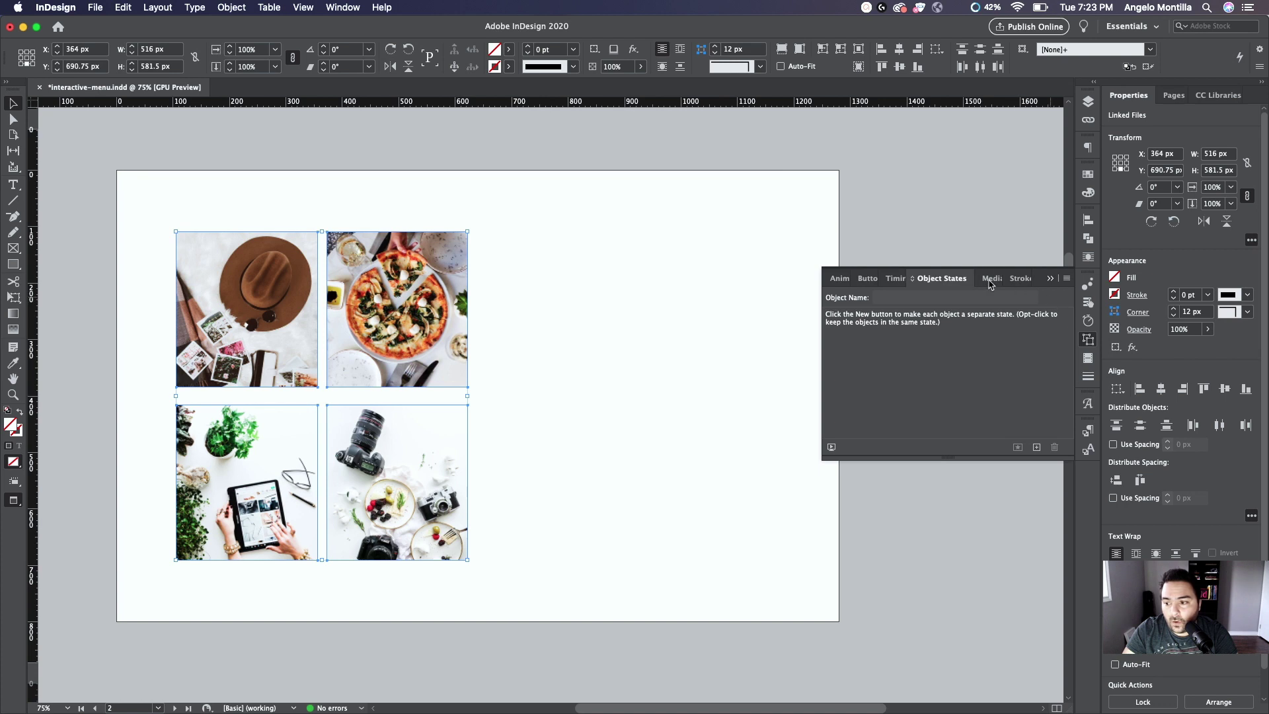
# Convert the four opaque photos into a multi-state object and preview each photo state.
pyautogui.click(1037, 448)
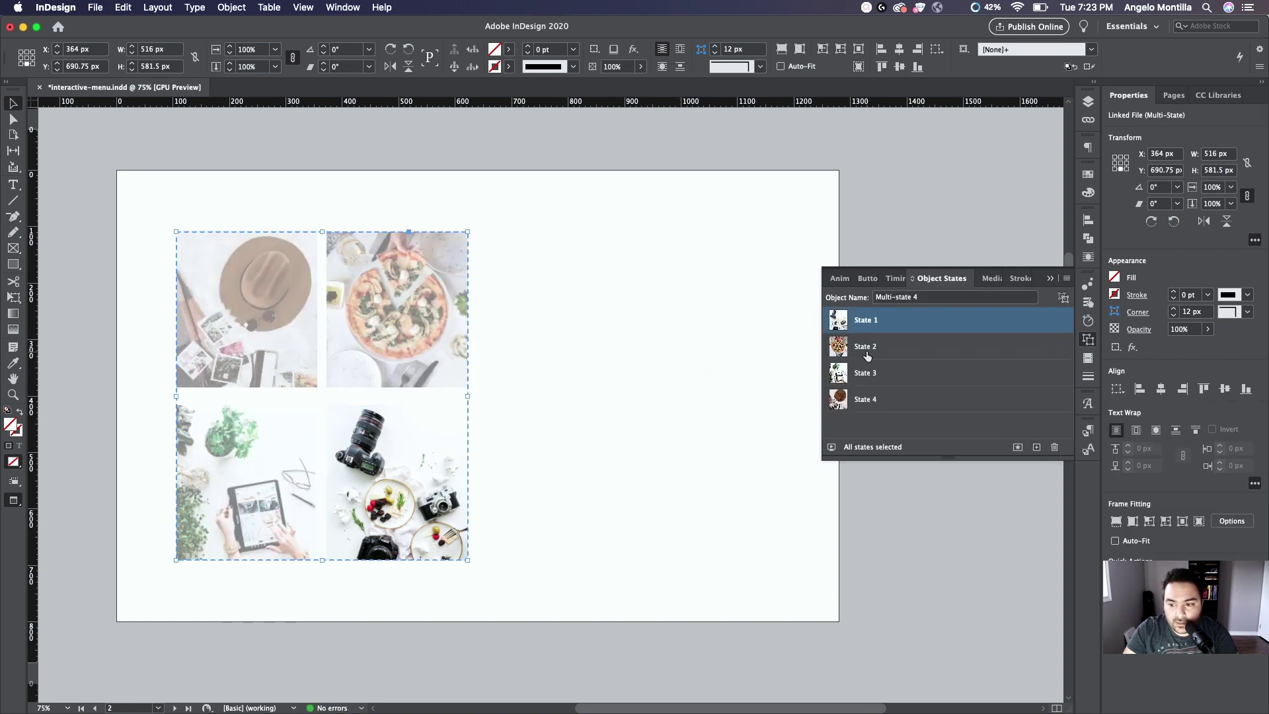
pyautogui.click(869, 349)
pyautogui.click(867, 371)
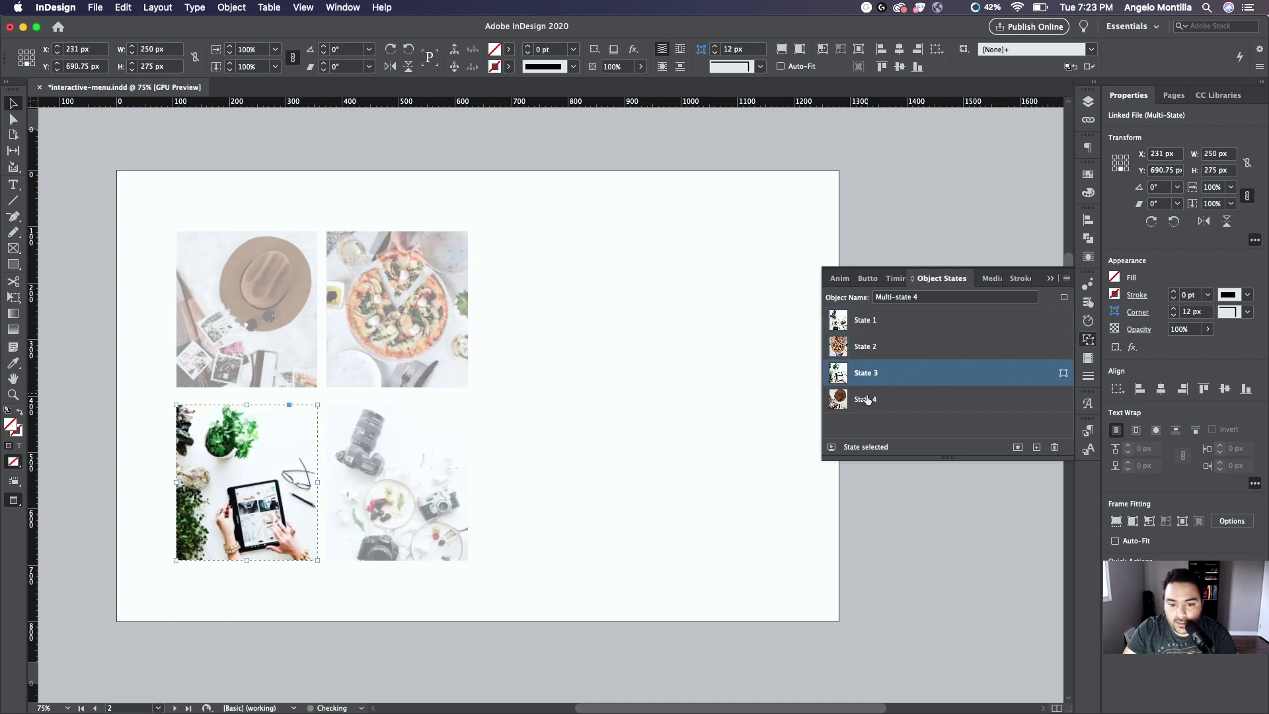
pyautogui.click(867, 400)
pyautogui.click(865, 375)
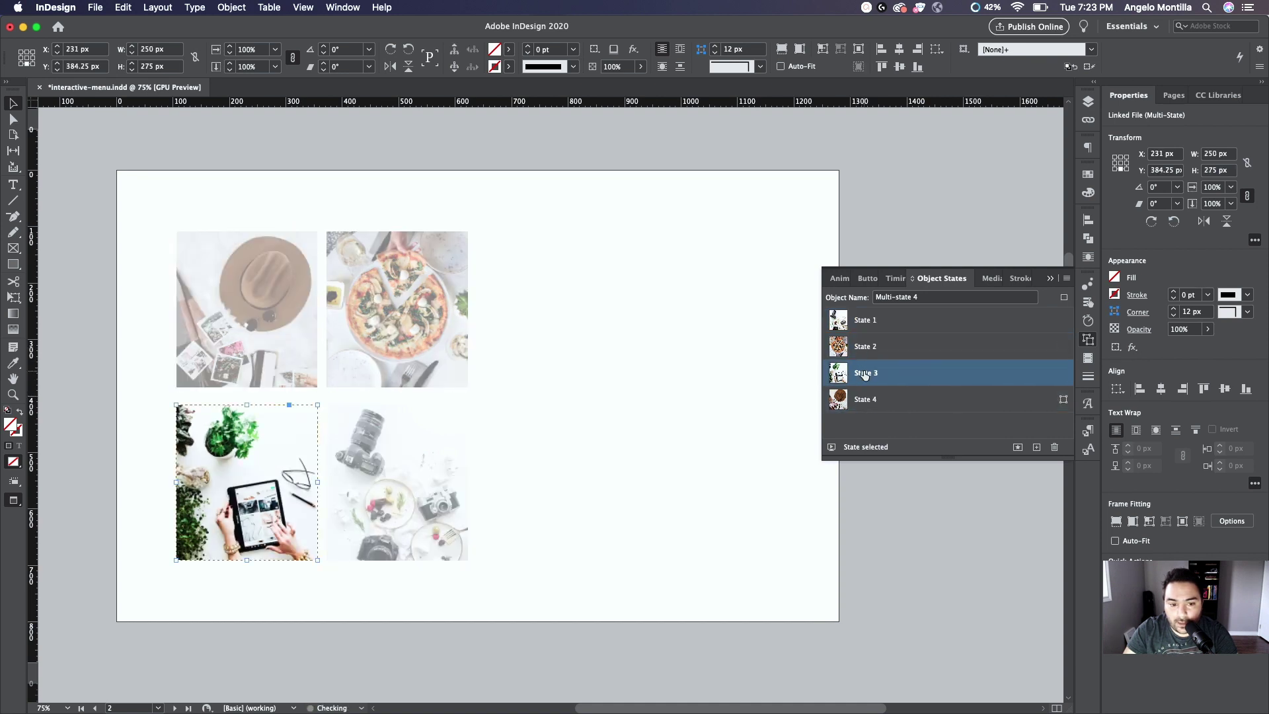
pyautogui.click(866, 353)
pyautogui.click(864, 322)
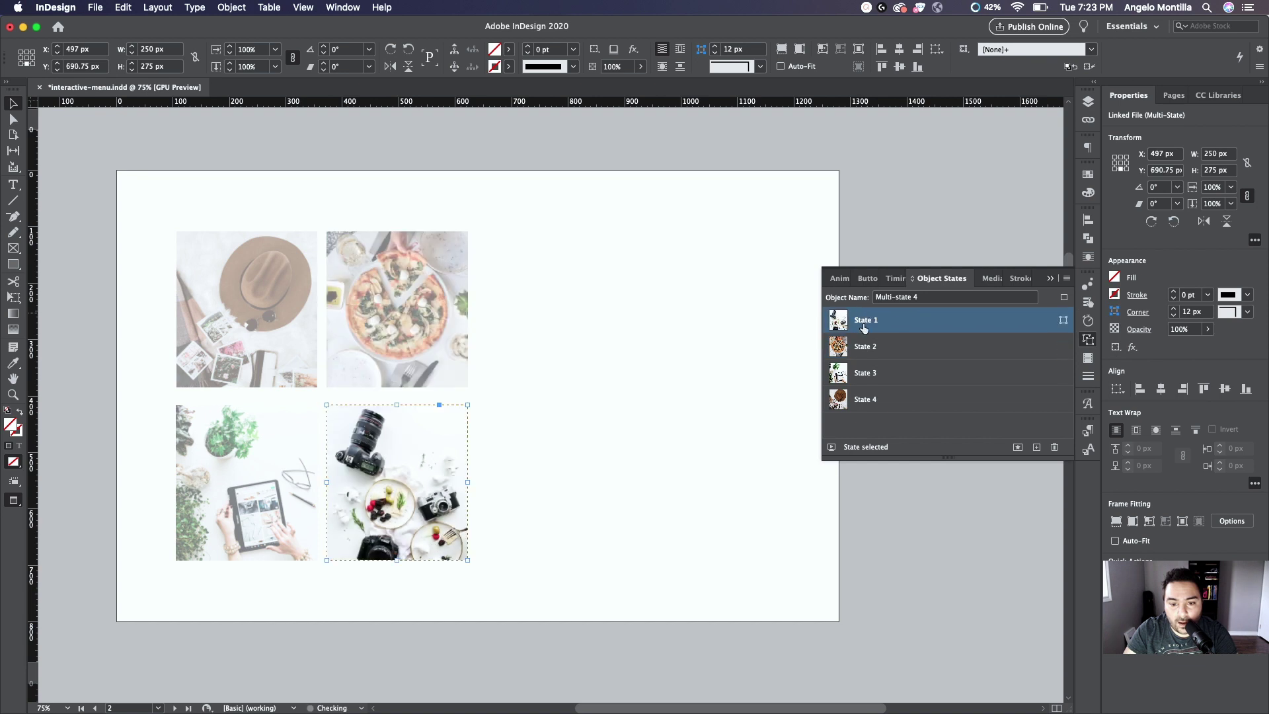
pyautogui.click(865, 353)
pyautogui.click(867, 372)
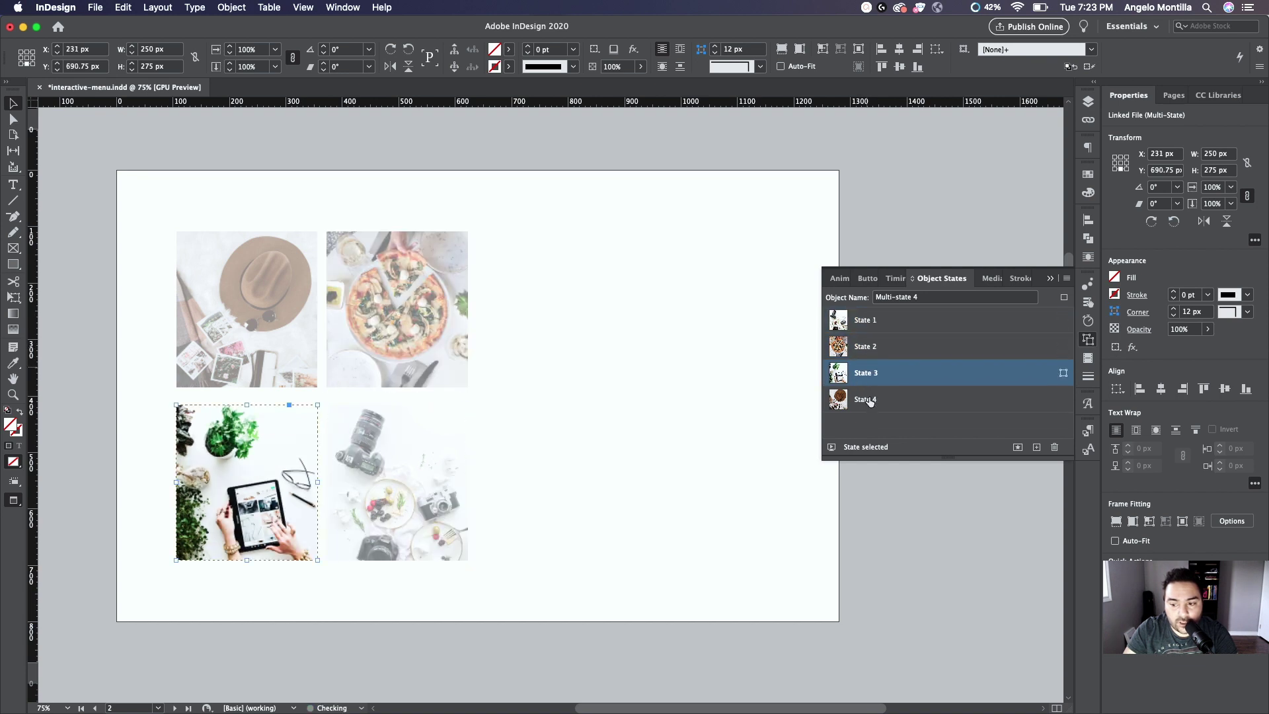
pyautogui.click(869, 400)
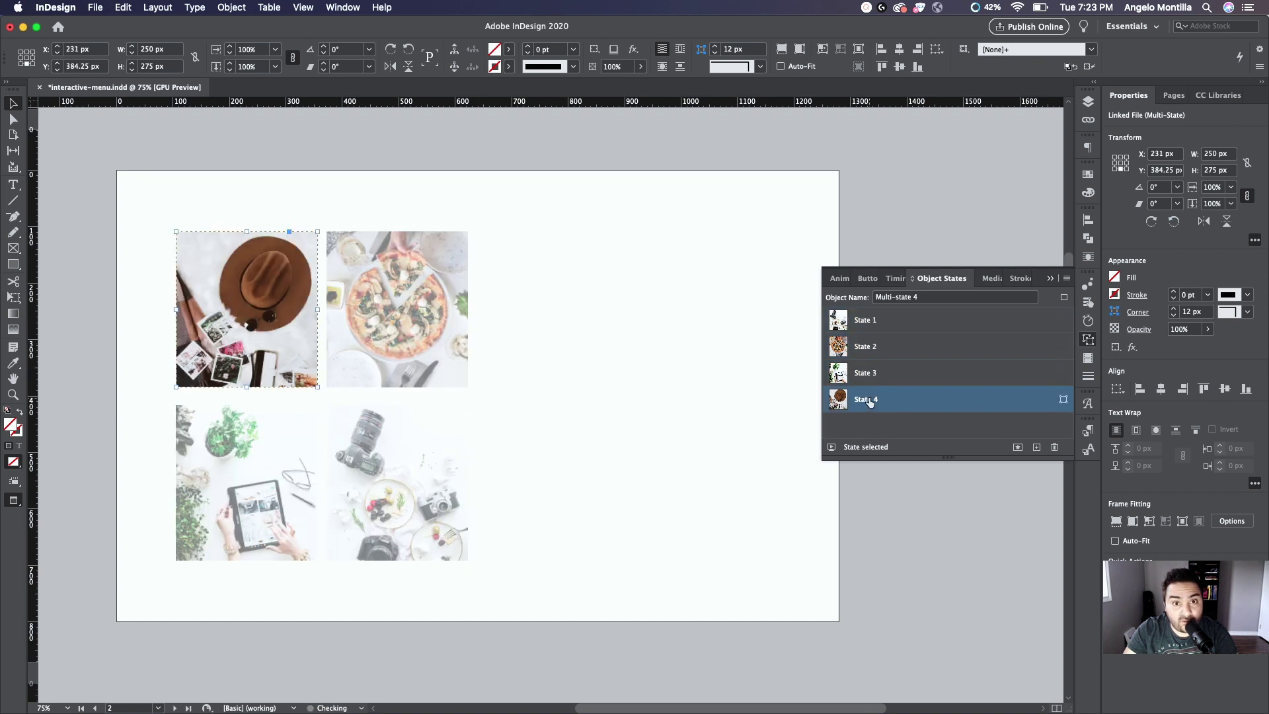
pyautogui.click(868, 324)
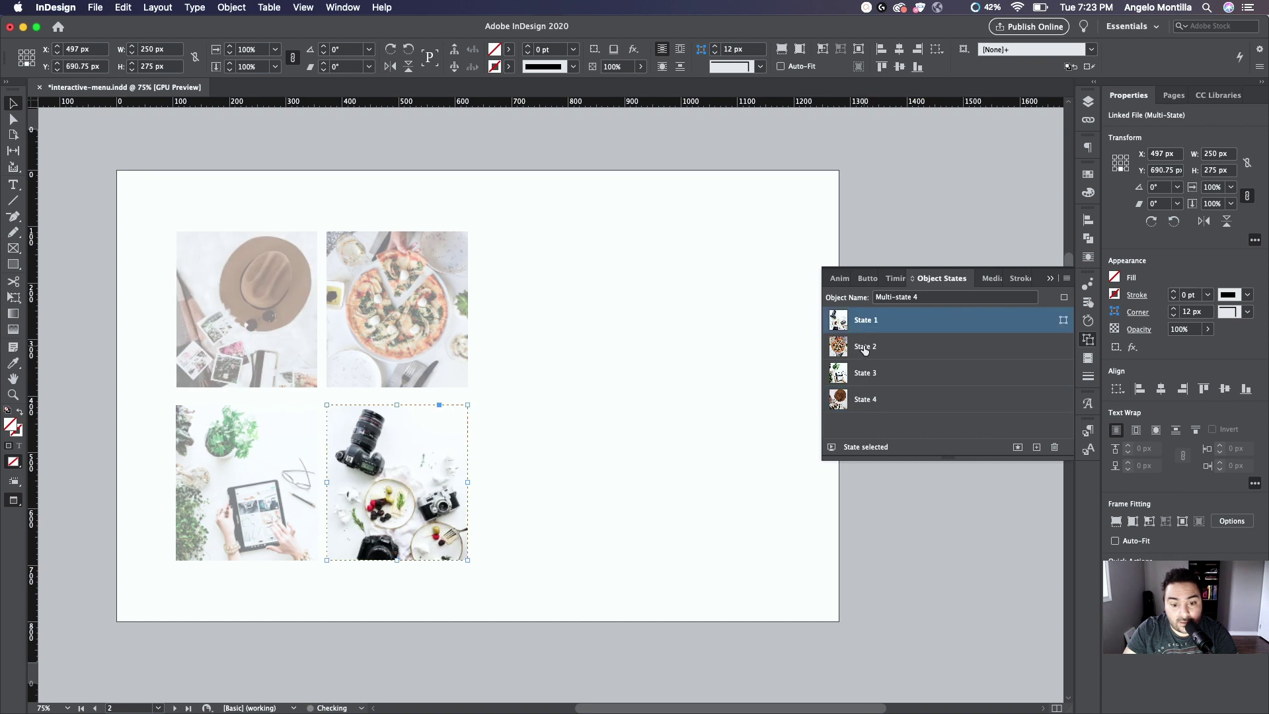
pyautogui.click(865, 349)
pyautogui.click(867, 324)
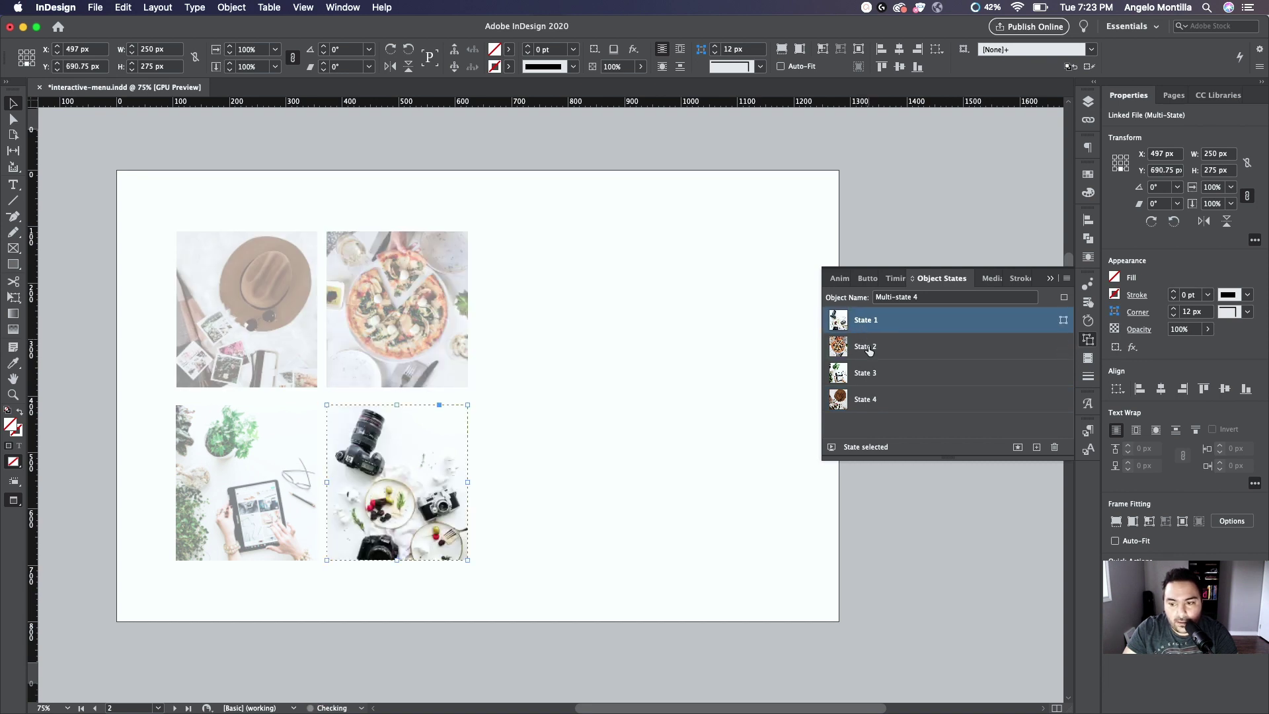
pyautogui.click(869, 349)
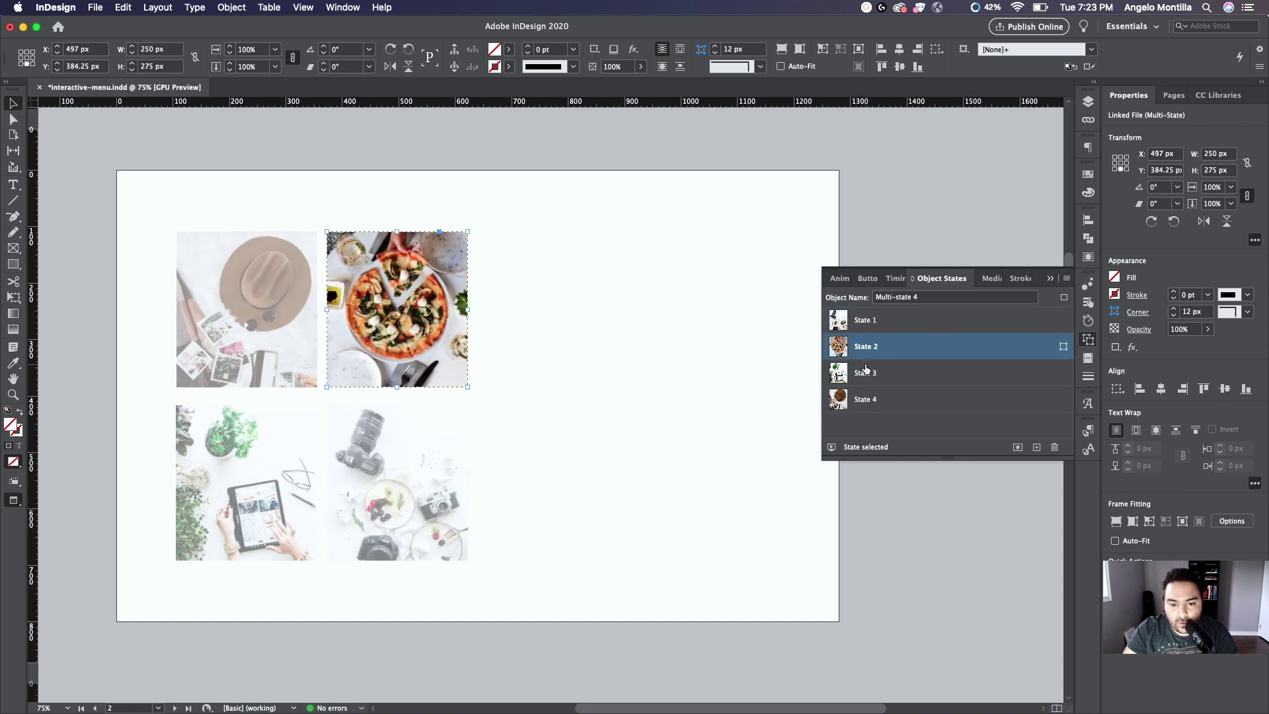
pyautogui.click(855, 320)
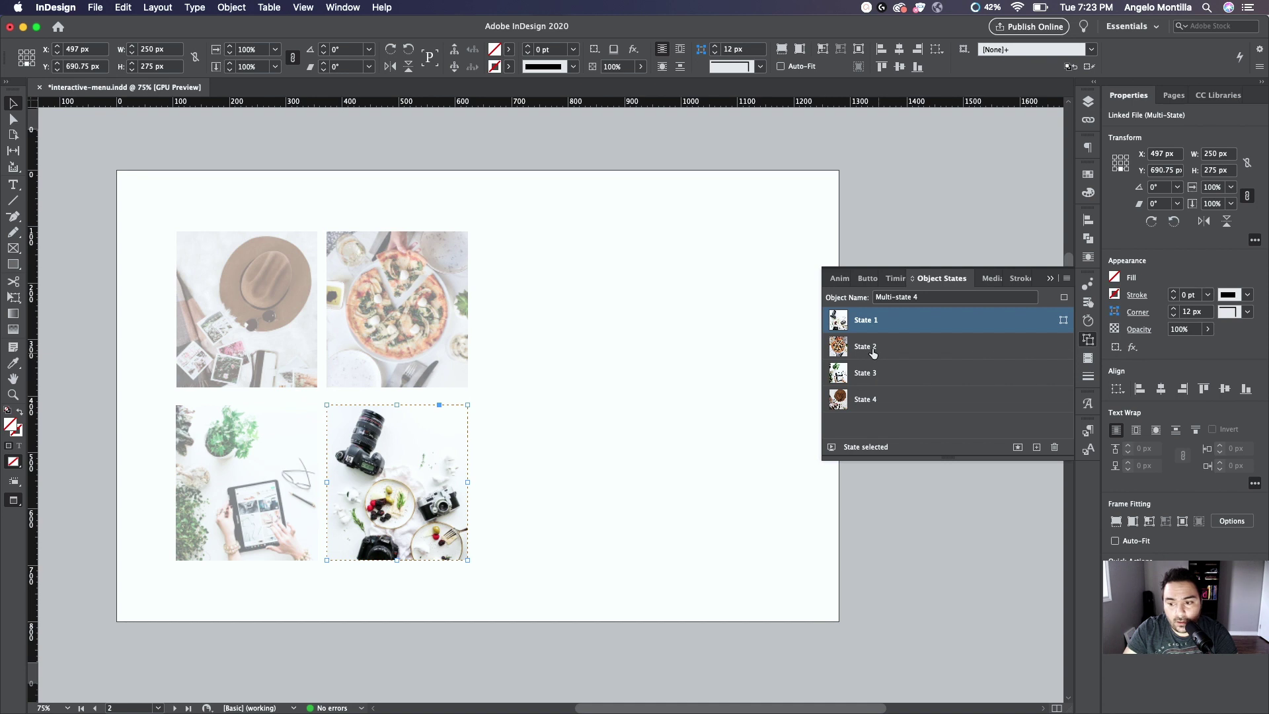
# Reorder the states to hat, pizza, tablet, camera (State 4, 2, 3, 1).
pyautogui.click(867, 399)
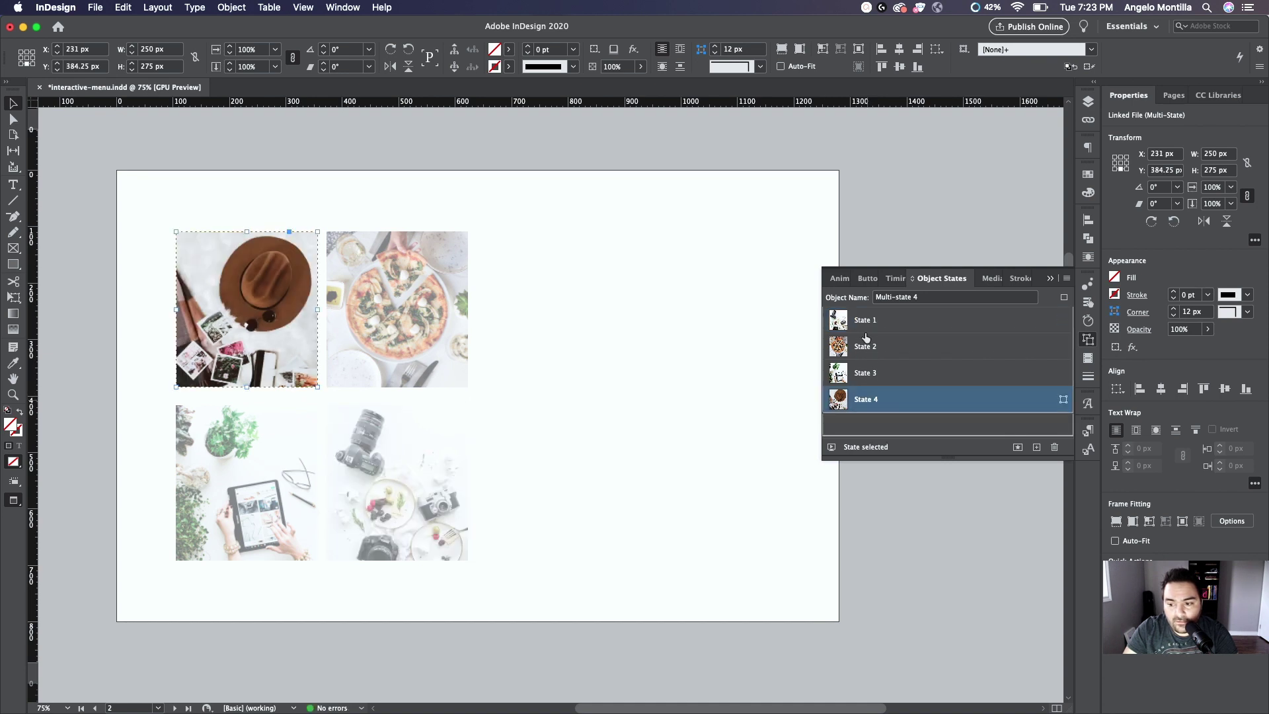
pyautogui.moveTo(866, 337); pyautogui.dragTo(869, 319)
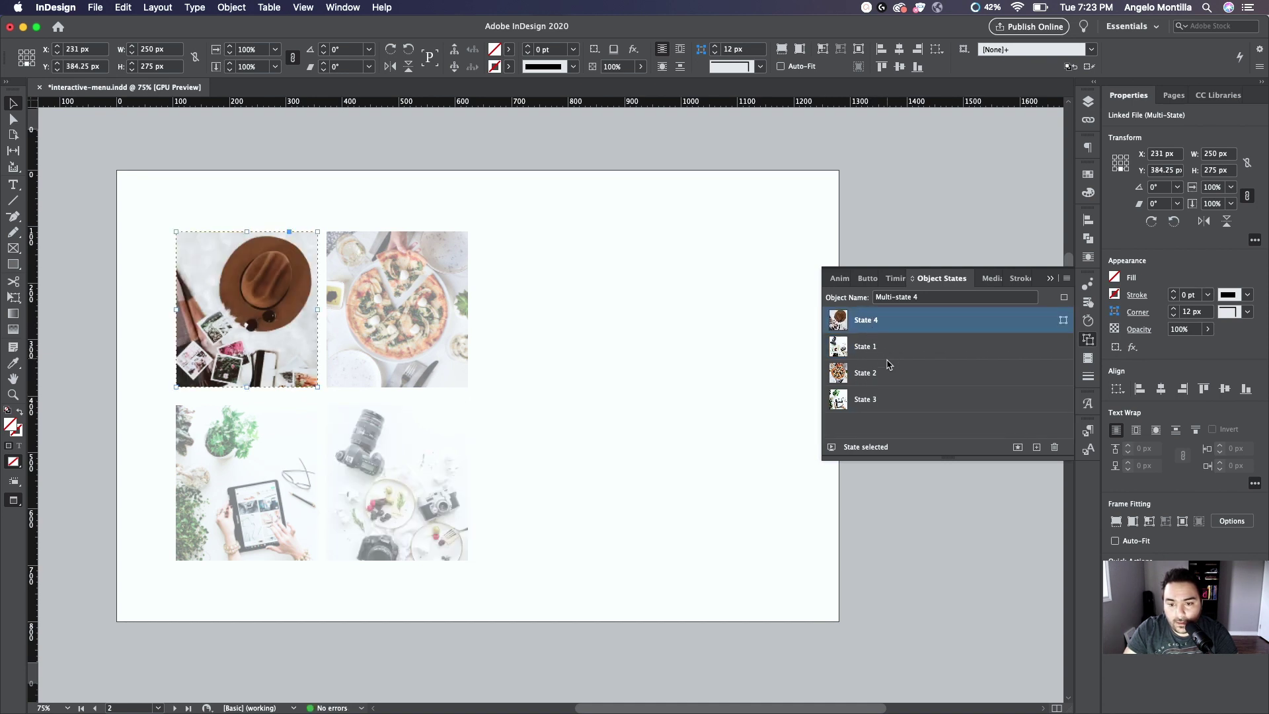
pyautogui.moveTo(865, 374); pyautogui.dragTo(871, 335)
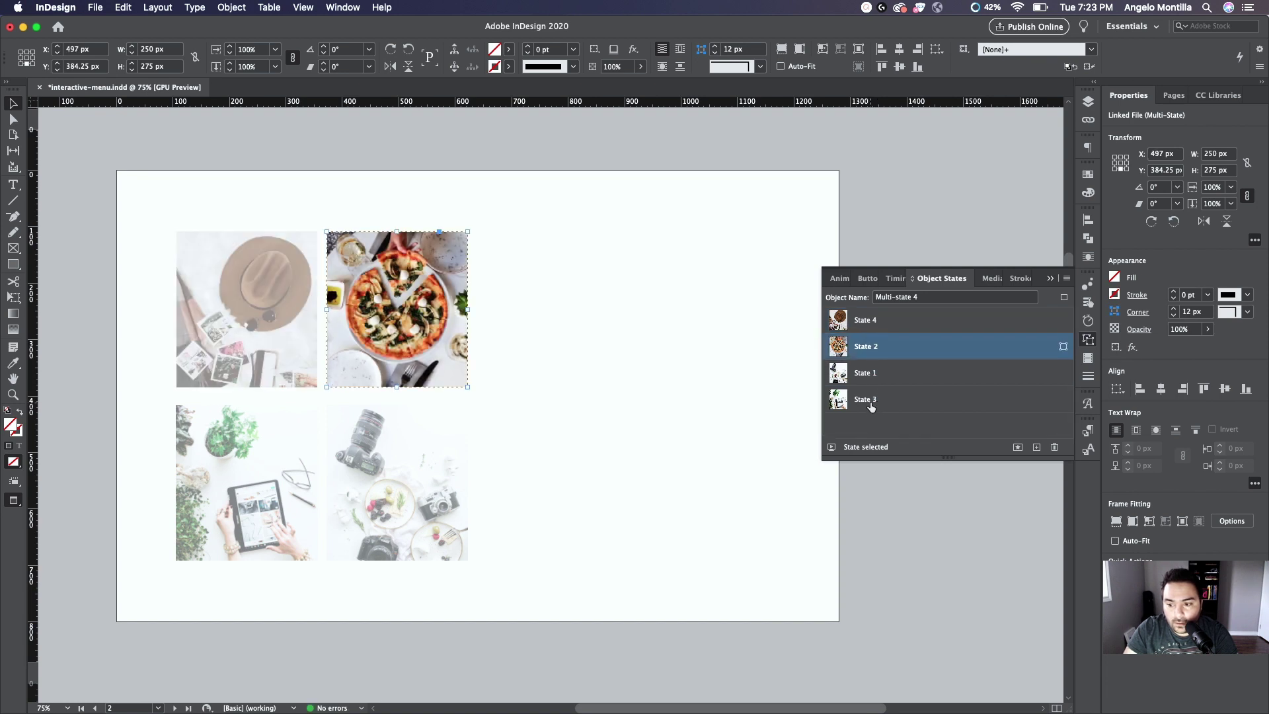
pyautogui.moveTo(867, 405); pyautogui.dragTo(870, 374)
# Rename the hat and pizza states Blogger and Foodie.
pyautogui.click(868, 324)
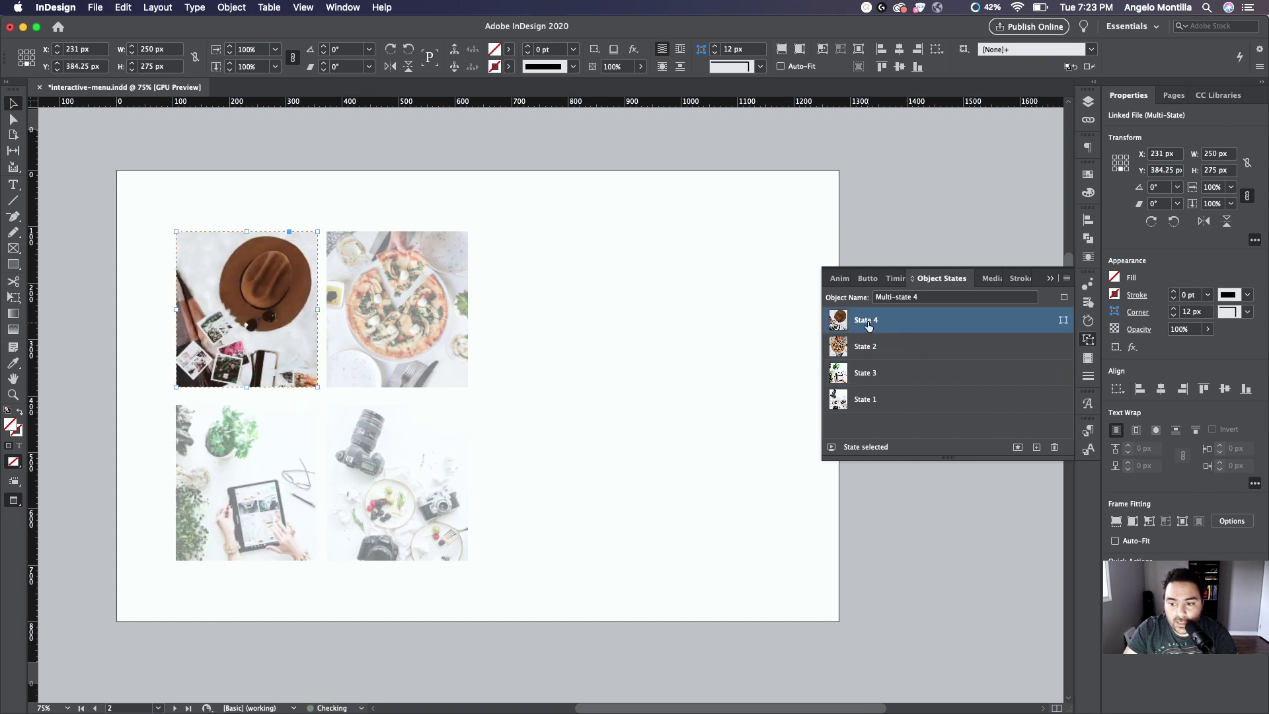
pyautogui.doubleClick(868, 321)
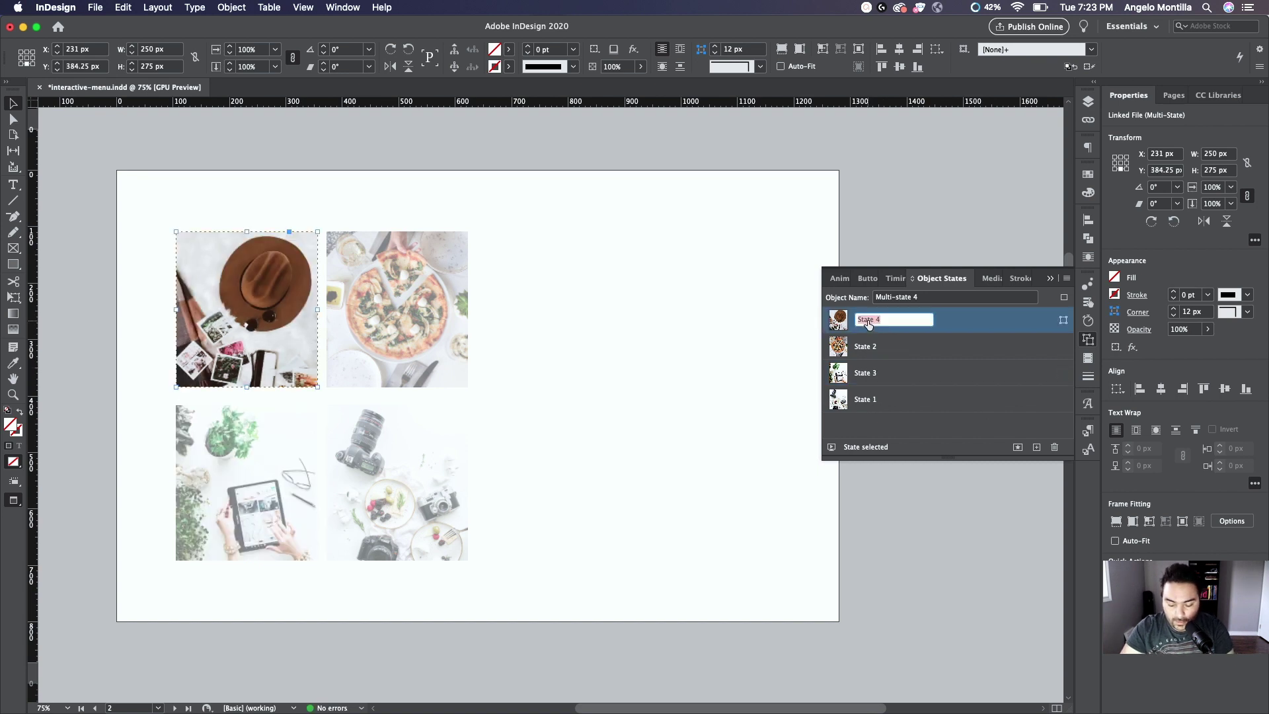
pyautogui.write('Blogger')
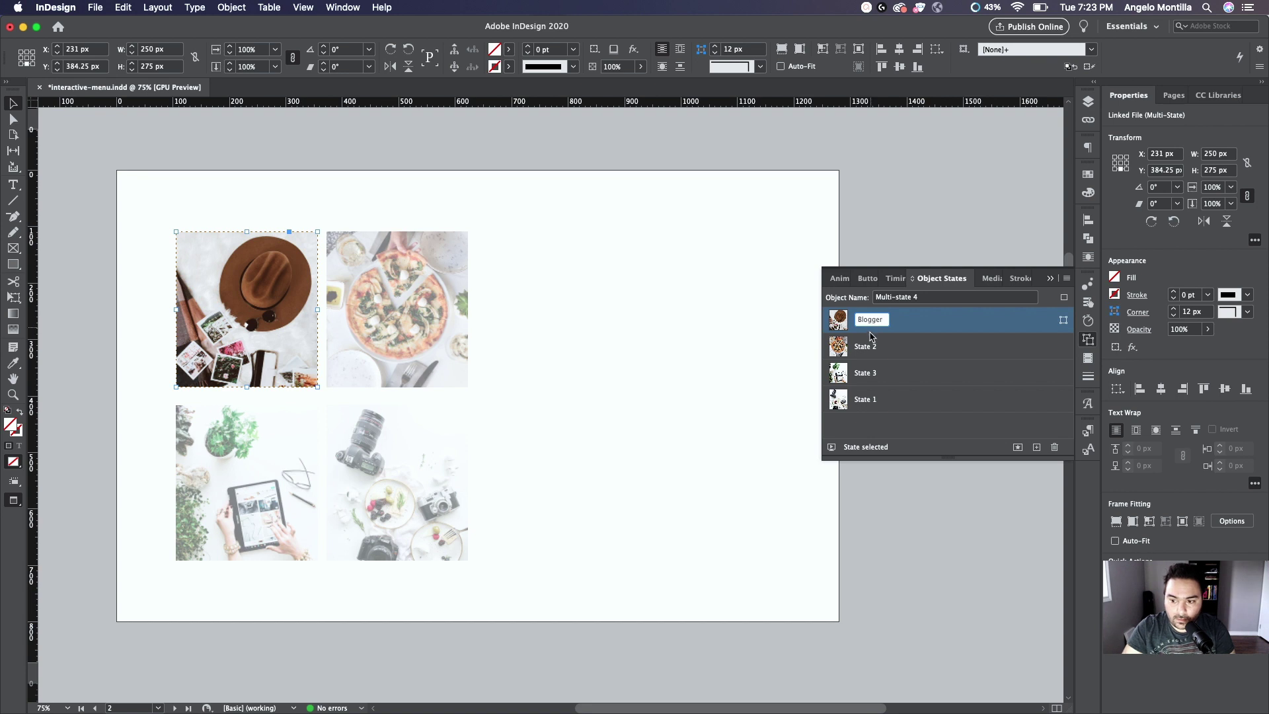
pyautogui.click(866, 347)
pyautogui.doubleClick(867, 348)
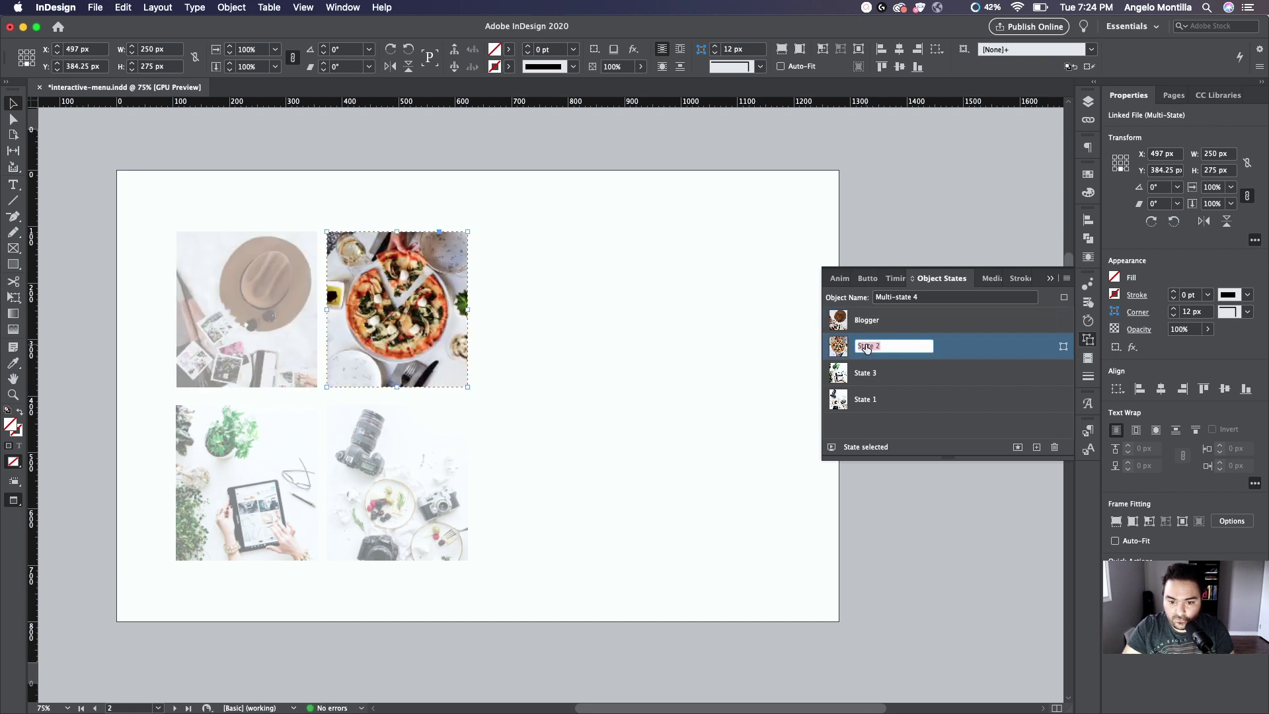
pyautogui.write('Foodie')
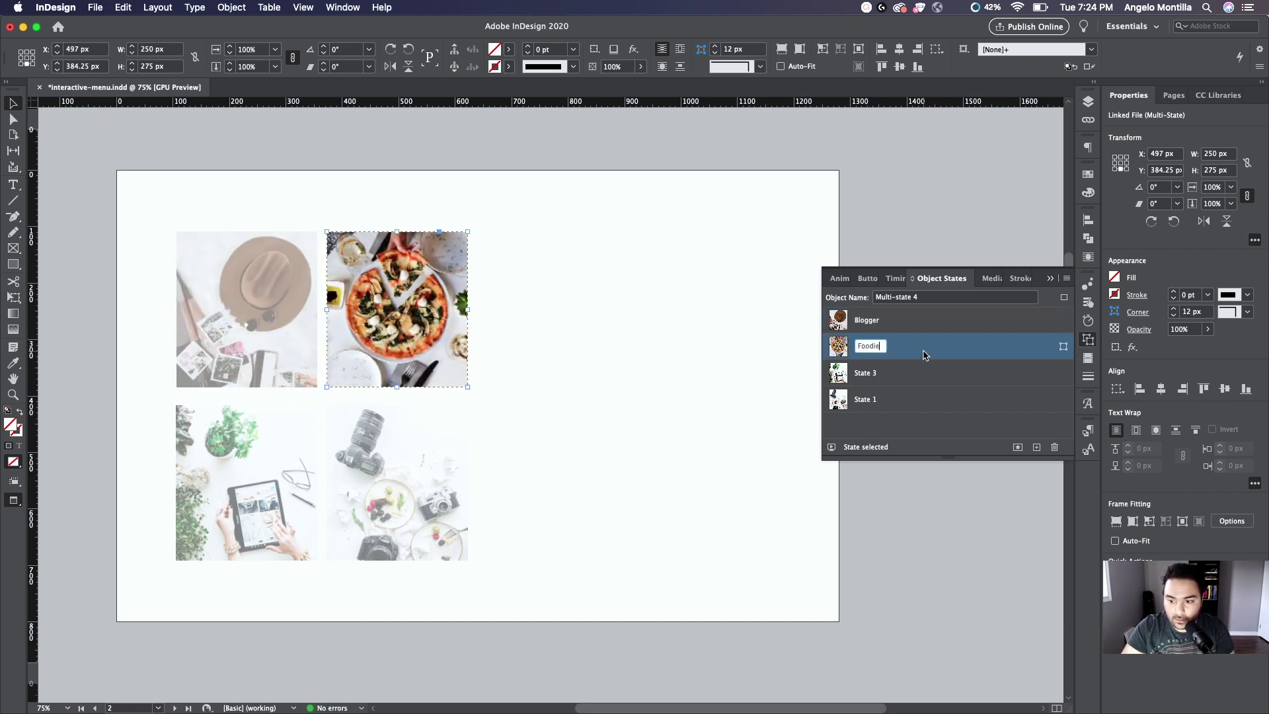
pyautogui.click(867, 374)
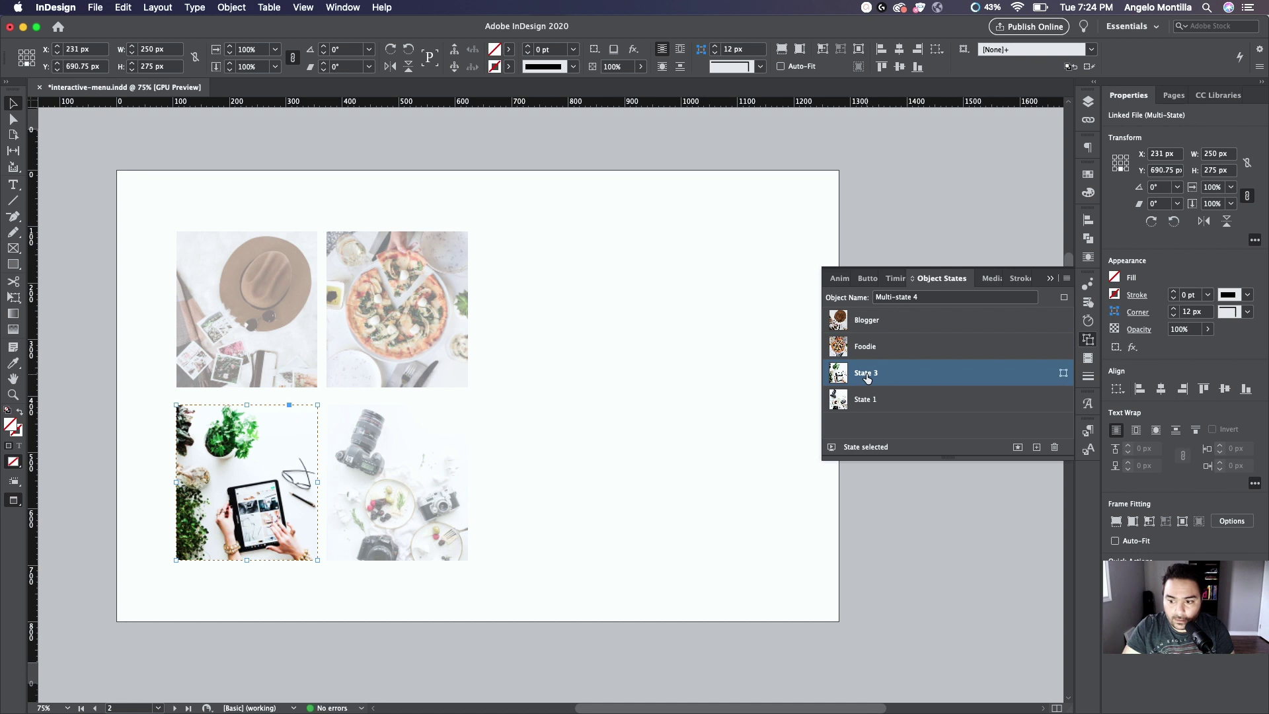
pyautogui.doubleClick(867, 377)
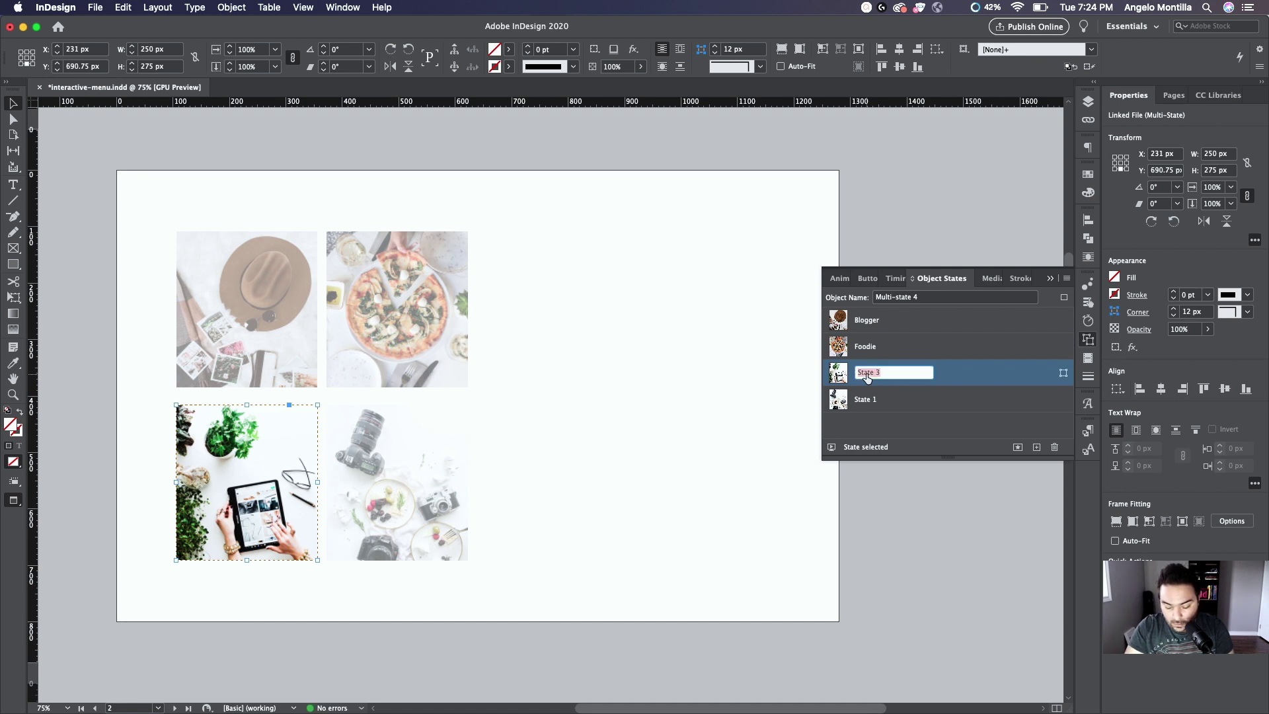
pyautogui.write('Blo')
pyautogui.press('BackSpace')
pyautogui.press('BackSpace')
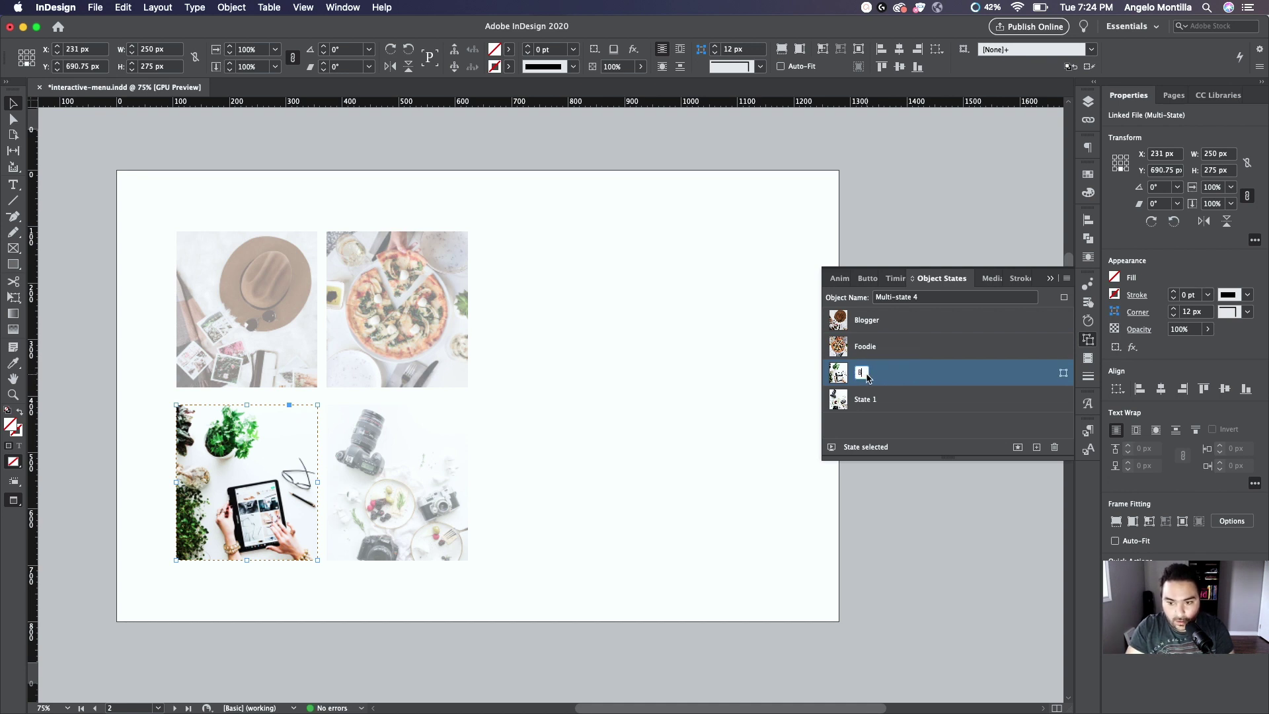
# Rename the hat state Travel, the tablet state Blogger and the camera state Photography.
pyautogui.click(867, 321)
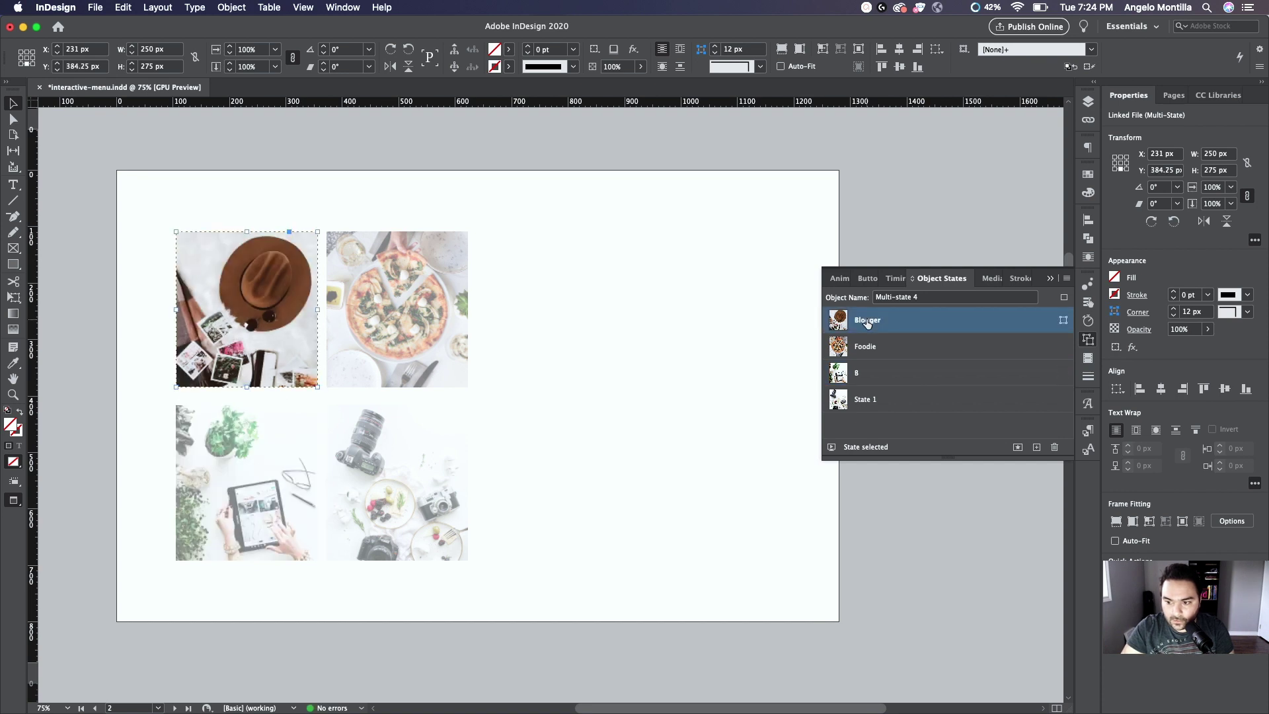
pyautogui.doubleClick(867, 321)
pyautogui.write('Travel')
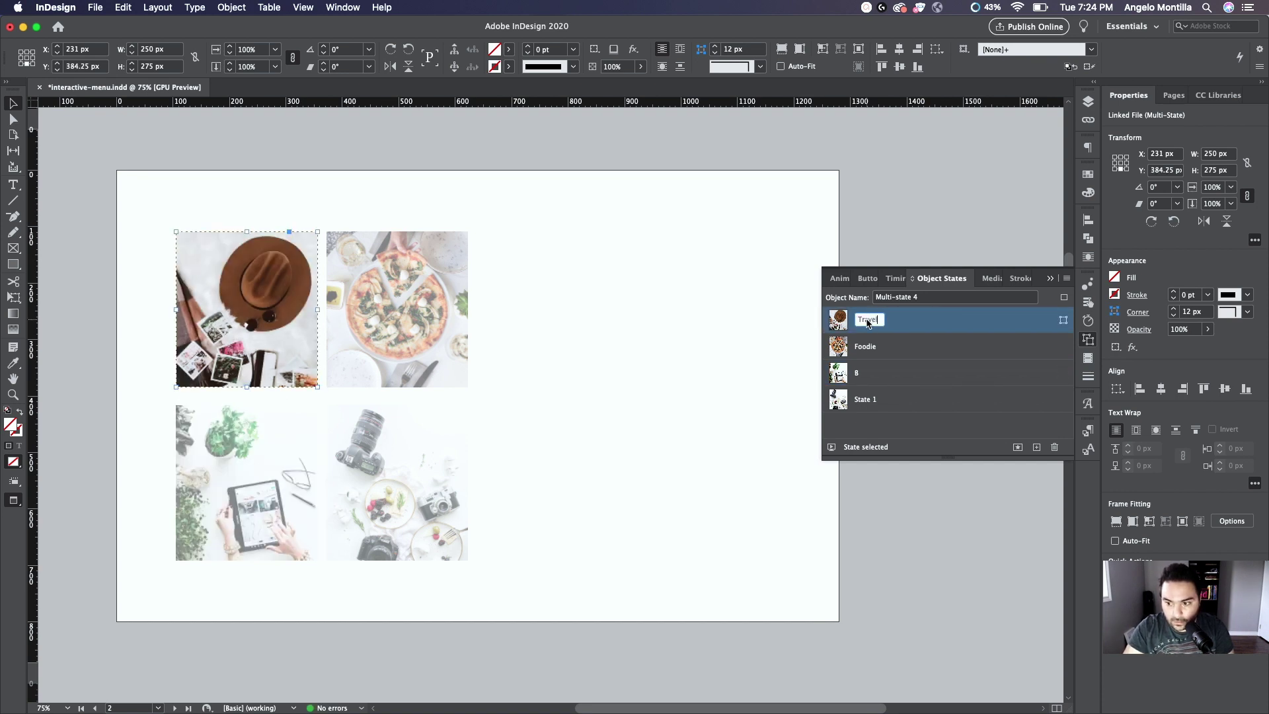
pyautogui.click(861, 374)
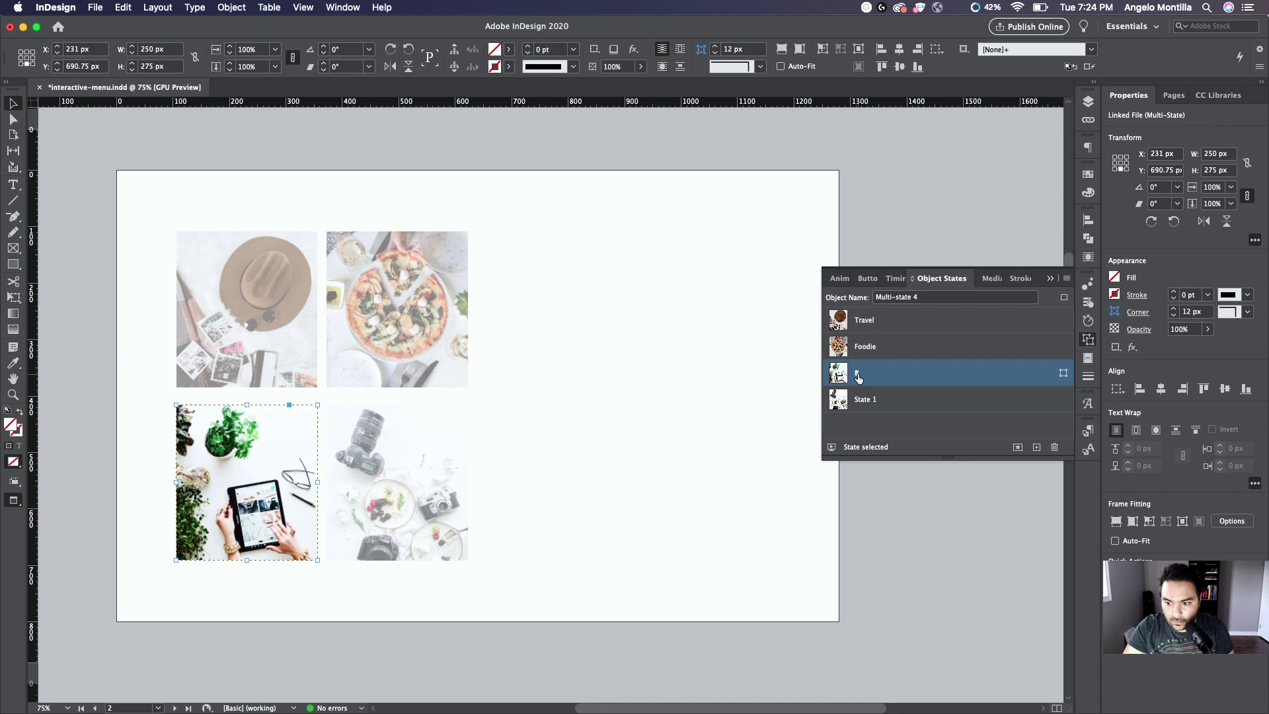
pyautogui.doubleClick(859, 374)
pyautogui.write('Blogger')
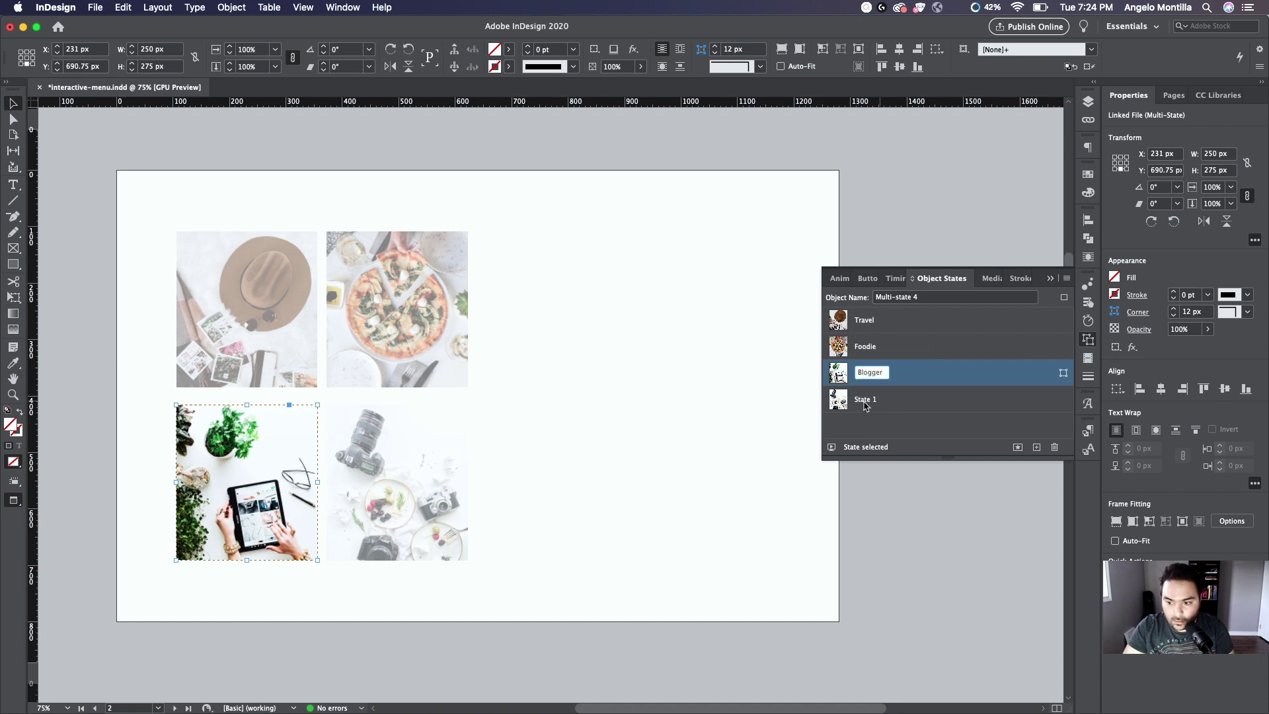
pyautogui.click(866, 402)
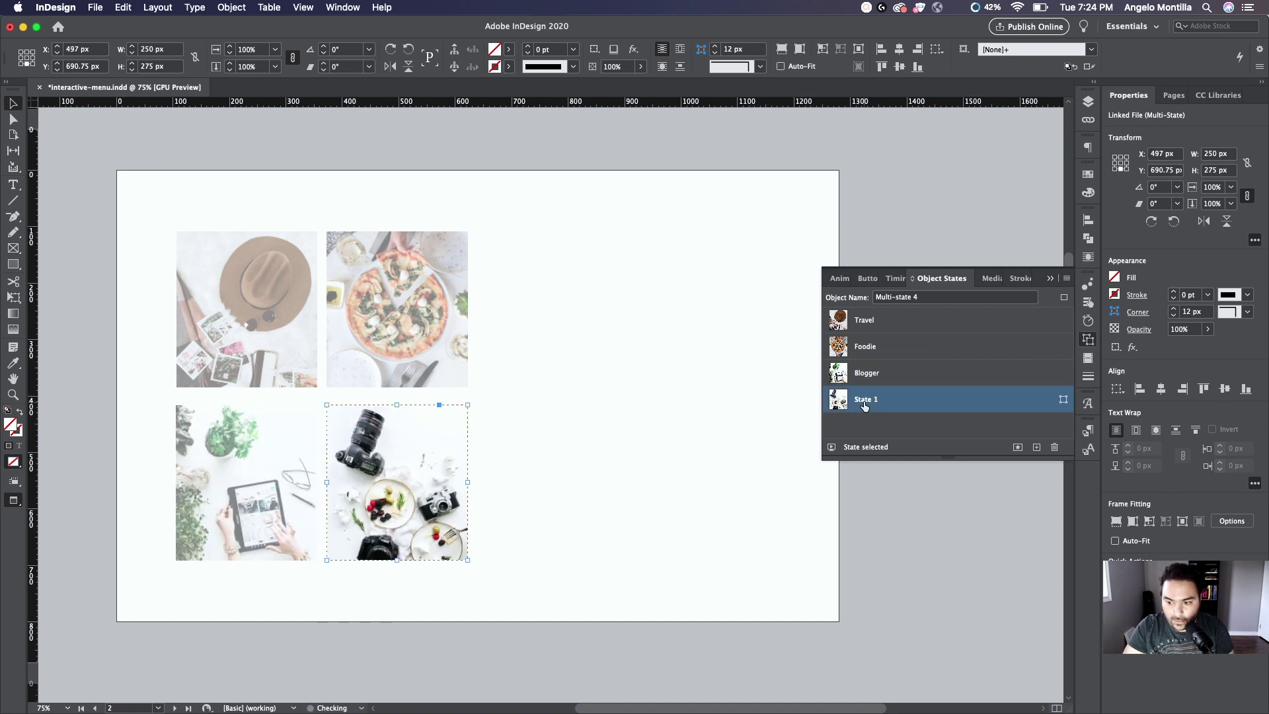
pyautogui.doubleClick(865, 402)
pyautogui.write('Photography')
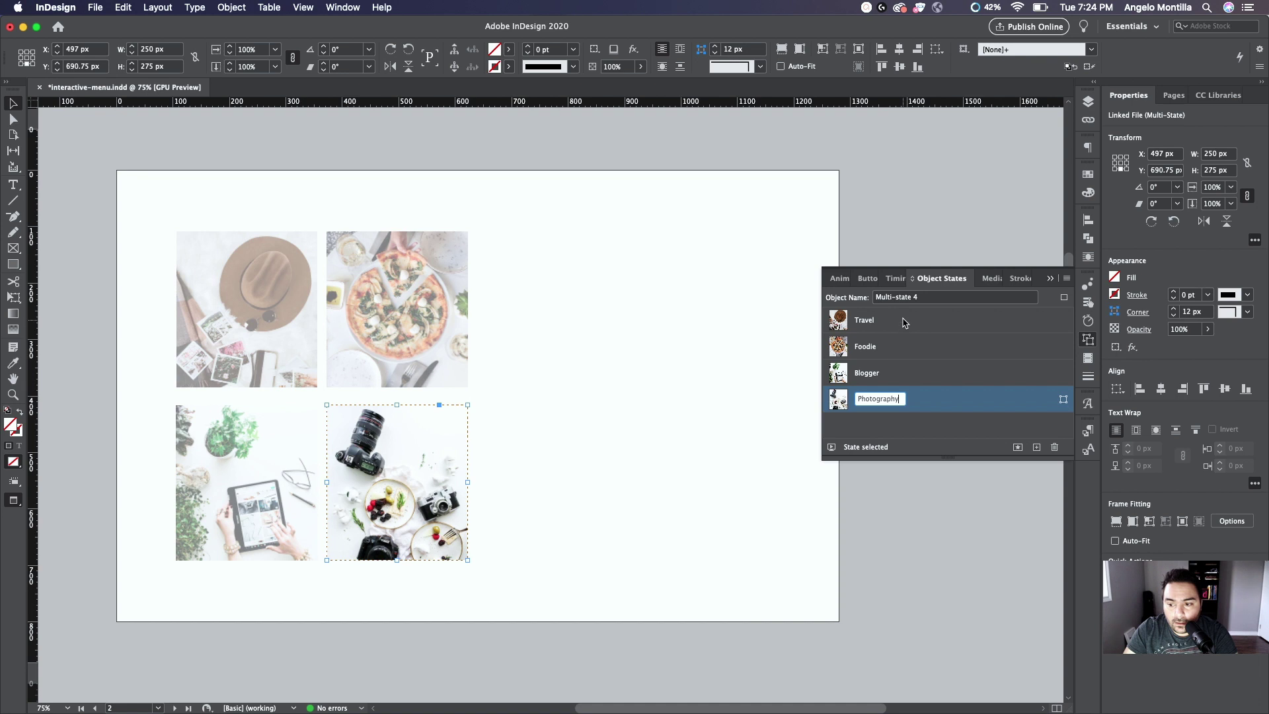
pyautogui.click(866, 325)
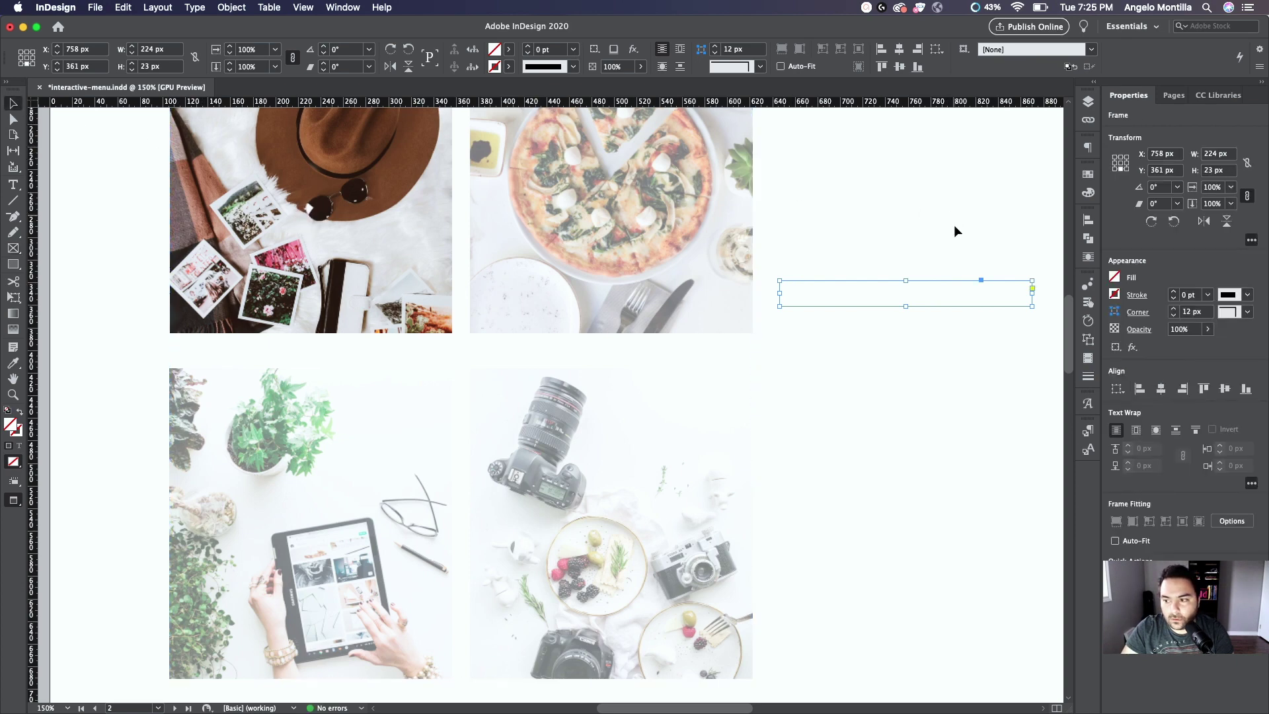
# Apply the PANTONE P 37-4 U swatch to the empty 224 × 23 px bar.
pyautogui.moveTo(972, 331); pyautogui.dragTo(683, 348)
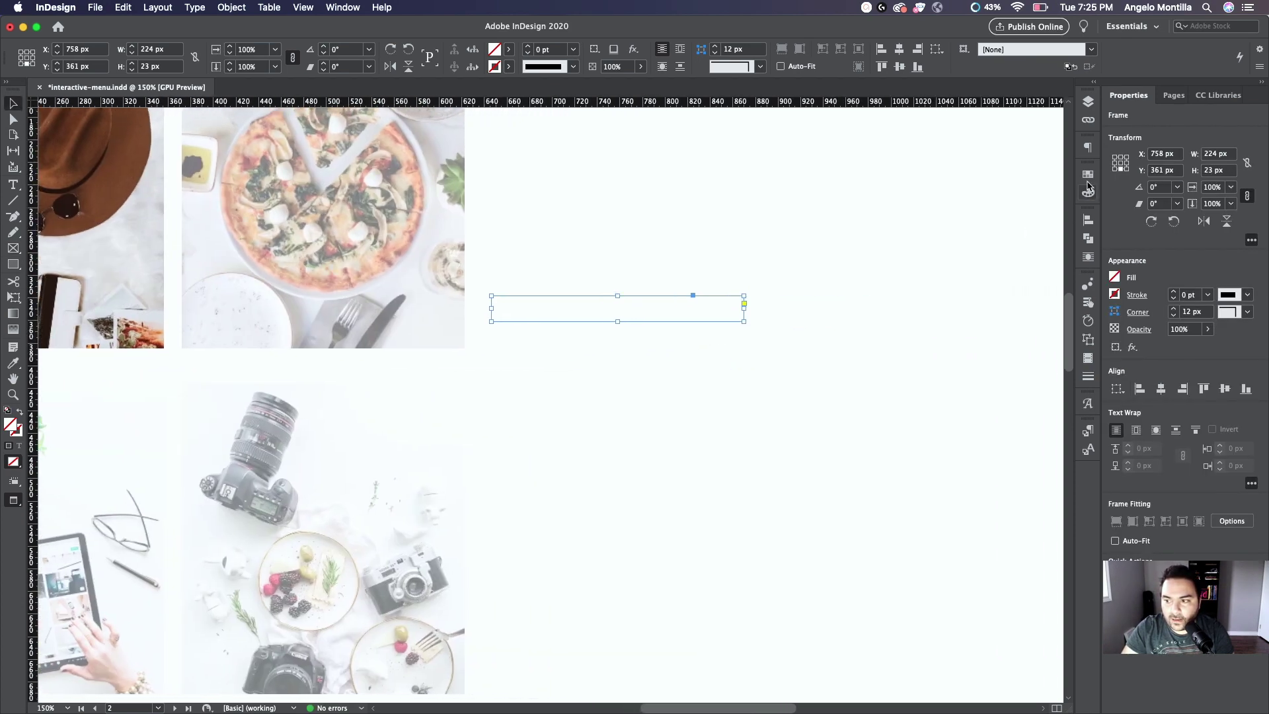
pyautogui.click(1088, 175)
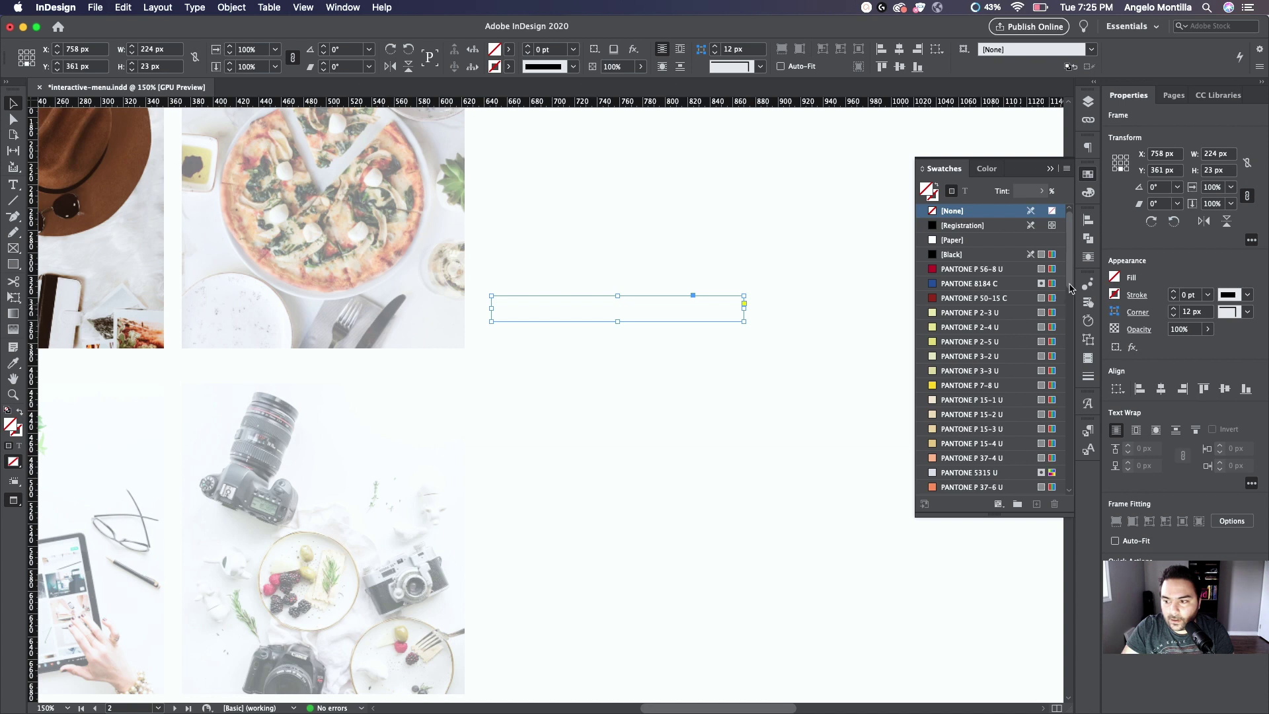
pyautogui.scroll(-3, 1071, 289)
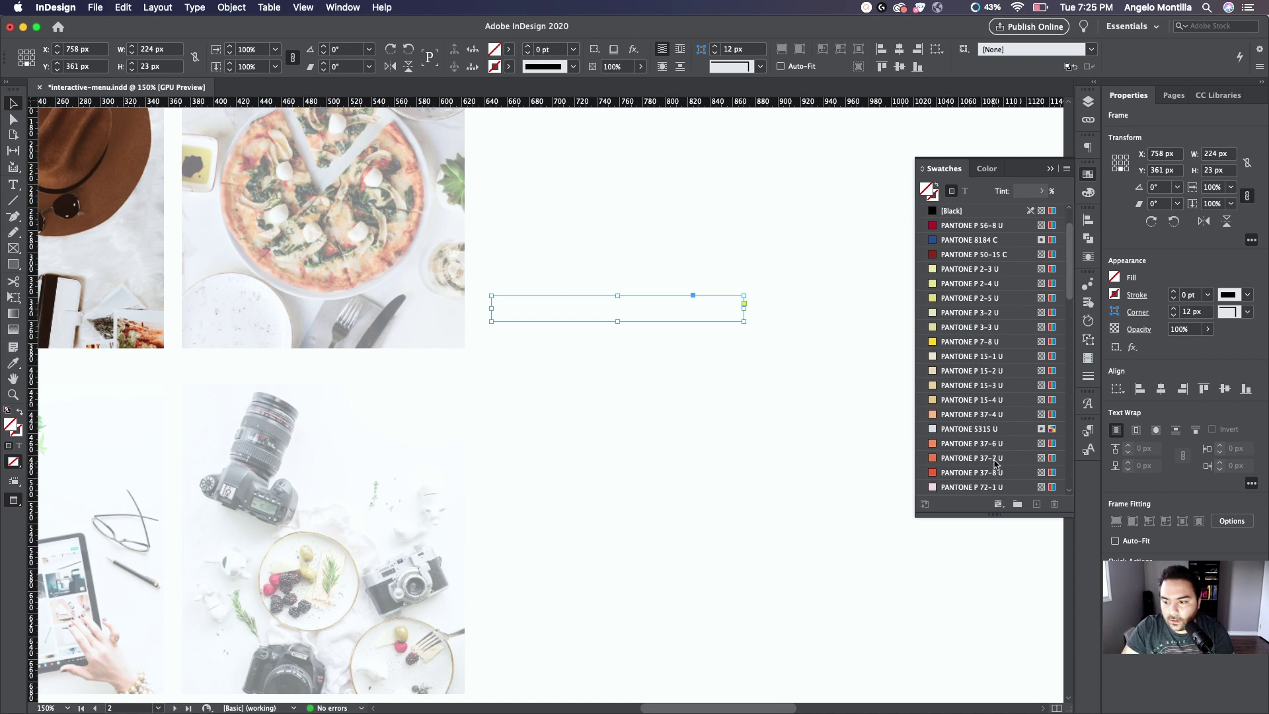
pyautogui.click(992, 414)
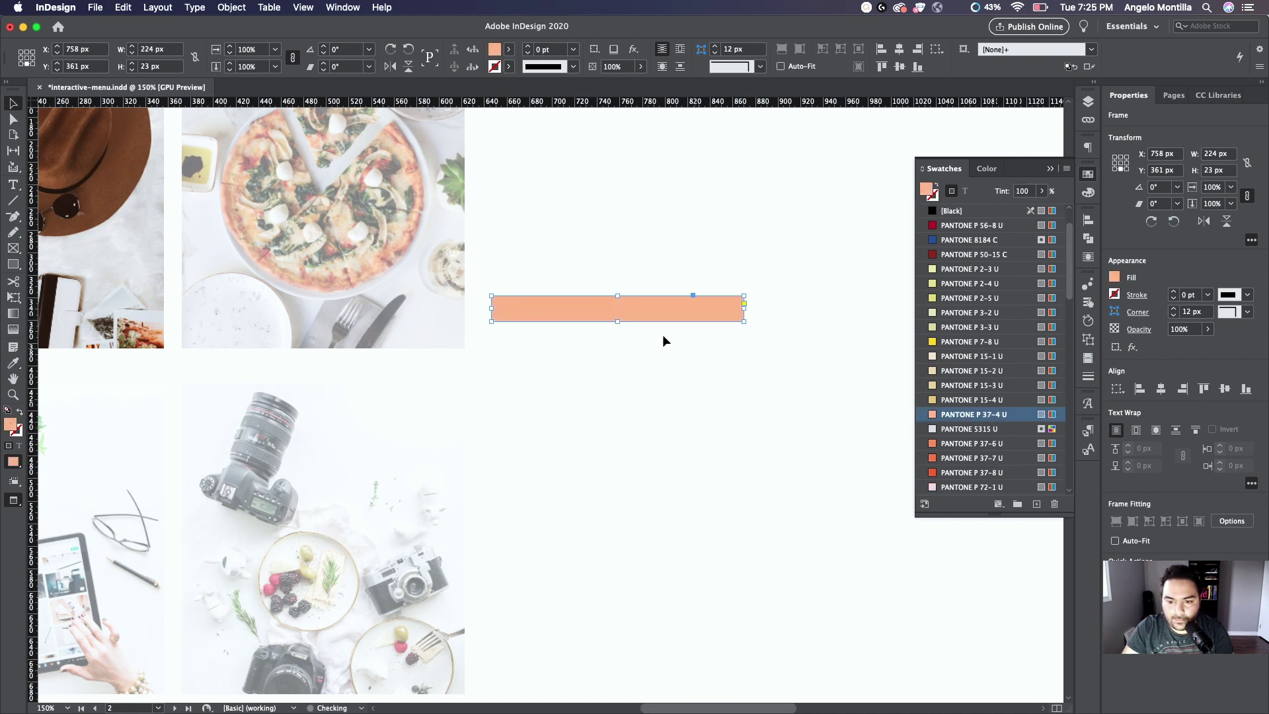
pyautogui.click(622, 359)
pyautogui.click(14, 184)
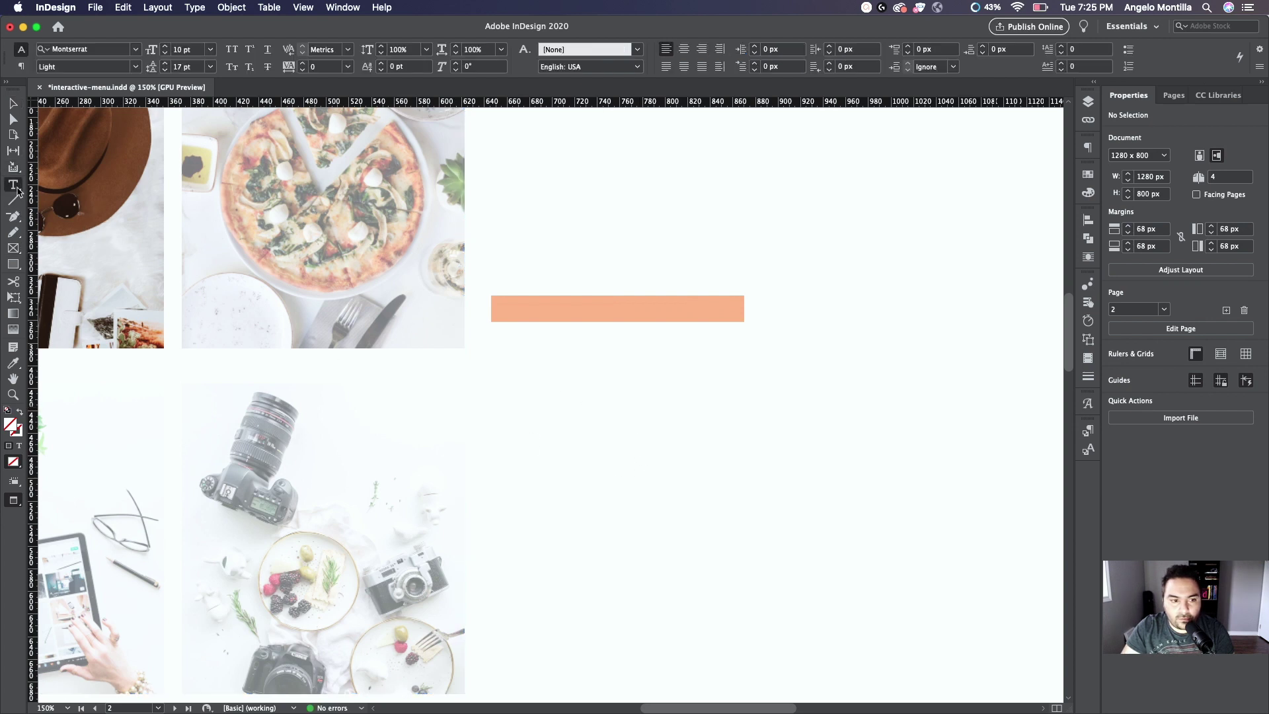
# Type TRAVEL TIPS below the bar and set it to Medium weight with 200 tracking.
pyautogui.moveTo(524, 360); pyautogui.dragTo(760, 376)
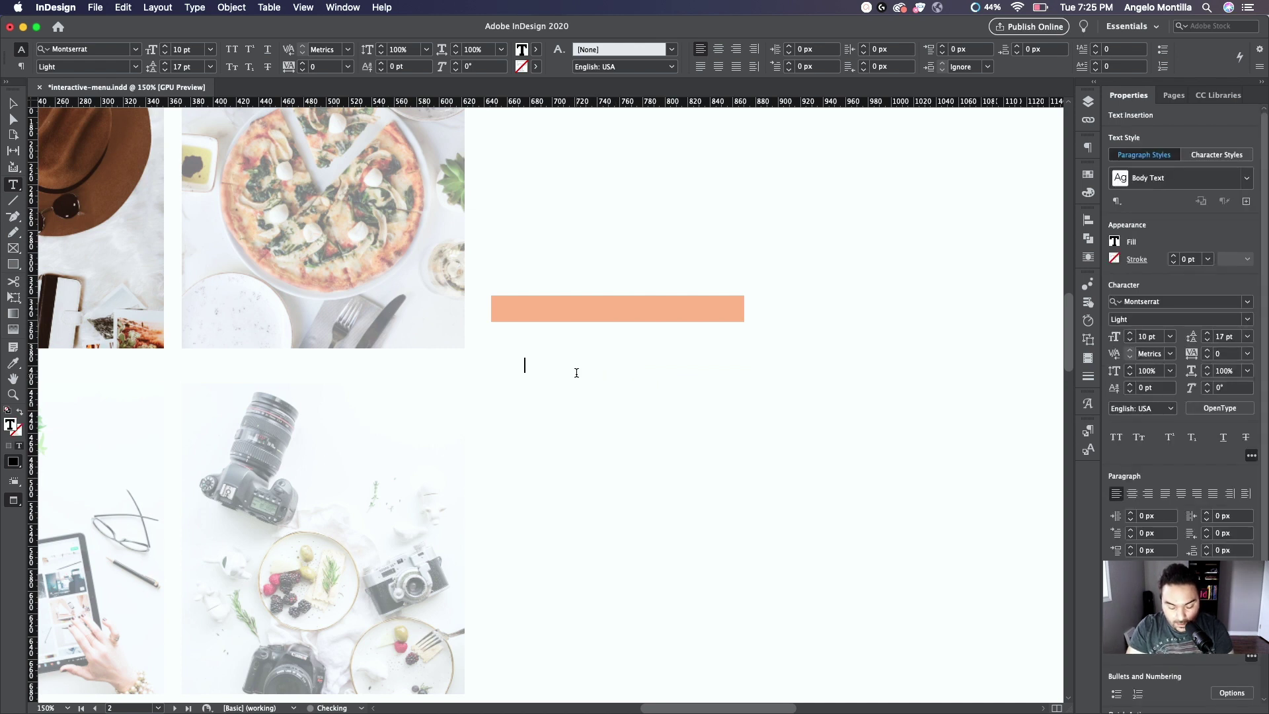
pyautogui.write('TRAV')
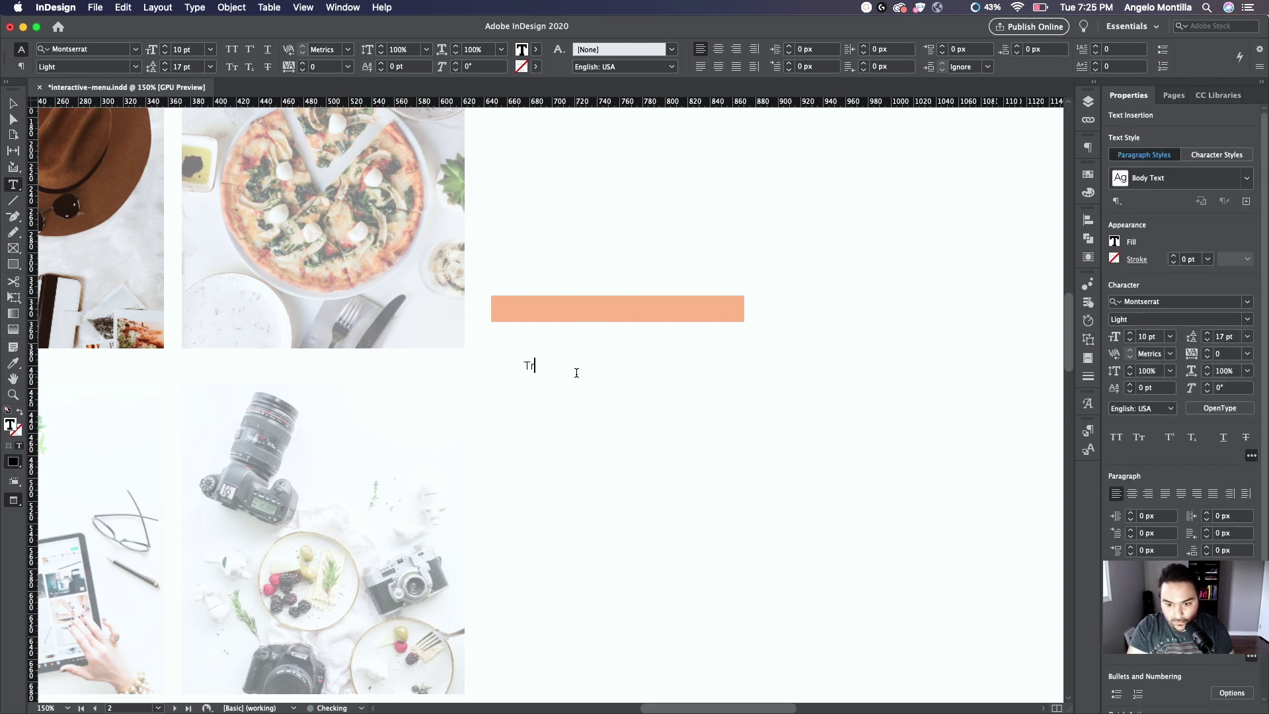
pyautogui.write('EL T')
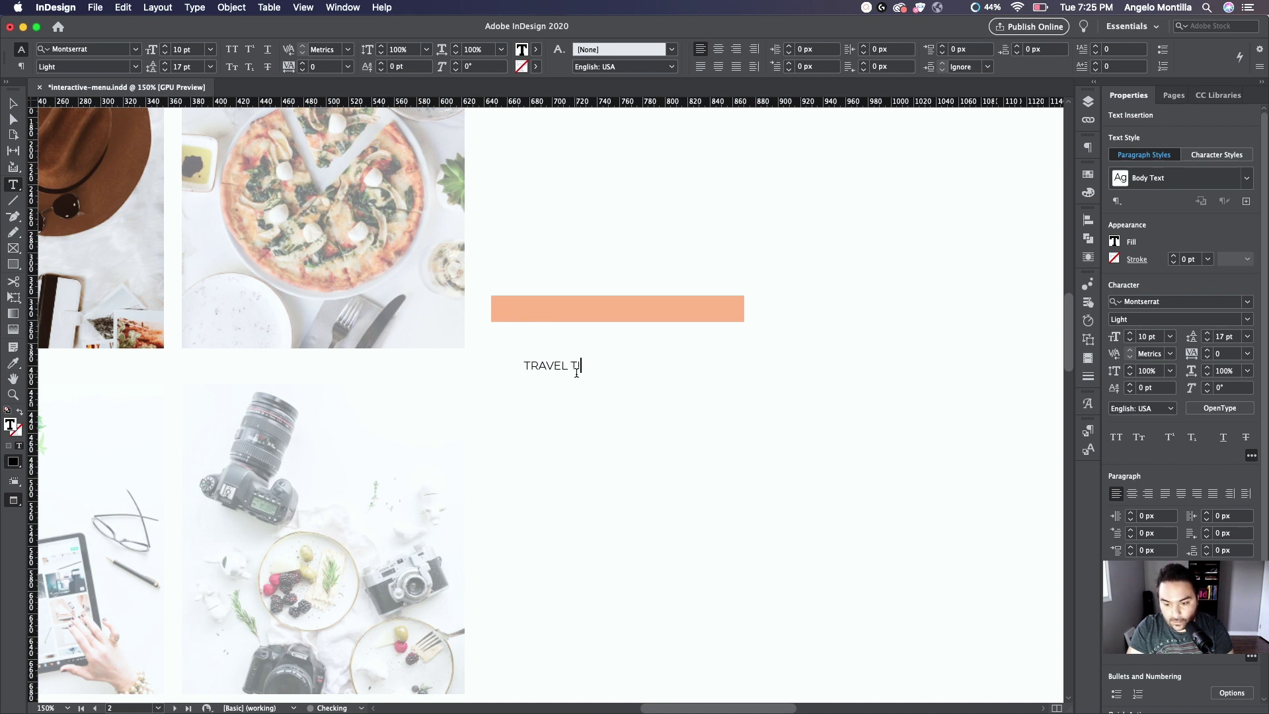
pyautogui.write('IPS')
pyautogui.tripleClick(576, 372)
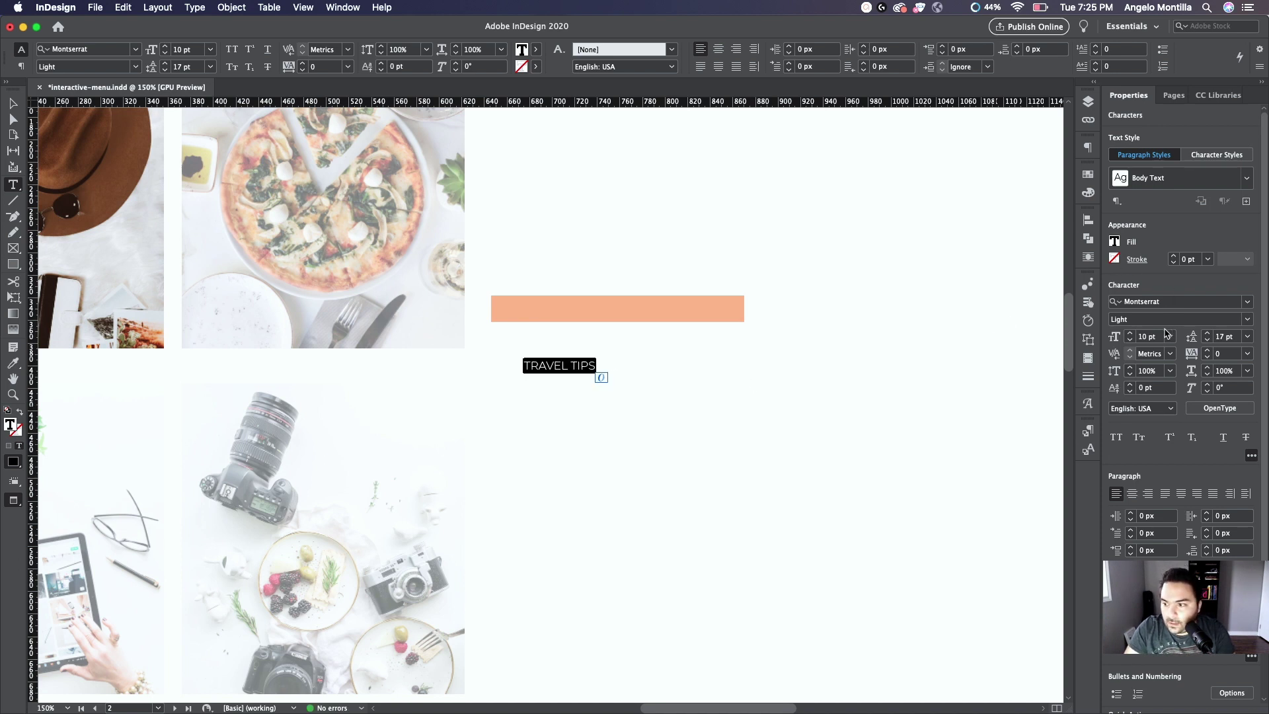
pyautogui.click(1246, 321)
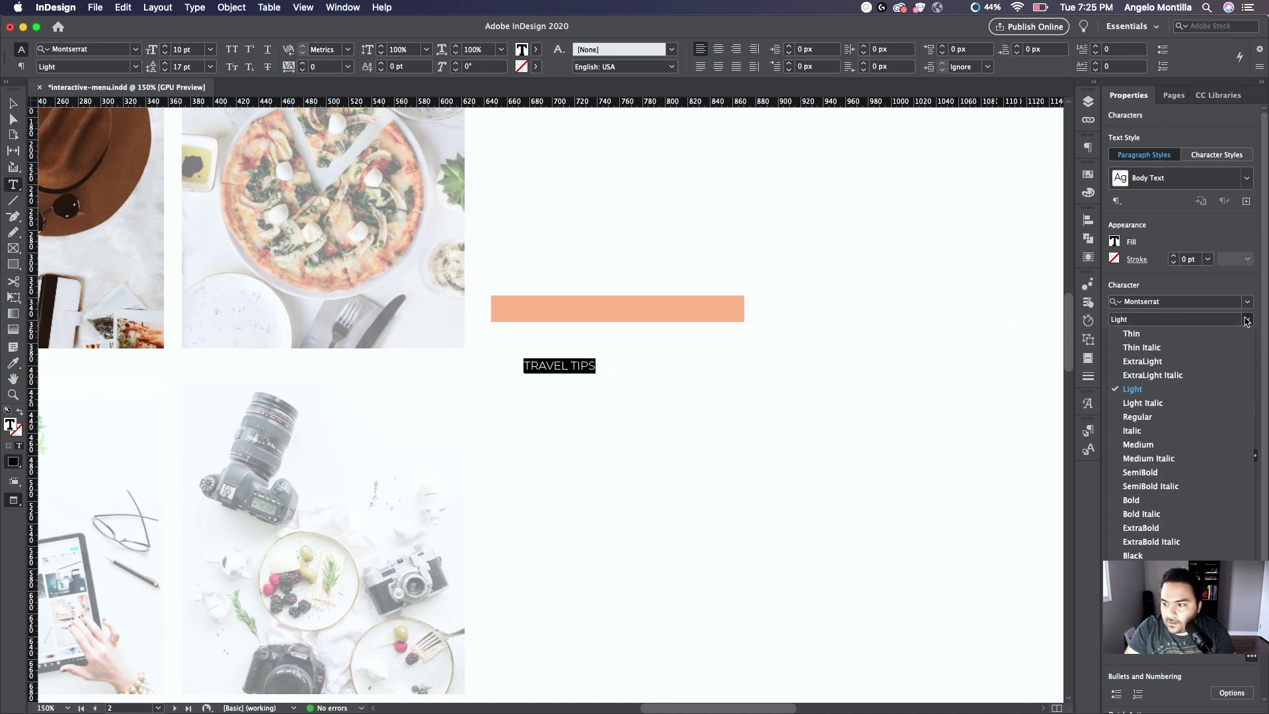
pyautogui.click(1151, 443)
pyautogui.hotkey('alt', 'Right')
pyautogui.hotkey('alt', 'Right')
pyautogui.hotkey('alt', 'Right')
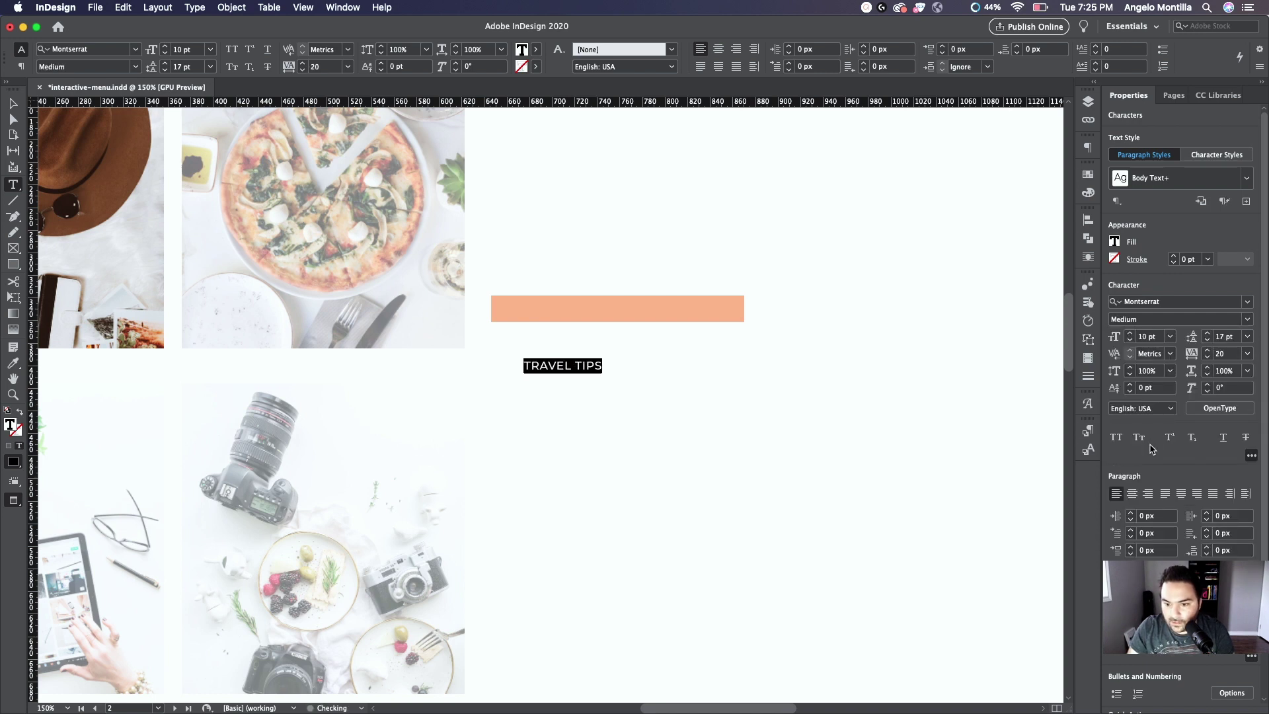
pyautogui.hotkey('alt', 'Right')
pyautogui.hotkey('alt', 'Right')
pyautogui.hotkey('alt', 'Right')
pyautogui.hotkey('alt', 'Right')
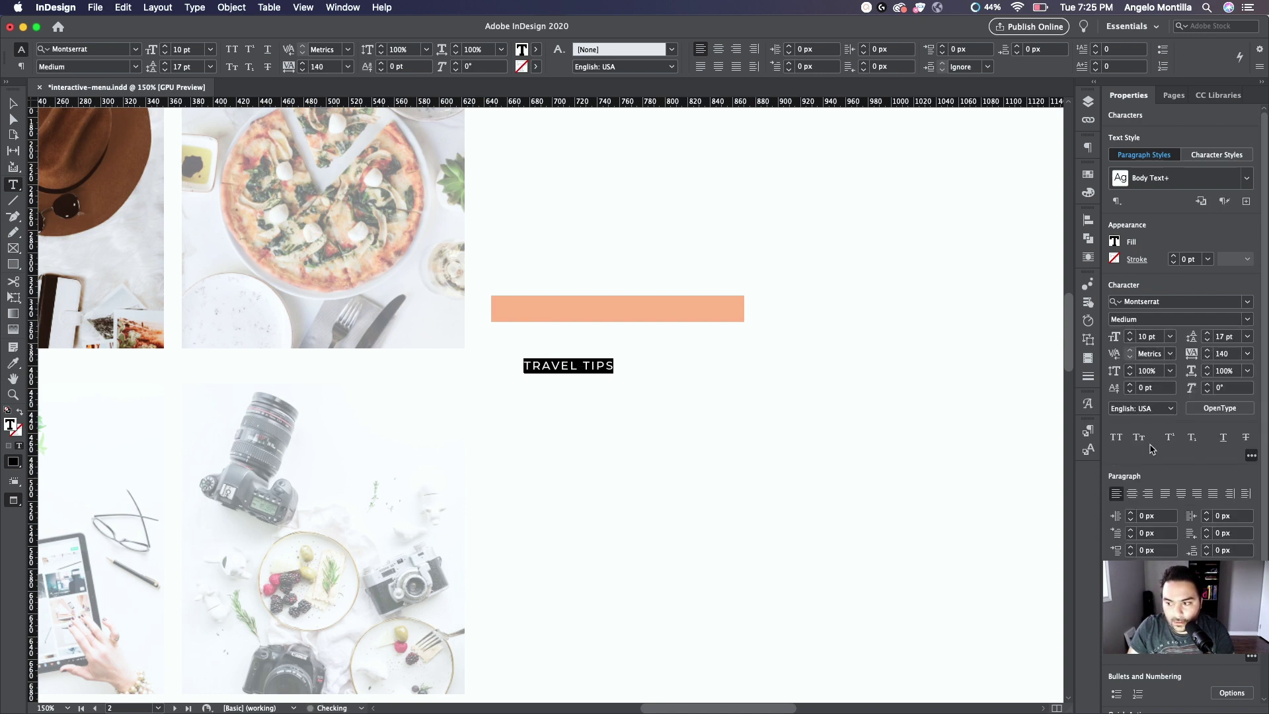
pyautogui.hotkey('alt', 'Right')
pyautogui.hotkey('alt', 'Right')
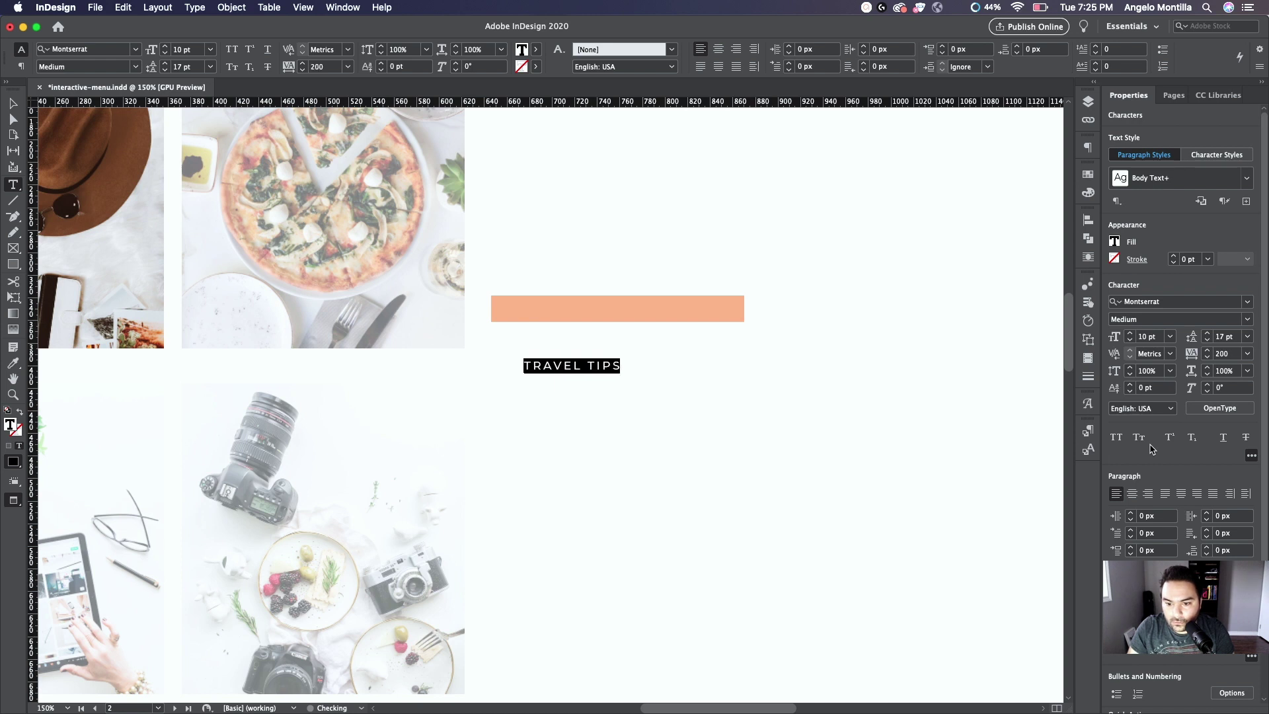
pyautogui.hotkey('alt', 'Right')
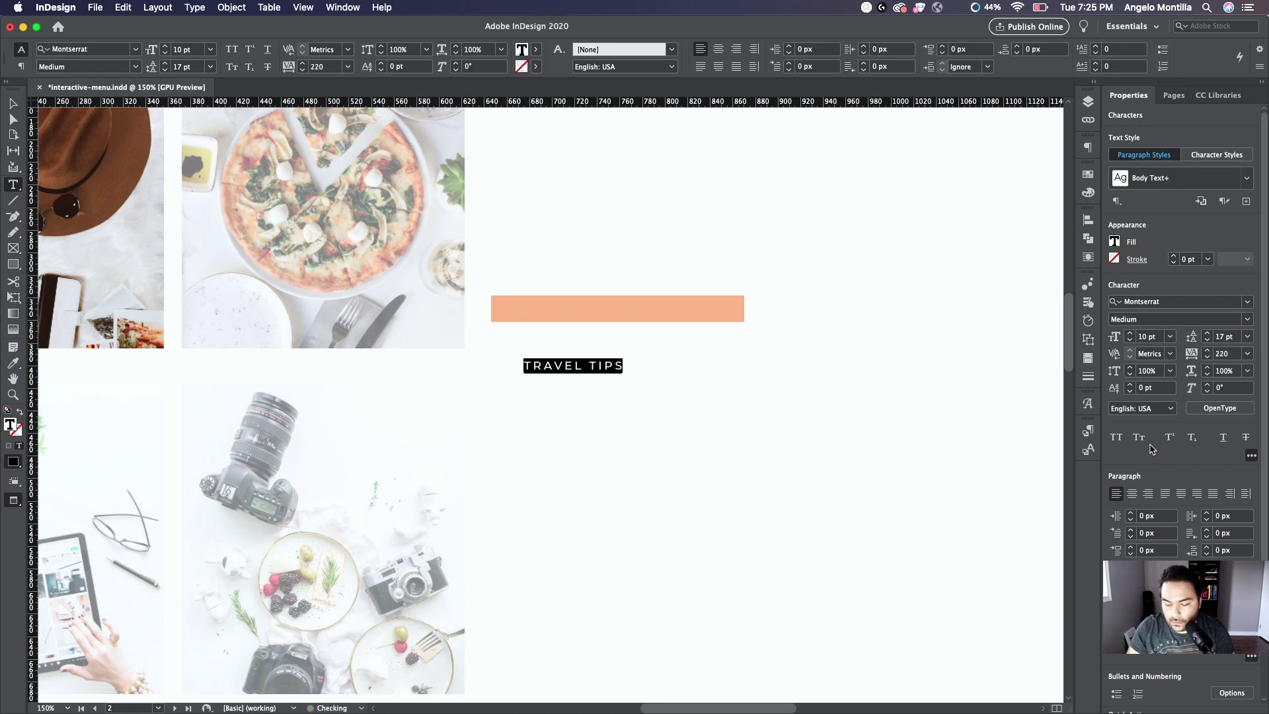
pyautogui.hotkey('alt', 'Left')
# Fit the TRAVEL TIPS frame to its text, centre the text, and move it onto the bar.
pyautogui.click(13, 104)
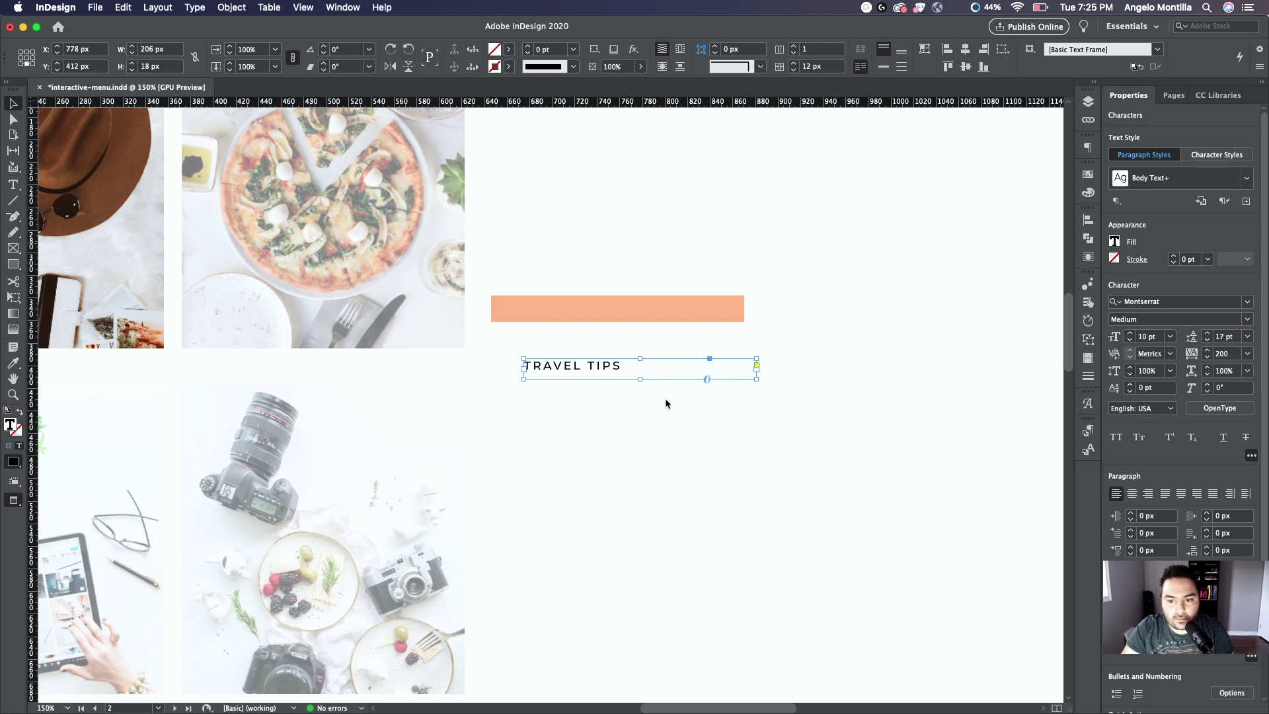
pyautogui.doubleClick(757, 381)
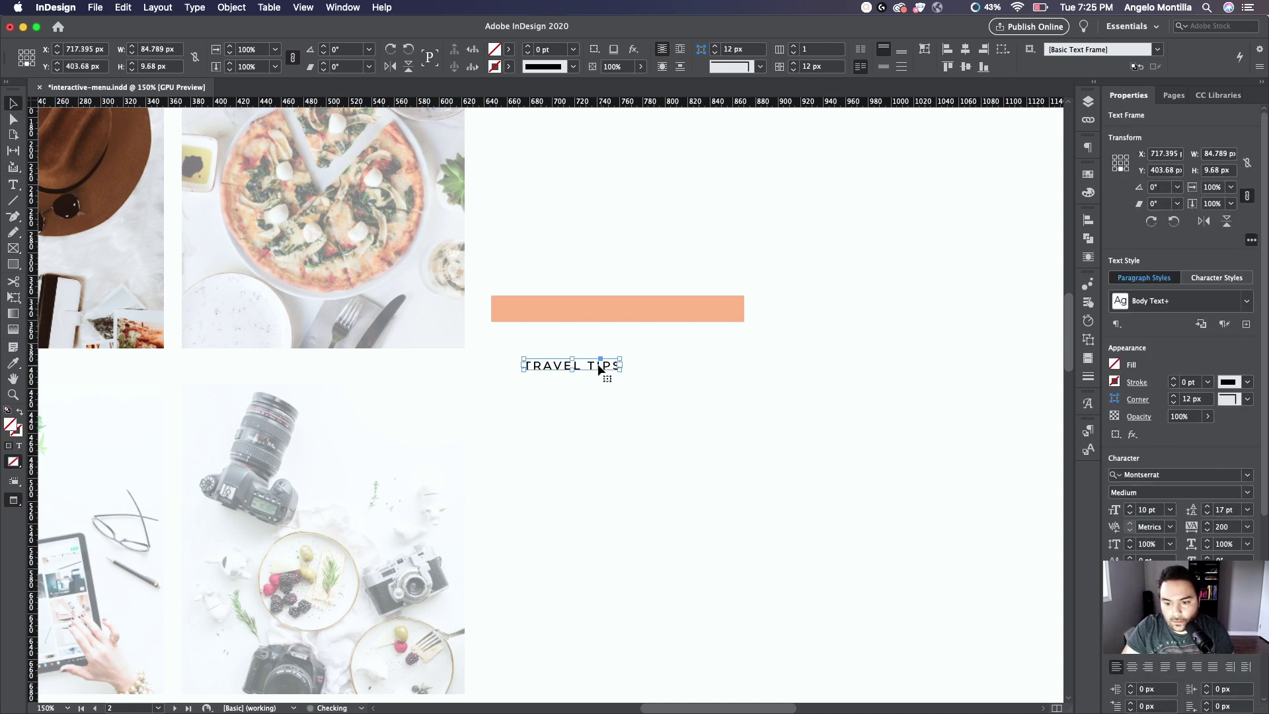
pyautogui.moveTo(604, 364); pyautogui.dragTo(698, 310)
pyautogui.doubleClick(653, 308)
pyautogui.press('super+a')
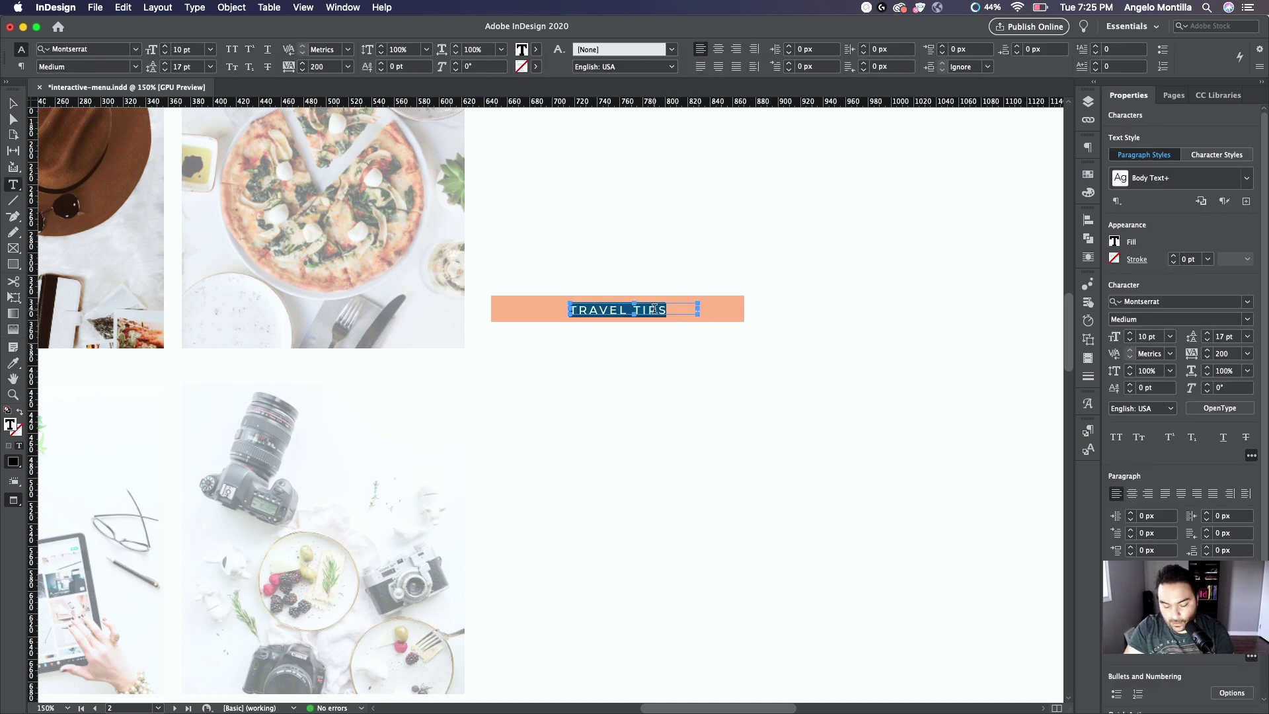
pyautogui.press('super+shift+c')
pyautogui.click(13, 104)
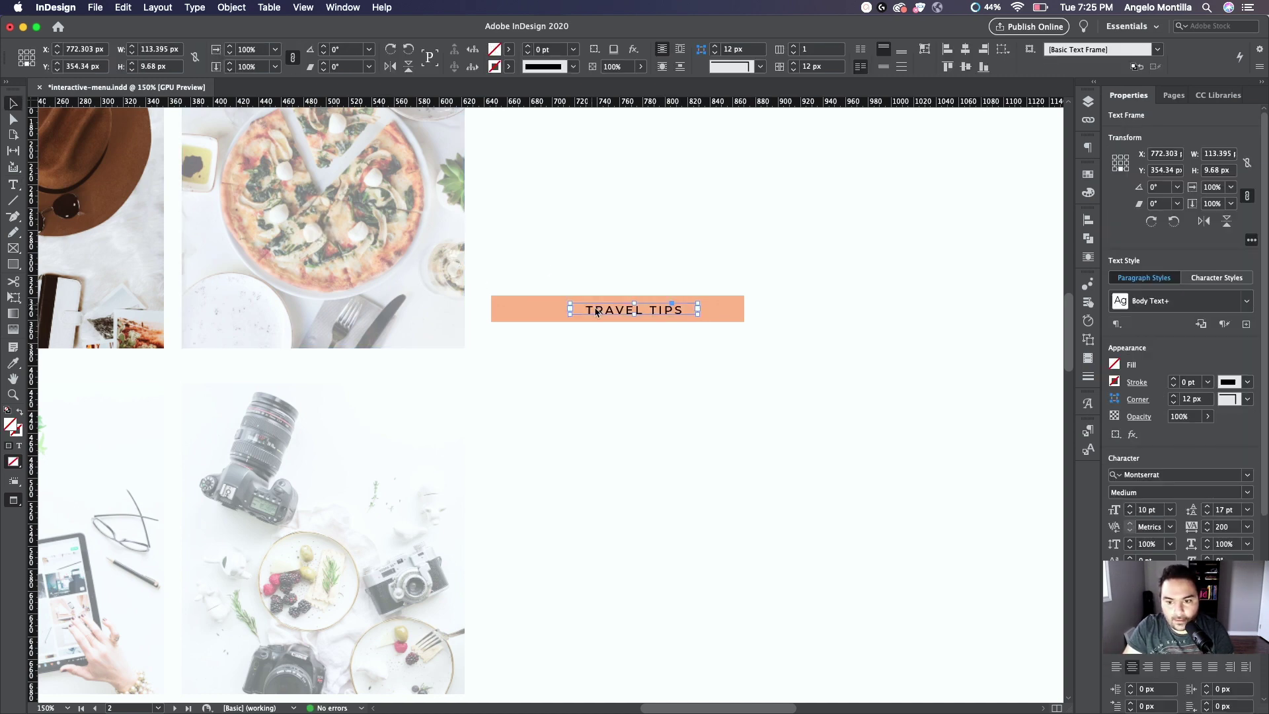
pyautogui.moveTo(596, 312); pyautogui.dragTo(363, 341)
pyautogui.scroll(-1, 586, 311)
pyautogui.scroll(-1, 737, 317)
# Widen the orange bar to the photo's edge and recentre the TRAVEL TIPS text on it.
pyautogui.scroll(3, 463, 340)
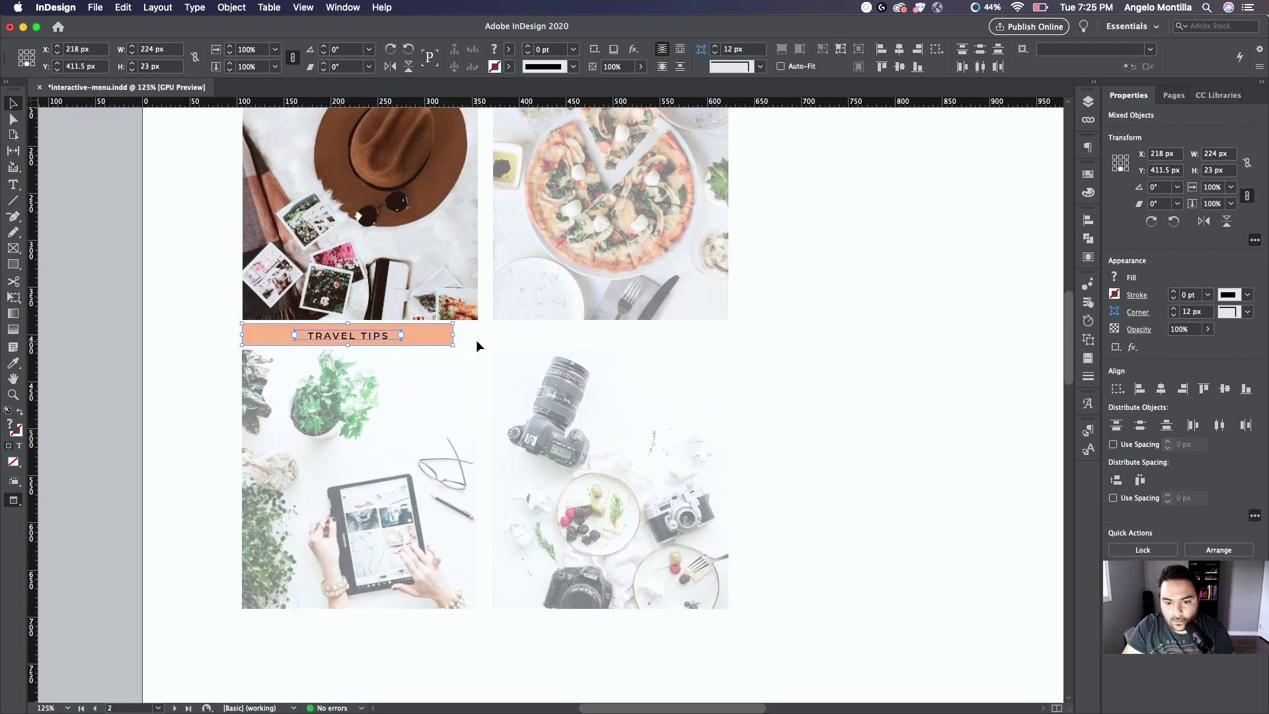
pyautogui.moveTo(438, 331); pyautogui.dragTo(478, 334)
pyautogui.click(326, 334)
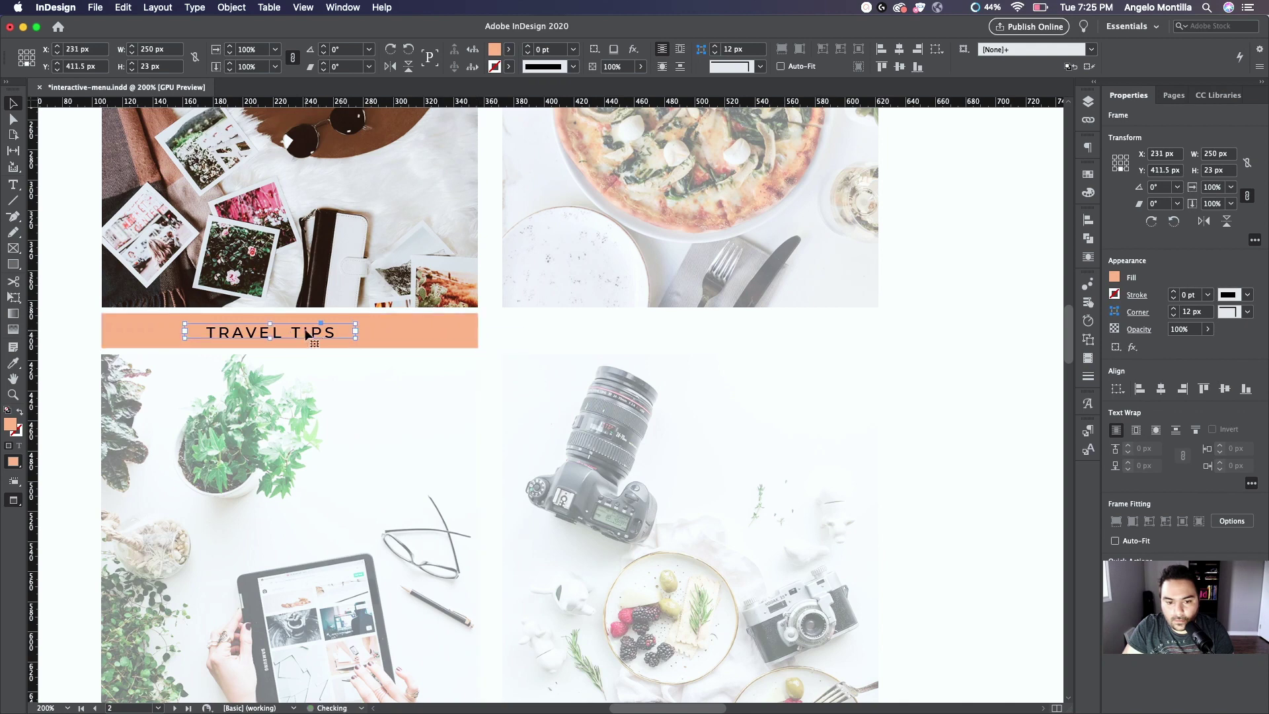
pyautogui.moveTo(321, 334); pyautogui.dragTo(740, 335)
# Copy the bar and its label below the bottom row of photos.
pyautogui.keyDown('shift'); pyautogui.click(340, 335); pyautogui.keyUp('shift')
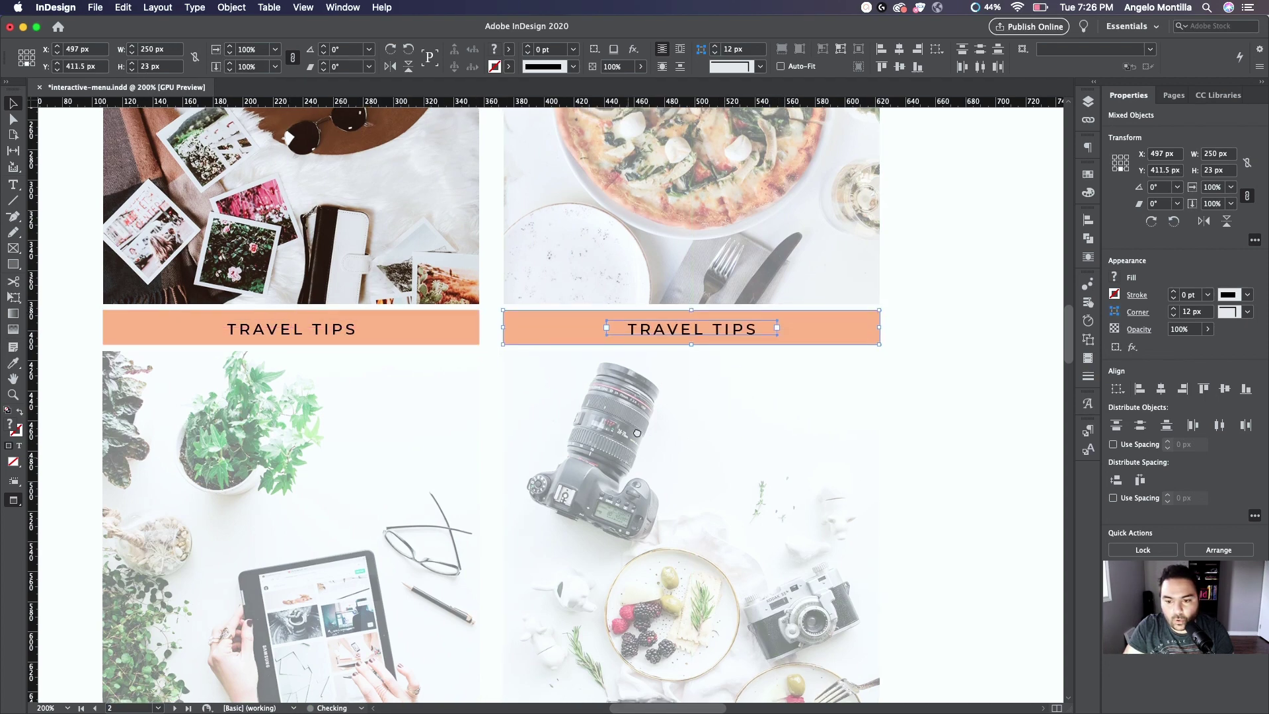
pyautogui.scroll(-5, 601, 309)
pyautogui.press('super+minus')
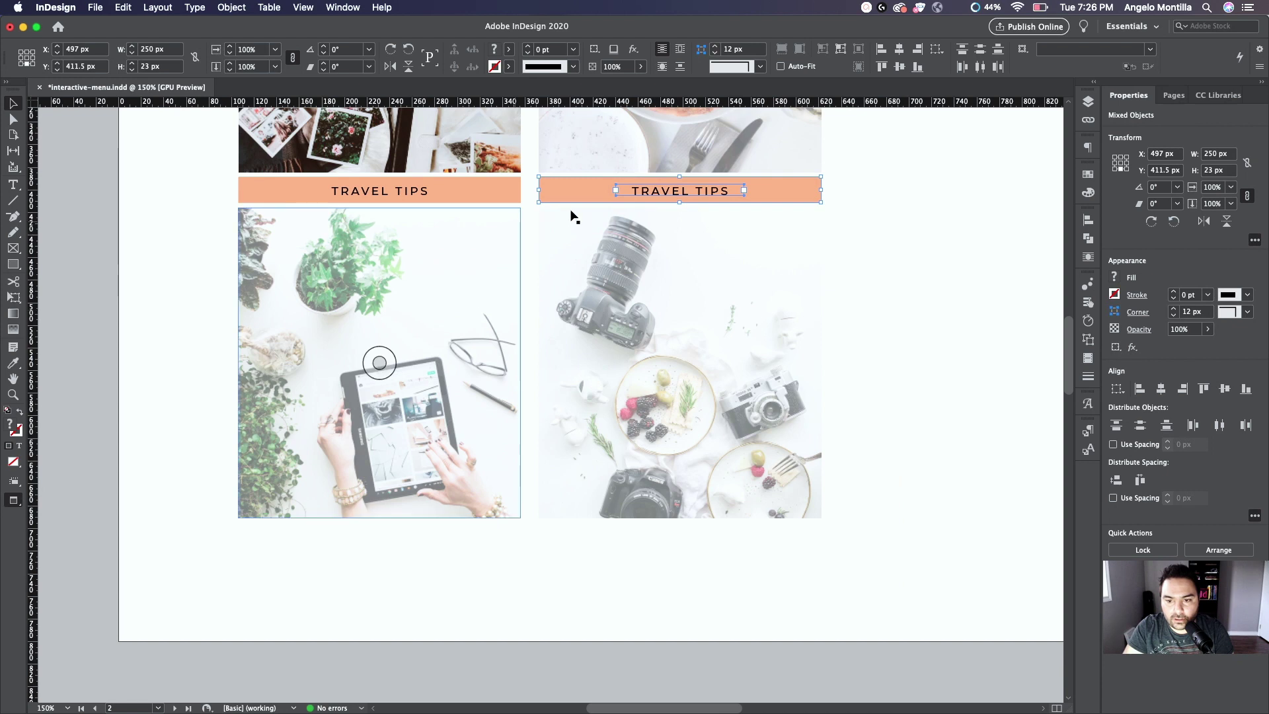
pyautogui.moveTo(578, 199); pyautogui.dragTo(595, 541)
pyautogui.click(422, 193)
# Color the top-left and top-right TRAVEL TIPS labels with the white [Paper] swatch.
pyautogui.doubleClick(418, 193)
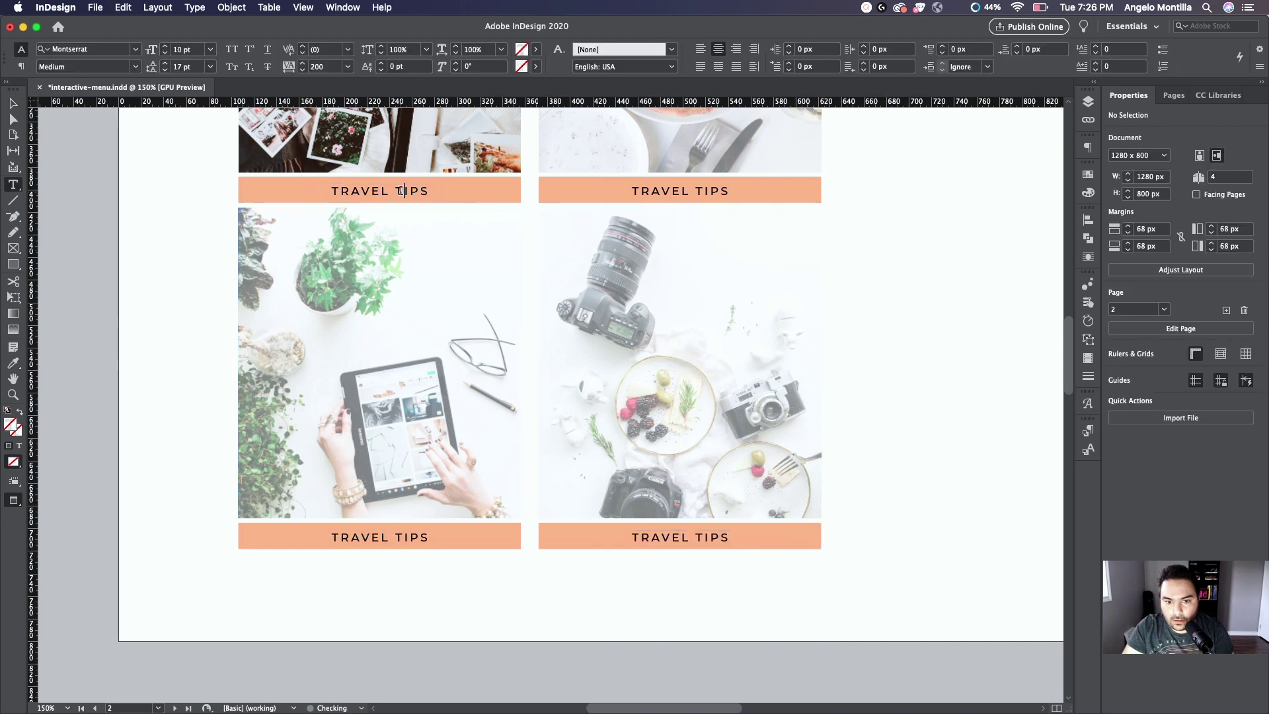
pyautogui.tripleClick(429, 200)
pyautogui.click(1088, 174)
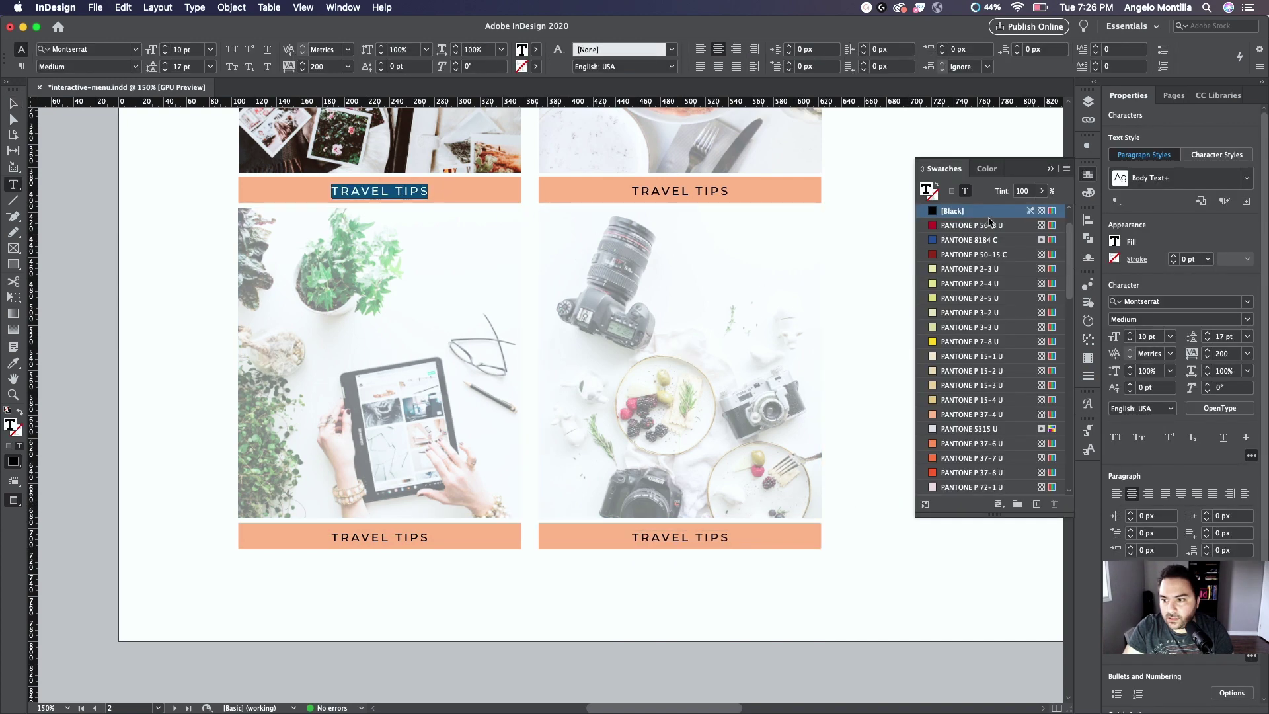
pyautogui.scroll(1, 1022, 252)
pyautogui.click(953, 240)
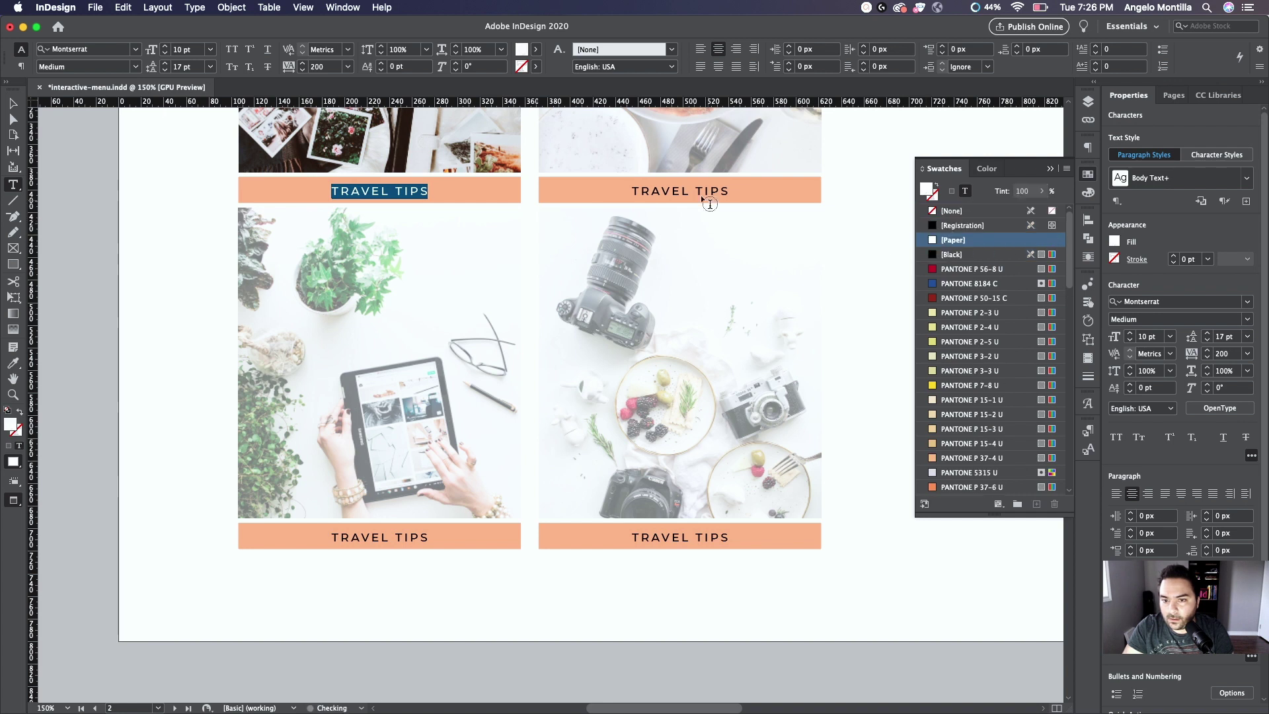
pyautogui.tripleClick(676, 191)
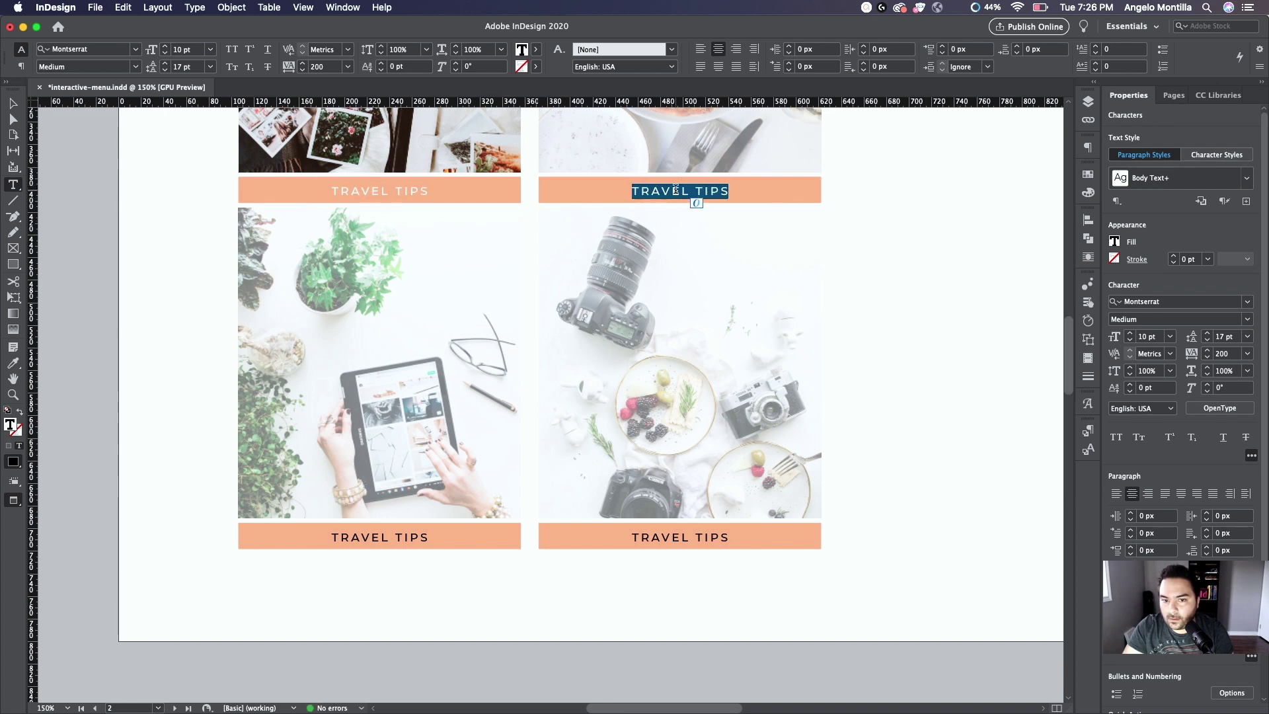
pyautogui.click(1088, 174)
pyautogui.click(962, 241)
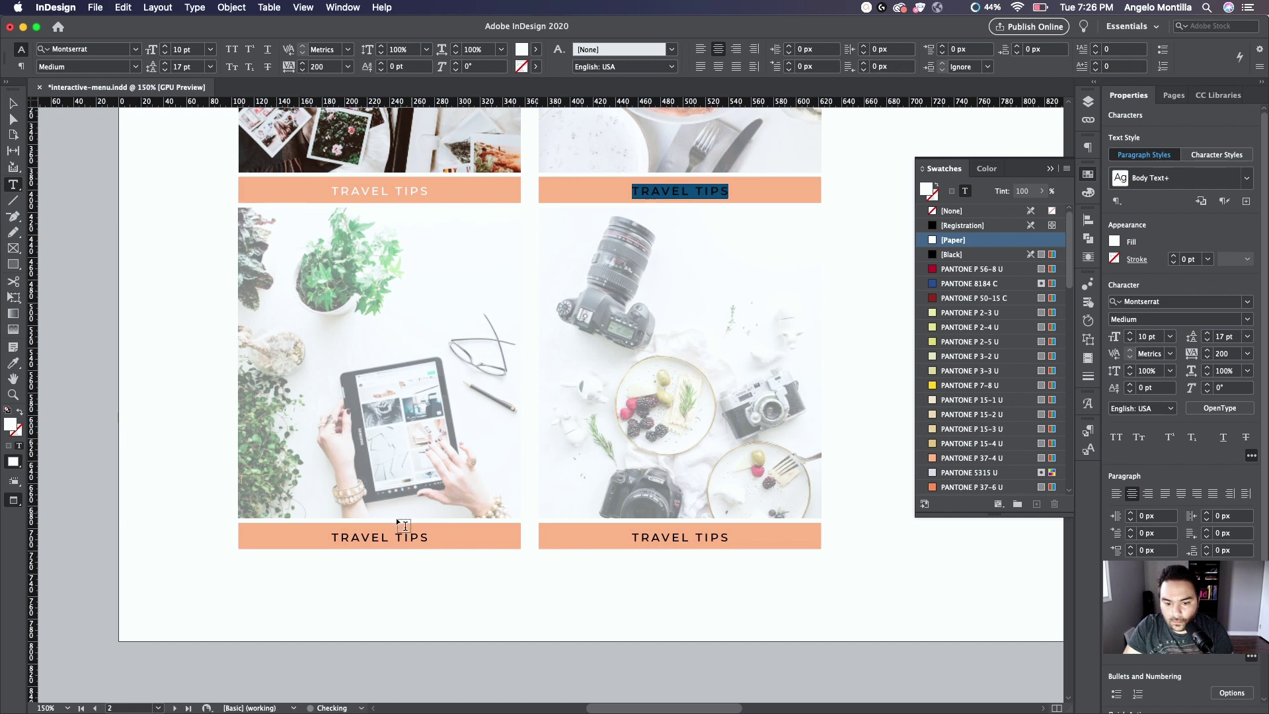
# Color the bottom-left and bottom-right TRAVEL TIPS labels with the white [Paper] swatch.
pyautogui.tripleClick(397, 537)
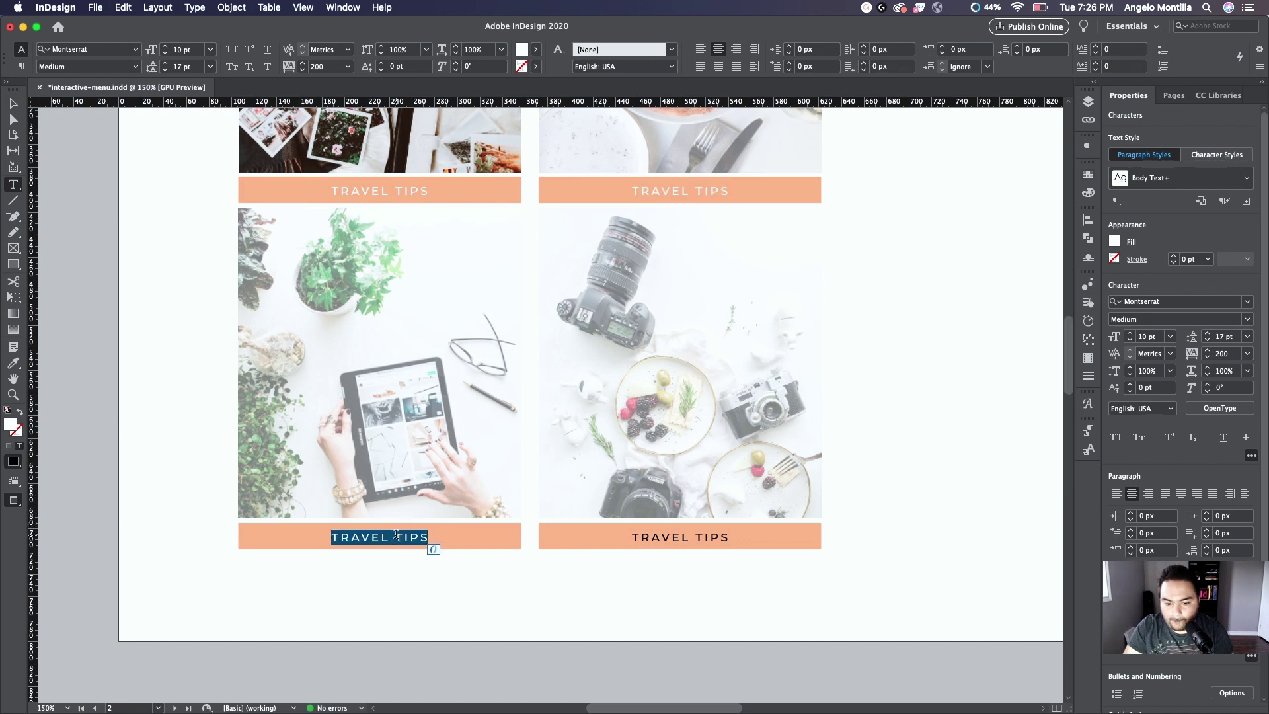
pyautogui.click(1088, 174)
pyautogui.click(962, 241)
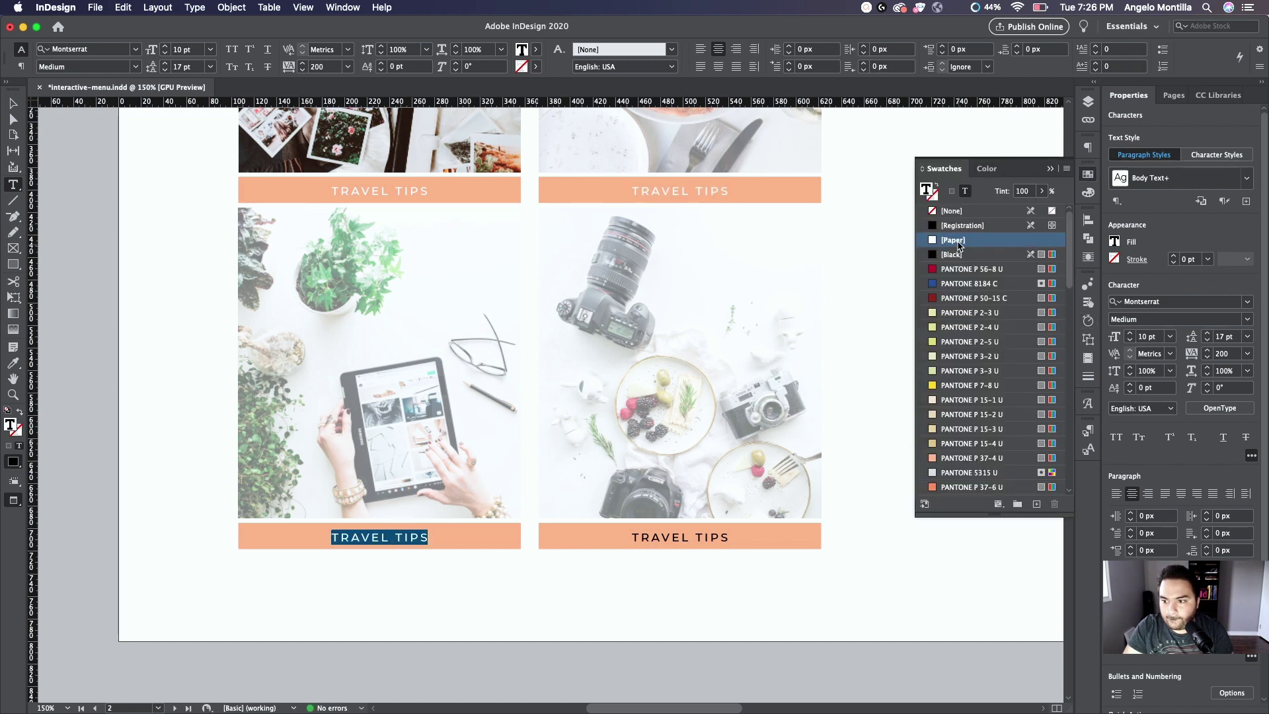
pyautogui.doubleClick(673, 538)
pyautogui.tripleClick(672, 538)
pyautogui.click(1089, 174)
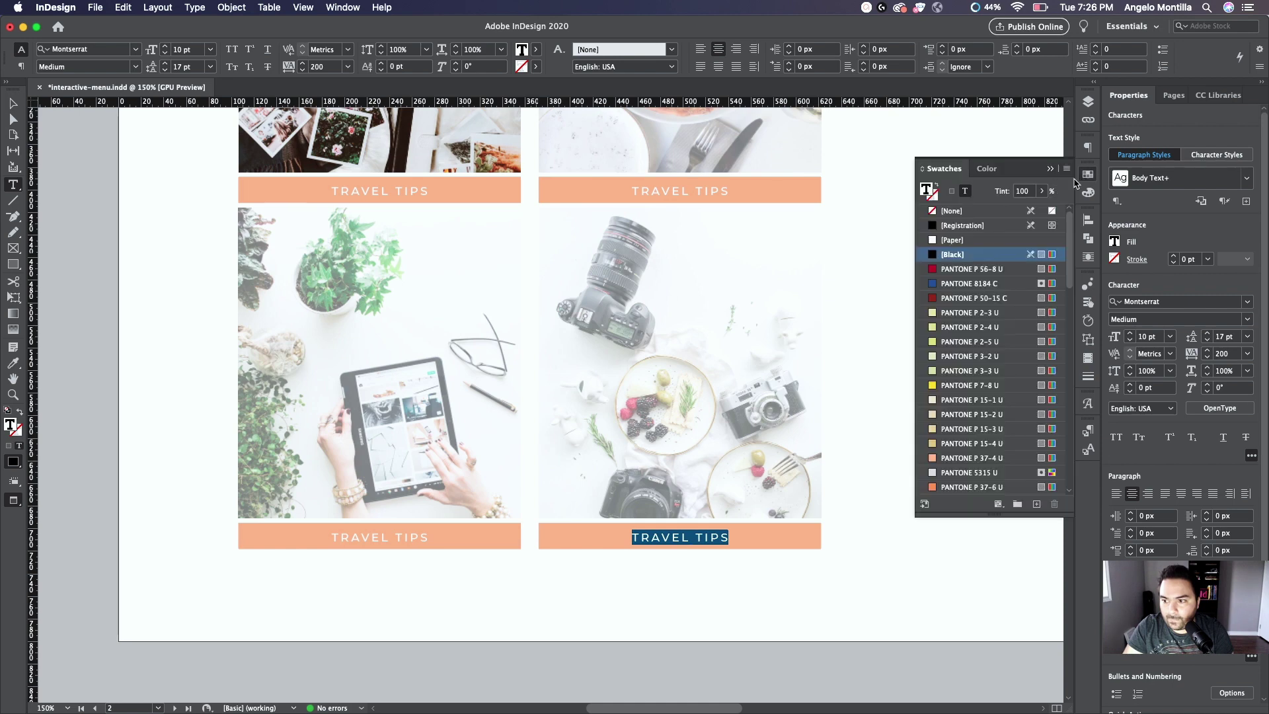
pyautogui.click(954, 239)
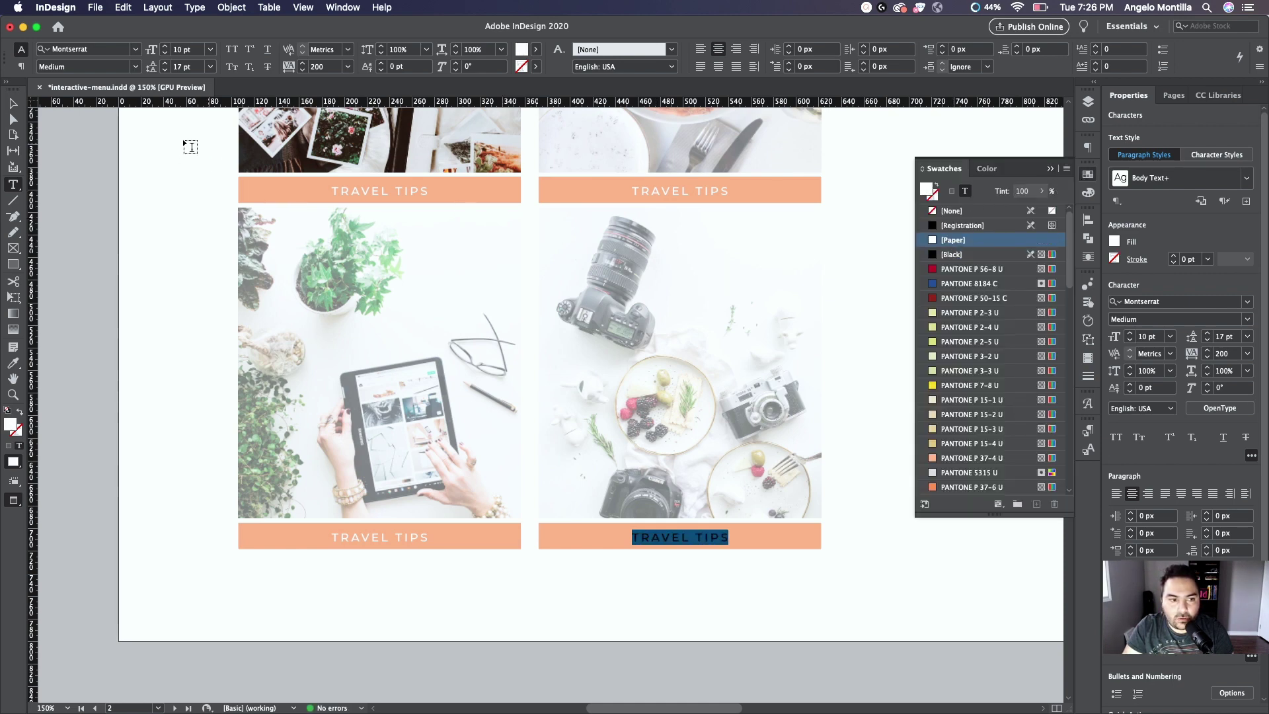
# Return to the Selection tool, zoom out to the whole layout and select the TRAVEL TIPS bar group.
pyautogui.click(12, 104)
pyautogui.click(183, 167)
pyautogui.press('super+minus')
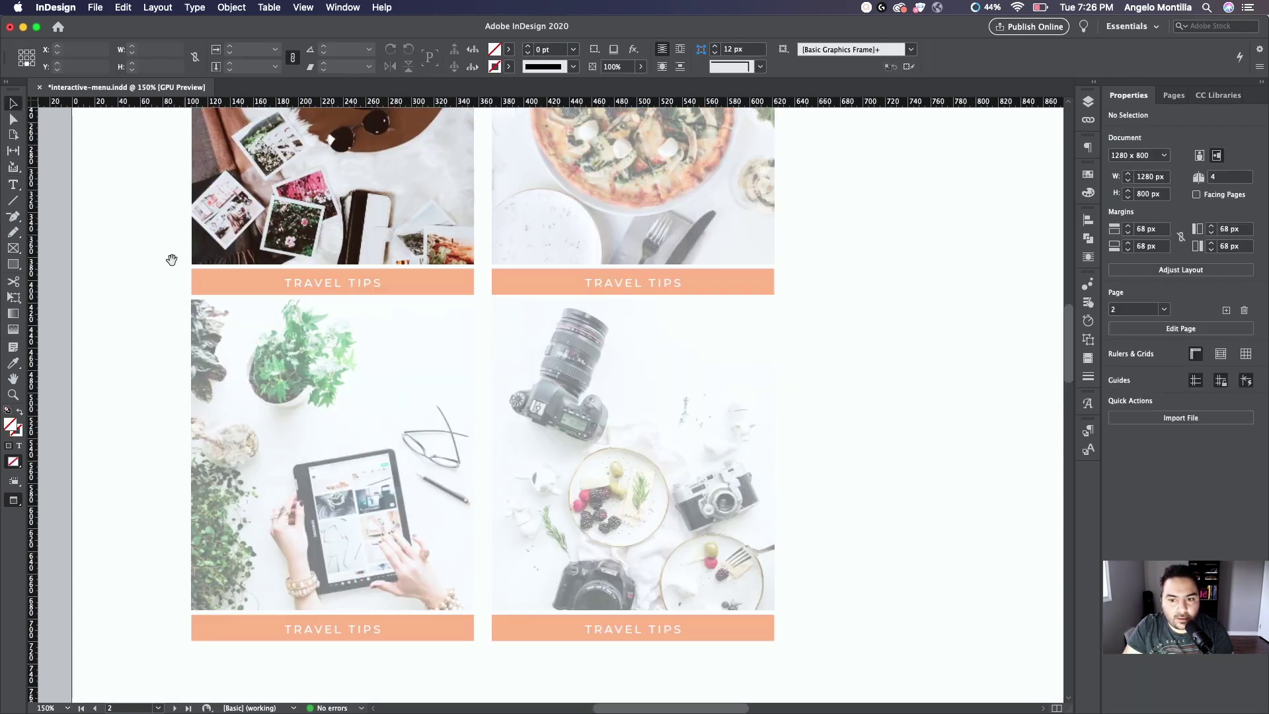
pyautogui.press('super+minus')
pyautogui.scroll(1, 311, 298)
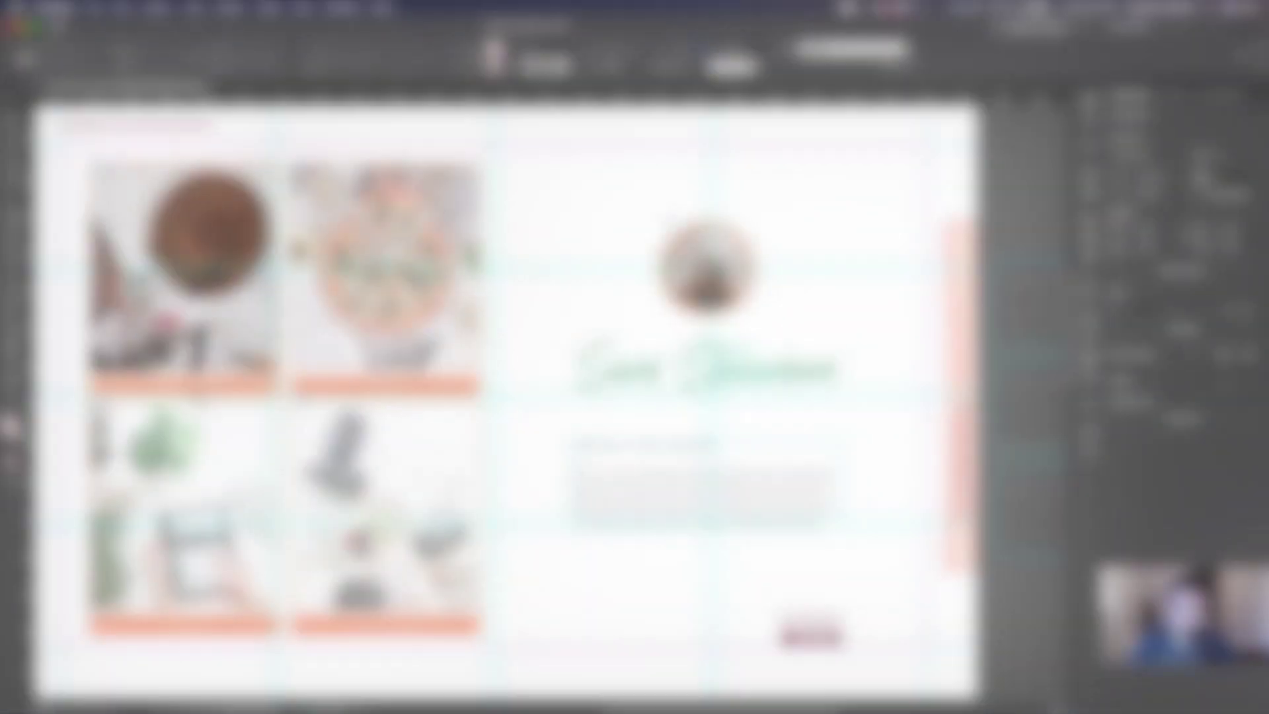
pyautogui.click(195, 393)
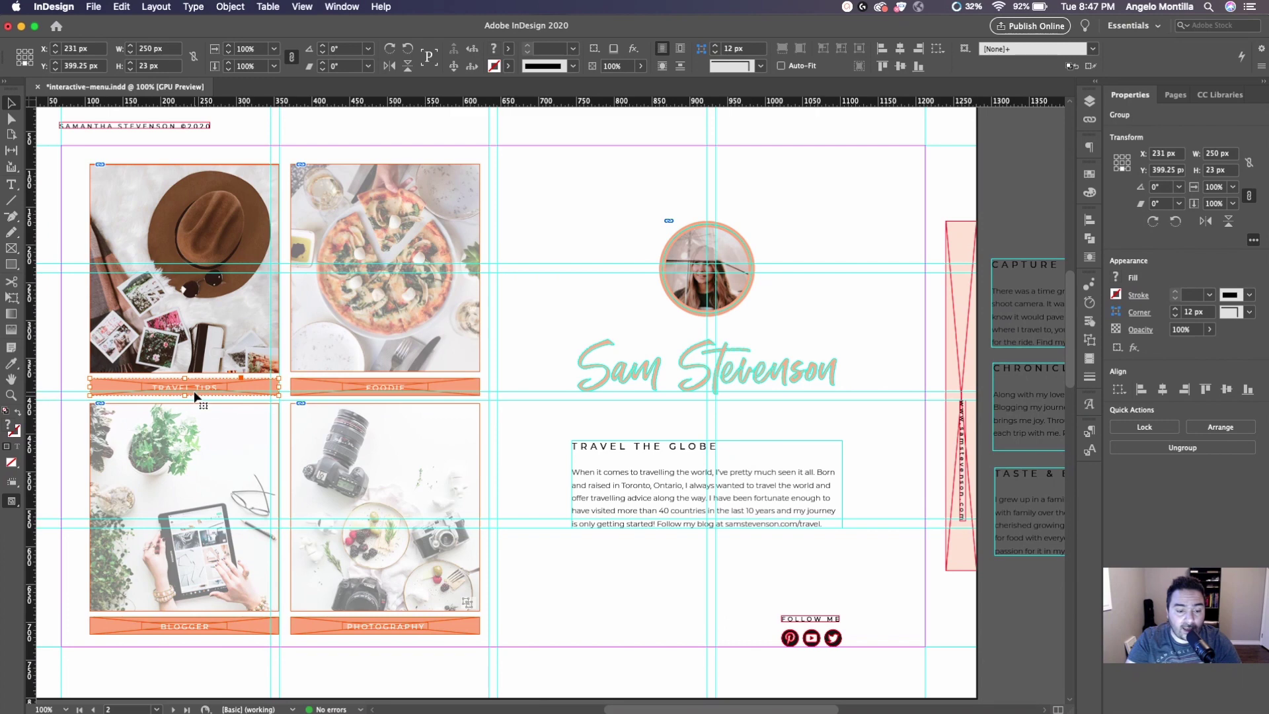
# Reselect the TRAVEL TIPS bar group and show the Buttons and Forms panel from the dock.
pyautogui.press('super+equal')
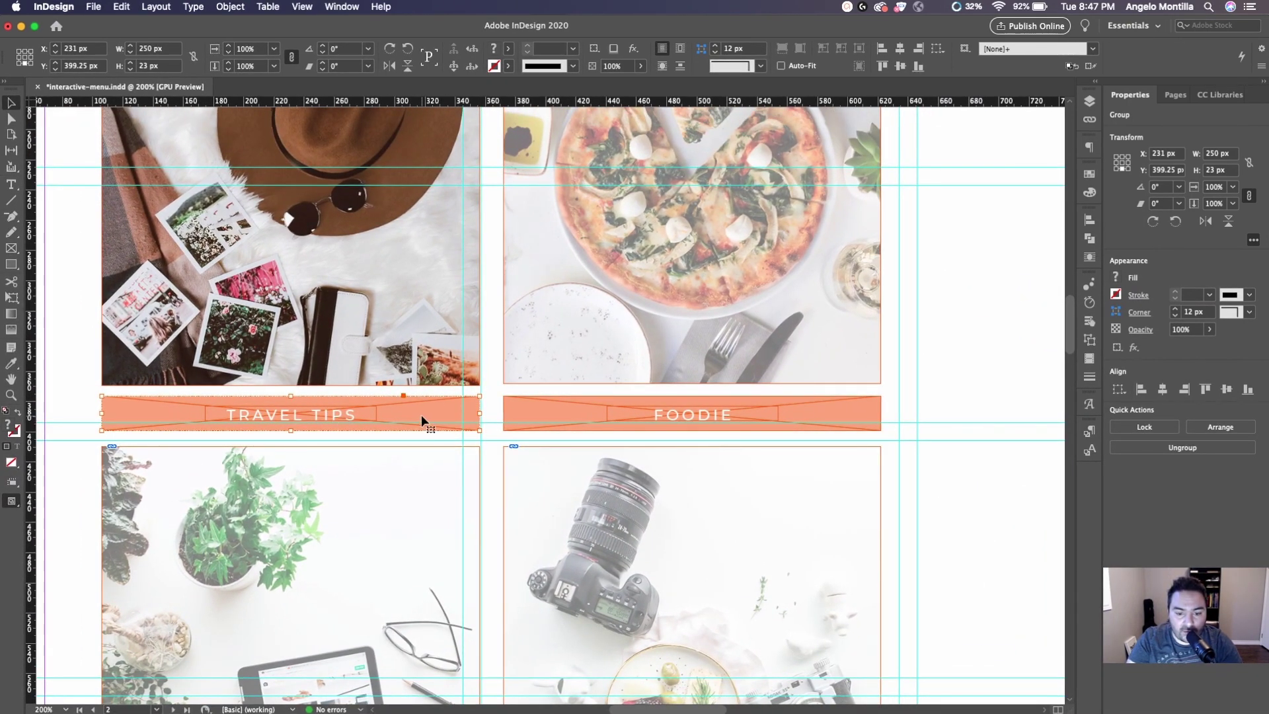
pyautogui.click(493, 385)
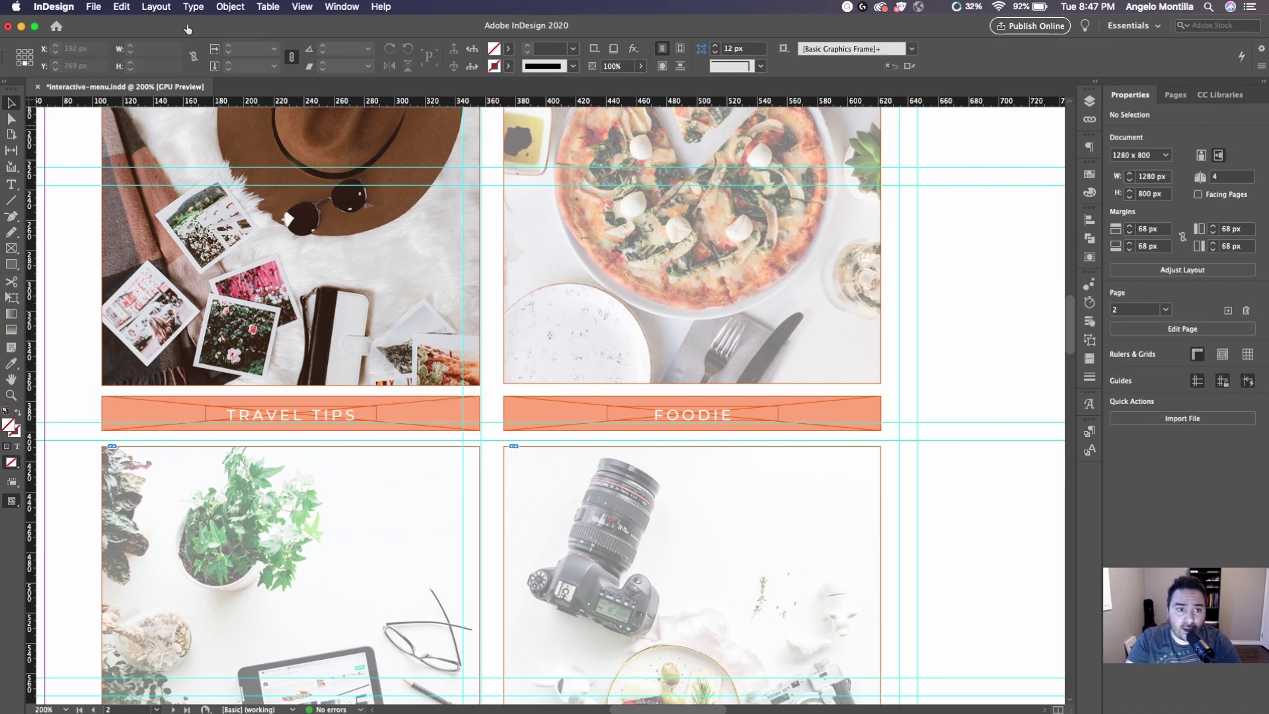
pyautogui.click(218, 6)
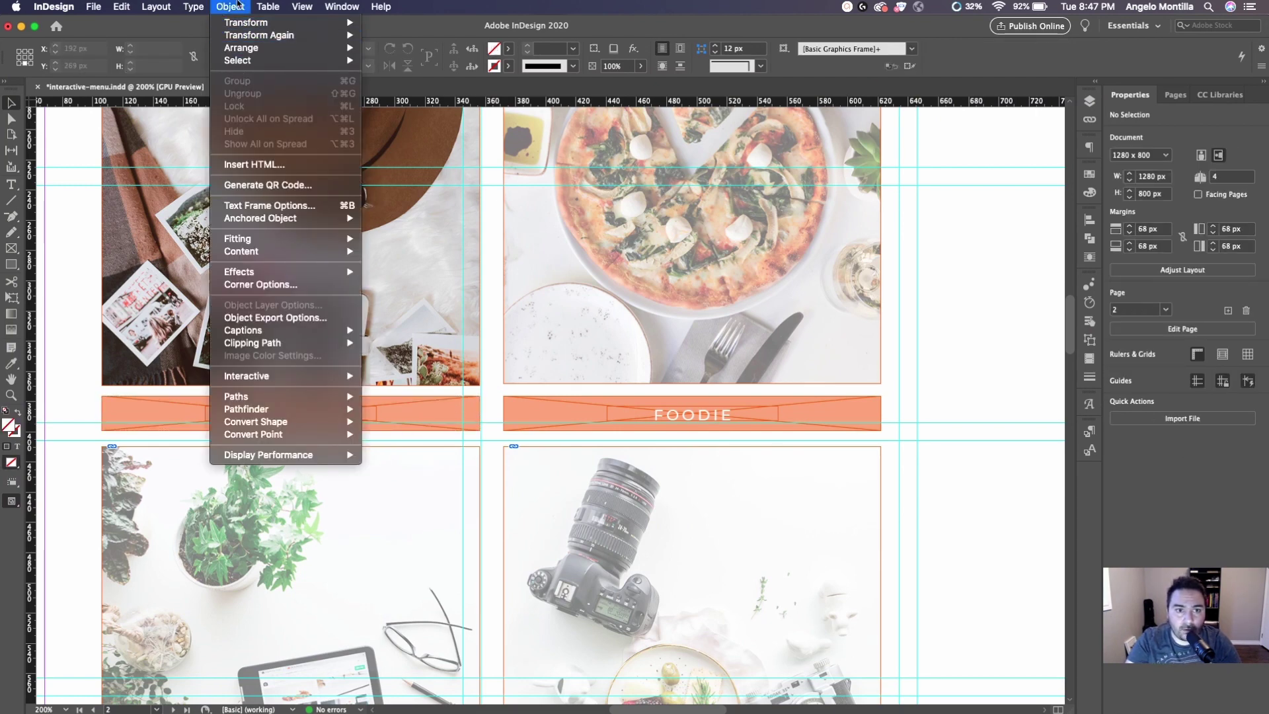
pyautogui.click(237, 5)
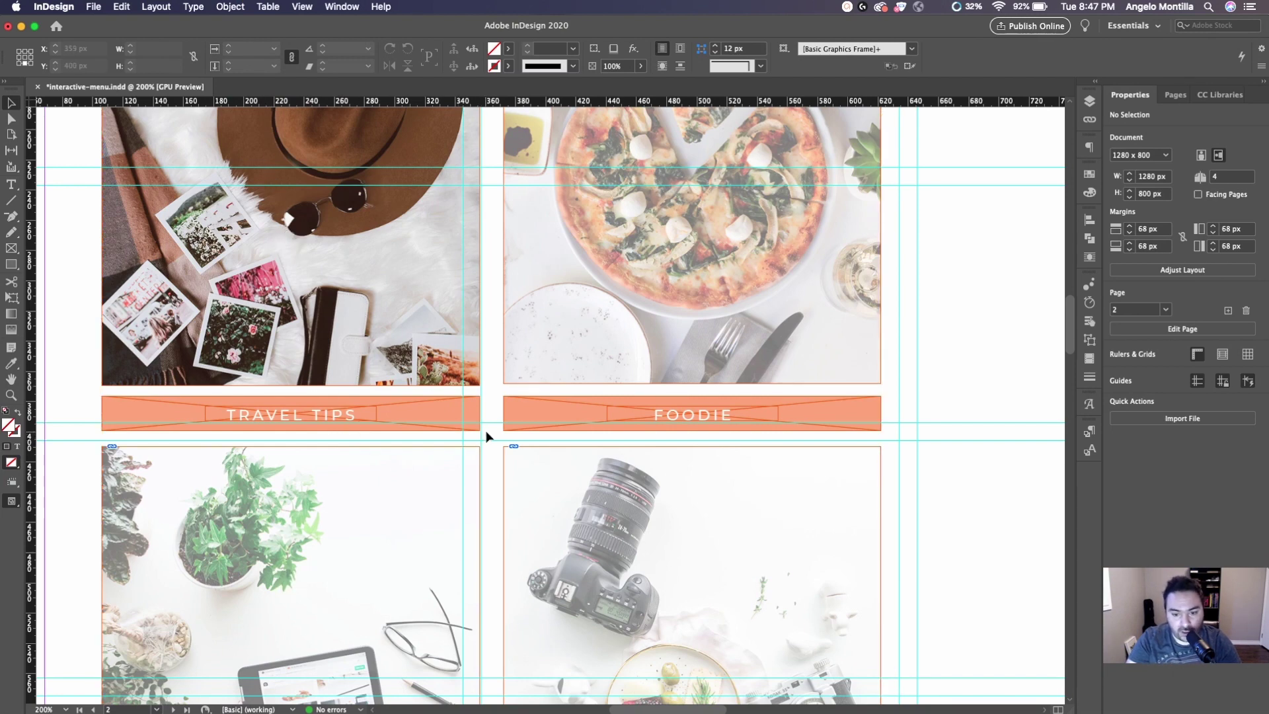
pyautogui.click(305, 423)
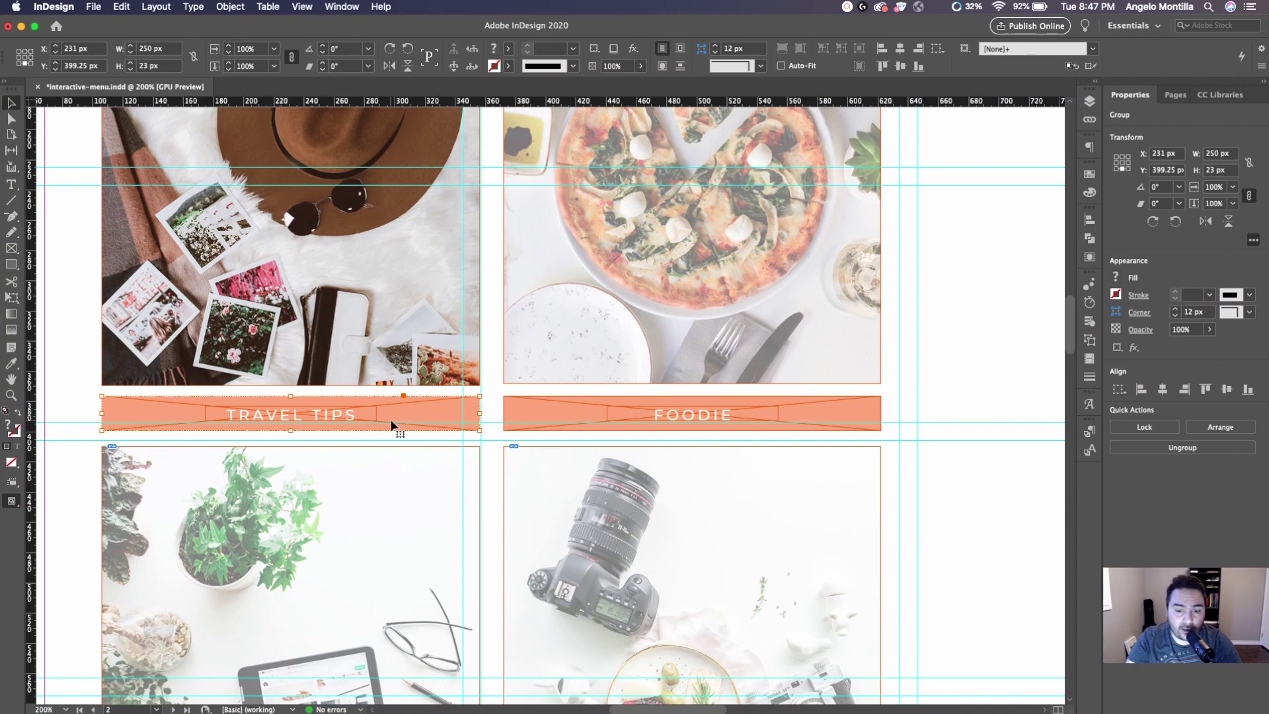
pyautogui.click(496, 372)
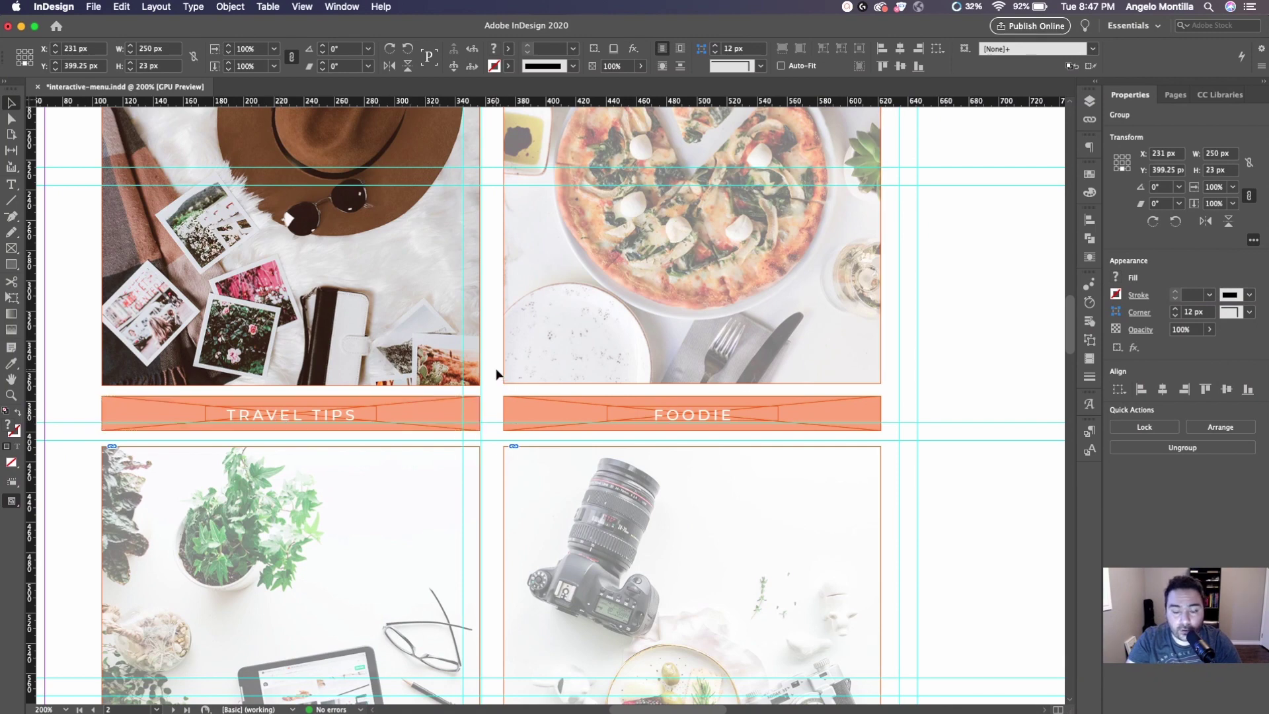
pyautogui.click(418, 417)
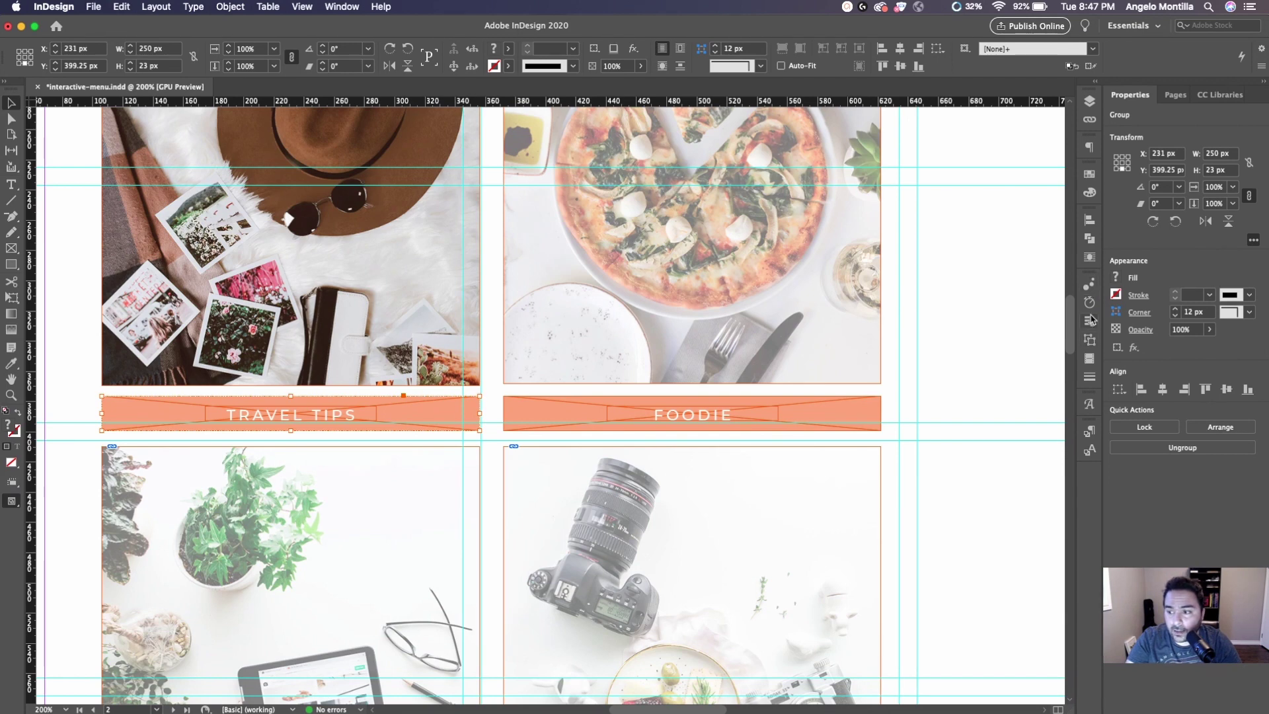
pyautogui.click(1091, 320)
# Make the TRAVEL TIPS group a Button named Travel Tips Button.
pyautogui.moveTo(962, 279); pyautogui.dragTo(720, 291)
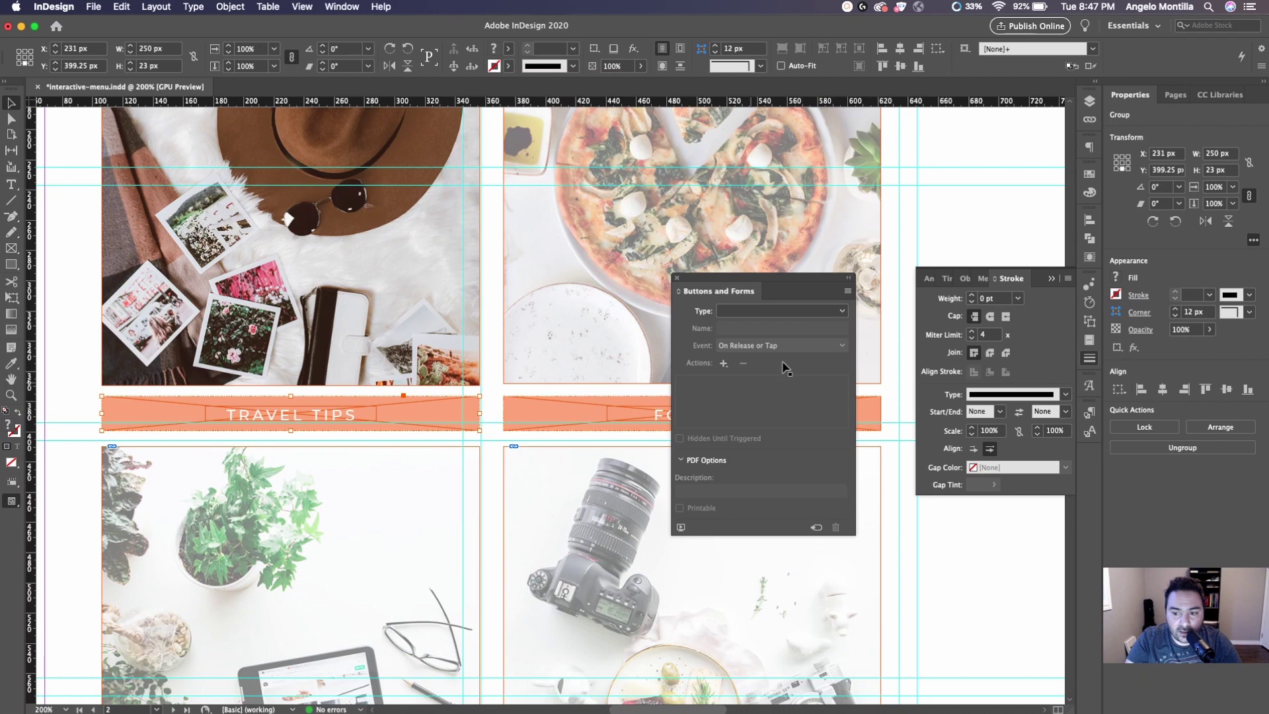
pyautogui.click(844, 310)
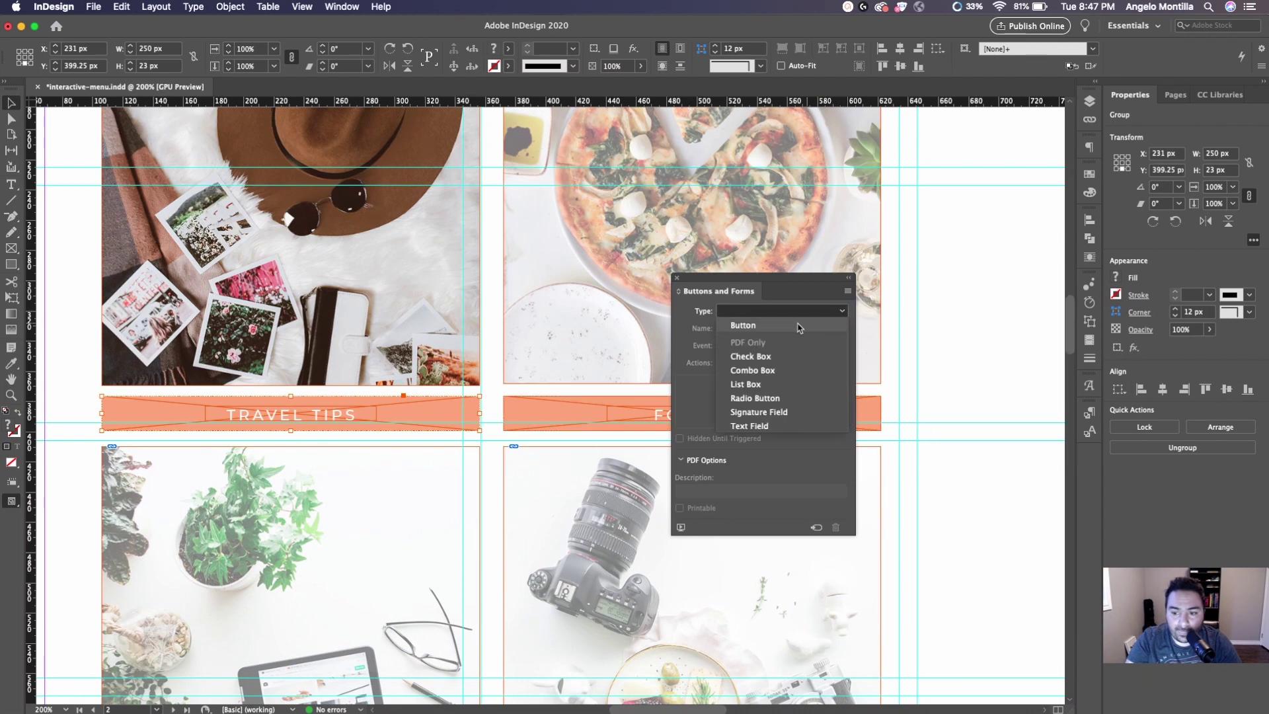
pyautogui.click(770, 326)
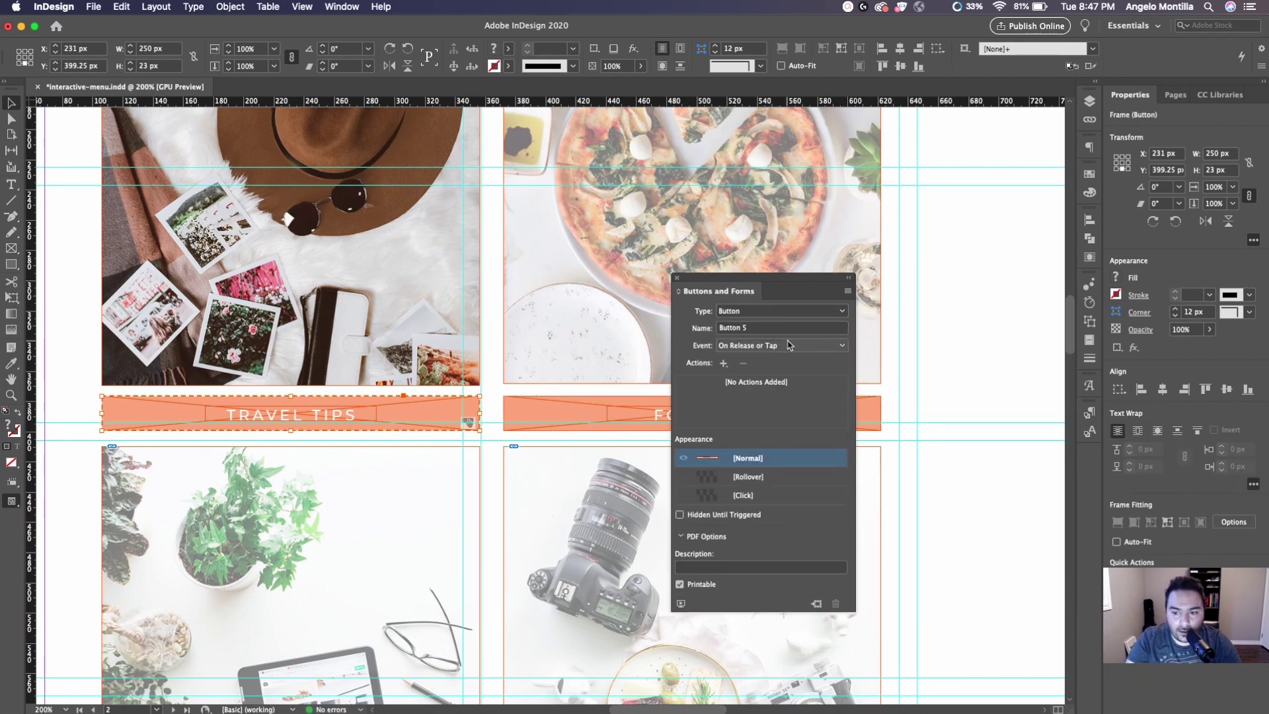
pyautogui.click(760, 329)
pyautogui.moveTo(762, 332); pyautogui.dragTo(711, 331)
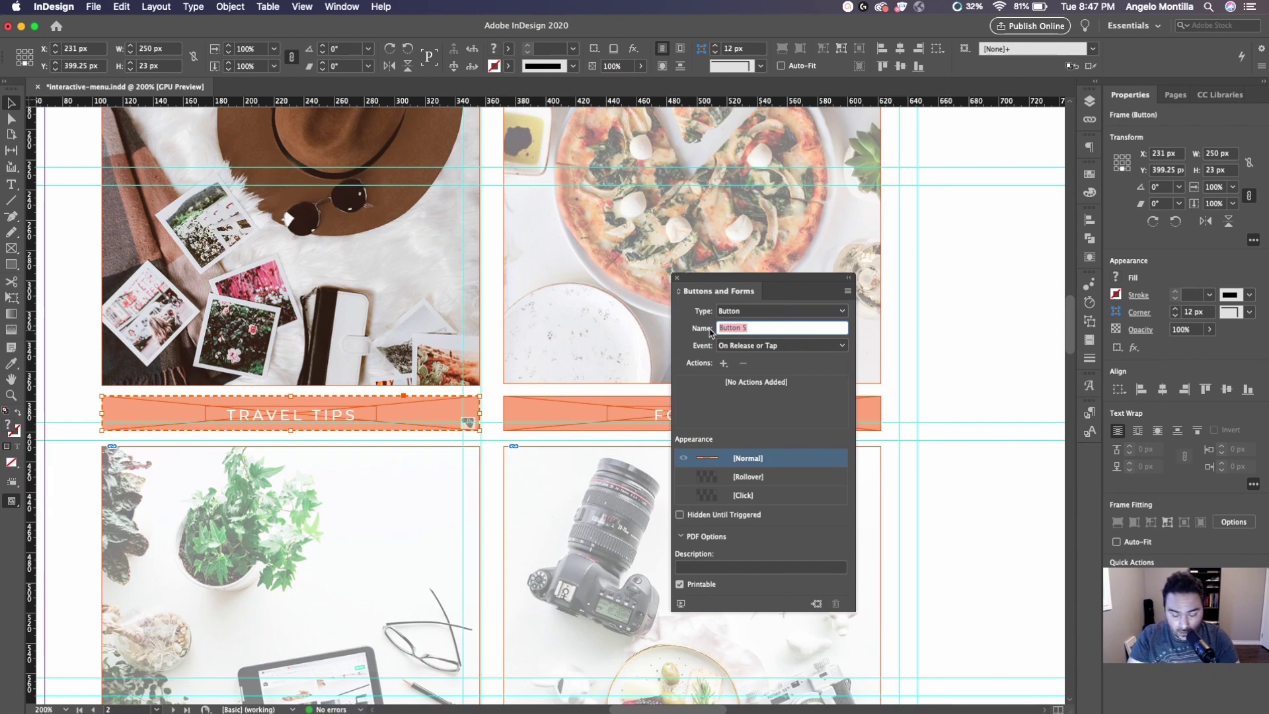
pyautogui.write('Travel Tips')
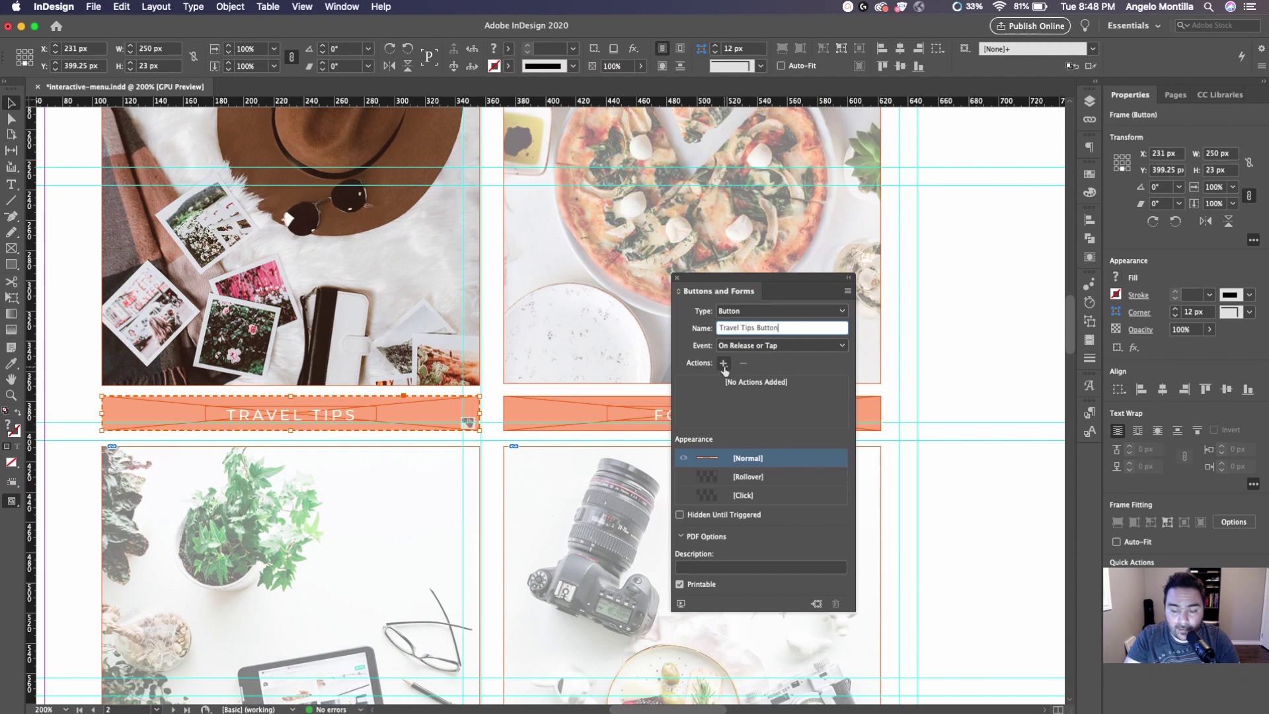
# Add a Go To State action targeting Multi-state 4's Travel state, then select the FOODIE bar.
pyautogui.click(724, 364)
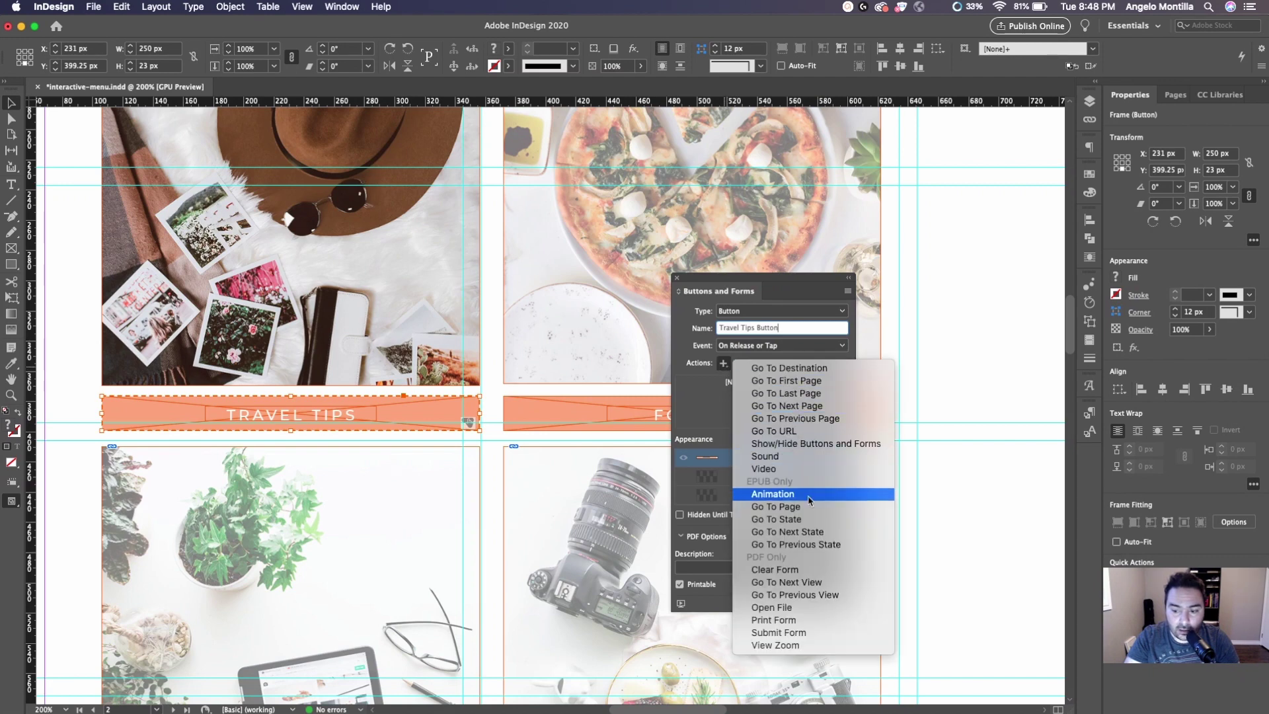
pyautogui.click(807, 519)
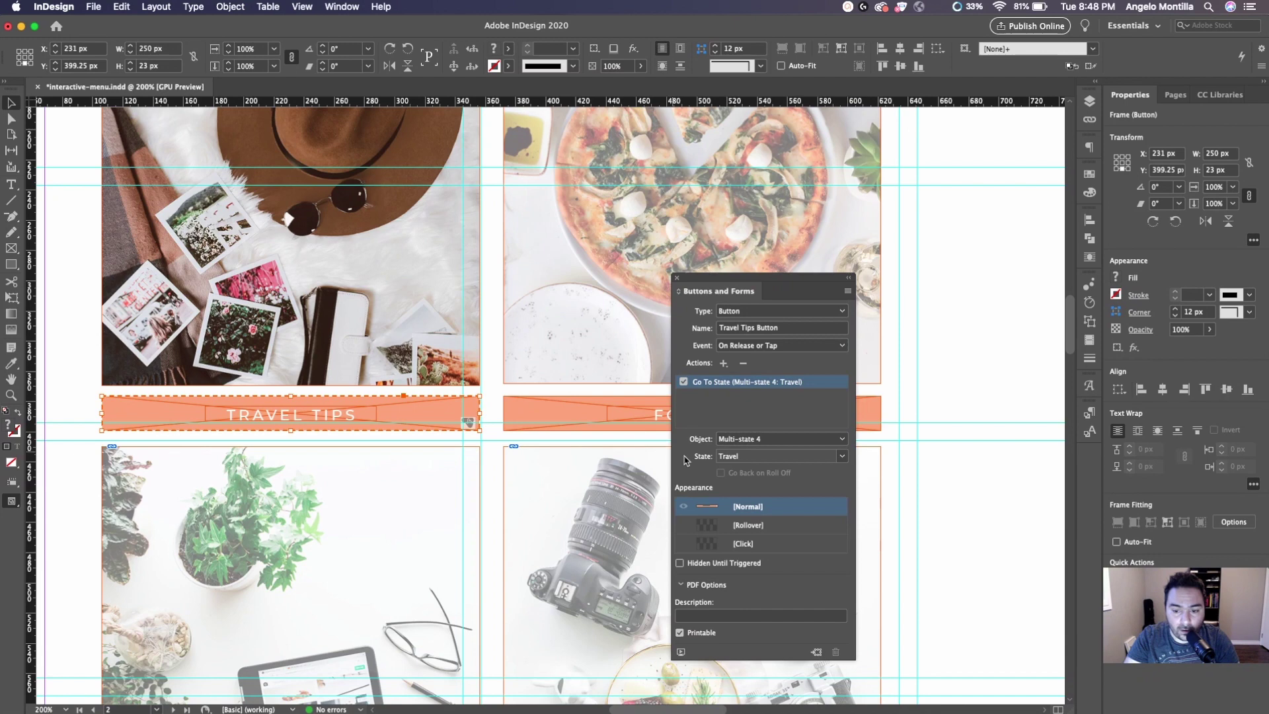
pyautogui.click(843, 457)
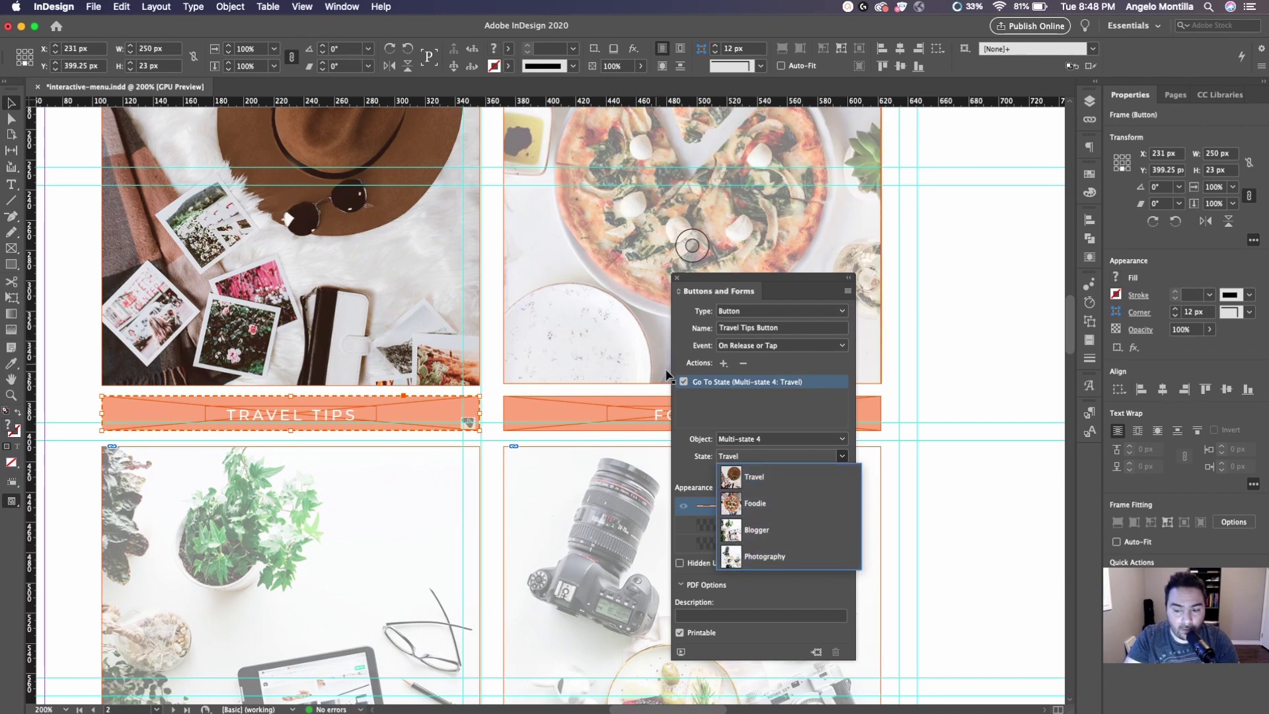
pyautogui.click(759, 476)
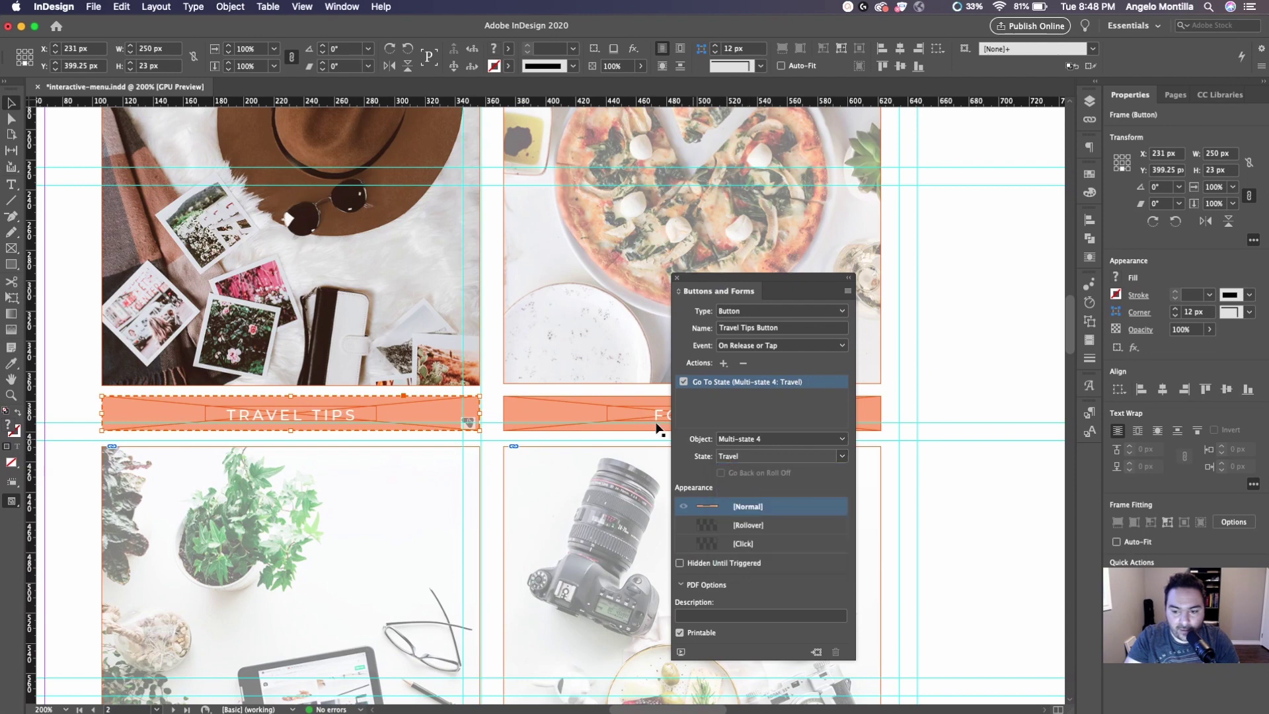
pyautogui.click(588, 415)
pyautogui.hscroll(5, 592, 406)
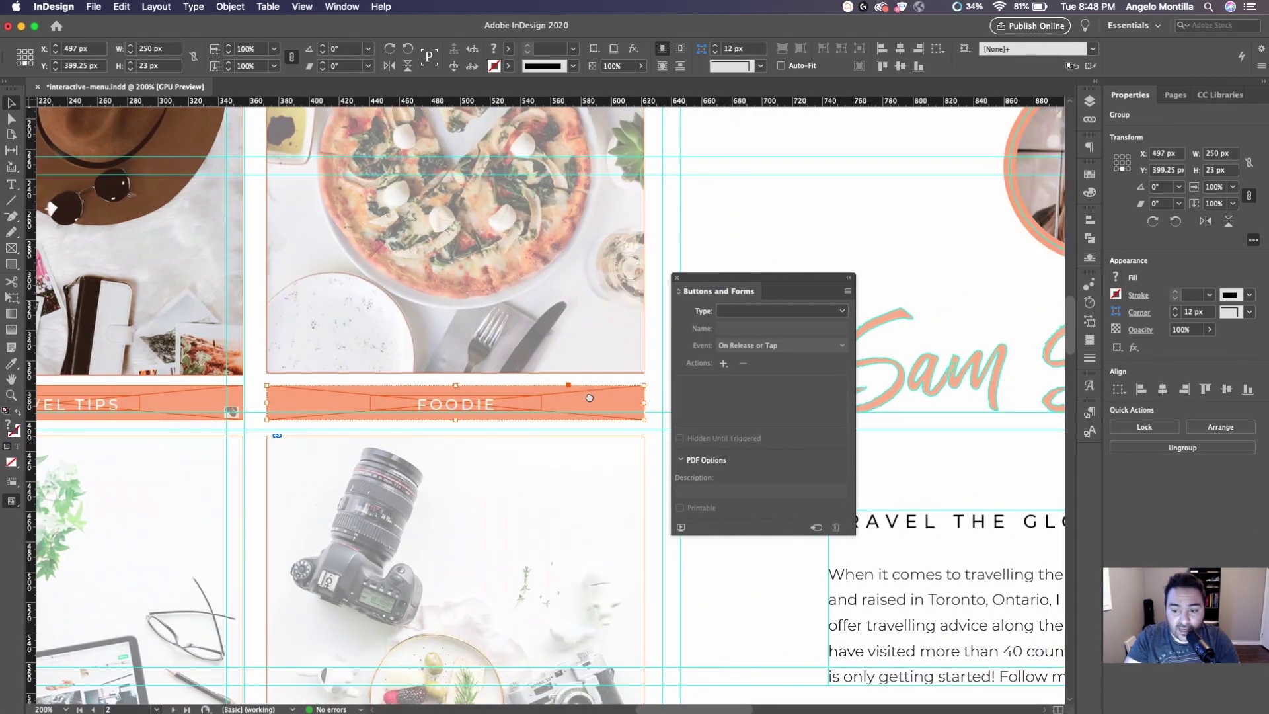
# Make the FOODIE bar a Button named Foodie Button 2.
pyautogui.scroll(-2, 603, 380)
pyautogui.hscroll(2, 602, 380)
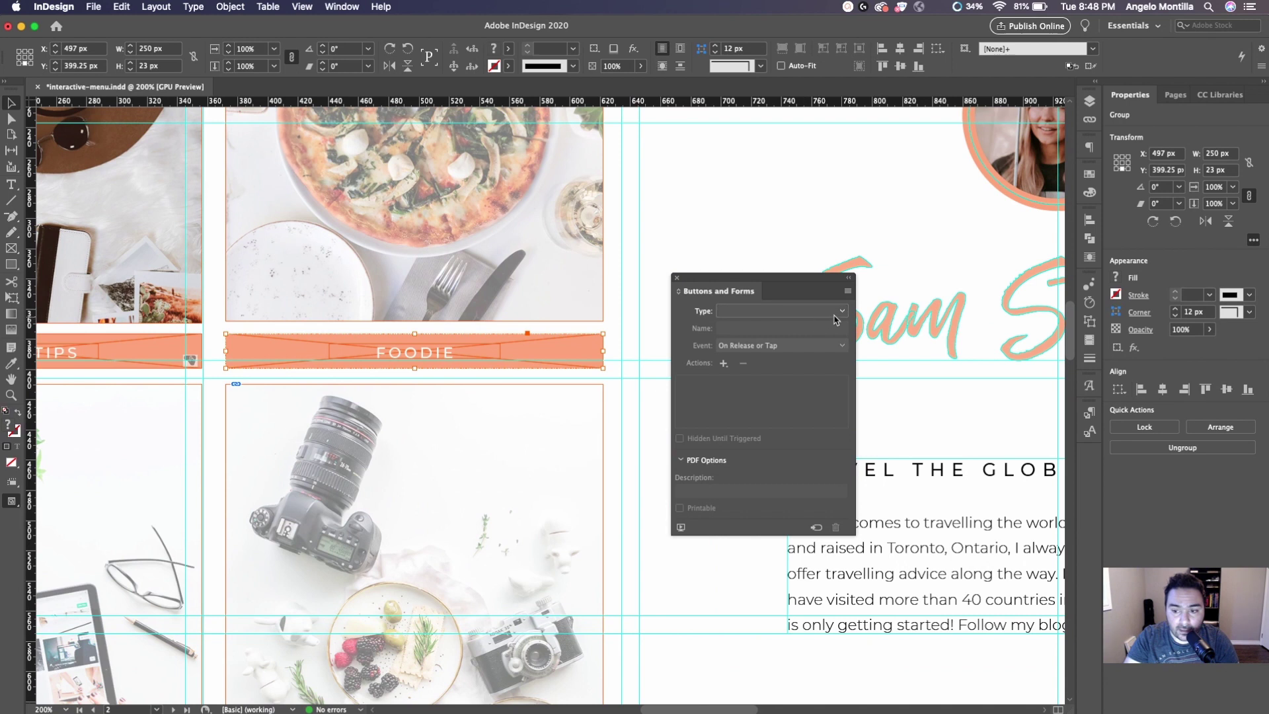
pyautogui.click(781, 311)
pyautogui.click(772, 330)
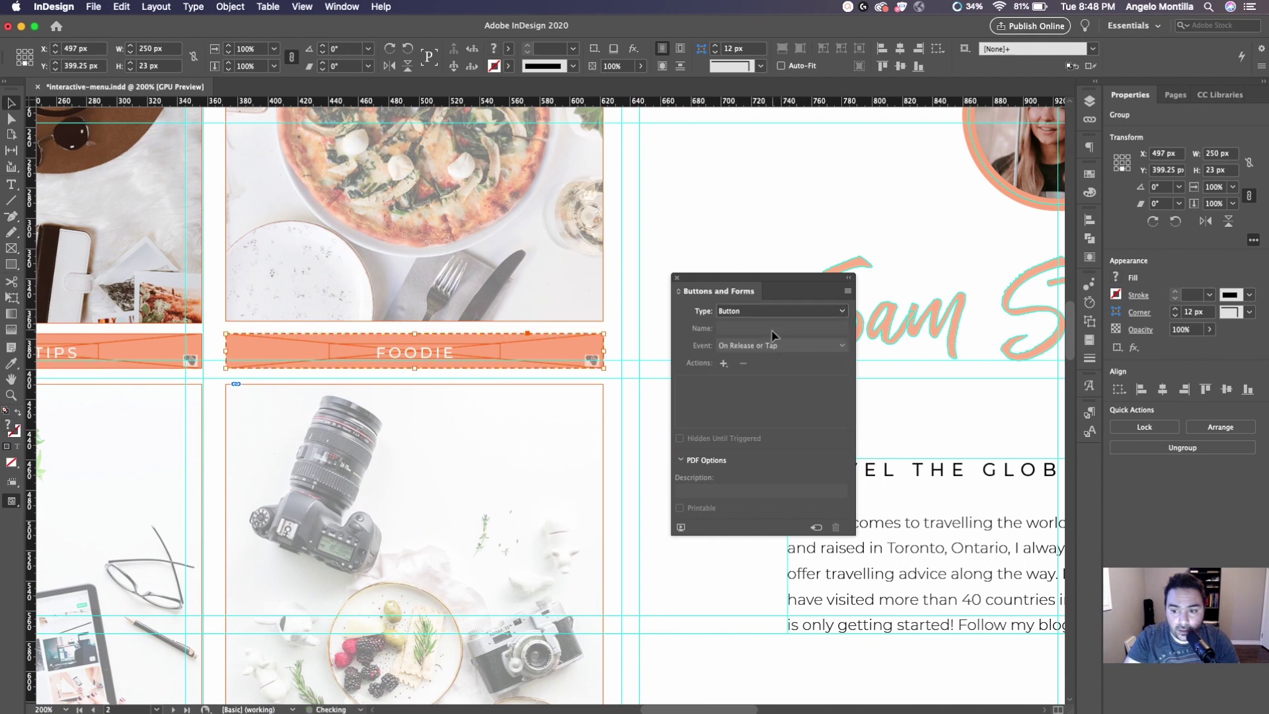
pyautogui.click(759, 328)
pyautogui.write('Fo')
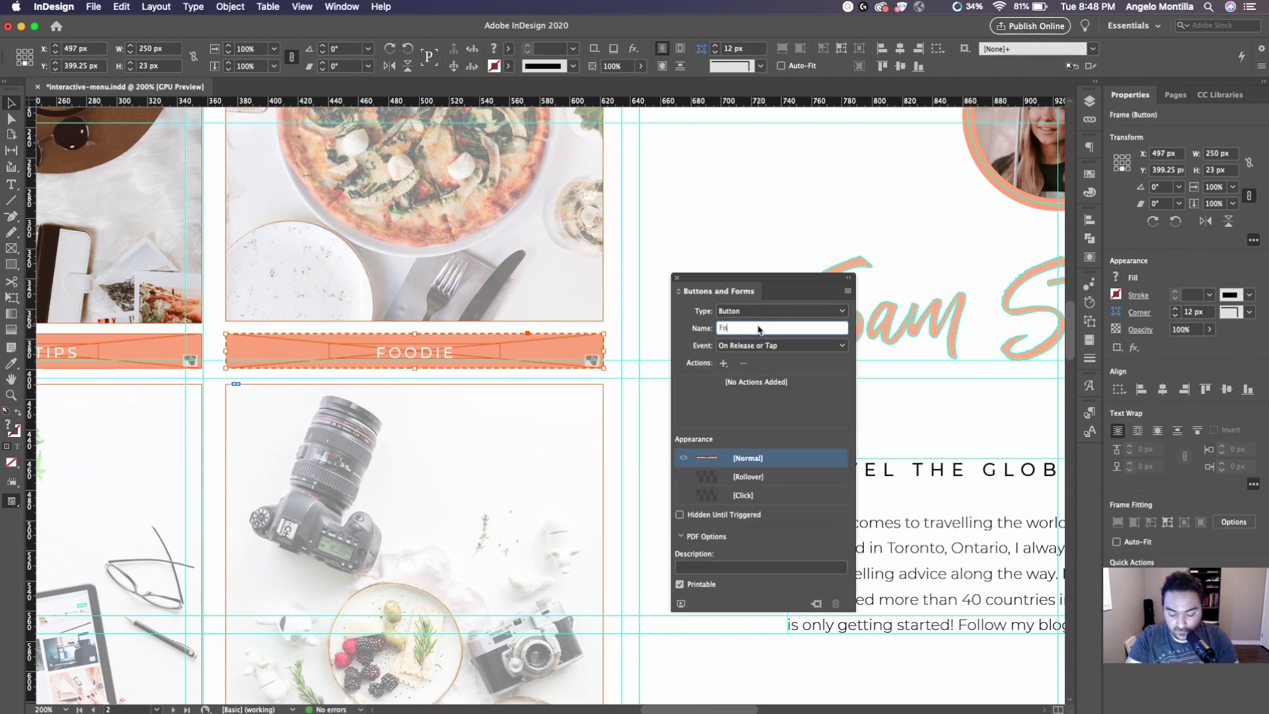
pyautogui.write('odie Butto')
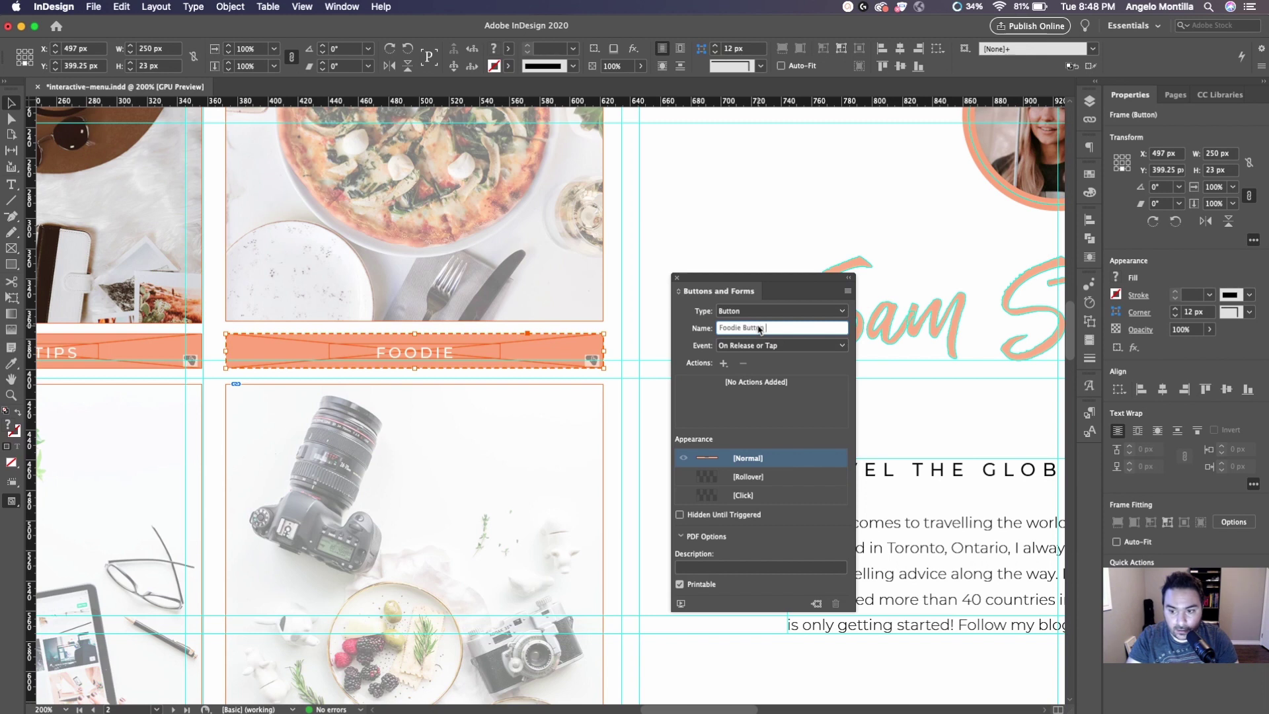
pyautogui.write('n 2')
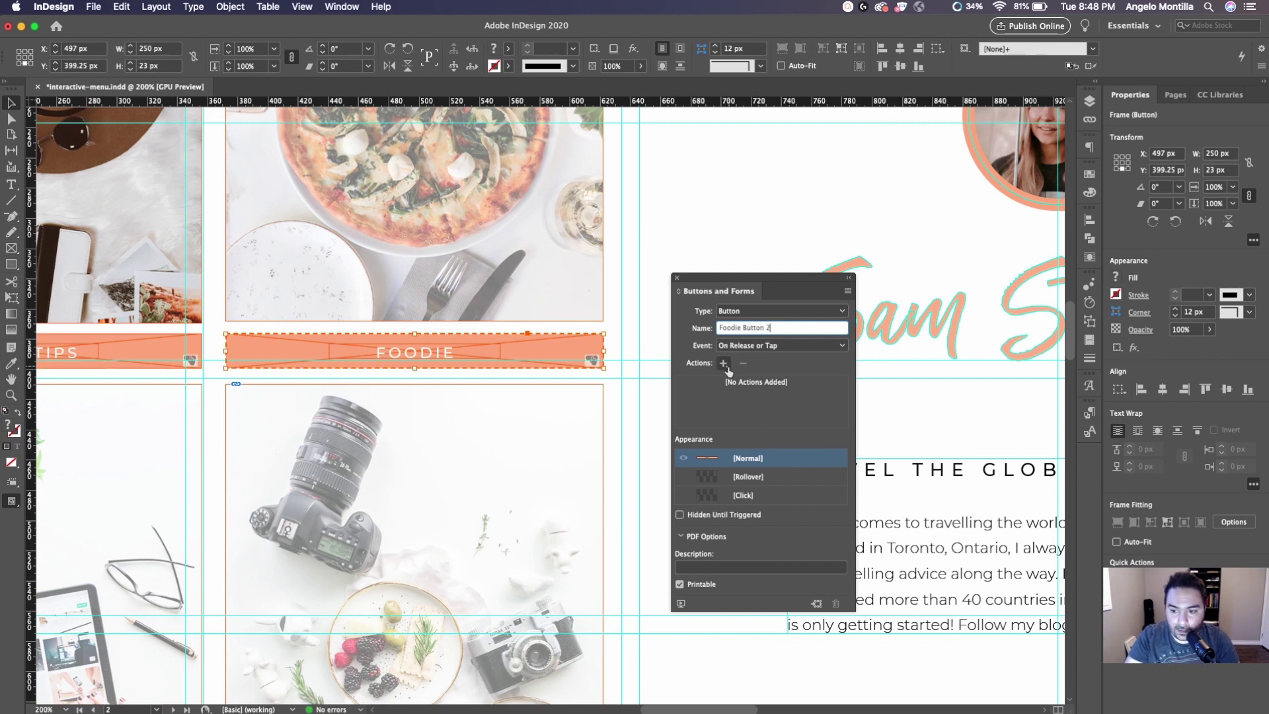
# Add a Go To State action showing Multi-state 4's Foodie state.
pyautogui.click(725, 364)
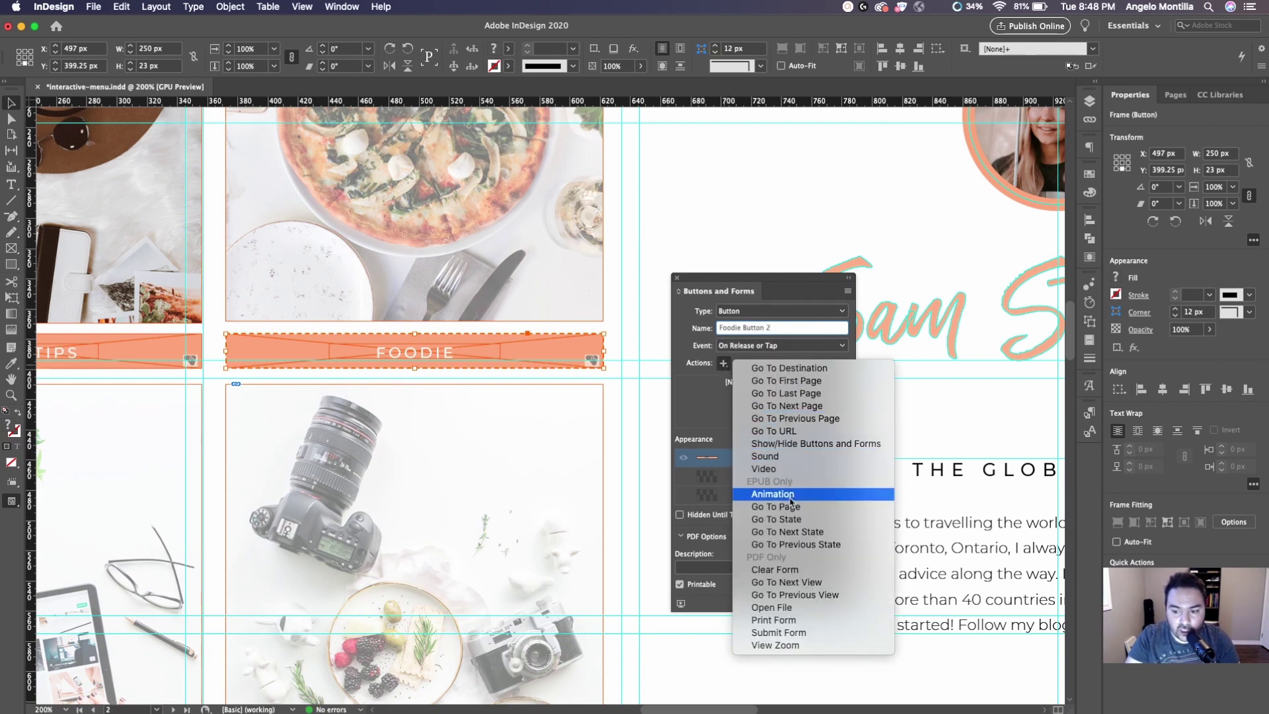
pyautogui.click(793, 520)
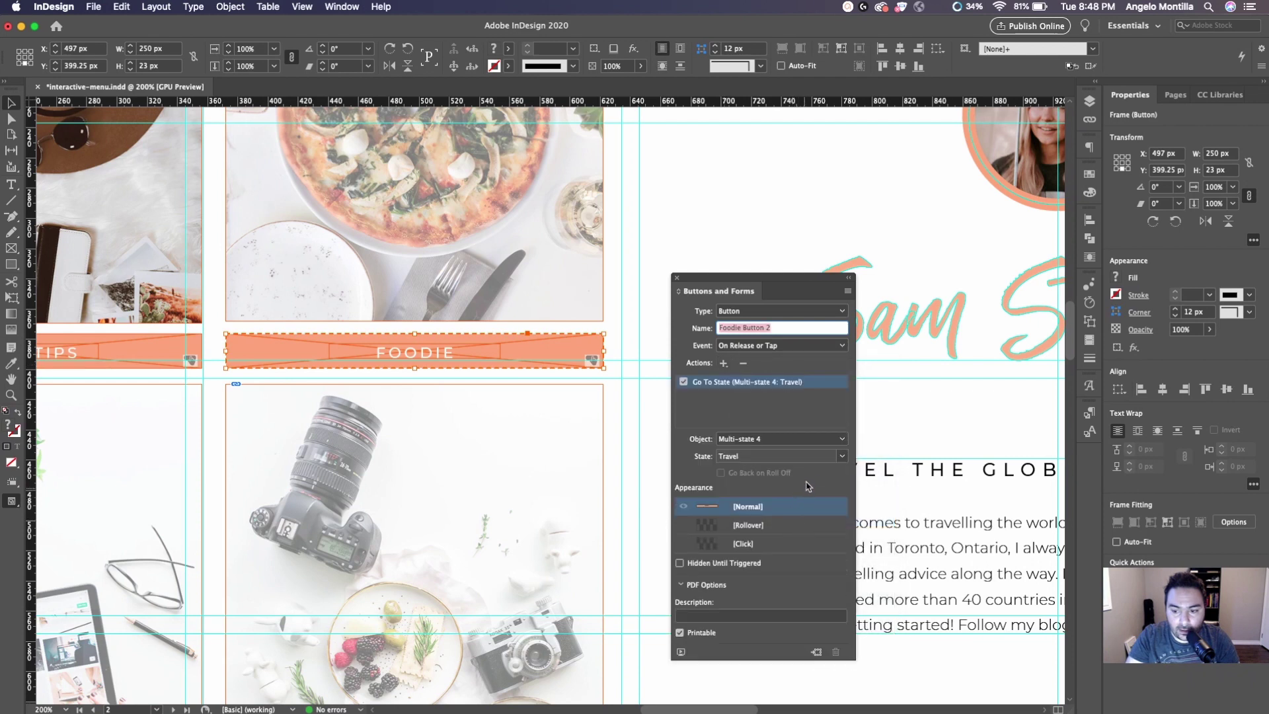
pyautogui.click(843, 456)
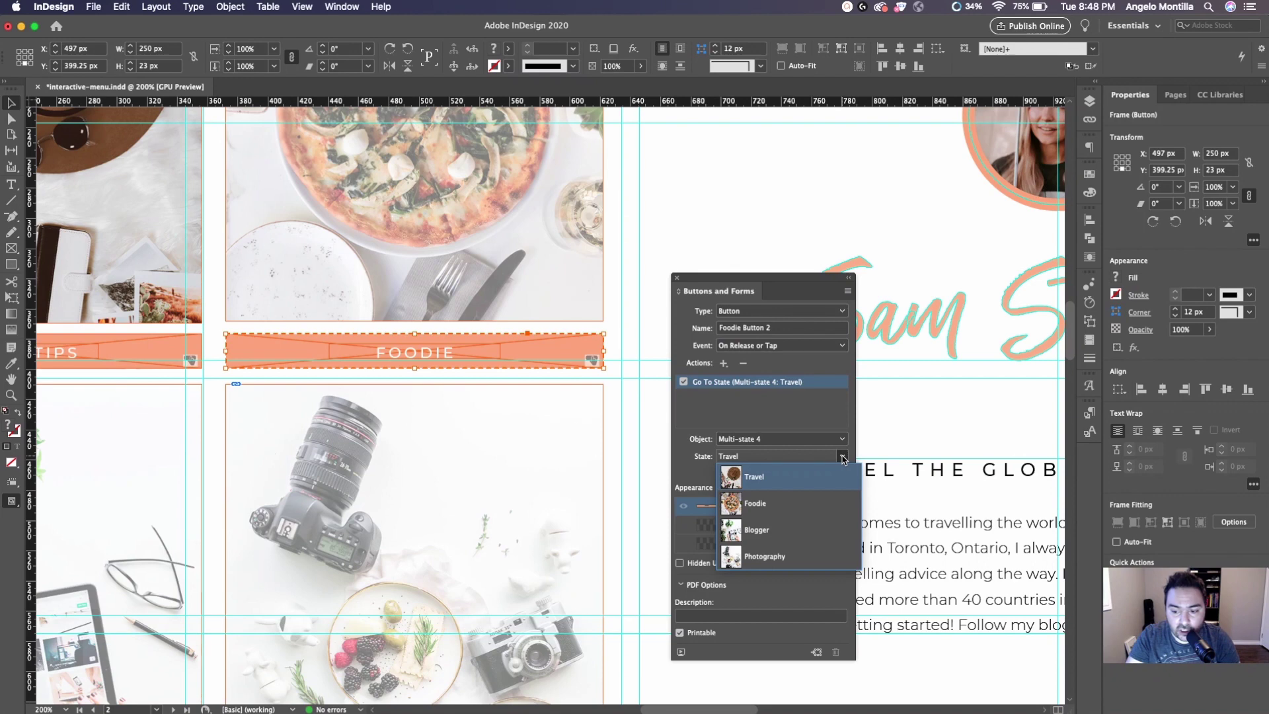
pyautogui.click(776, 506)
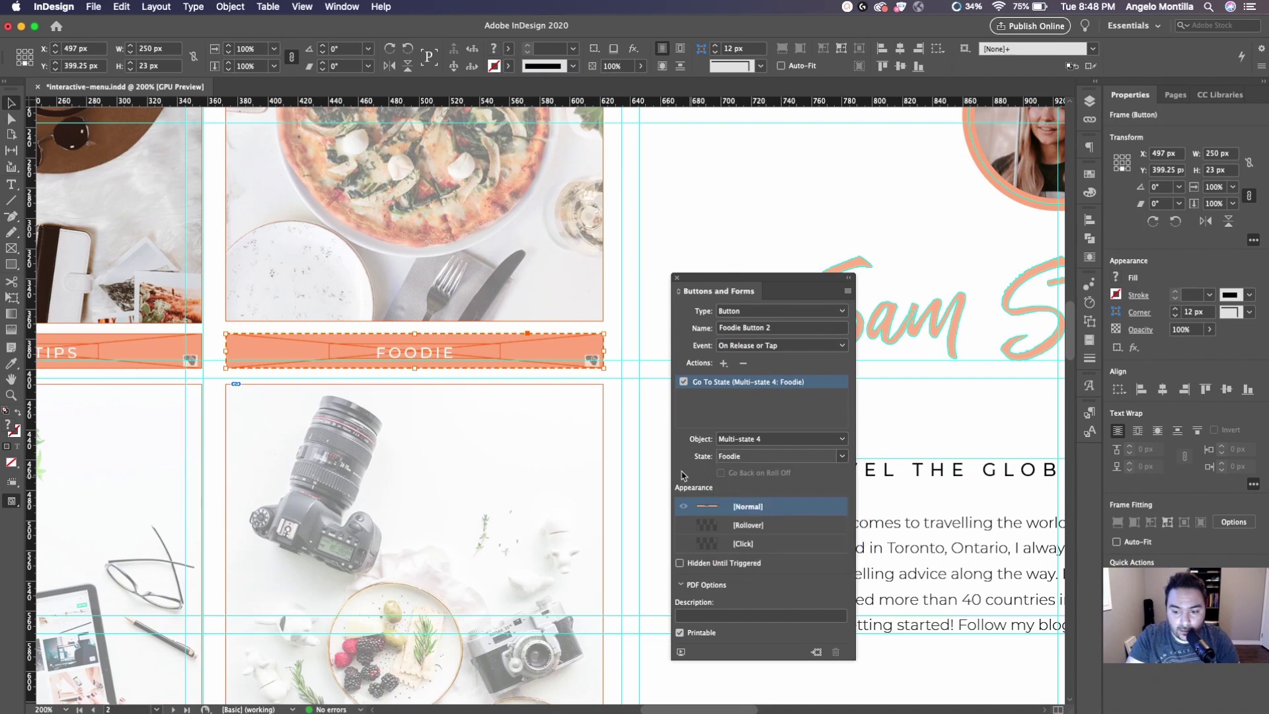
pyautogui.click(649, 461)
# Select the BLOGGER bar and make it a Button named Blogger Button.
pyautogui.scroll(-5, 445, 515)
pyautogui.hscroll(-5, 330, 503)
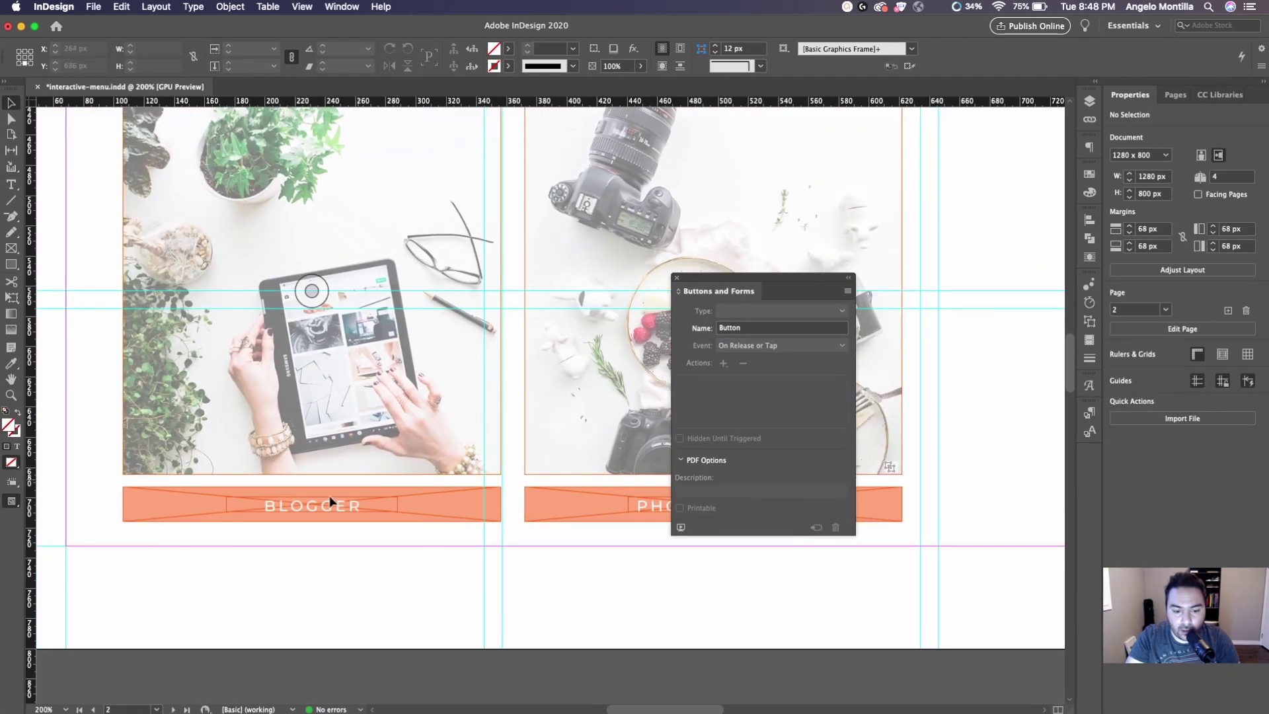
pyautogui.click(330, 502)
pyautogui.click(841, 310)
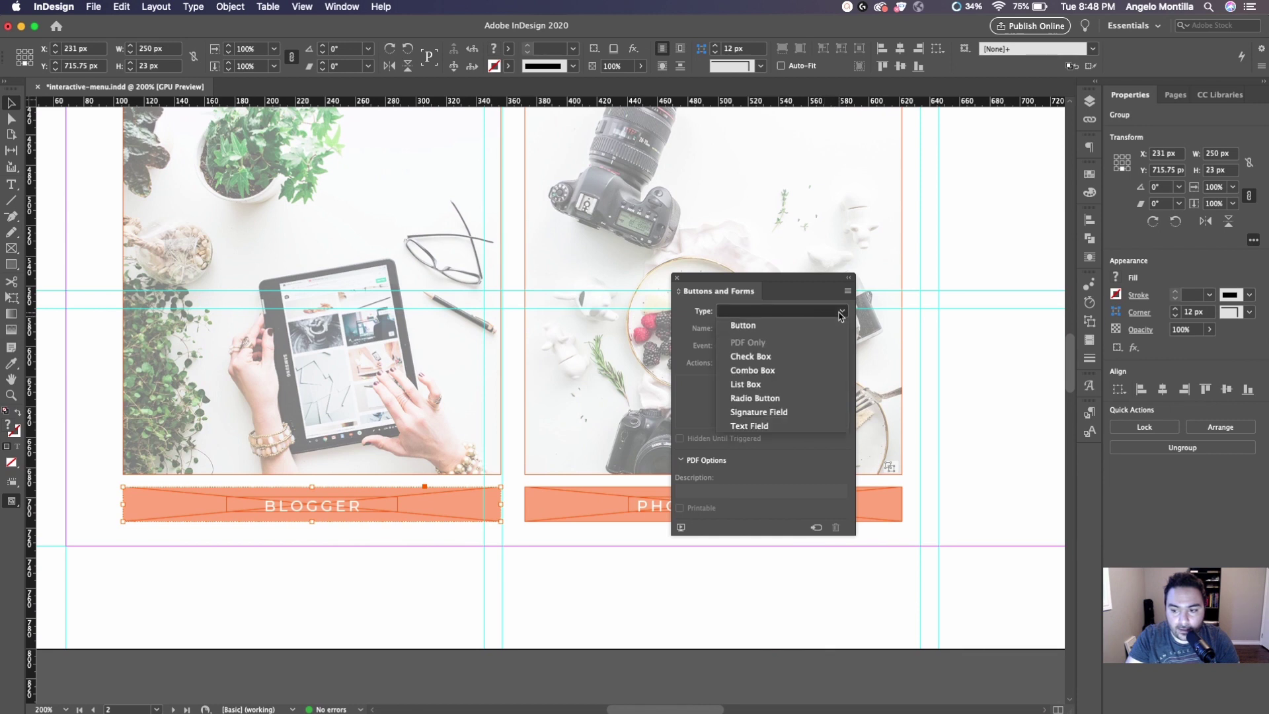
pyautogui.click(744, 325)
pyautogui.click(767, 328)
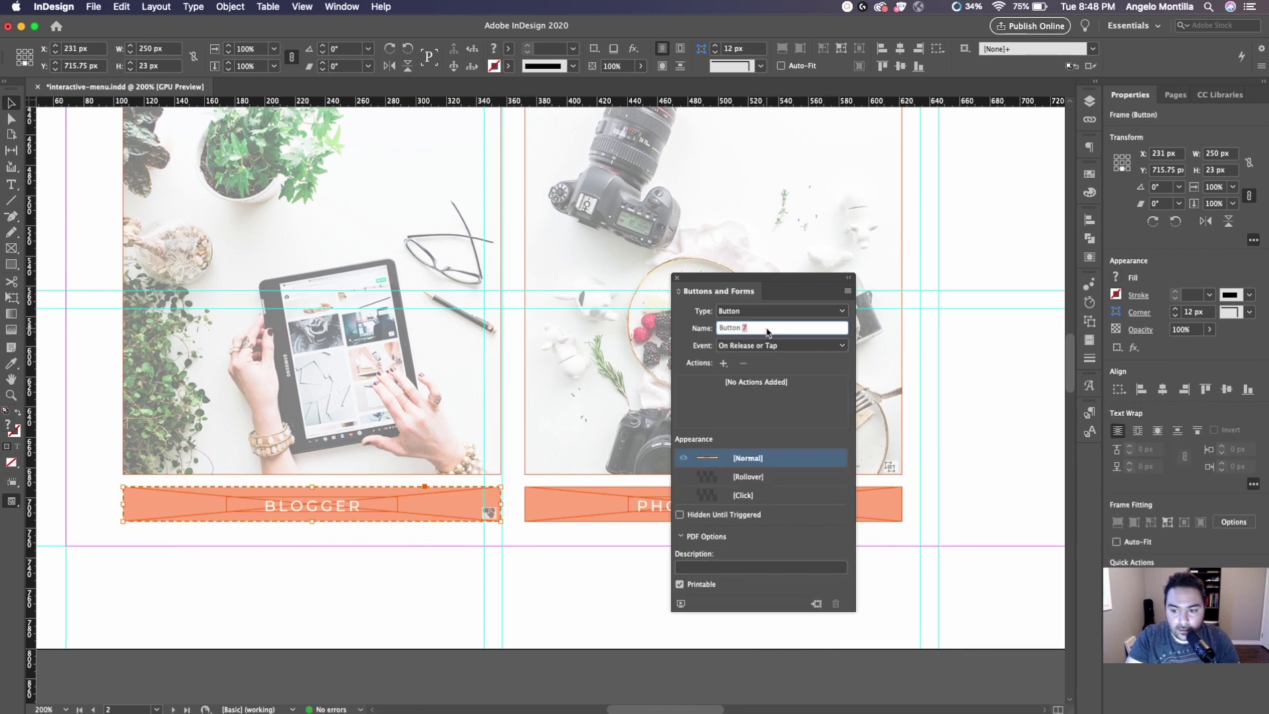
pyautogui.tripleClick(768, 330)
pyautogui.write('Blogger Button')
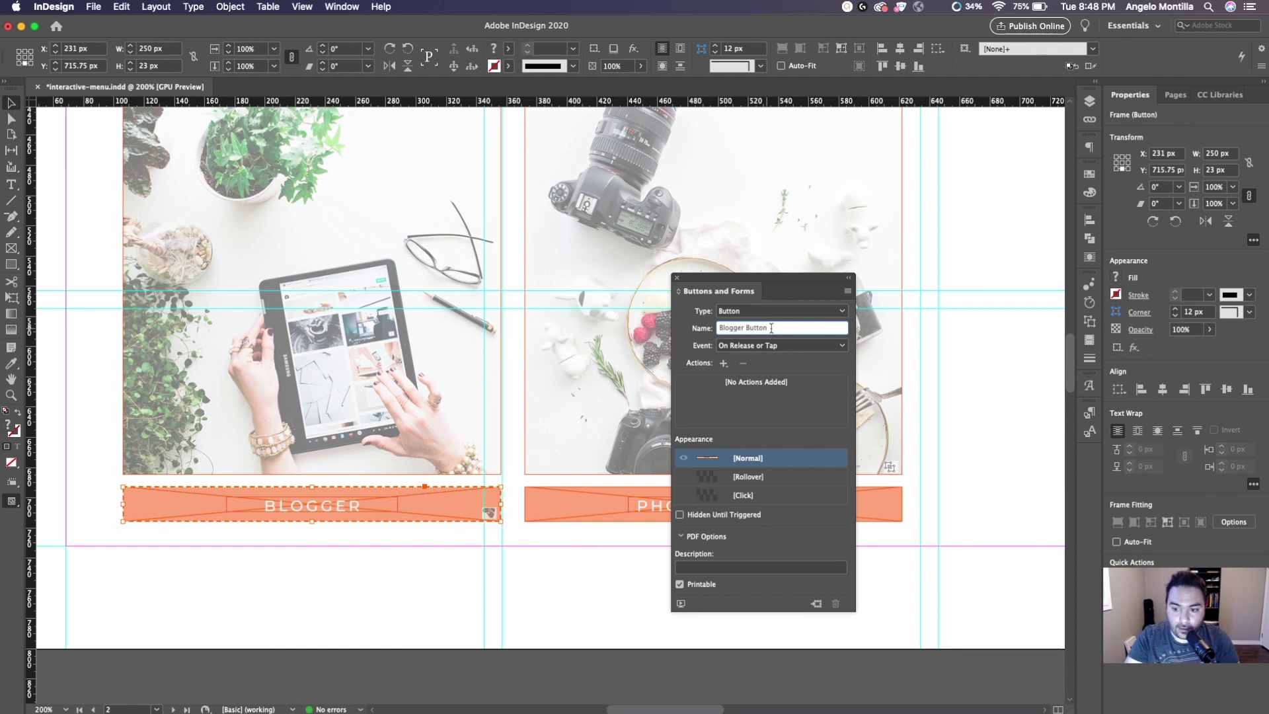
# Add a Go To State action showing the Blogger state, then select the PHOTOGRAPHY bar.
pyautogui.click(725, 364)
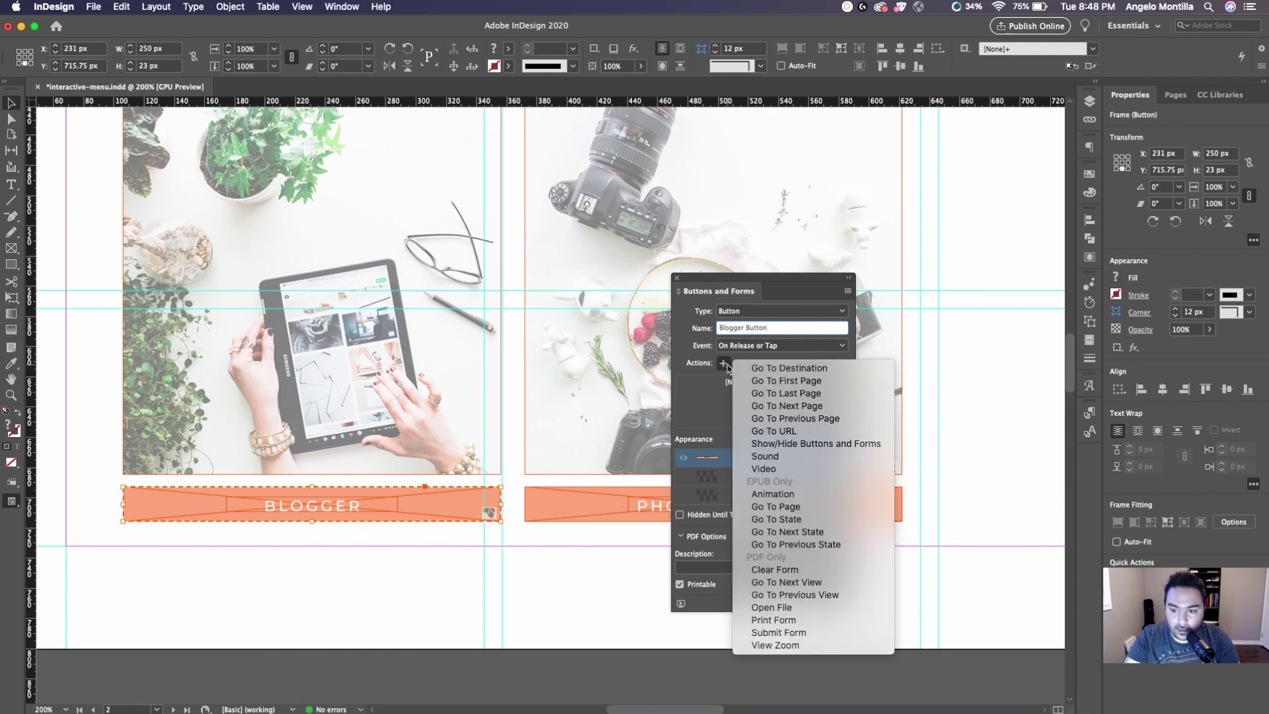
pyautogui.click(776, 520)
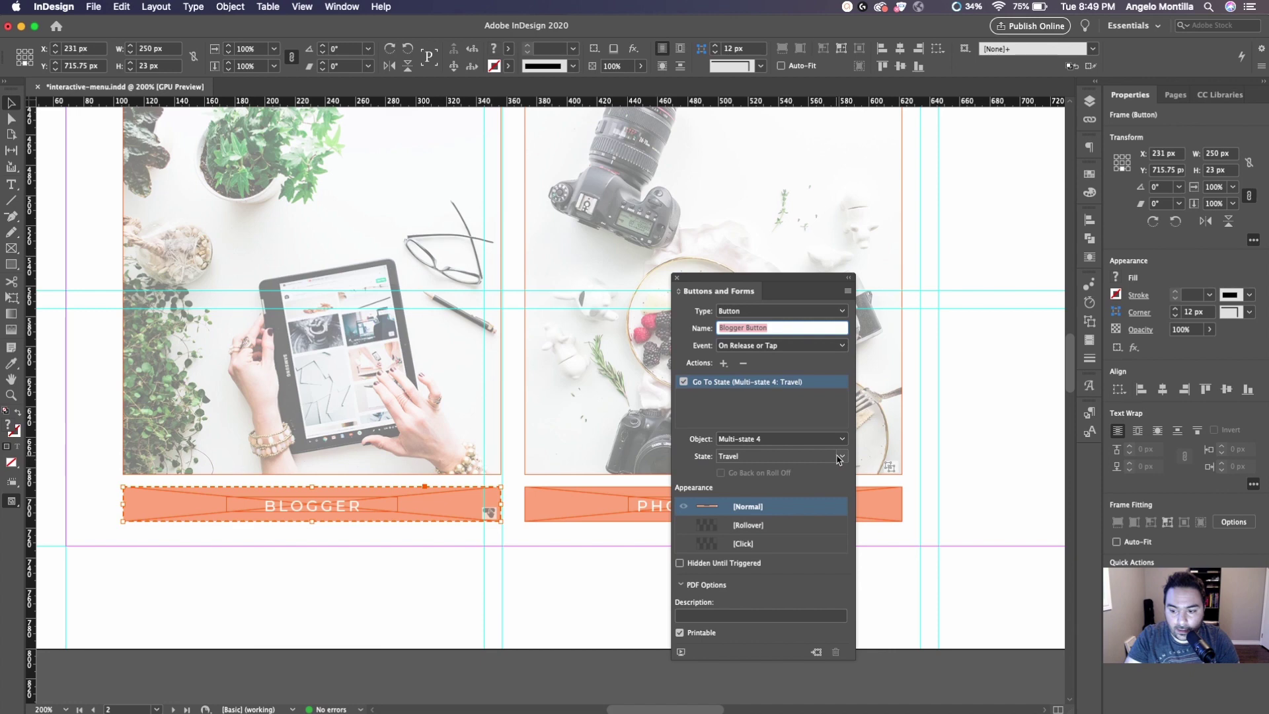
pyautogui.click(842, 457)
pyautogui.click(842, 457)
pyautogui.click(842, 457)
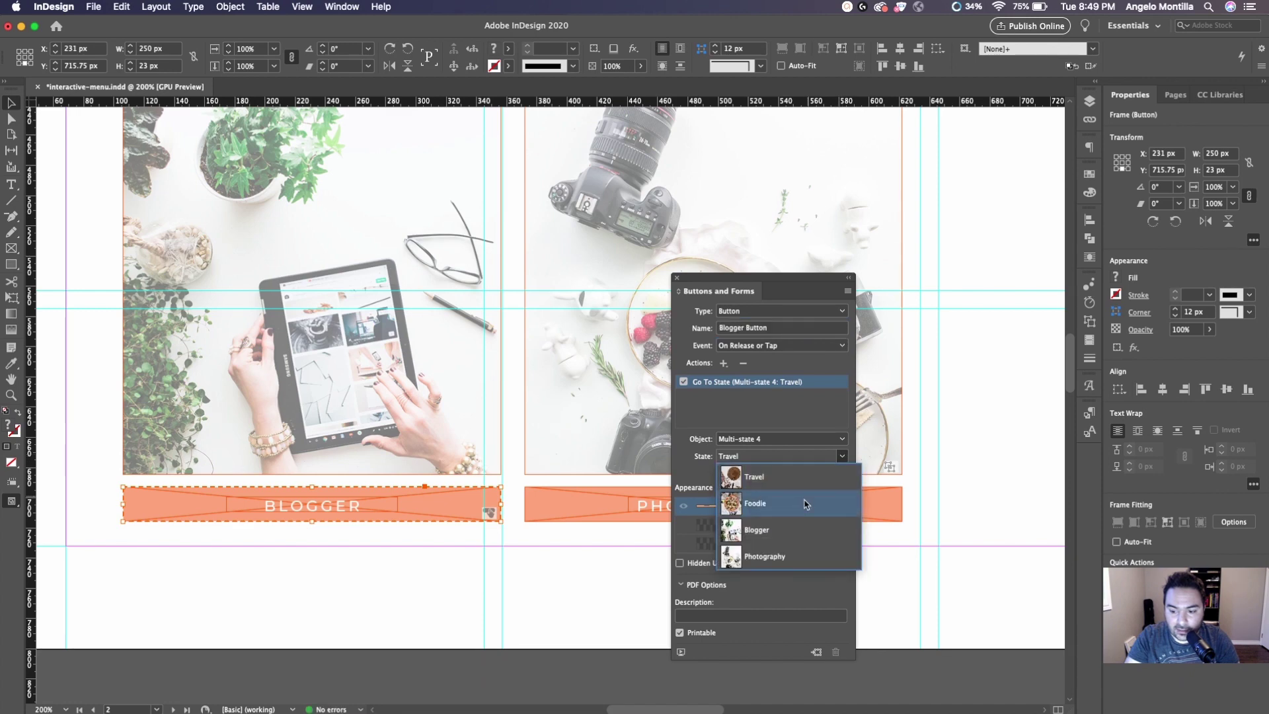
pyautogui.click(794, 529)
pyautogui.click(599, 581)
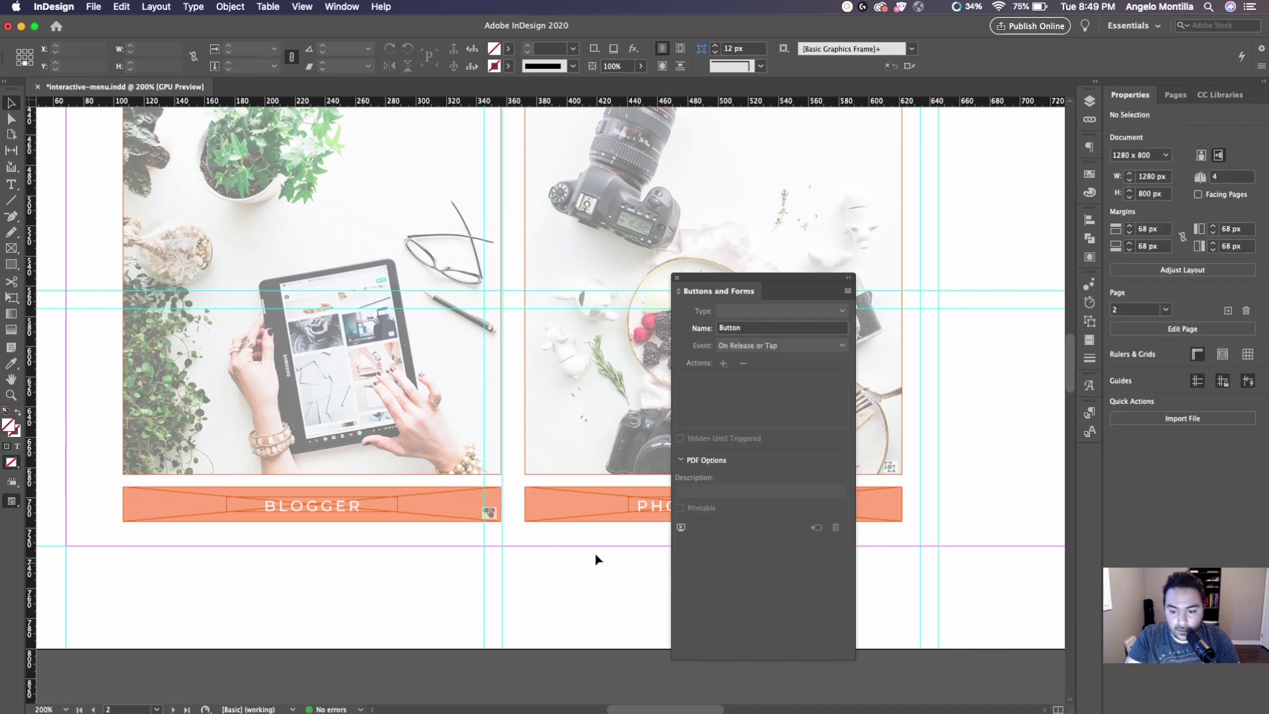
pyautogui.hscroll(5, 595, 555)
pyautogui.click(431, 451)
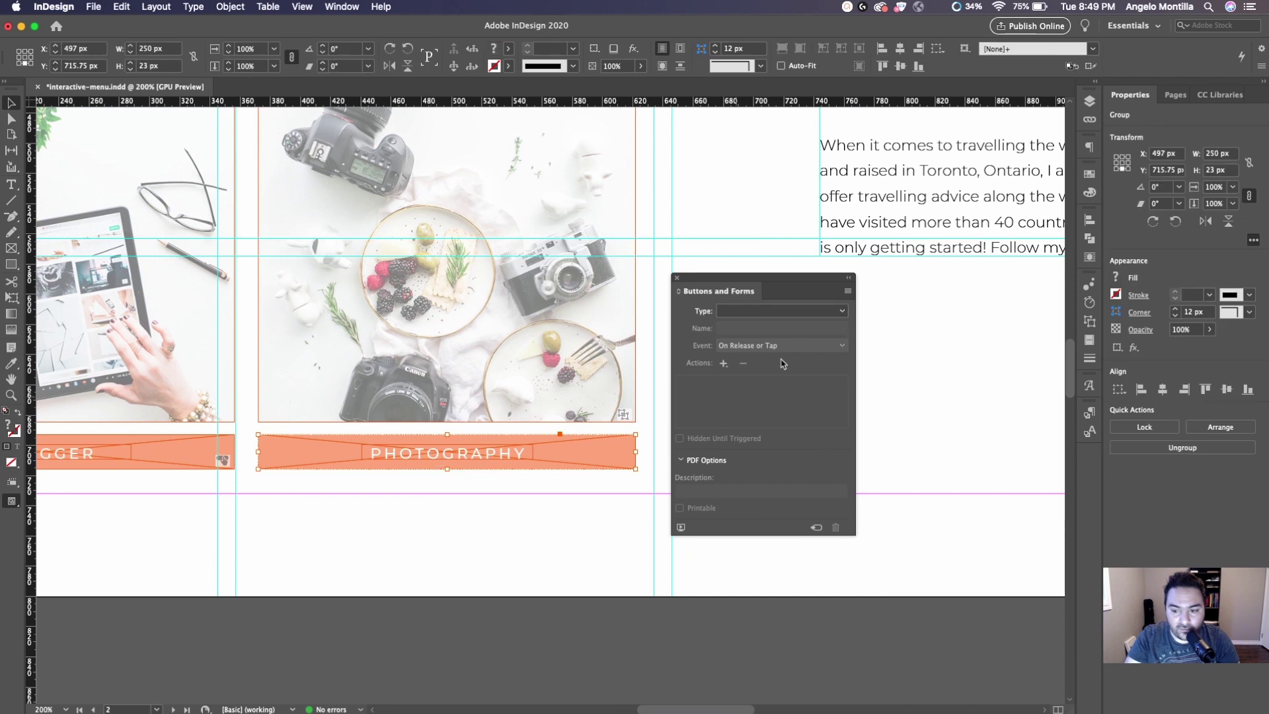
# Make the PHOTOGRAPHY bar a Button named Photography Button.
pyautogui.click(832, 312)
pyautogui.click(743, 326)
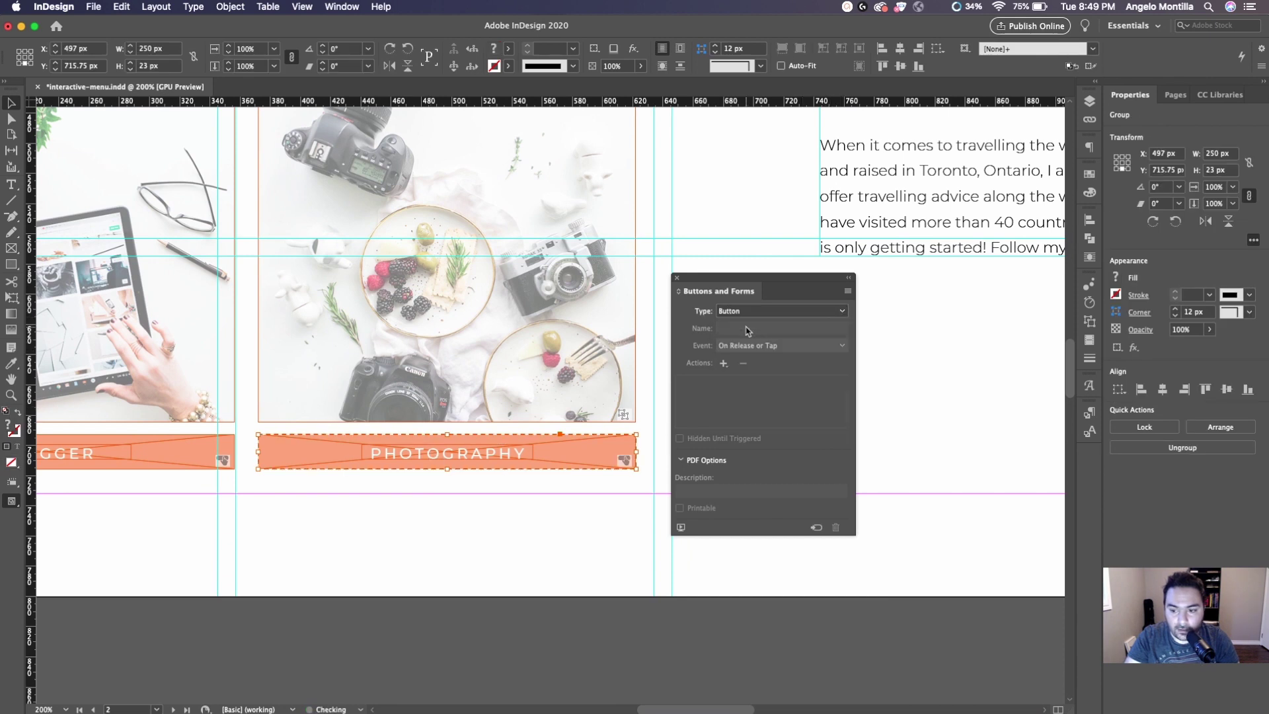
pyautogui.tripleClick(744, 328)
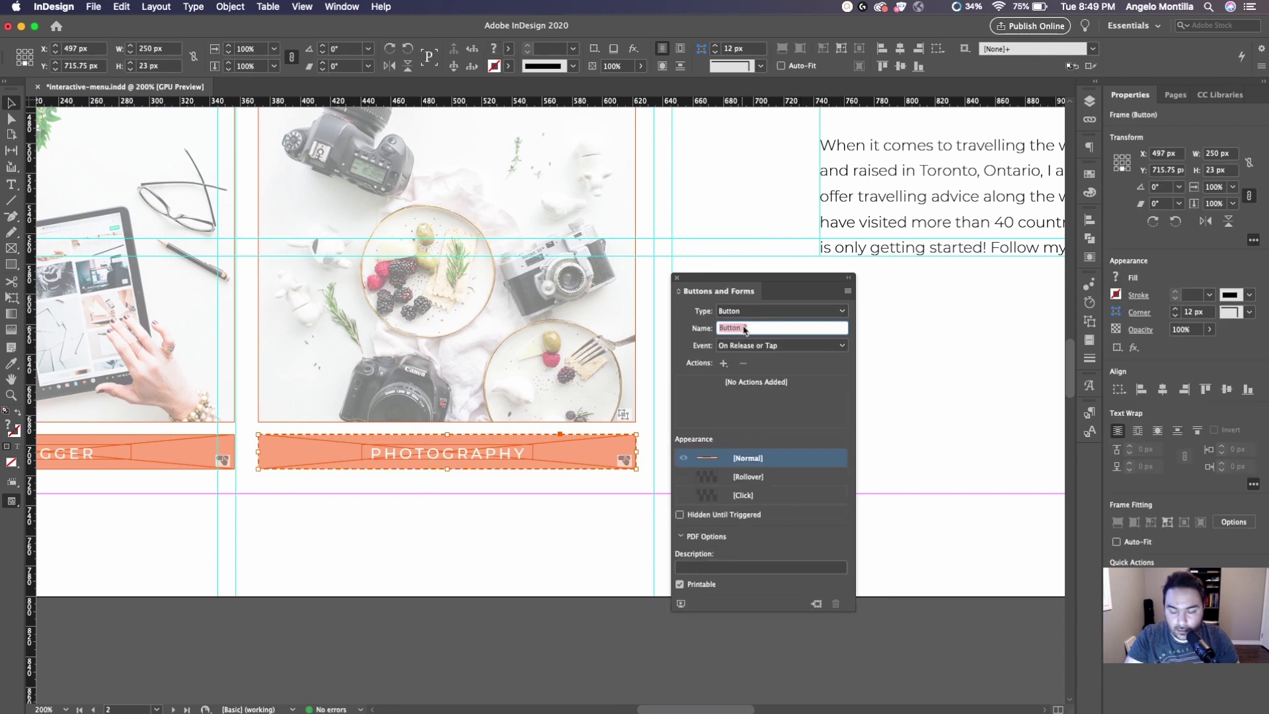
pyautogui.write('Photog')
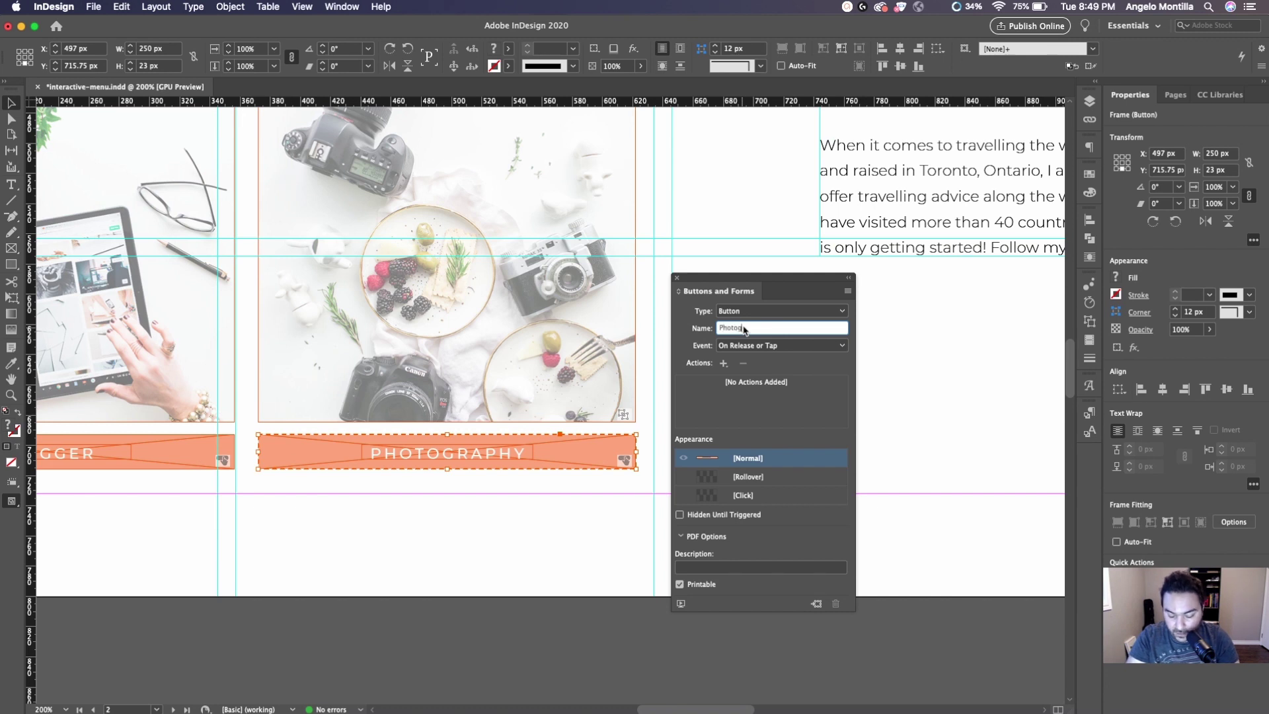
pyautogui.write('raphy Button')
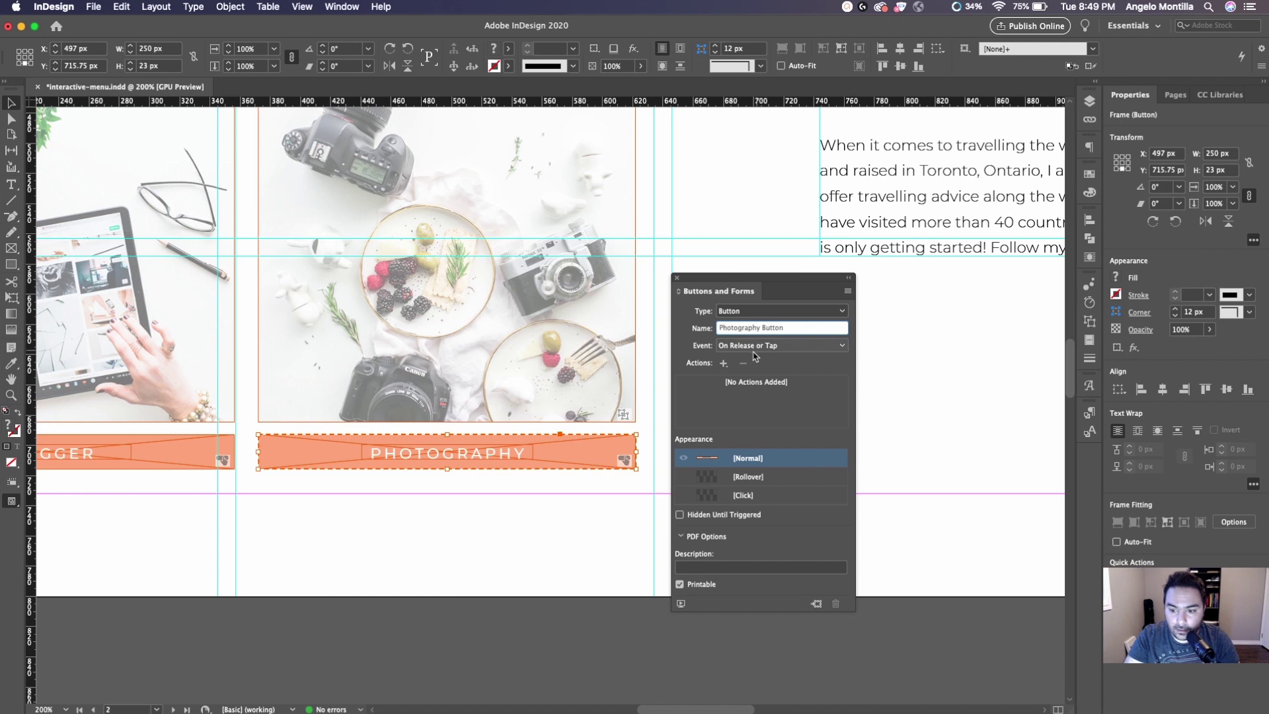
# Add a Go To State action showing Multi-state 4's Photography state.
pyautogui.click(724, 362)
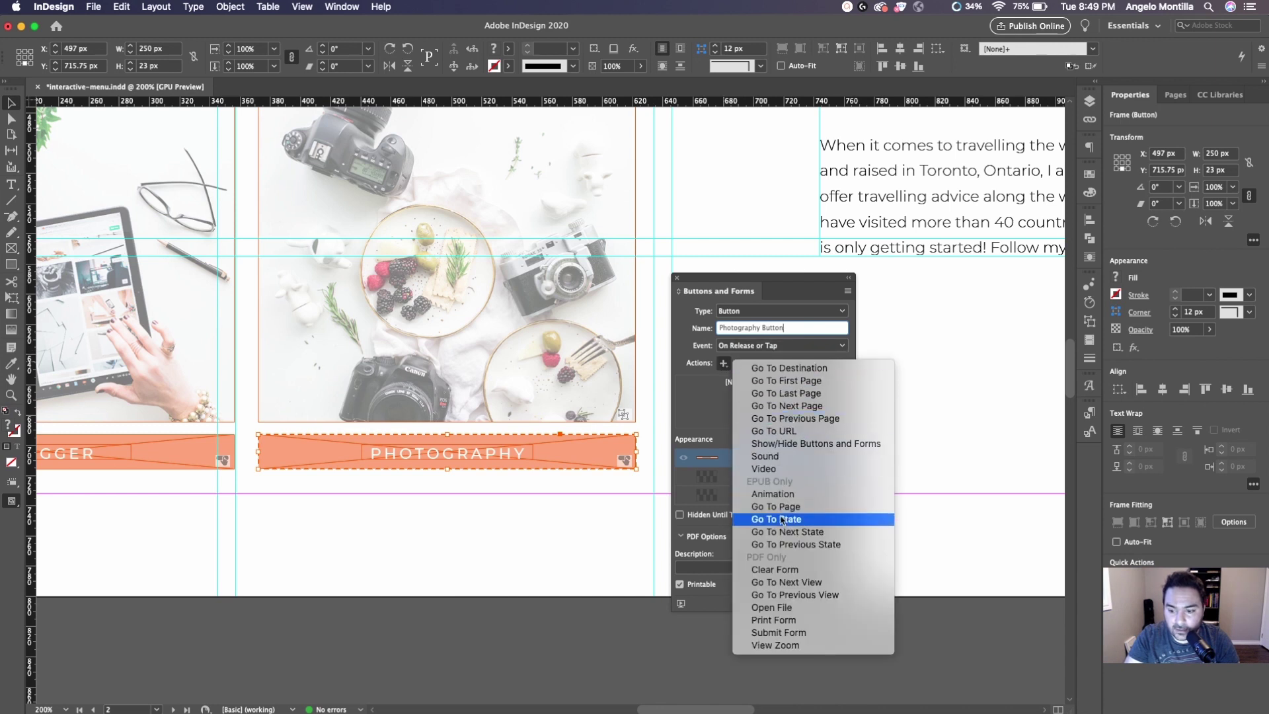
pyautogui.click(781, 519)
pyautogui.click(842, 456)
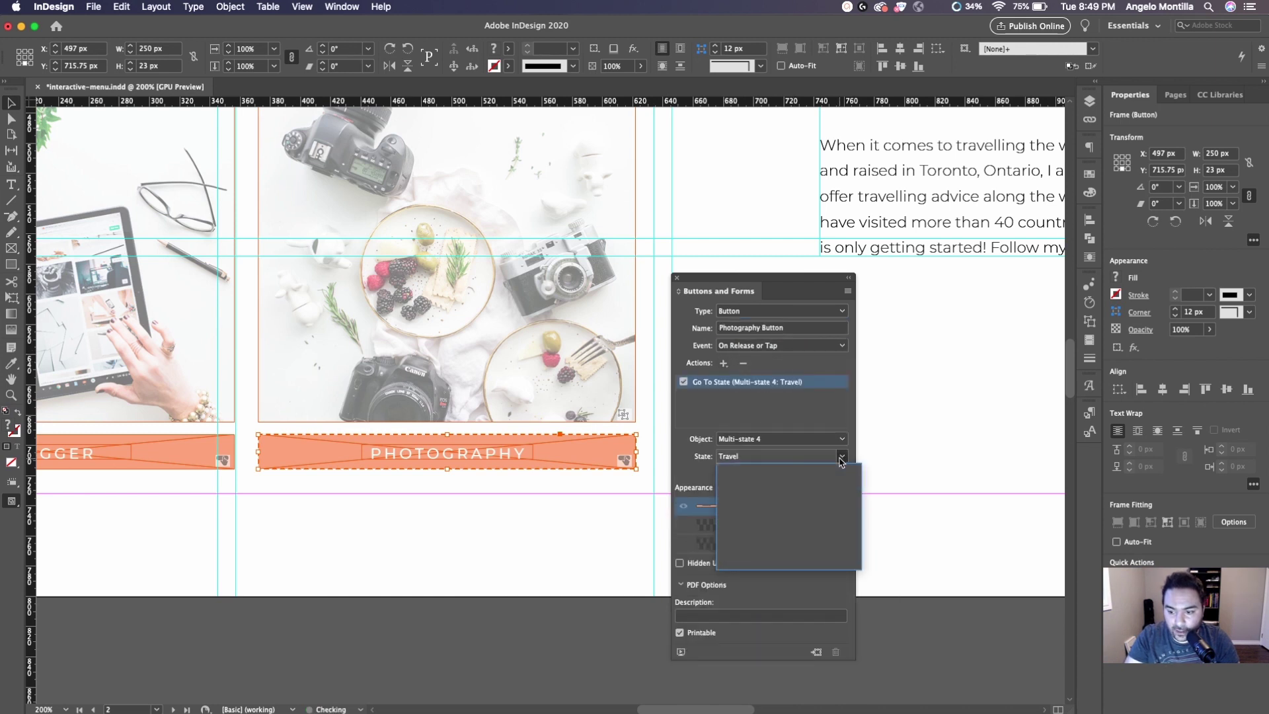
pyautogui.click(844, 476)
pyautogui.click(843, 456)
pyautogui.click(787, 556)
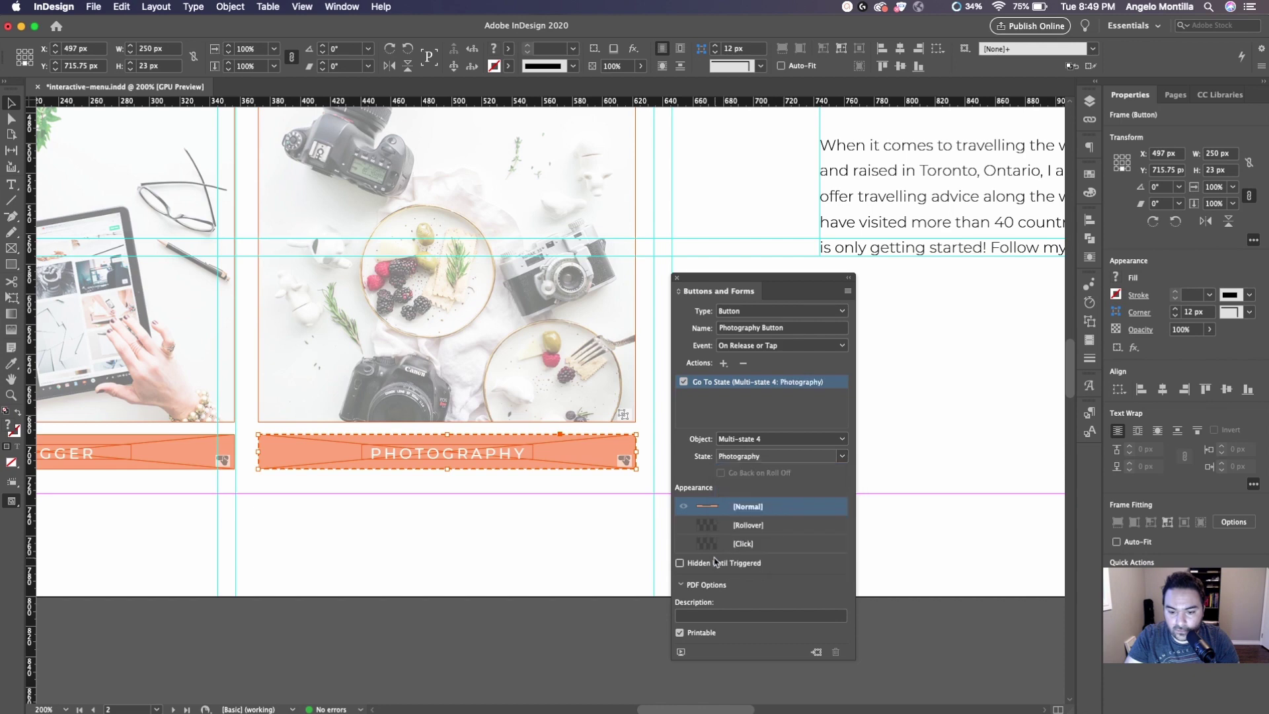
# Move the Buttons and Forms panel aside and launch the EPUB Interactivity Preview.
pyautogui.moveTo(782, 274); pyautogui.dragTo(824, 148)
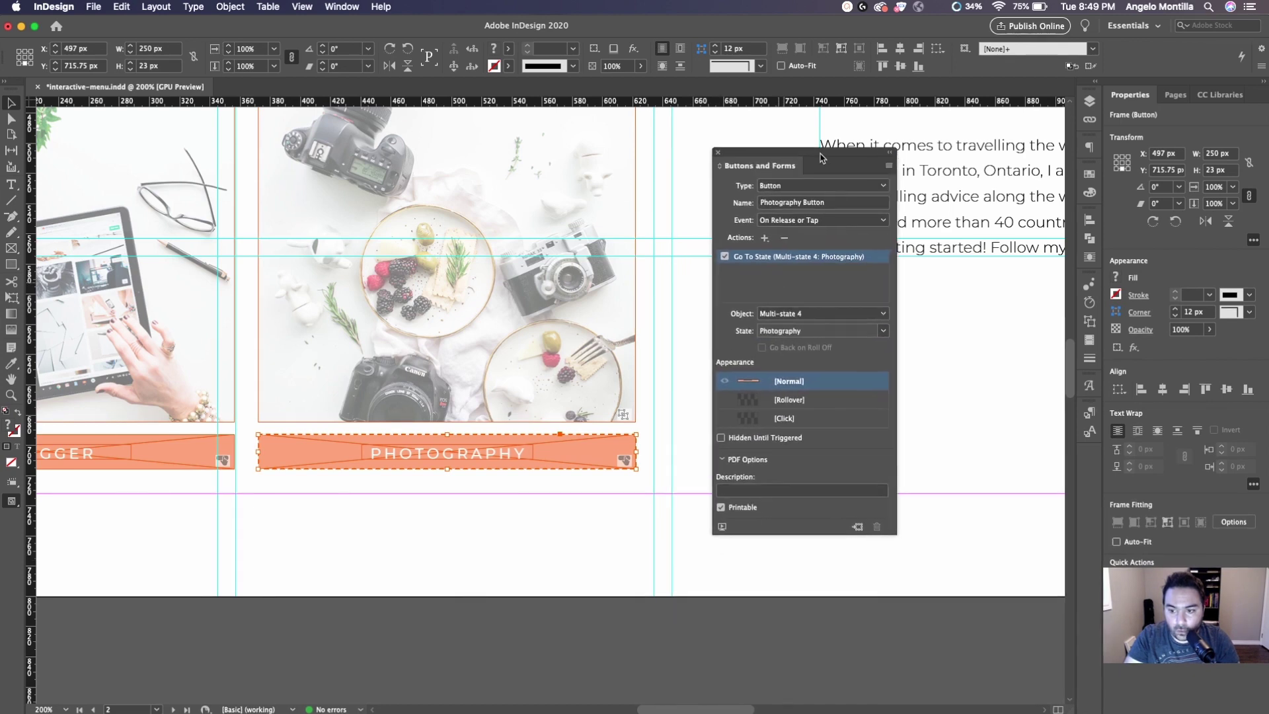
pyautogui.scroll(-2, 602, 391)
pyautogui.scroll(4, 602, 391)
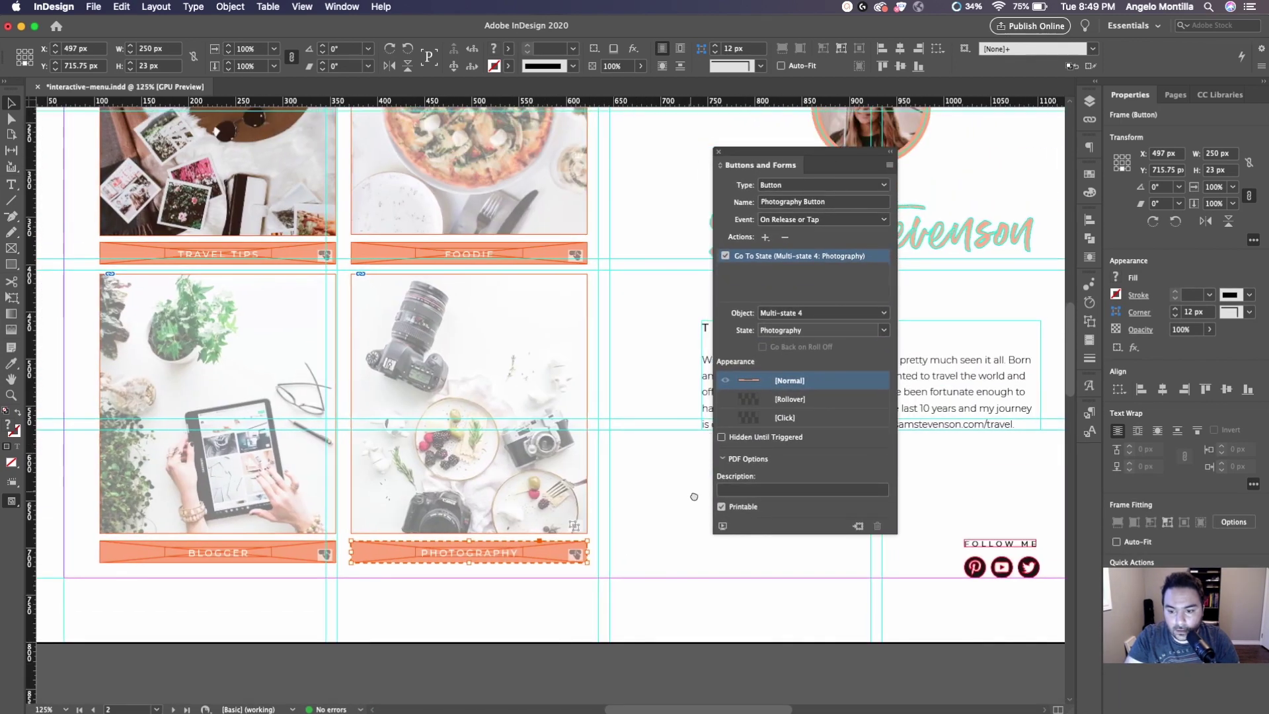
pyautogui.click(722, 527)
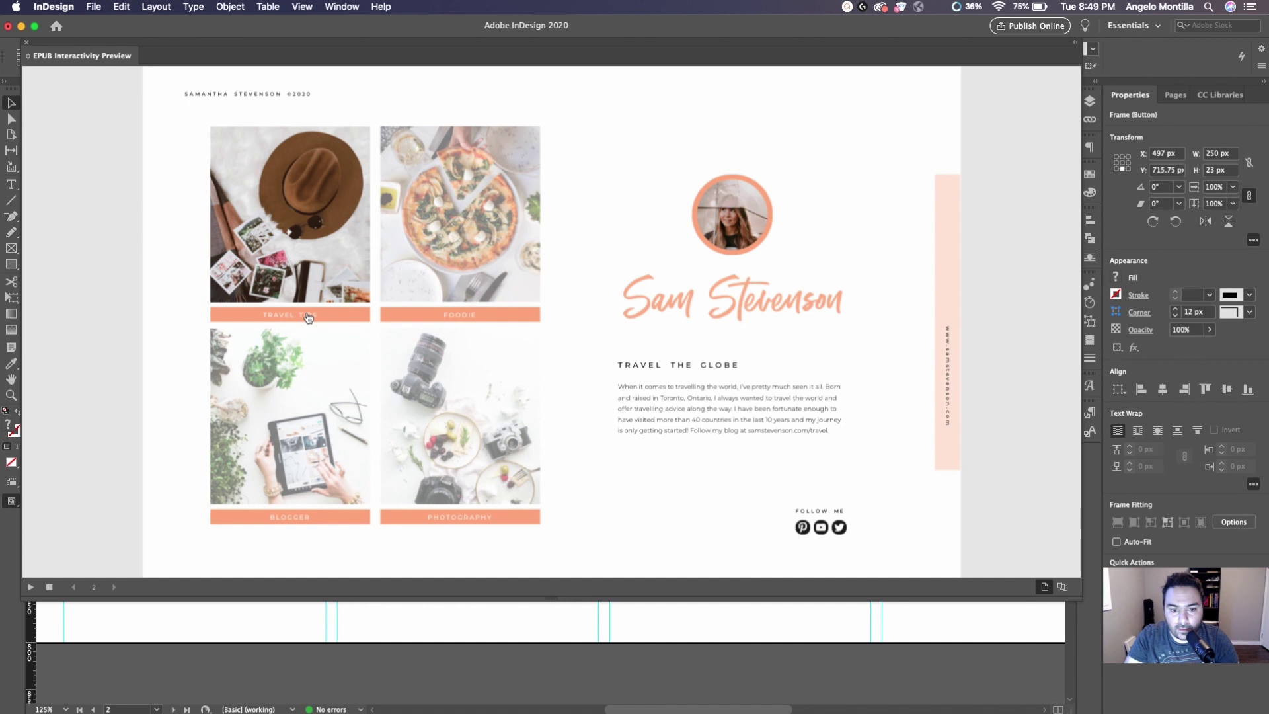
# Test FOODIE, BLOGGER, PHOTOGRAPHY and TRAVEL TIPS in the preview, checking each photo comes forward.
pyautogui.click(435, 316)
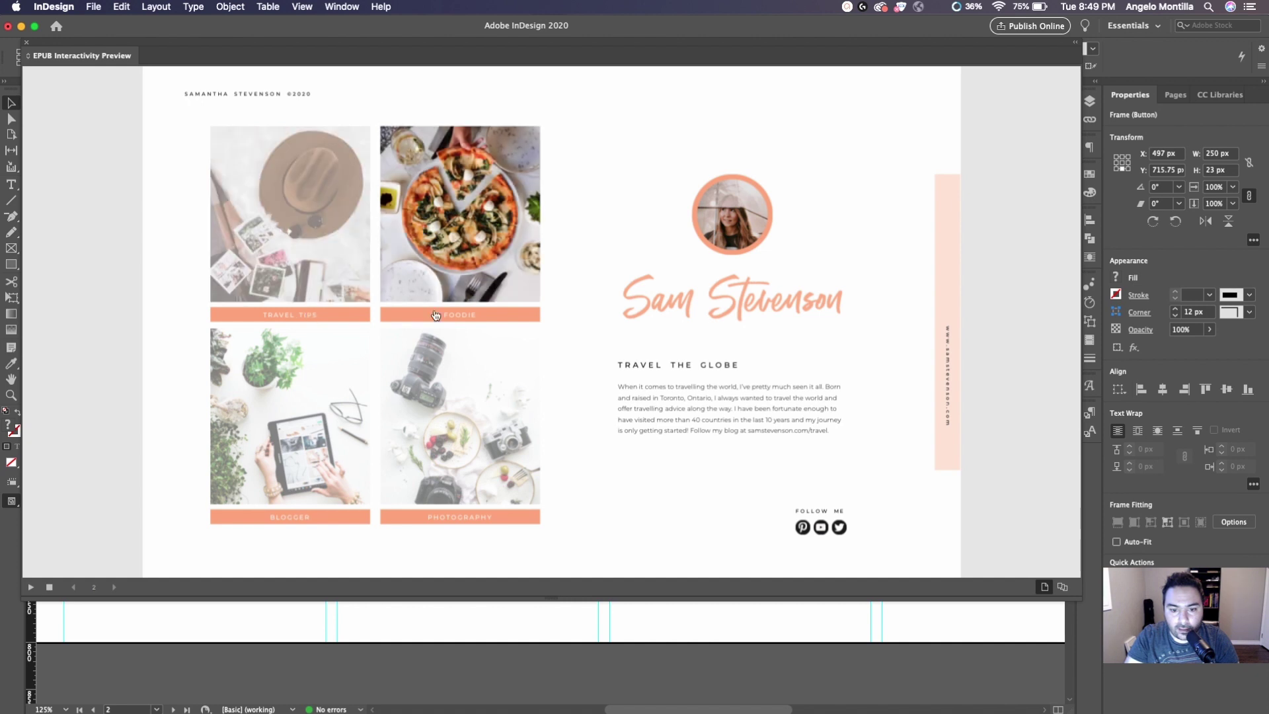
pyautogui.click(291, 518)
pyautogui.click(452, 524)
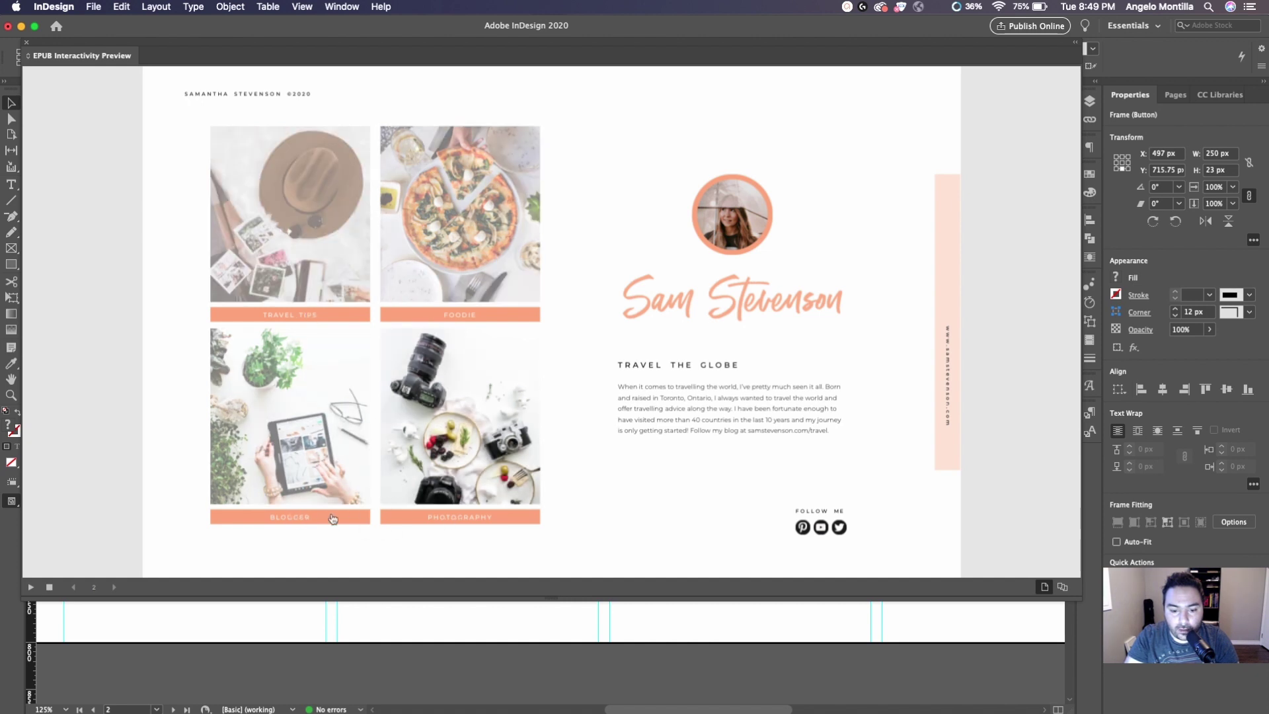
pyautogui.click(295, 521)
pyautogui.click(429, 318)
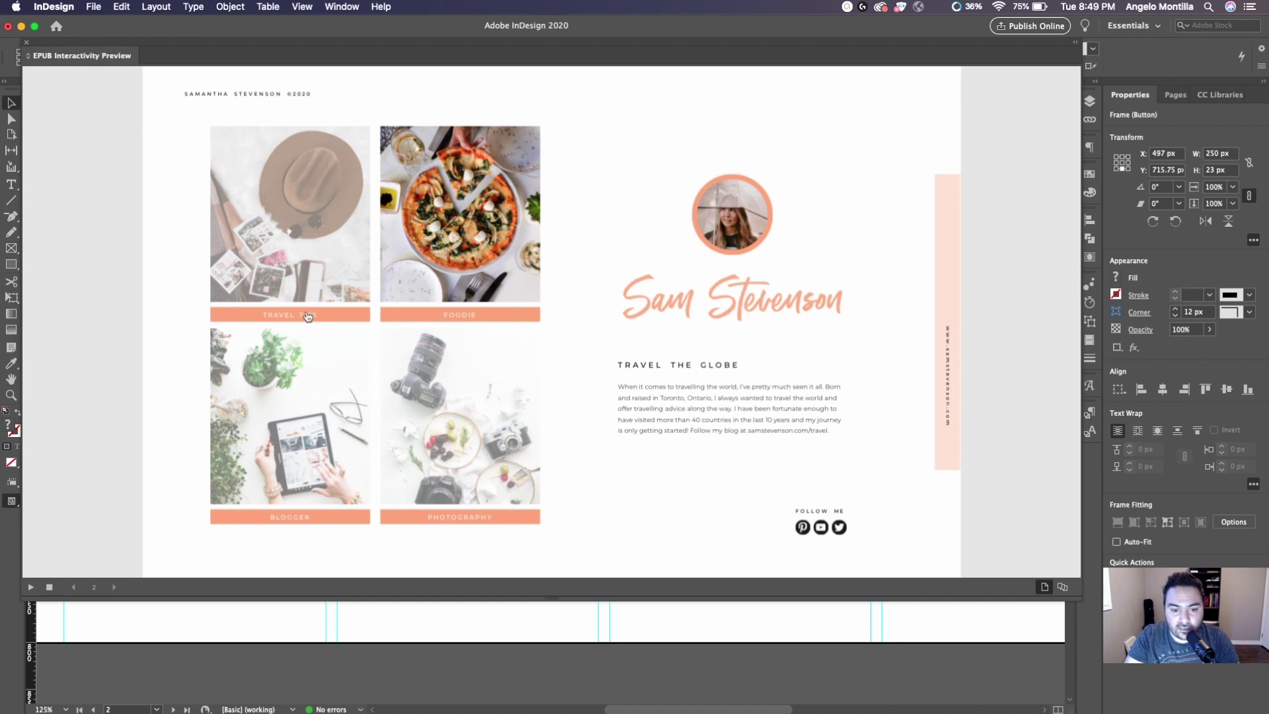
pyautogui.click(308, 317)
# Retest each bar's photo highlight once more, then close the EPUB Interactivity Preview.
pyautogui.click(440, 318)
pyautogui.click(284, 521)
pyautogui.click(439, 523)
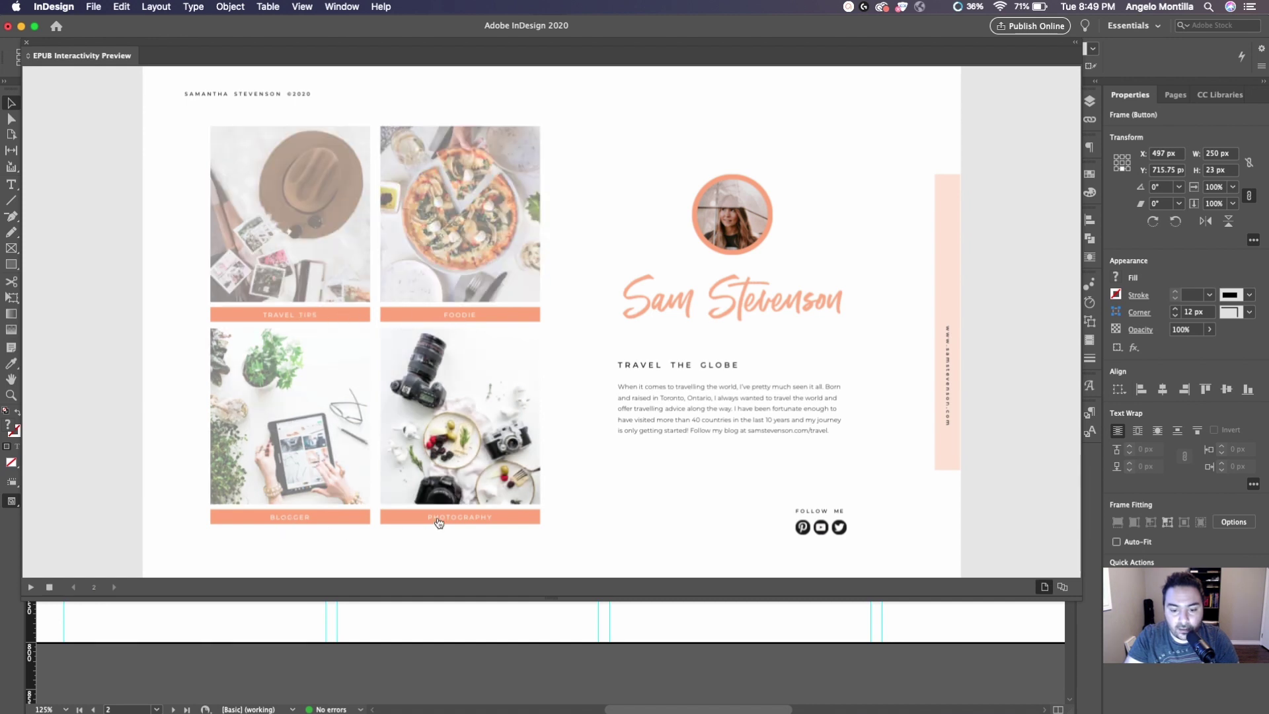
pyautogui.click(326, 520)
pyautogui.click(323, 322)
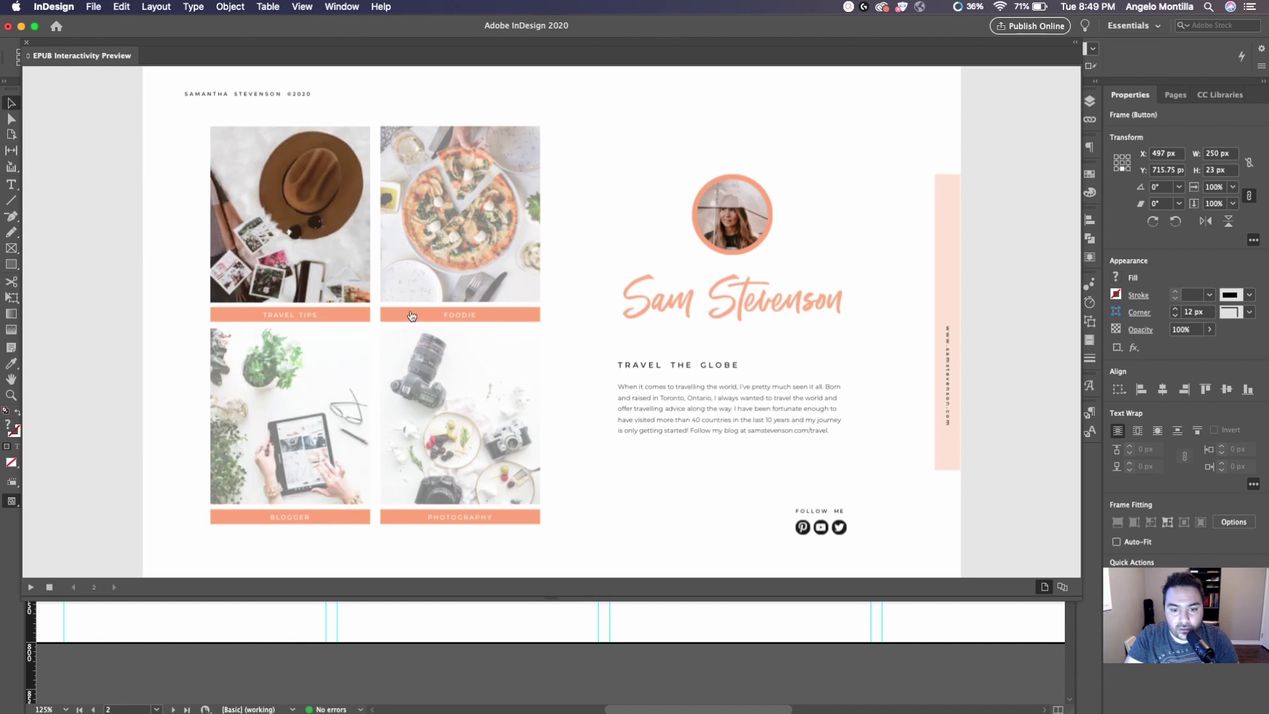
pyautogui.click(412, 316)
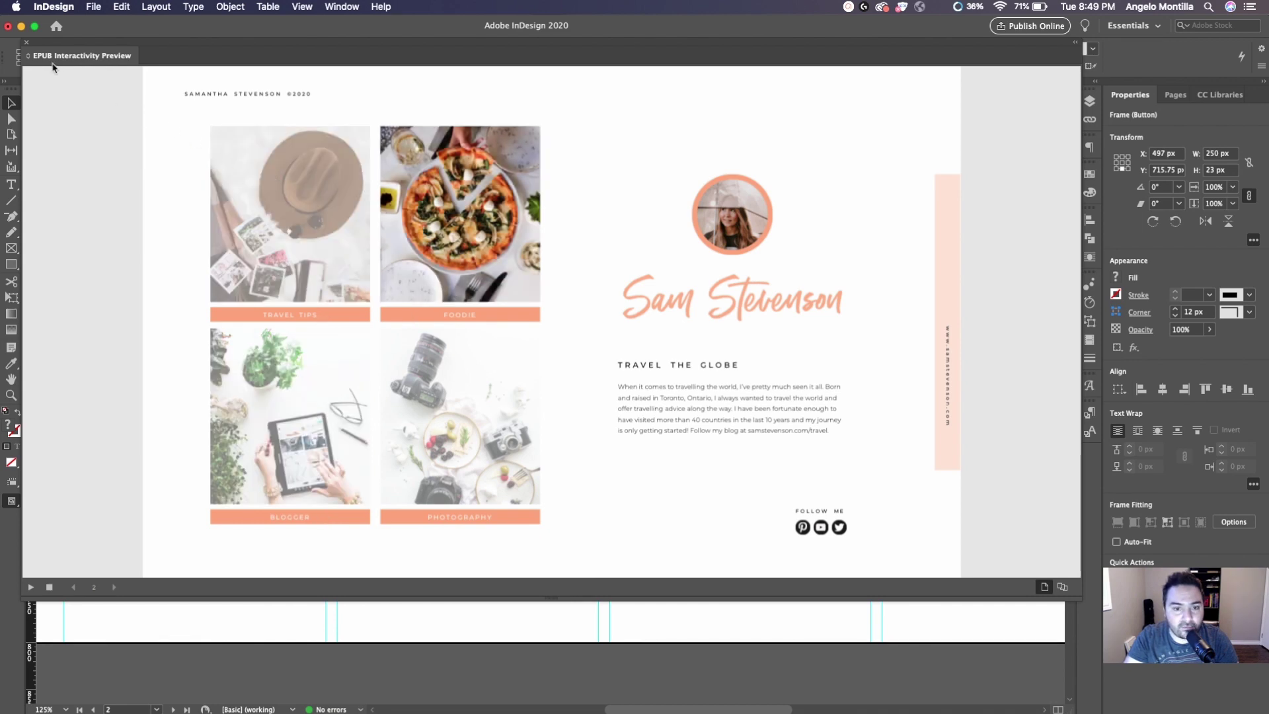
pyautogui.click(27, 45)
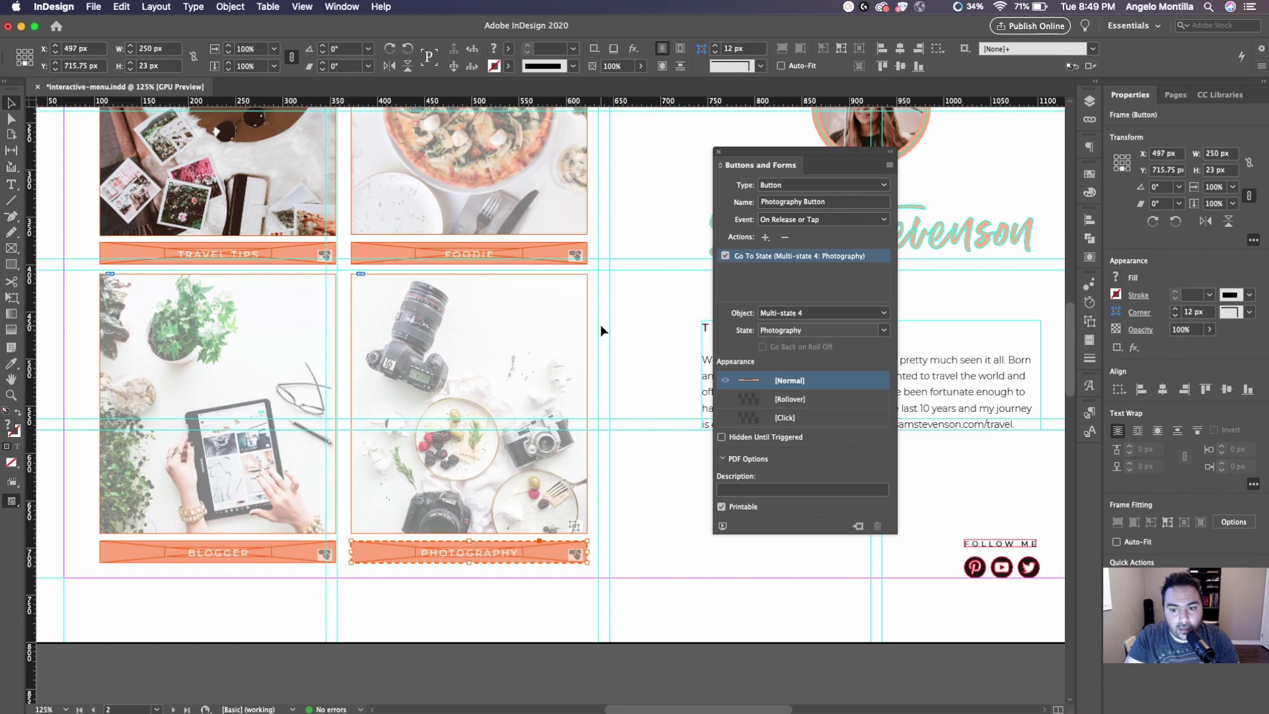
# Drag the TASTE & ENJOY text frame from the pasteboard onto the TRAVEL THE GLOBE copy.
pyautogui.press('super+minus')
pyautogui.moveTo(628, 312); pyautogui.dragTo(457, 353)
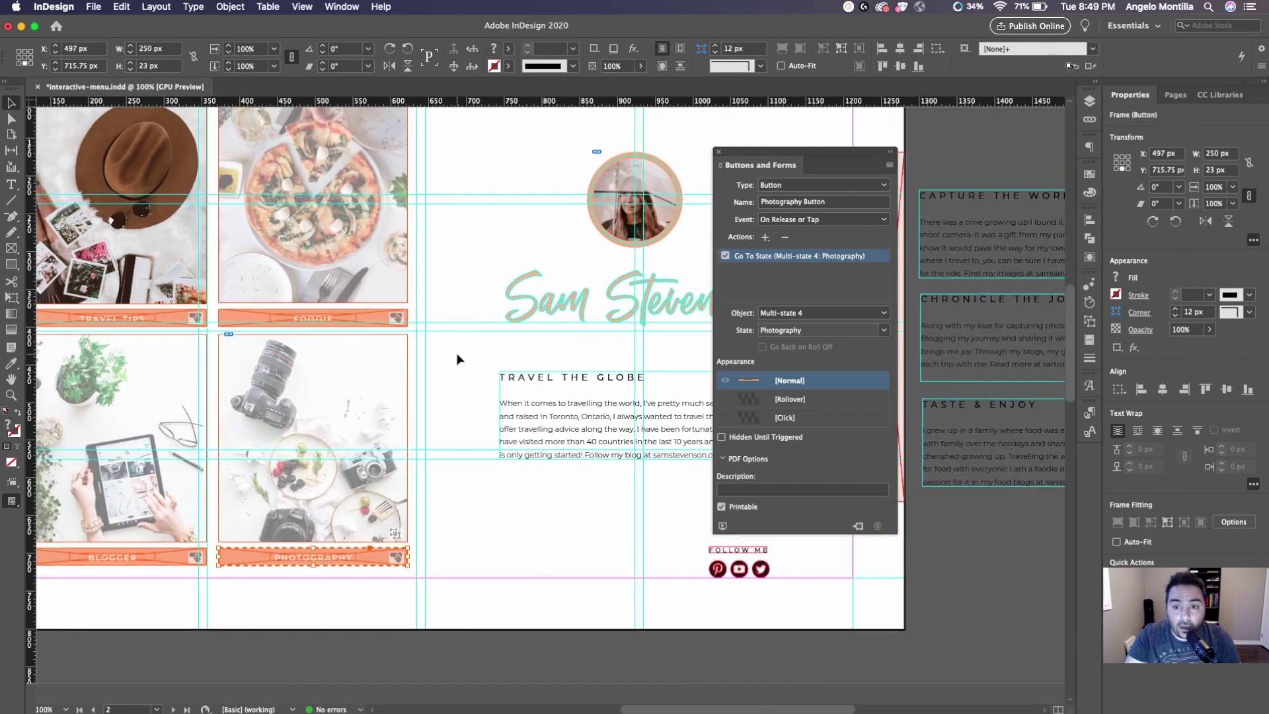
pyautogui.press('super+minus')
pyautogui.press('super+equal')
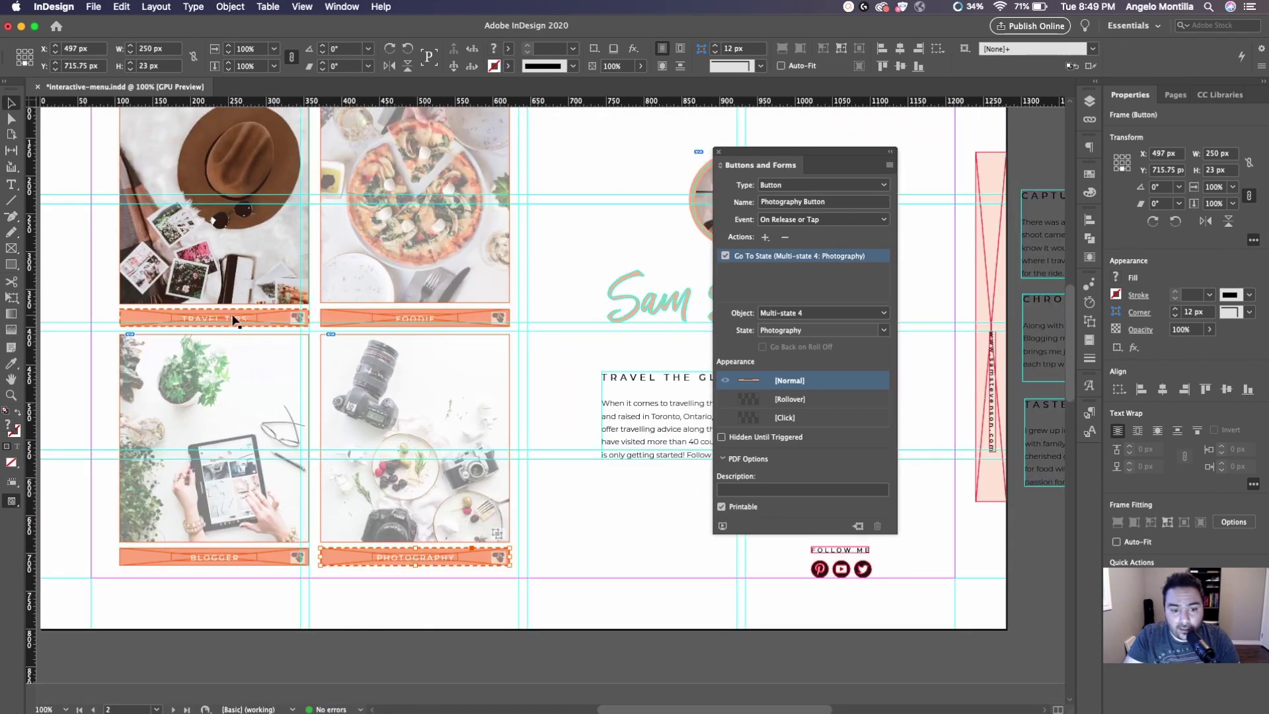
pyautogui.moveTo(414, 439); pyautogui.dragTo(300, 420)
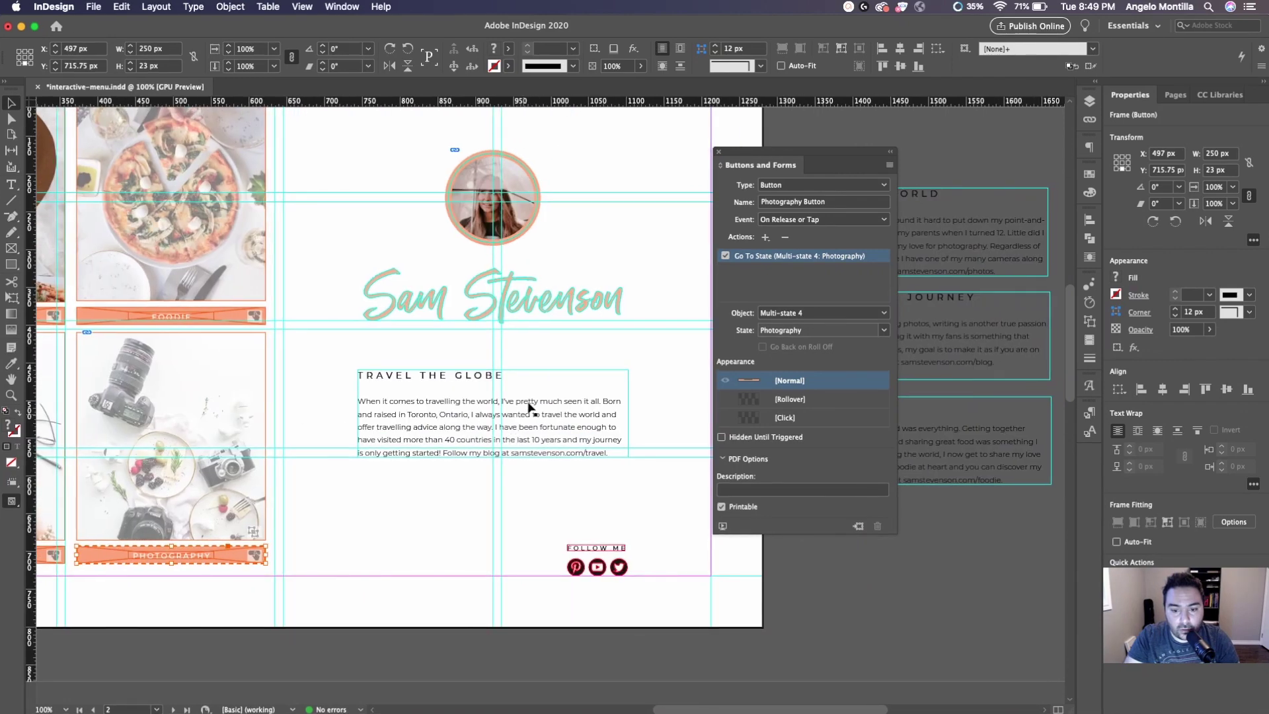
pyautogui.moveTo(552, 420); pyautogui.dragTo(326, 408)
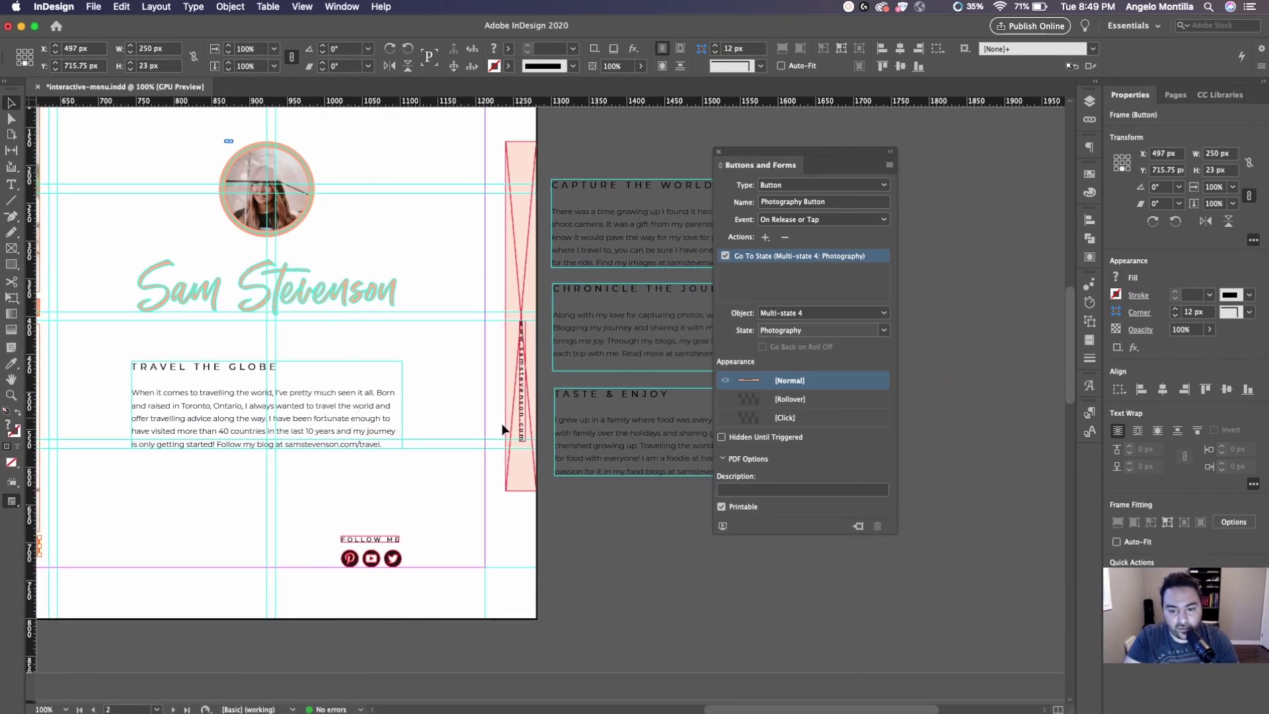
pyautogui.click(593, 425)
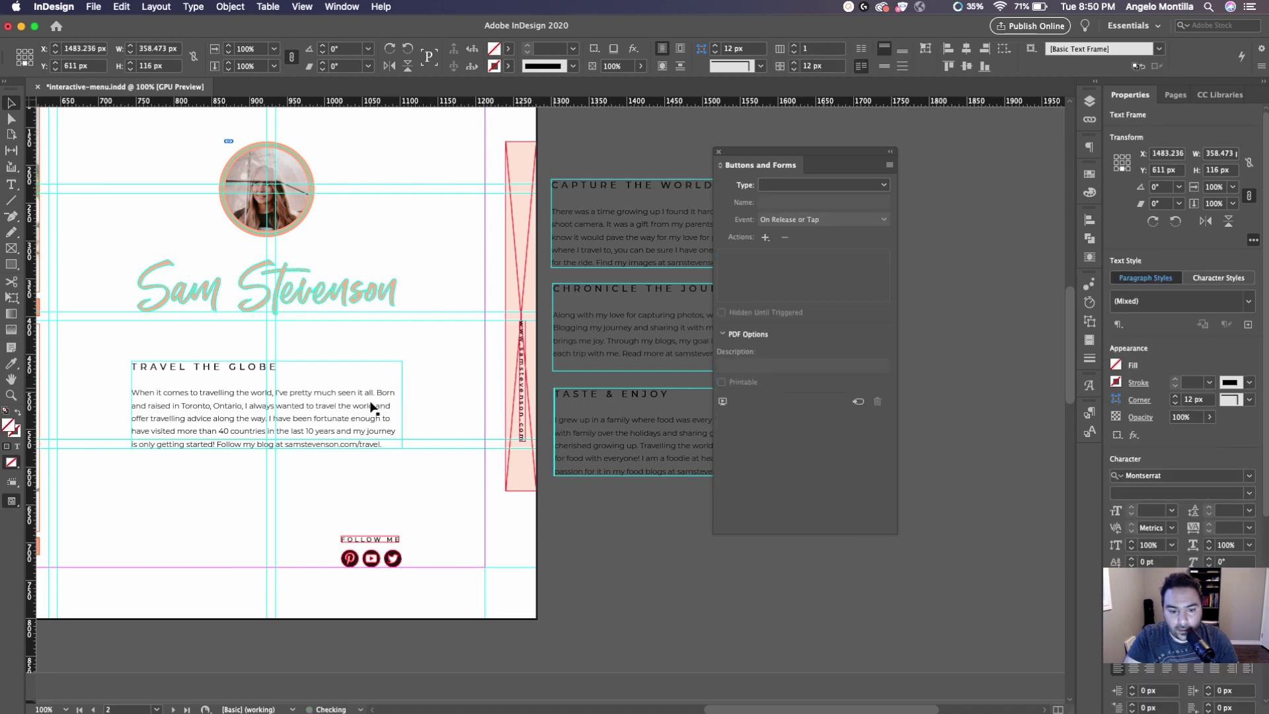
pyautogui.moveTo(215, 405)
pyautogui.mouseDown()
pyautogui.moveTo(134, 405)
pyautogui.moveTo(258, 387)
pyautogui.moveTo(225, 400)
pyautogui.moveTo(235, 395)
pyautogui.moveTo(239, 419)
pyautogui.moveTo(225, 427)
pyautogui.mouseUp()
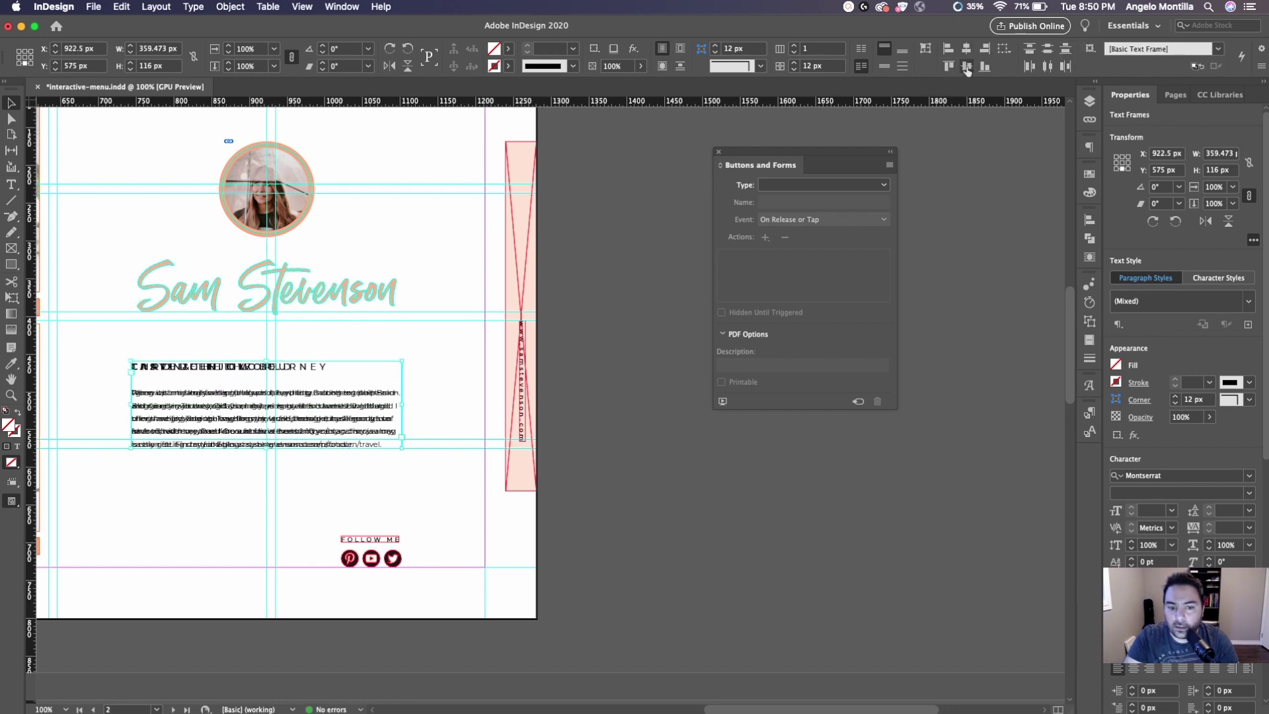
pyautogui.scroll(1, 211, 408)
pyautogui.hscroll(-3, 218, 409)
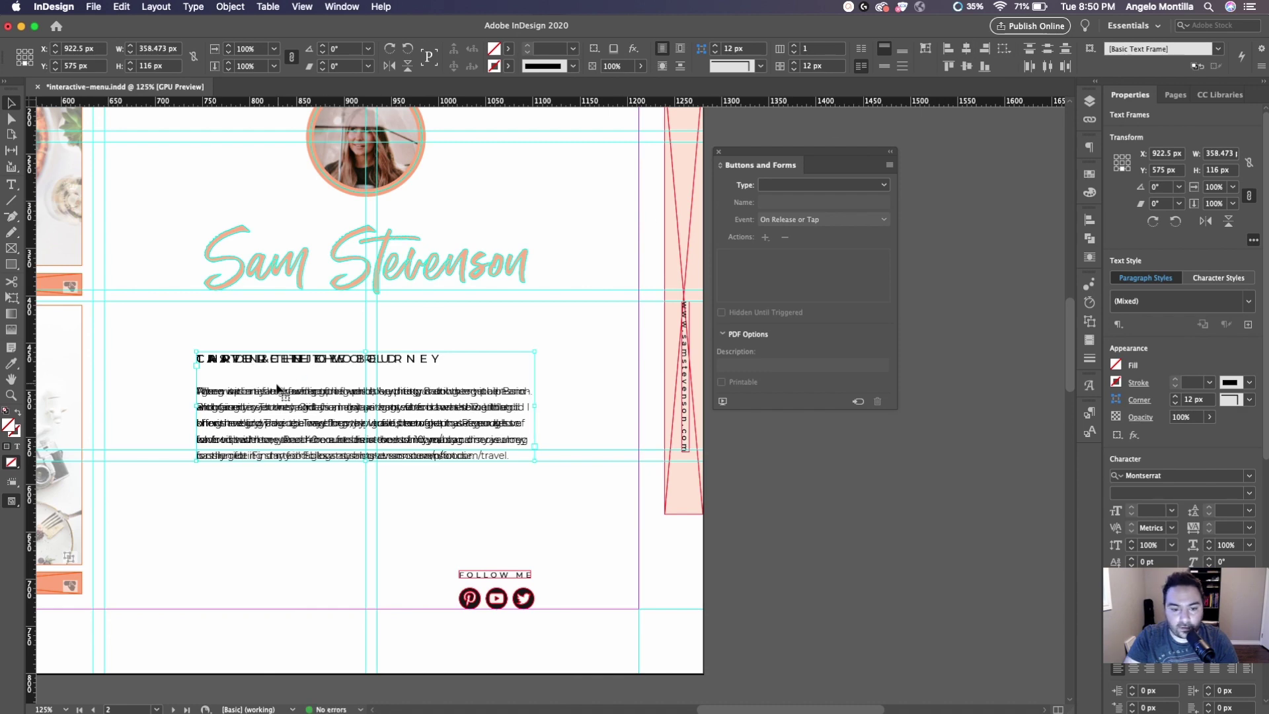
pyautogui.hscroll(-5, 325, 378)
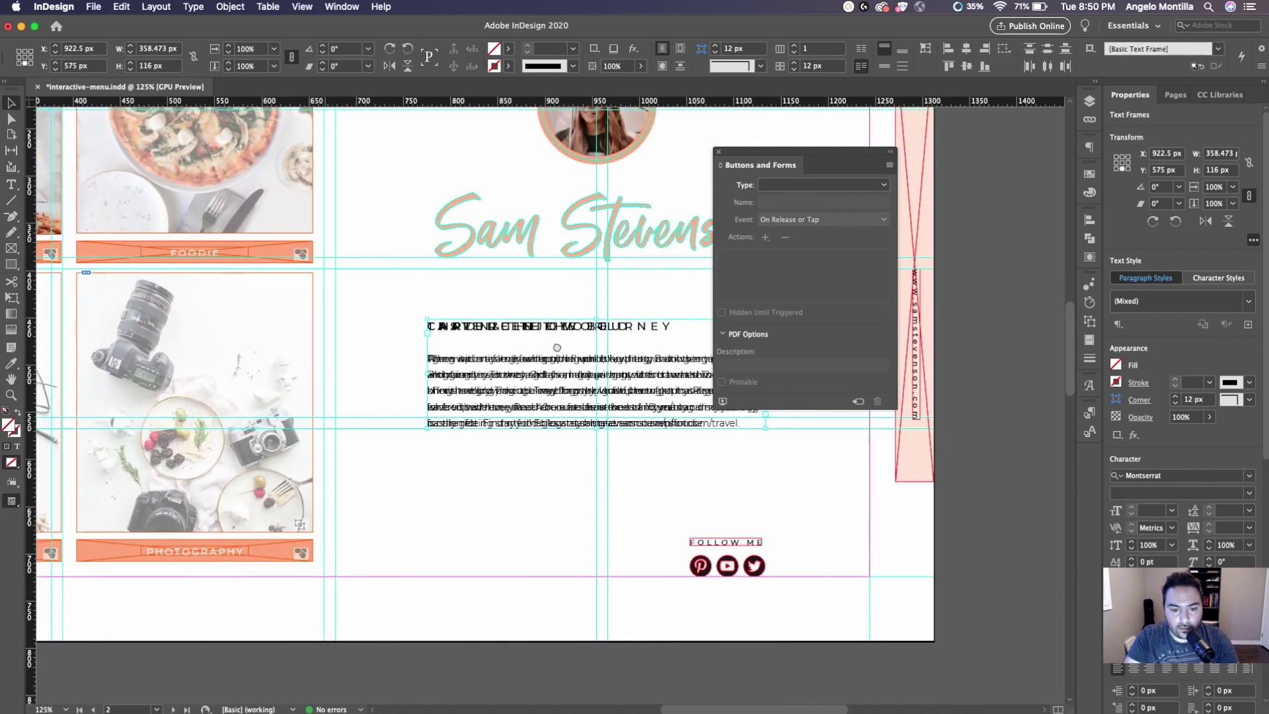
pyautogui.click(480, 302)
# Convert the stacked text frames into a multi-state object via Object States and preview each state.
pyautogui.moveTo(481, 302); pyautogui.dragTo(565, 450)
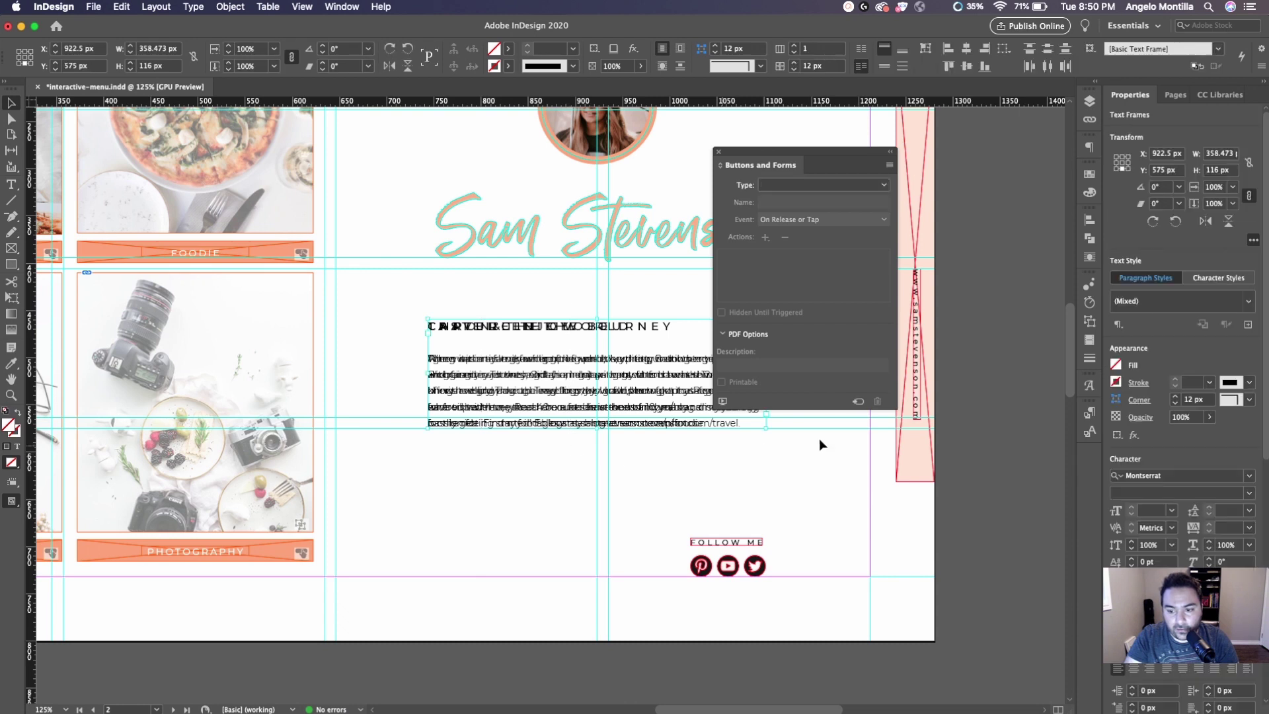
pyautogui.click(1090, 322)
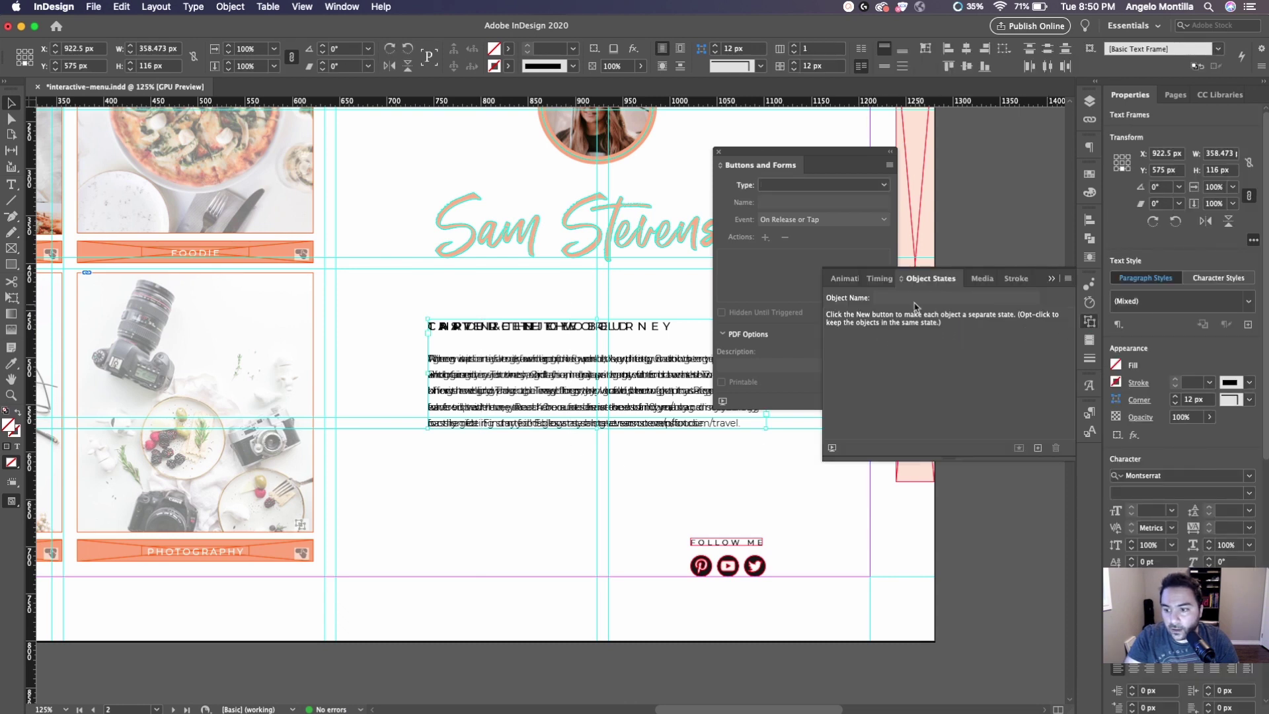
pyautogui.click(1039, 448)
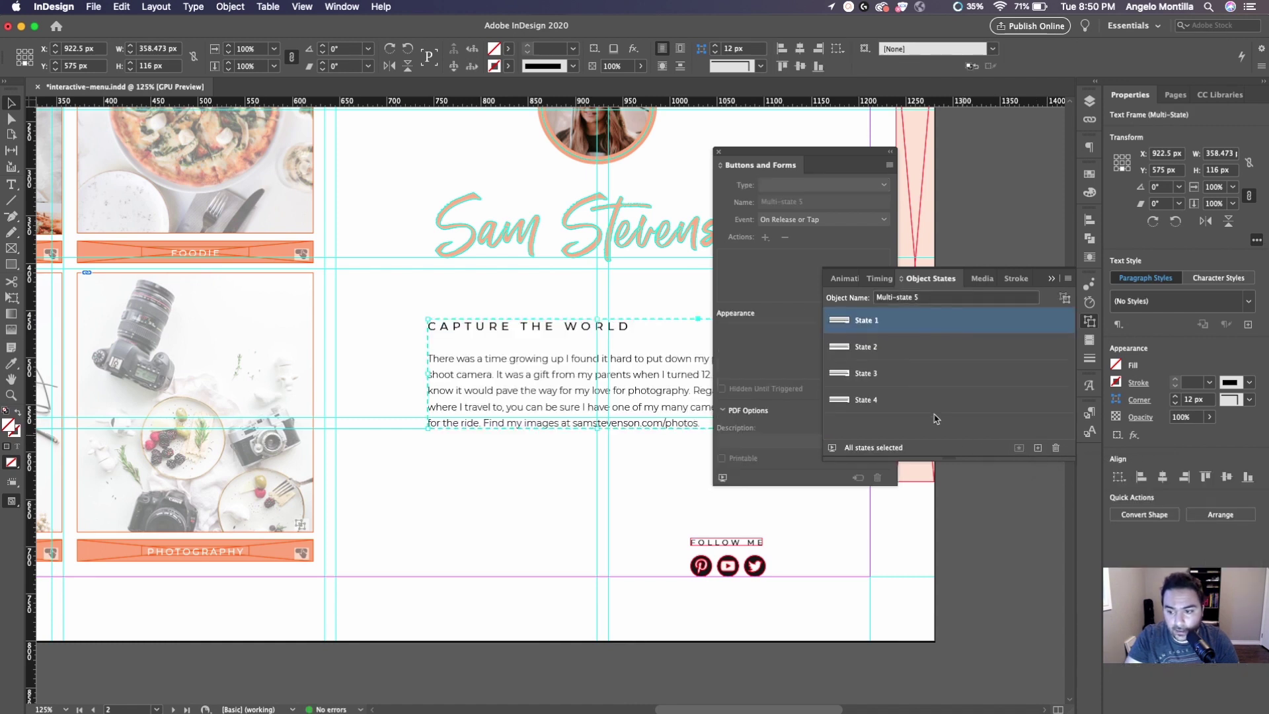
pyautogui.click(860, 347)
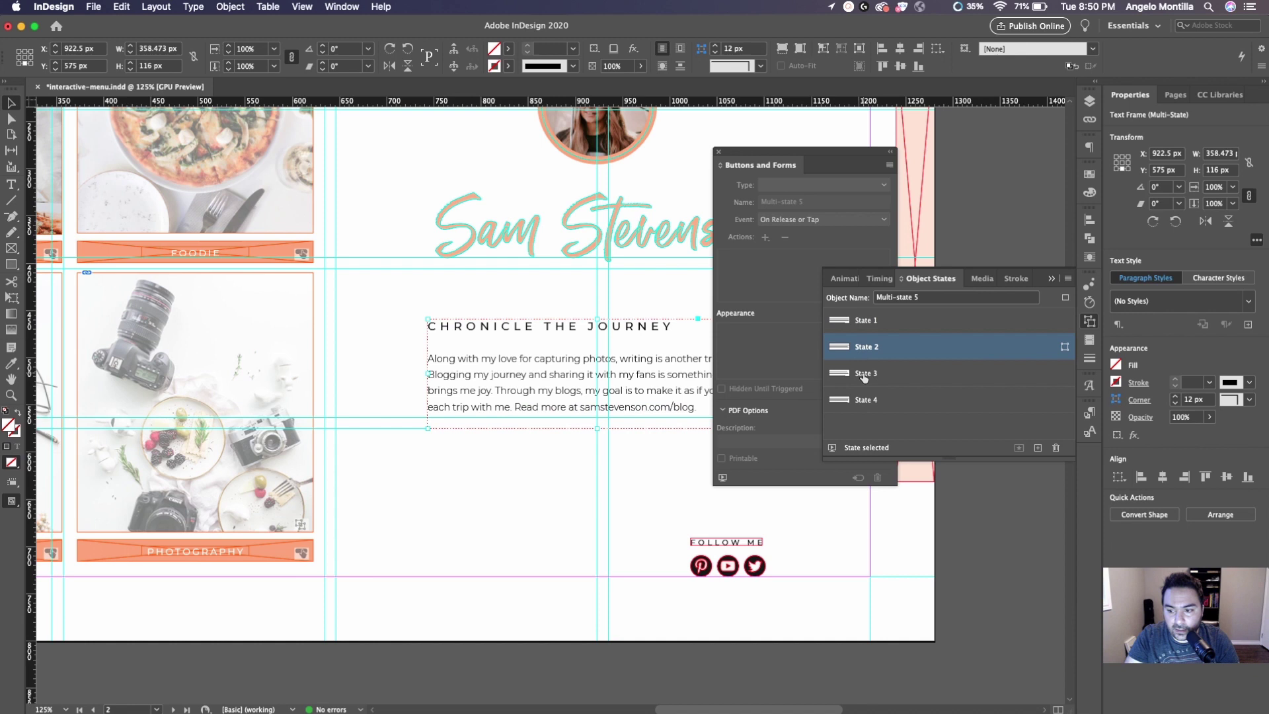
pyautogui.click(859, 373)
pyautogui.click(859, 400)
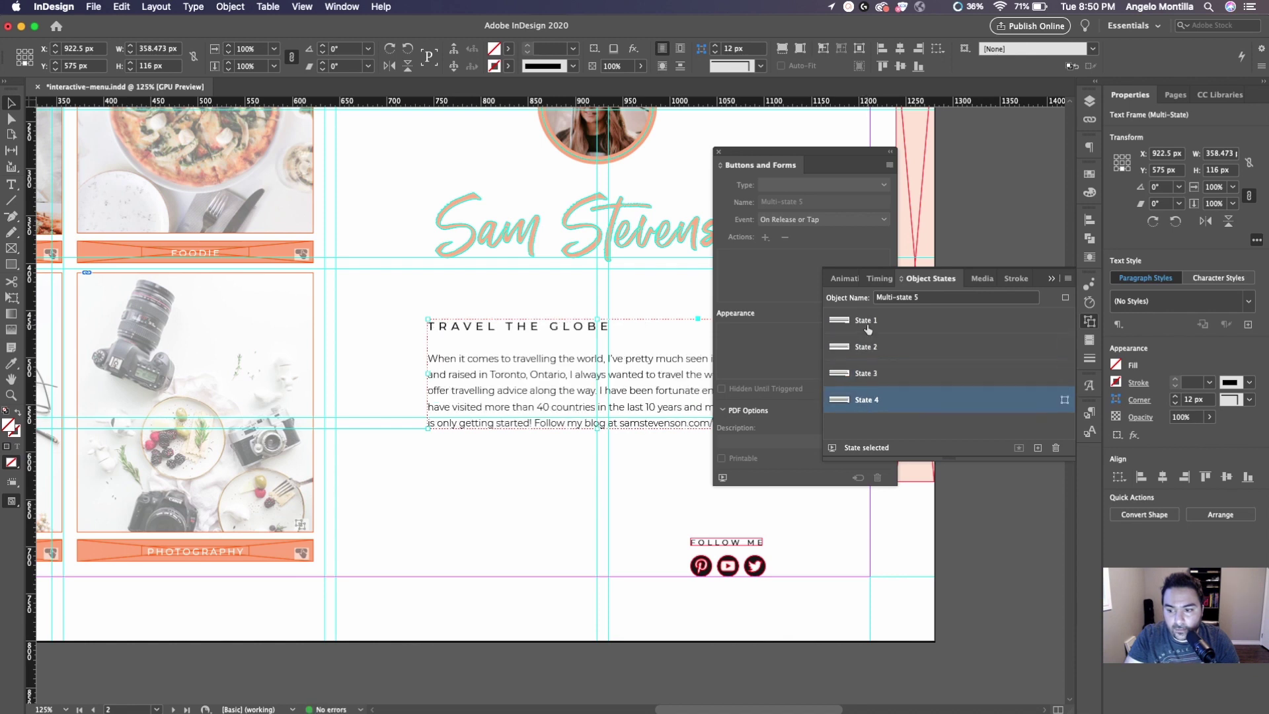
pyautogui.click(866, 323)
pyautogui.click(859, 374)
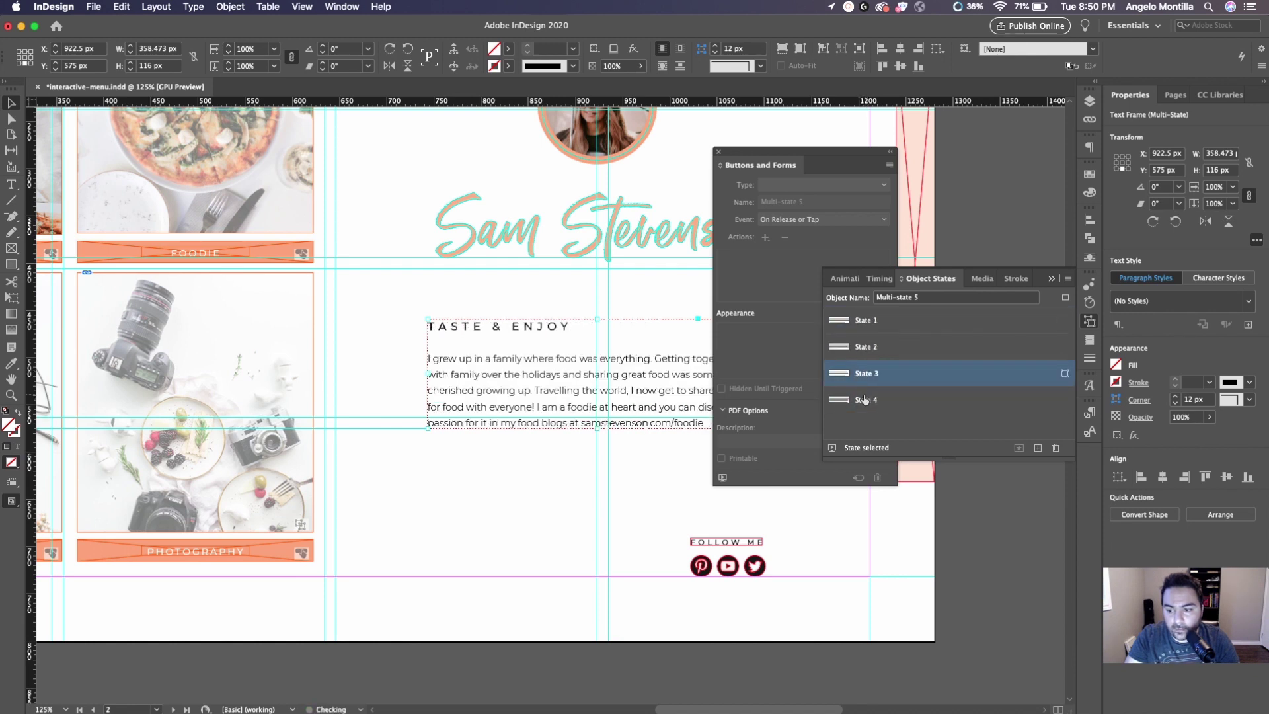
pyautogui.click(863, 399)
pyautogui.click(870, 383)
pyautogui.click(870, 399)
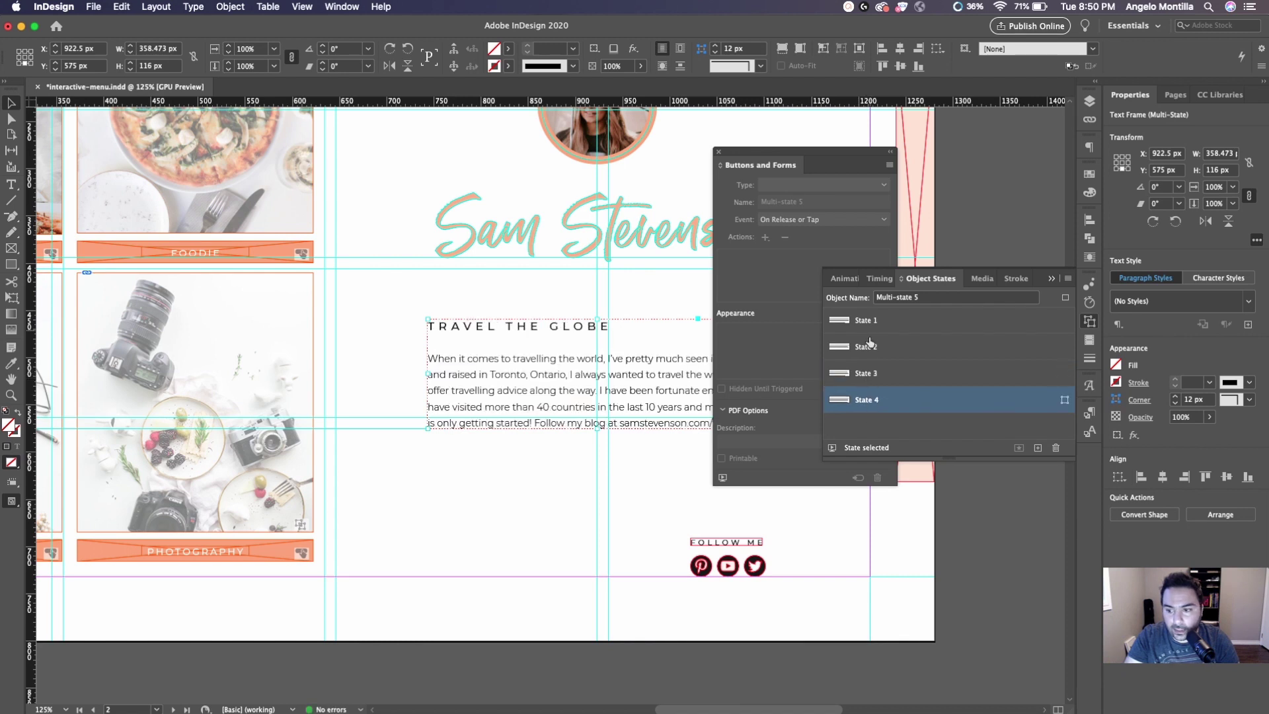
# Reorder the states: Travel the Globe first, Taste & Enjoy second, Chronicle the Journey third.
pyautogui.moveTo(870, 401); pyautogui.dragTo(876, 321)
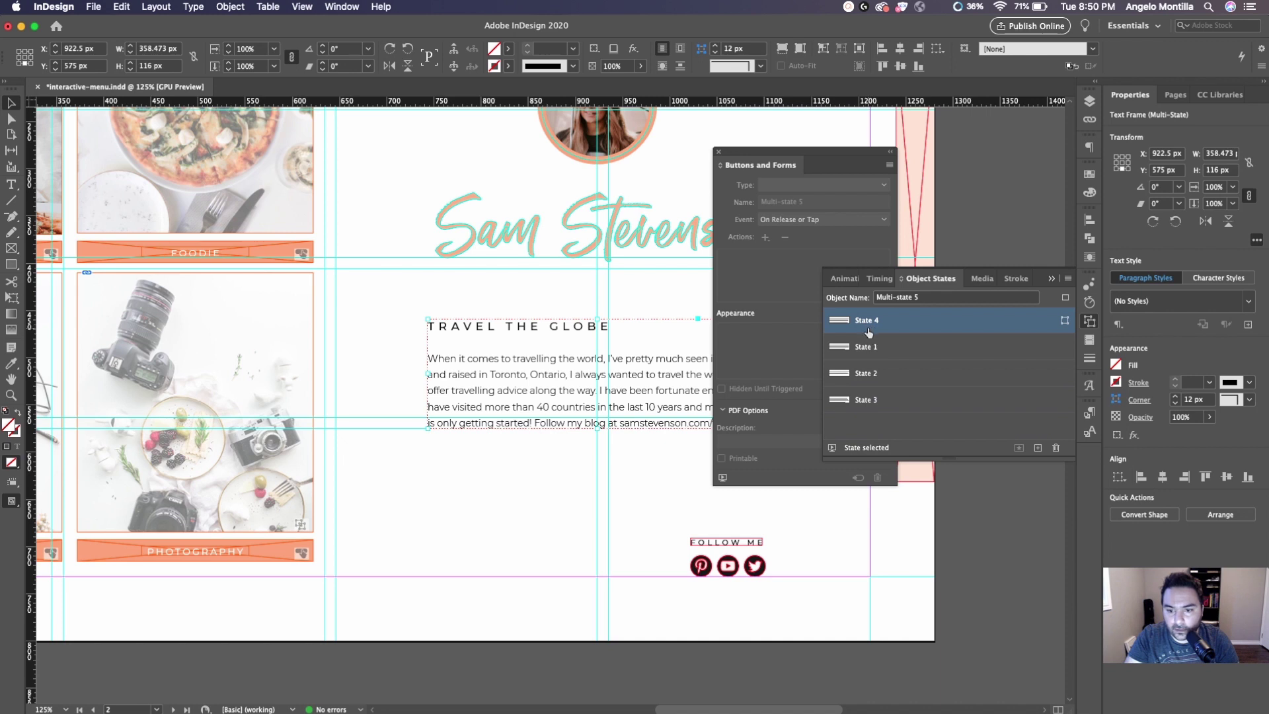
pyautogui.click(867, 347)
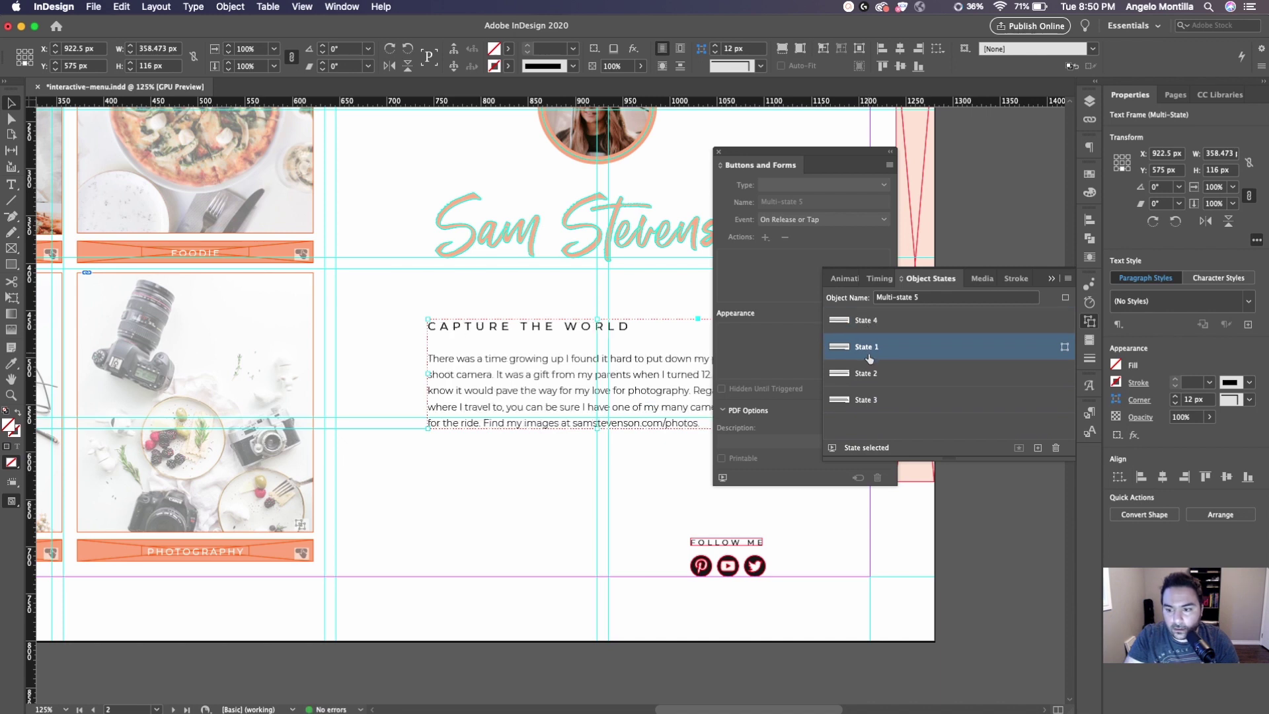
pyautogui.click(870, 373)
pyautogui.click(867, 402)
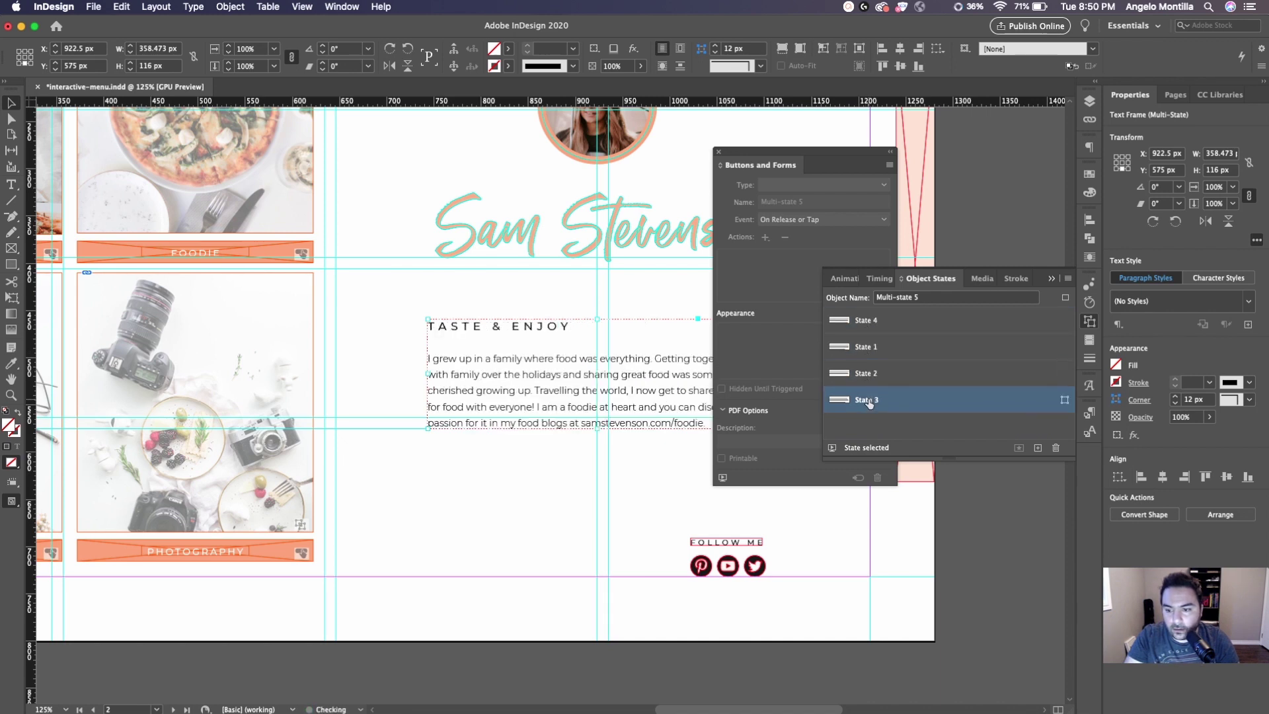
pyautogui.moveTo(869, 404); pyautogui.dragTo(868, 343)
pyautogui.click(873, 375)
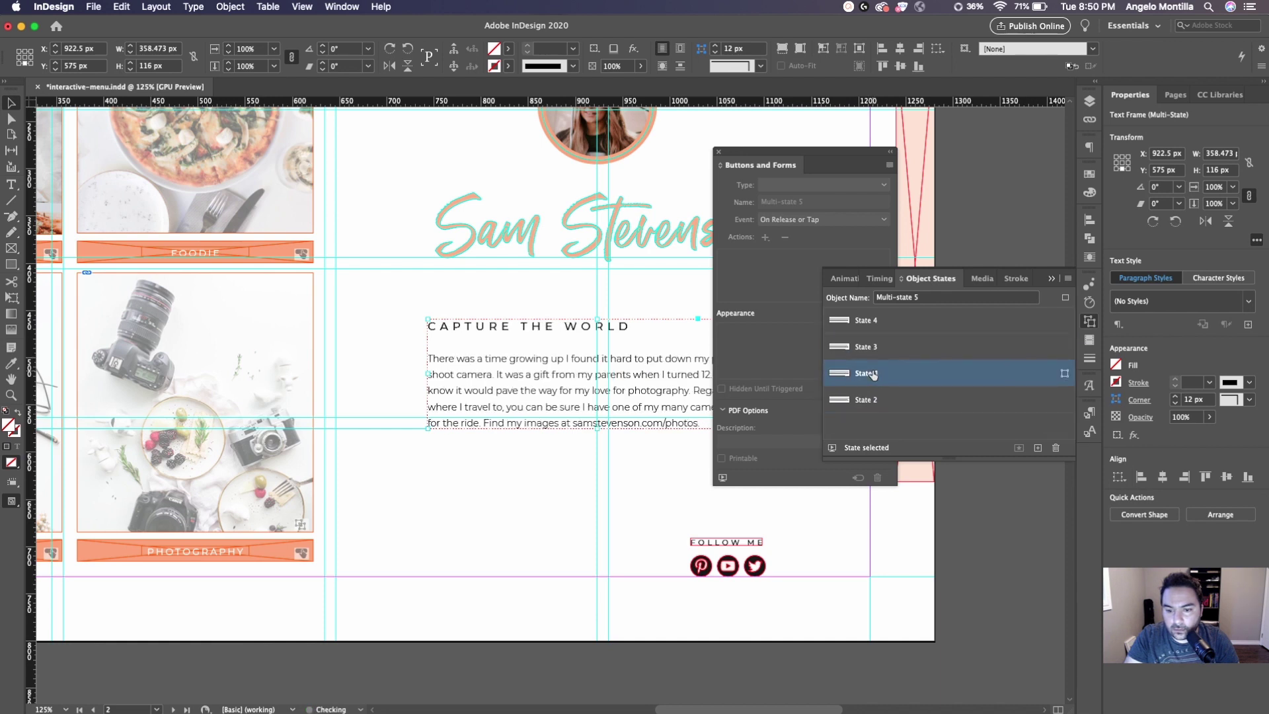
pyautogui.click(866, 399)
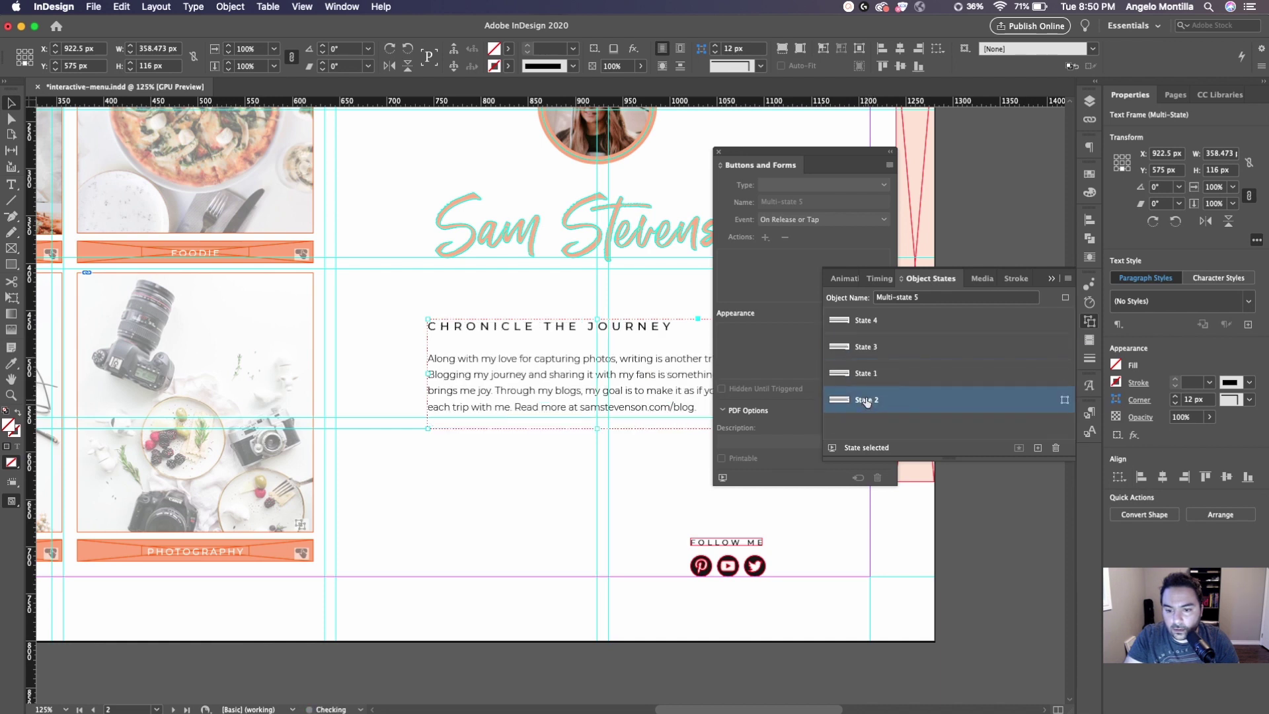
pyautogui.moveTo(866, 399); pyautogui.dragTo(870, 341)
pyautogui.click(869, 326)
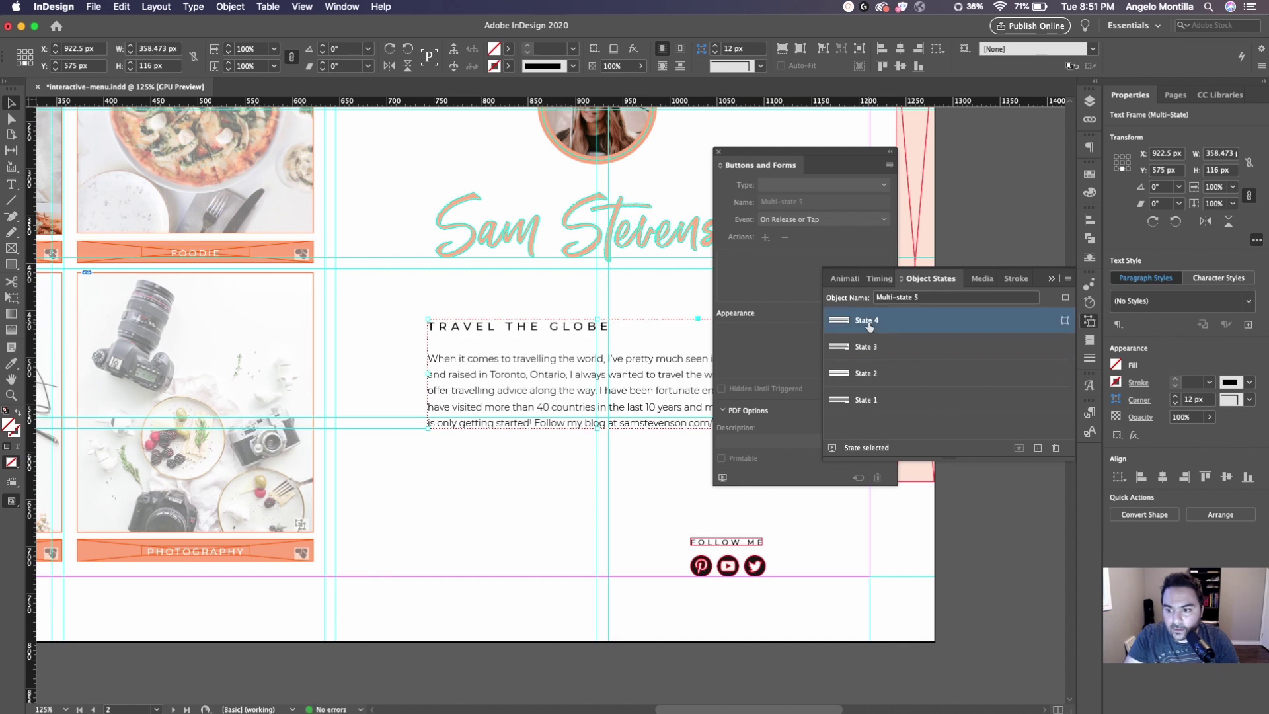
# Rename the first two states Travel Tips and Taste and Enjoy.
pyautogui.doubleClick(870, 322)
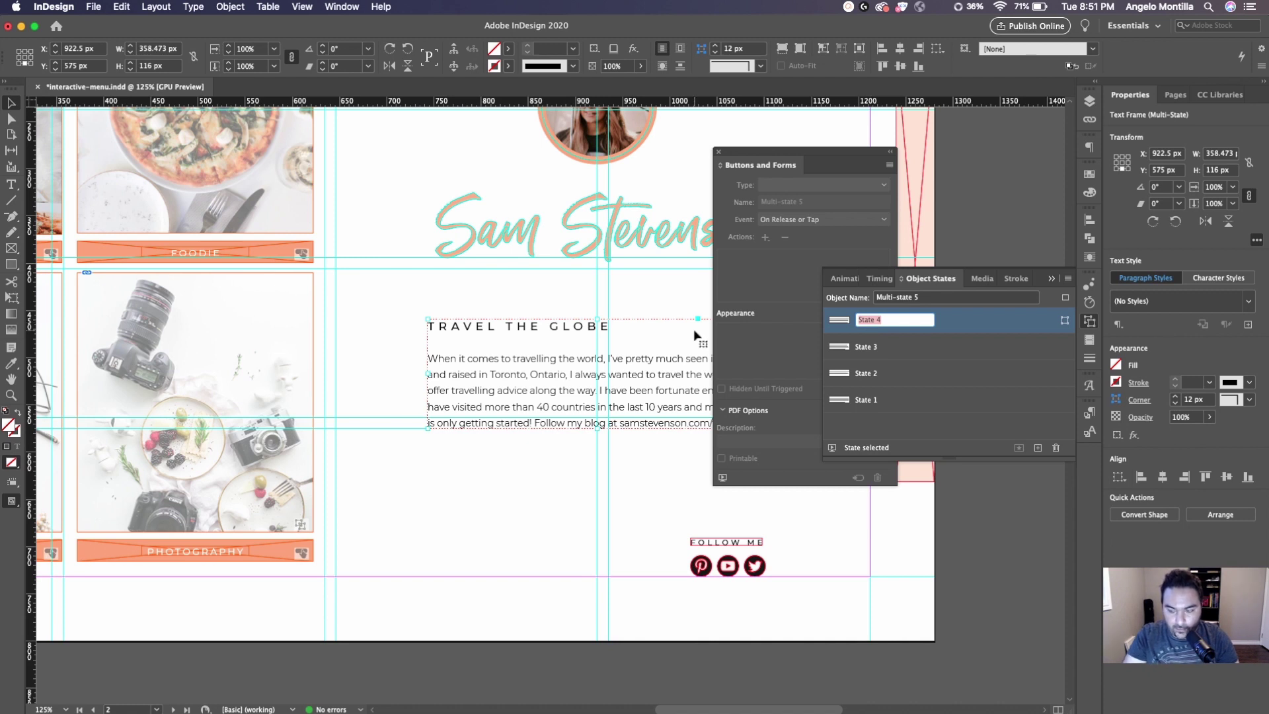
pyautogui.write('Travel')
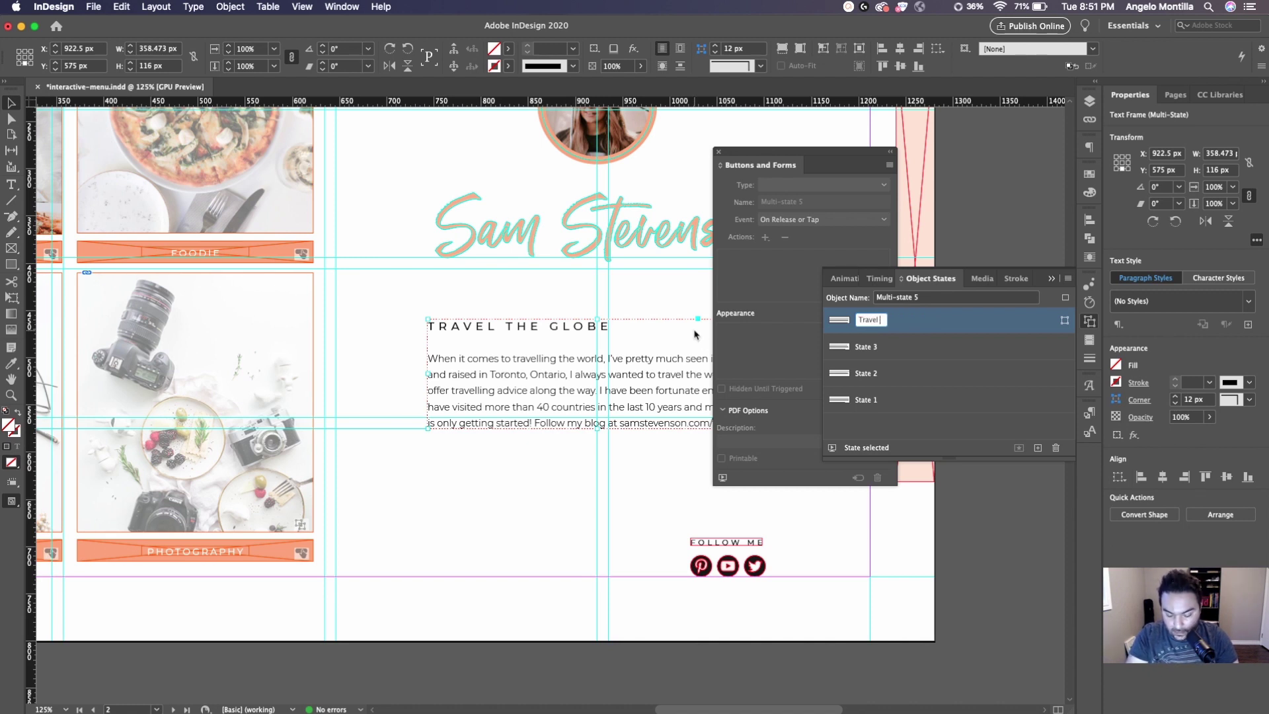
pyautogui.write(' Tips')
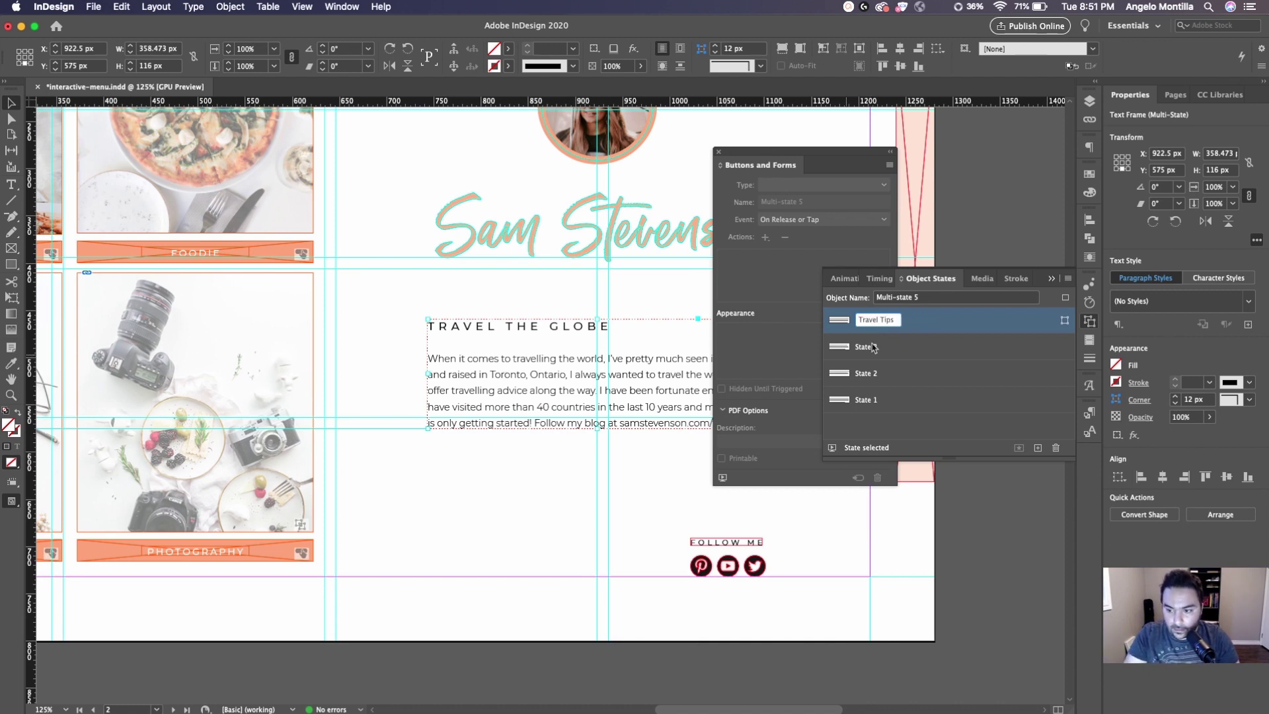
pyautogui.click(874, 349)
pyautogui.doubleClick(874, 349)
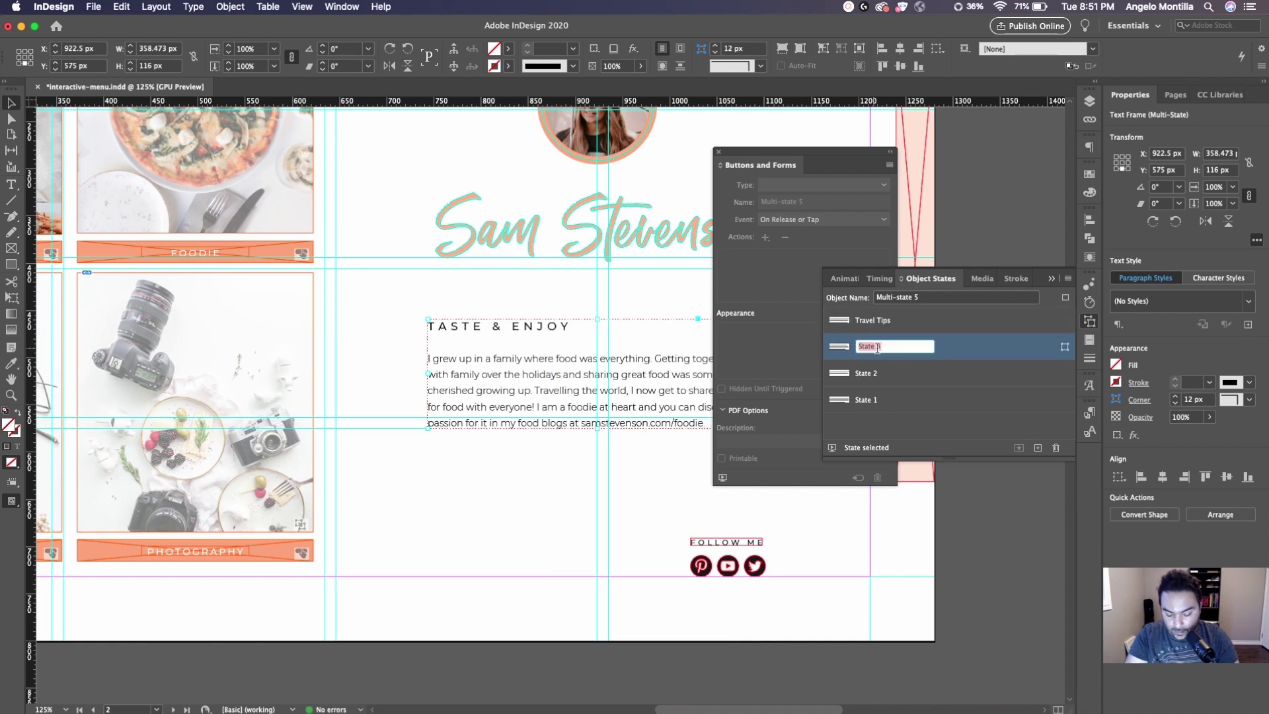
pyautogui.write('Taste and Enjoy')
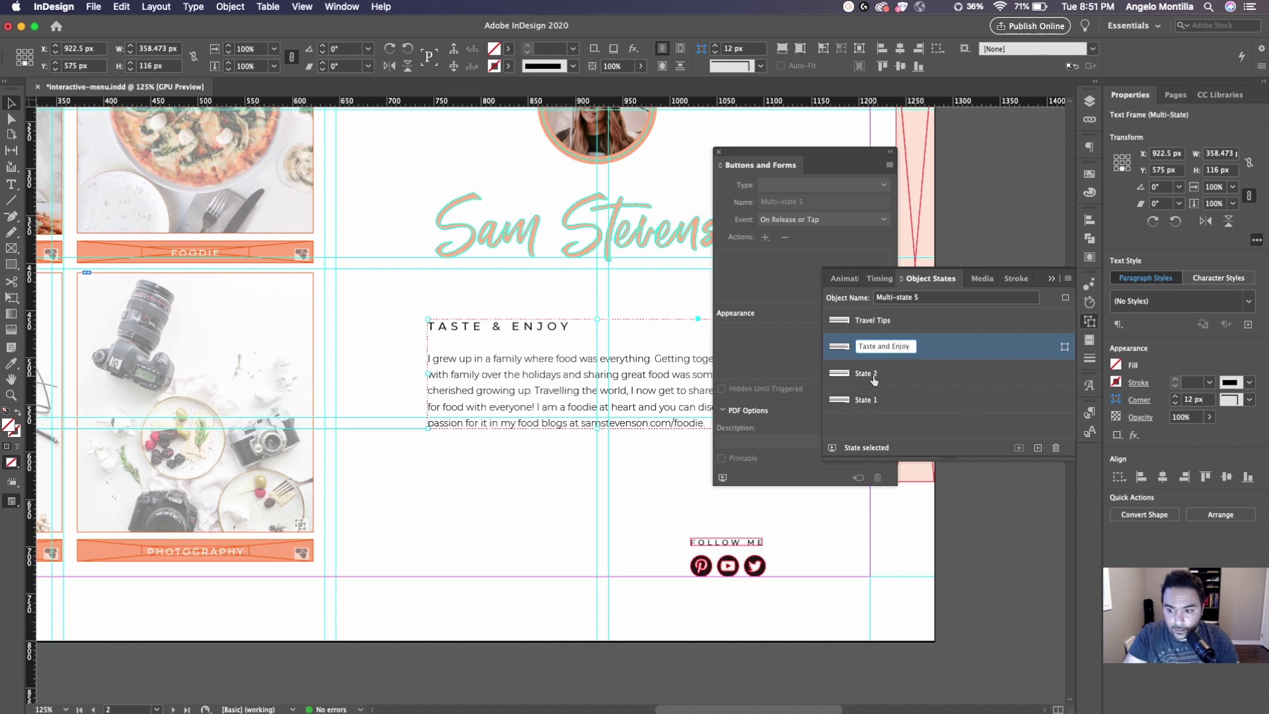
pyautogui.click(874, 379)
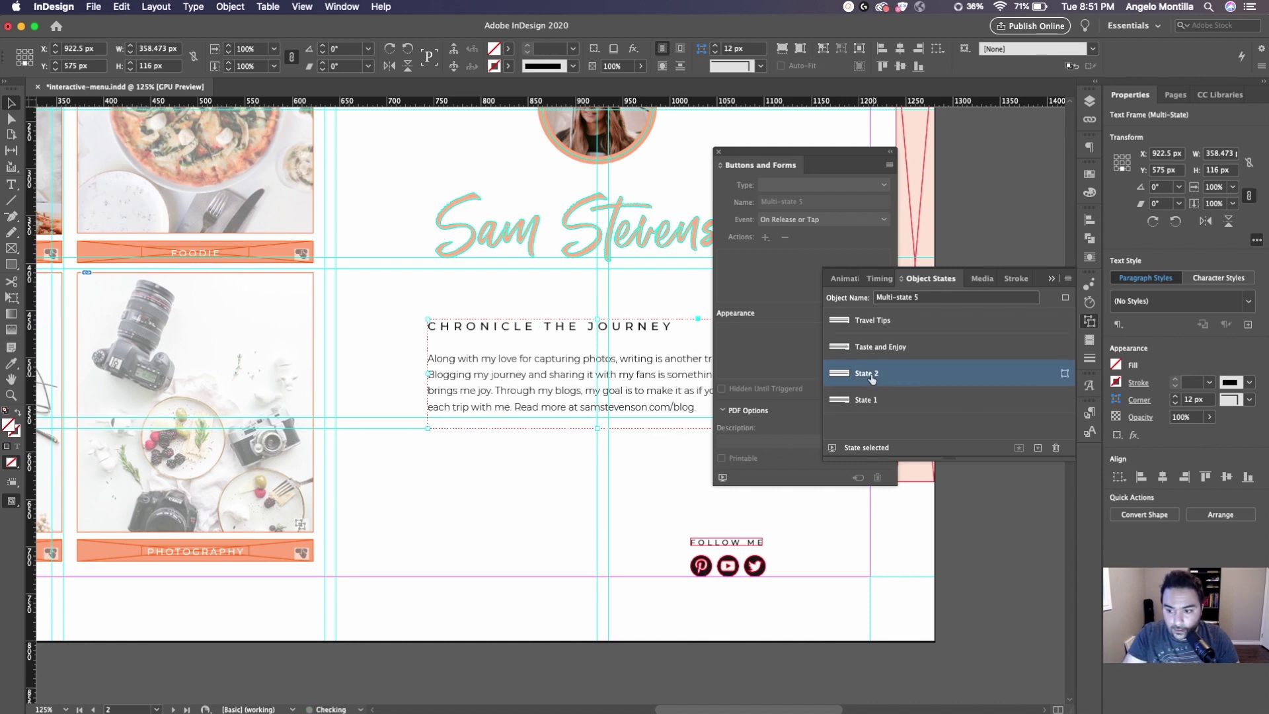
# Rename the last two states Chronicle The Journey and Capture the World.
pyautogui.doubleClick(869, 375)
pyautogui.write('C')
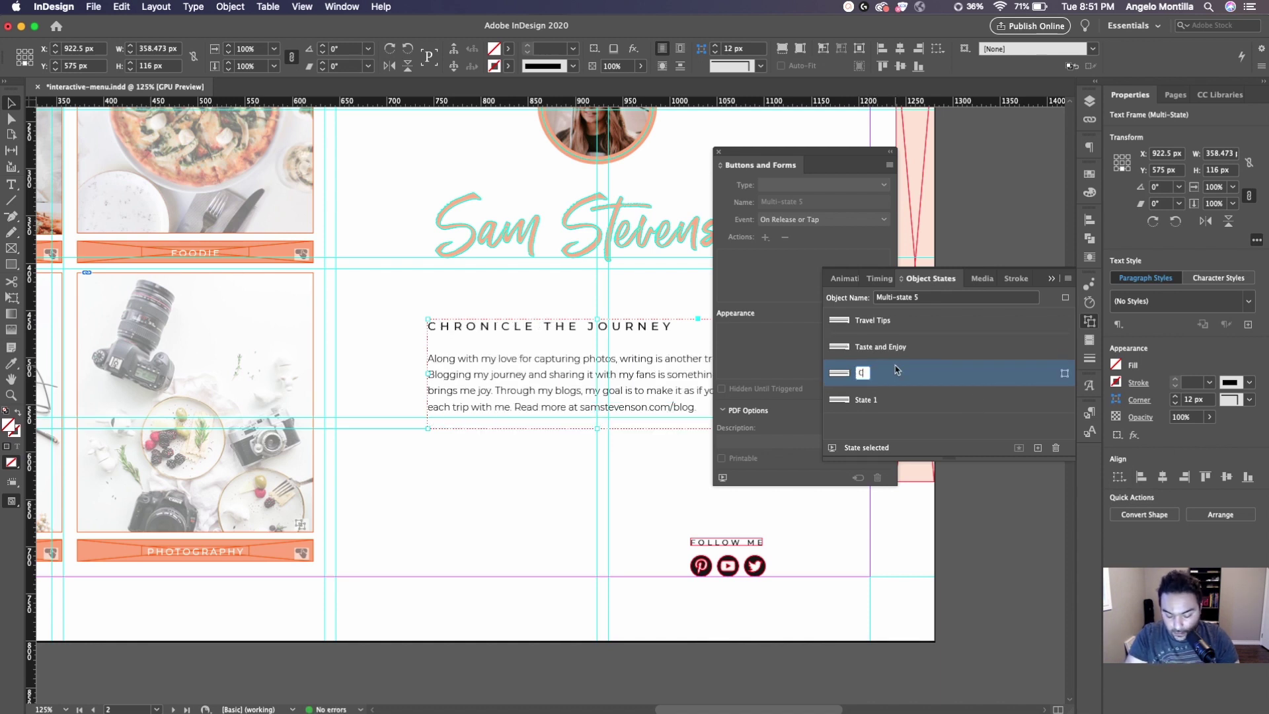
pyautogui.write('hronicle The Hou')
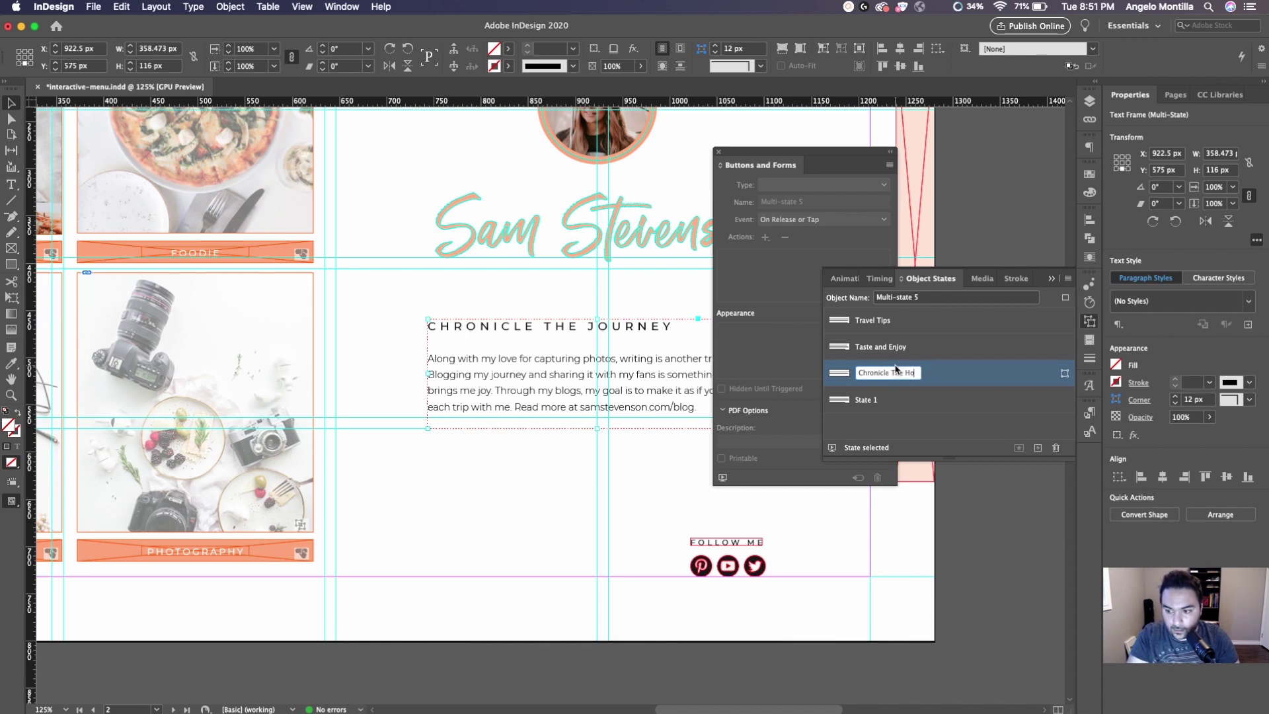
pyautogui.write('rney')
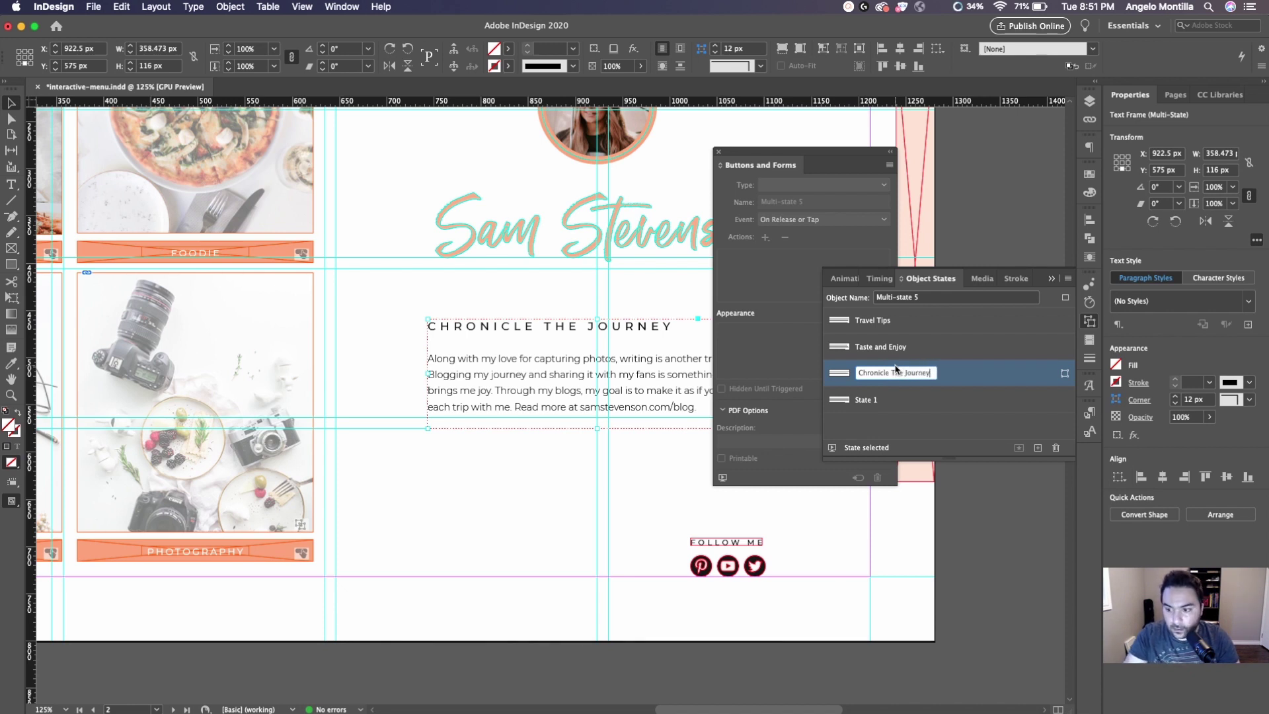
pyautogui.click(867, 403)
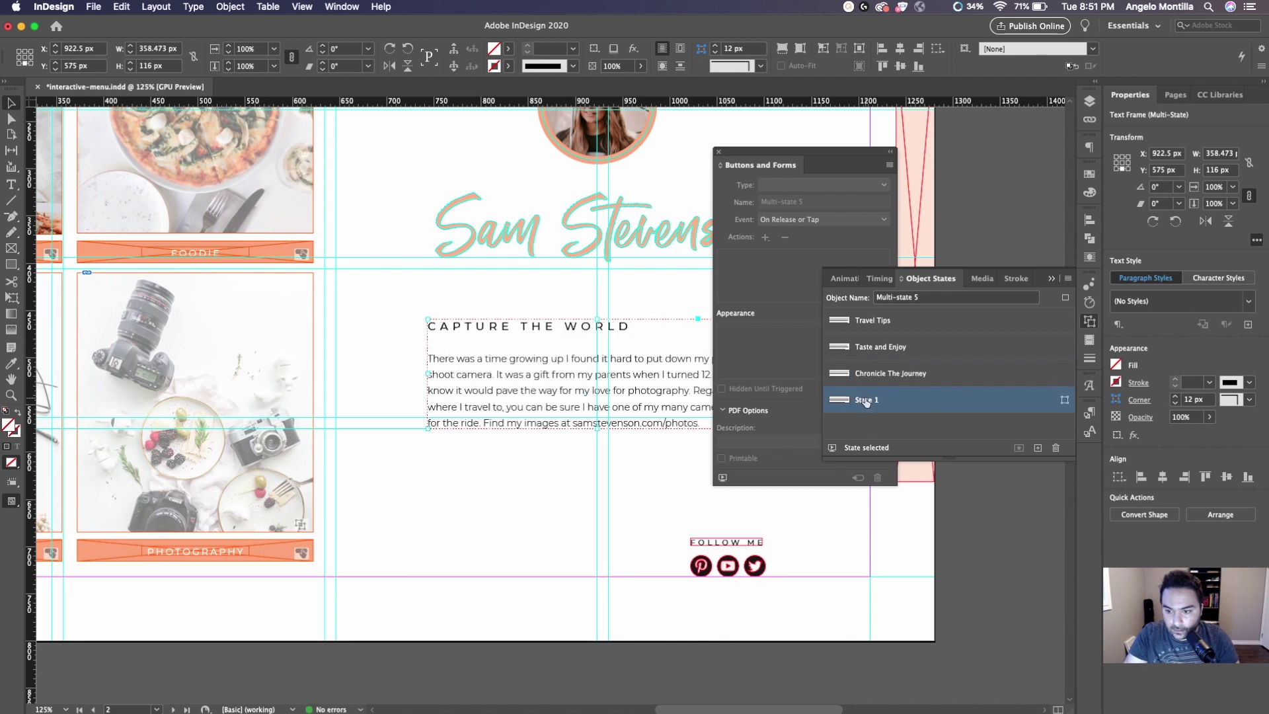
pyautogui.doubleClick(866, 402)
pyautogui.write('Captur')
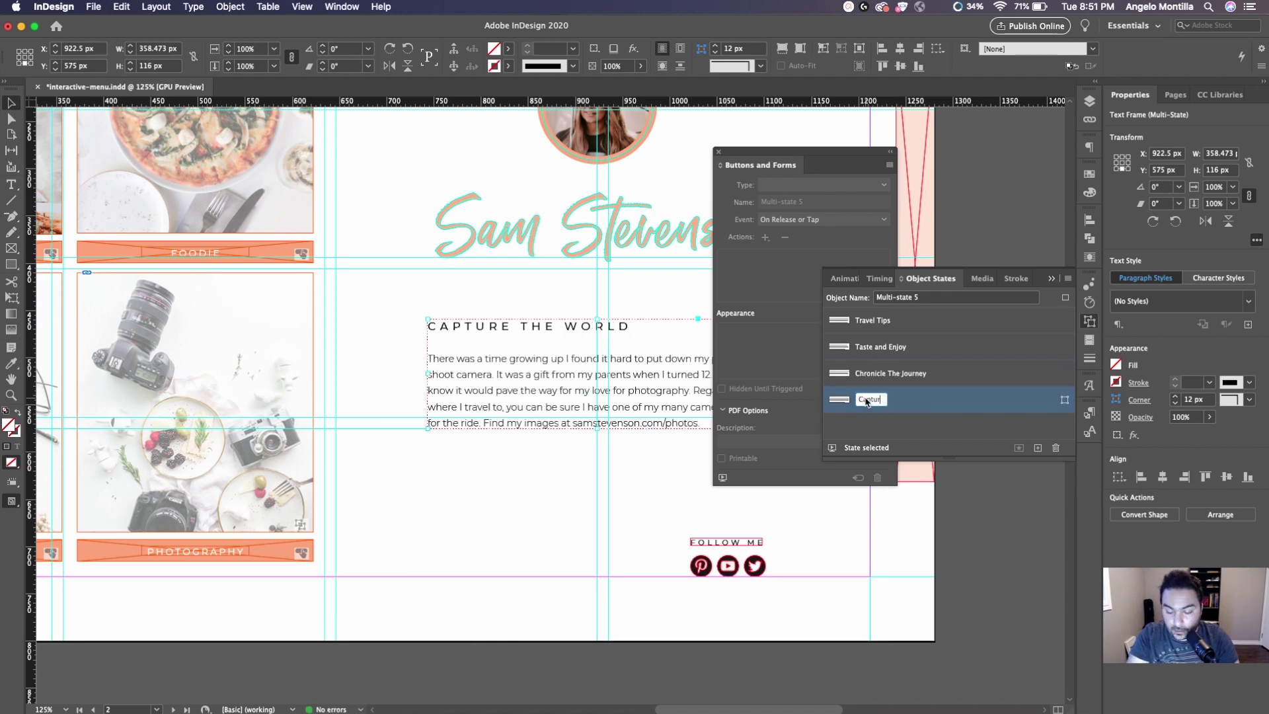
pyautogui.write('e the World')
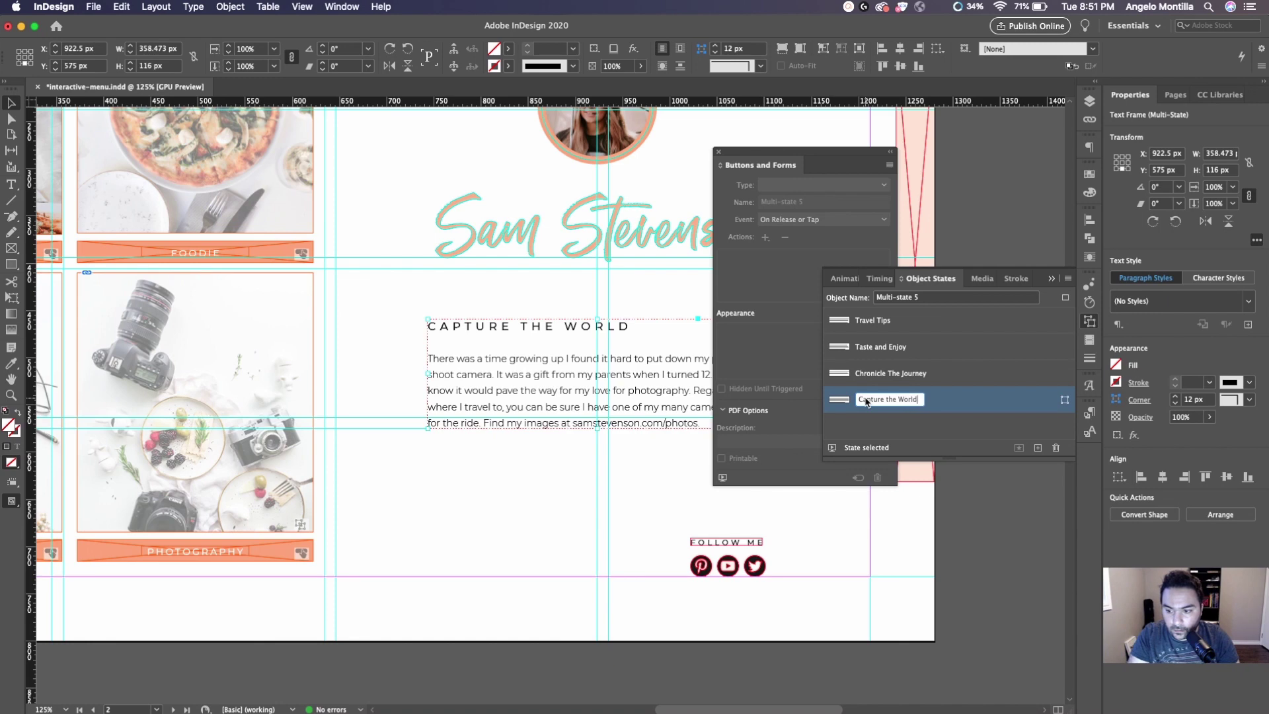
pyautogui.press('Return')
# Add a Go To State action to the Travel Tips button targeting Multi-state 5.
pyautogui.click(419, 304)
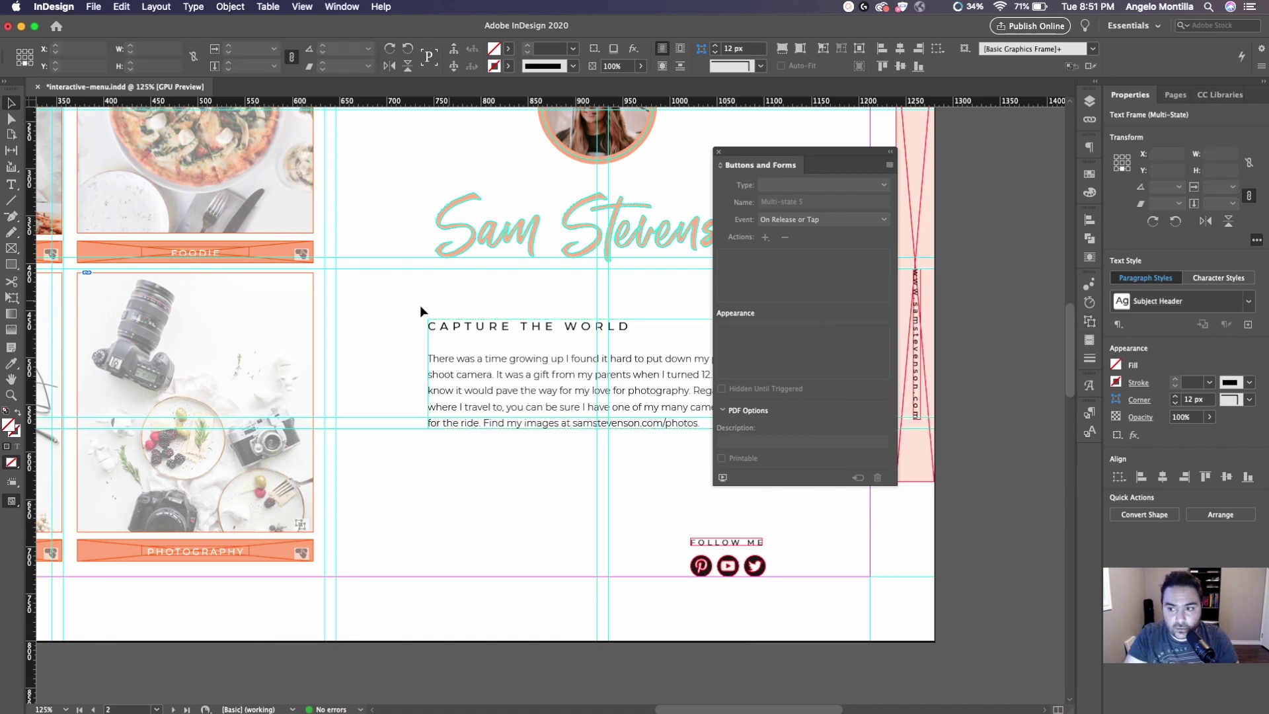
pyautogui.moveTo(383, 306); pyautogui.dragTo(565, 307)
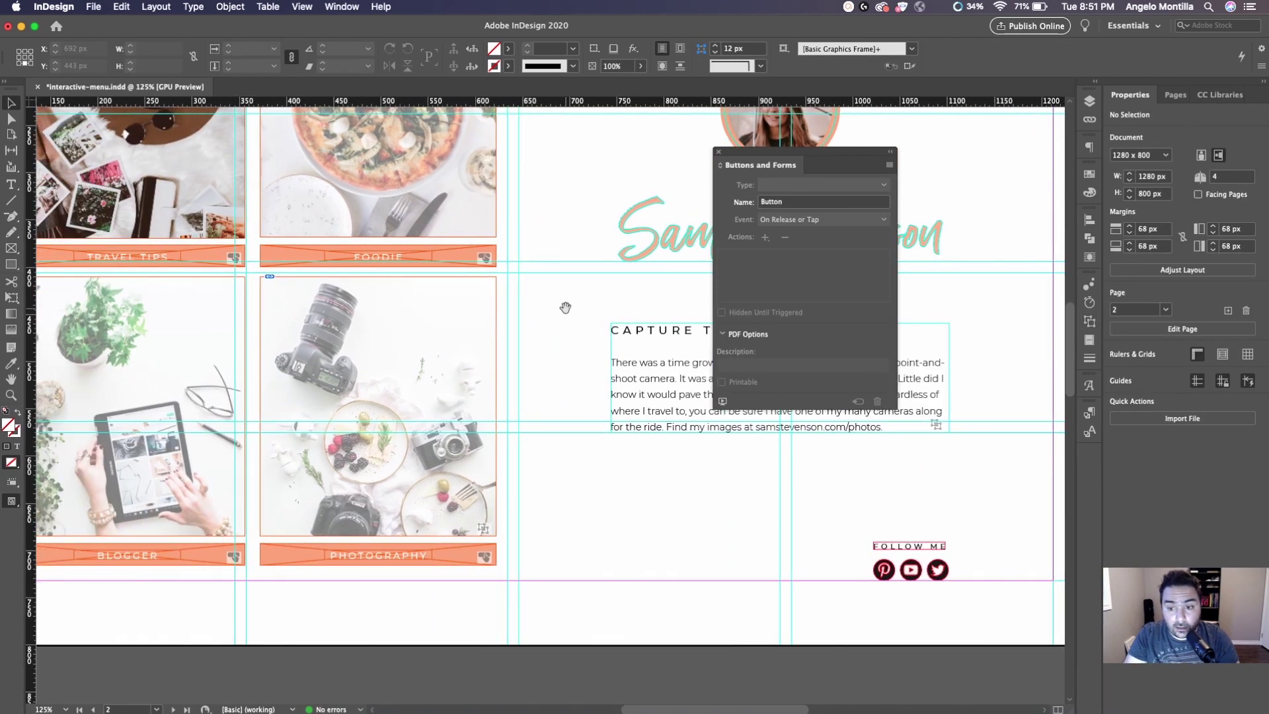
pyautogui.hscroll(-3, 566, 307)
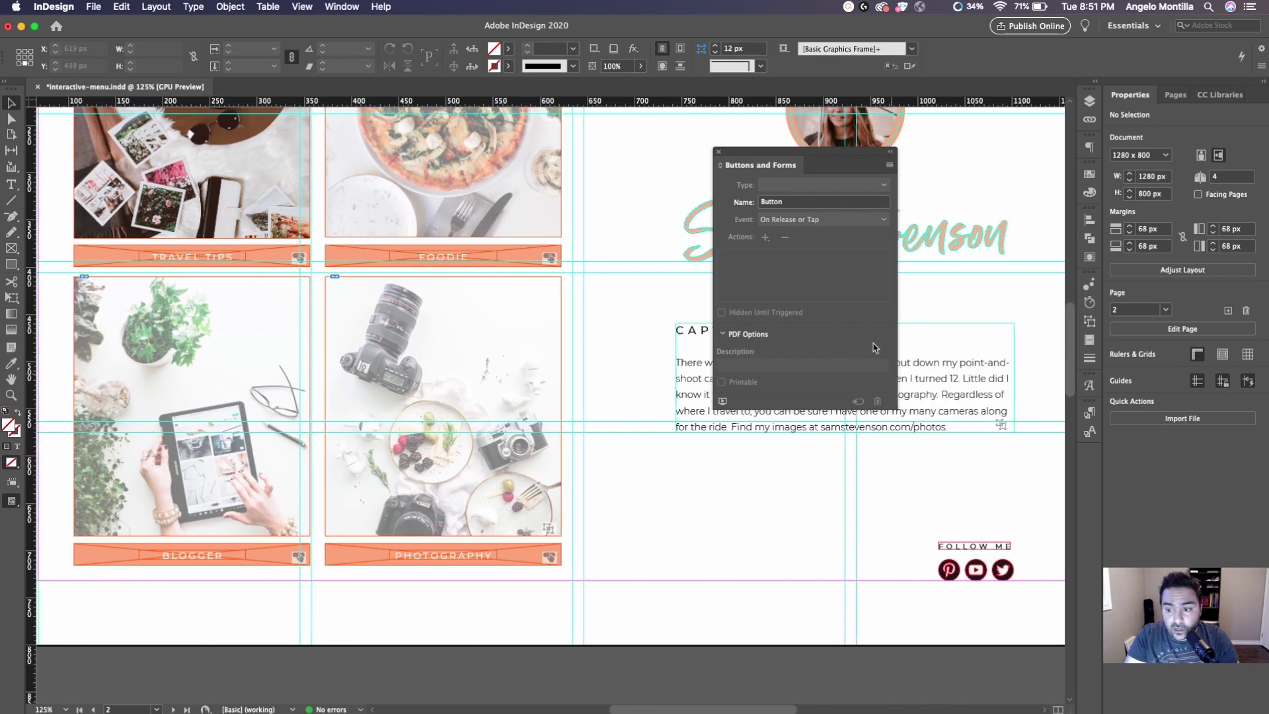
pyautogui.hscroll(-5, 396, 317)
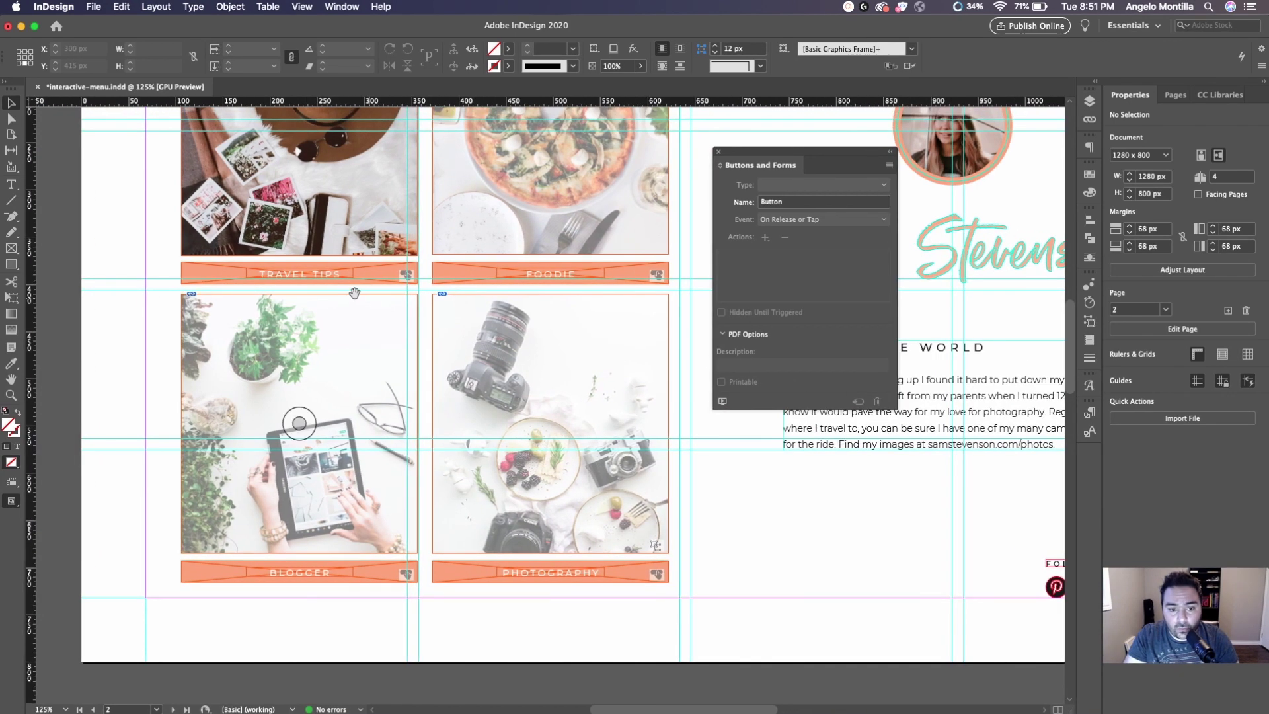
pyautogui.click(329, 283)
pyautogui.scroll(1, 331, 283)
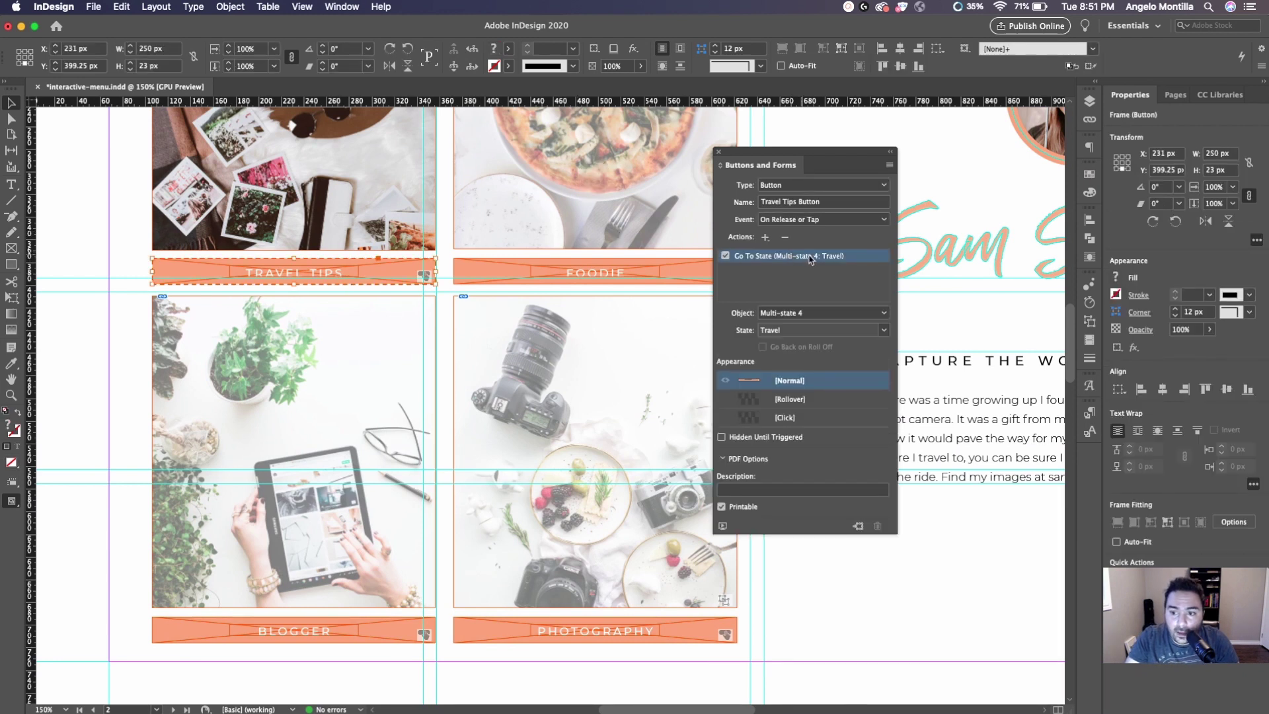
pyautogui.click(766, 238)
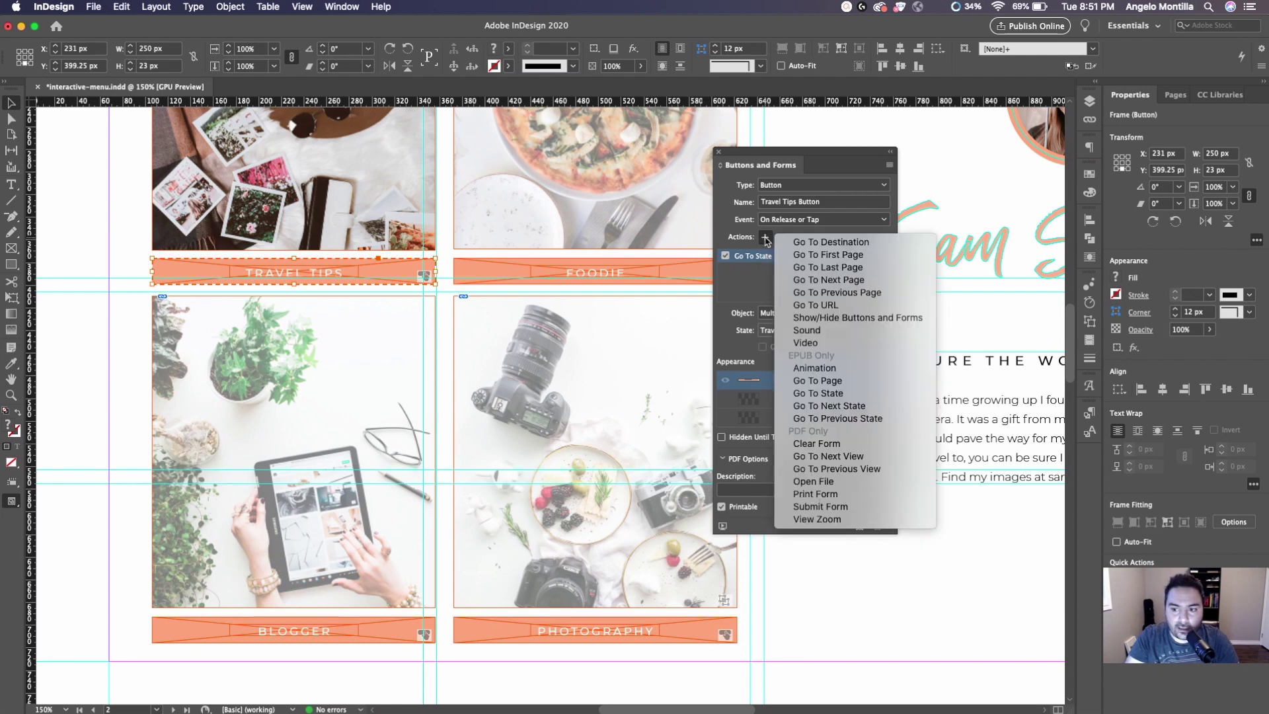
pyautogui.click(841, 393)
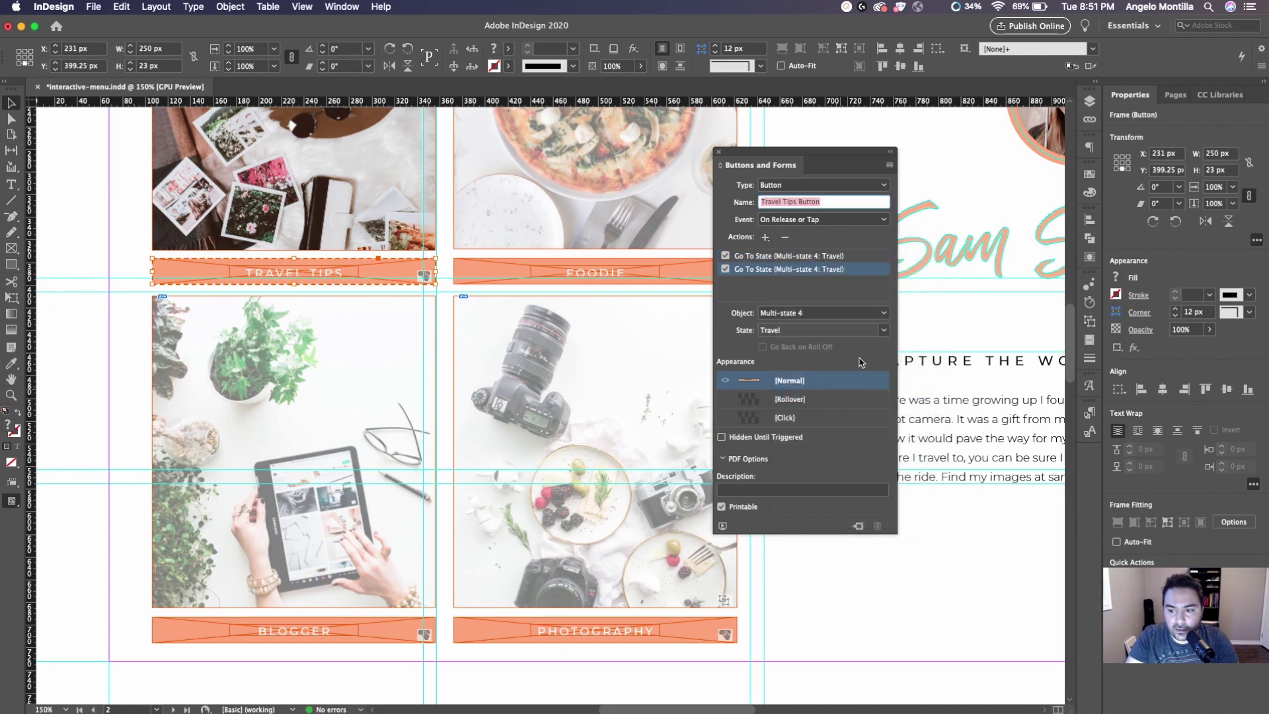
pyautogui.click(820, 313)
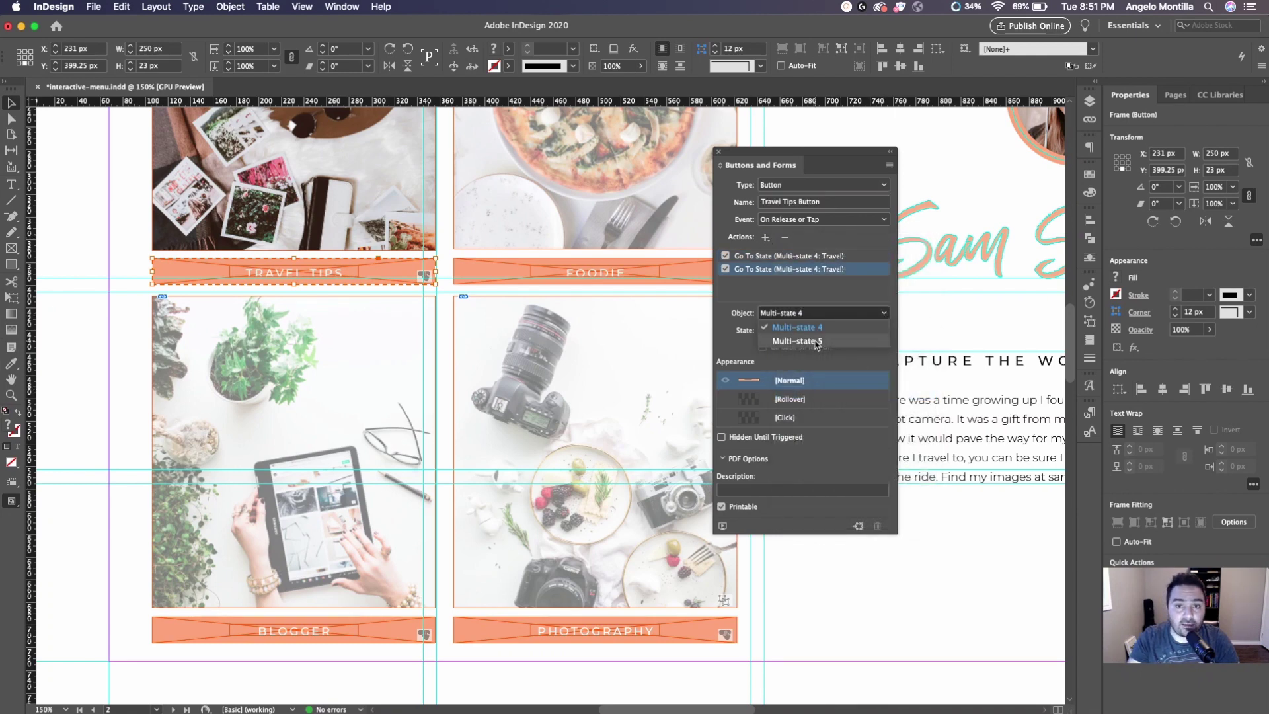
pyautogui.click(817, 343)
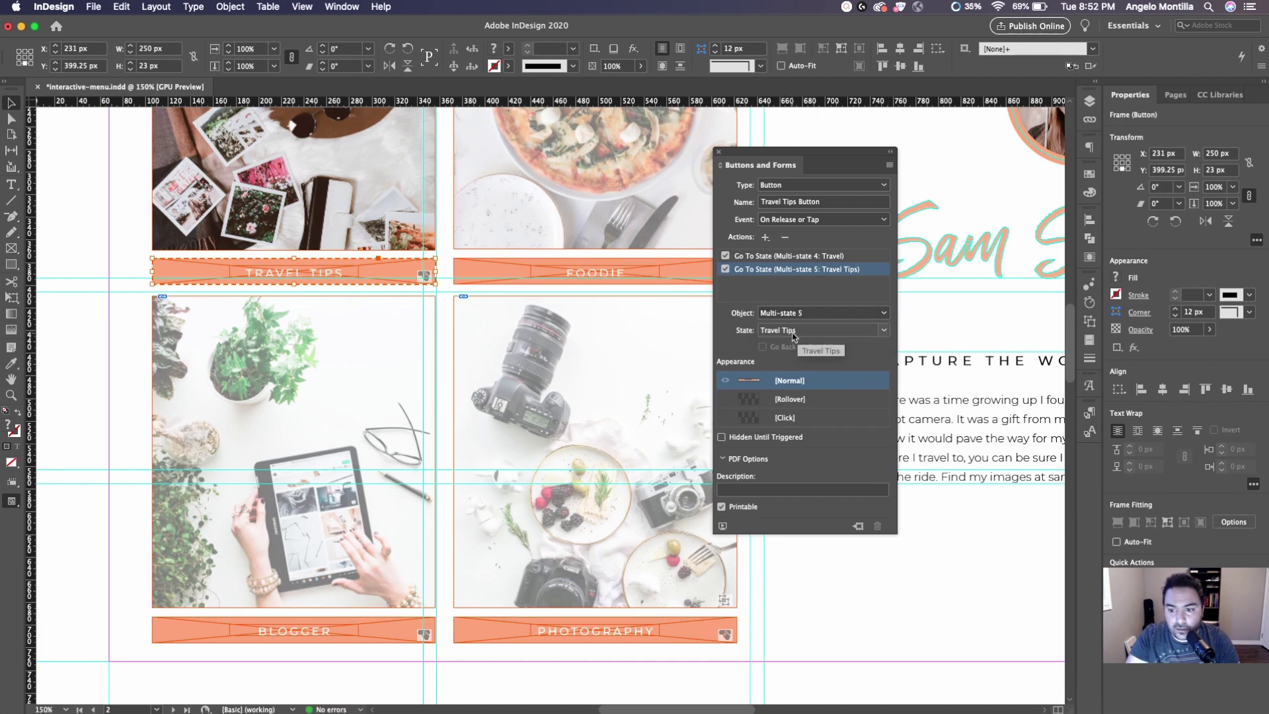
# Give the Foodie button a Go To State action showing Multi-state 5's Taste and Enjoy state.
pyautogui.click(560, 274)
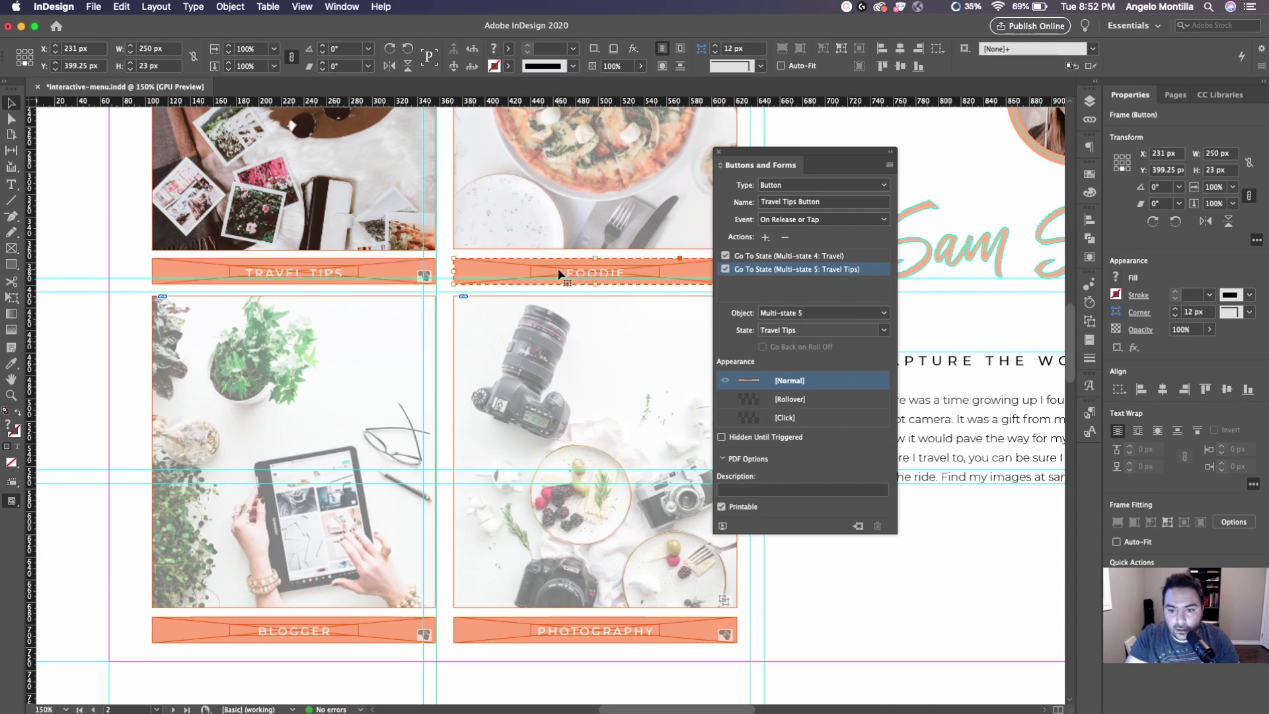
pyautogui.click(765, 237)
pyautogui.click(826, 394)
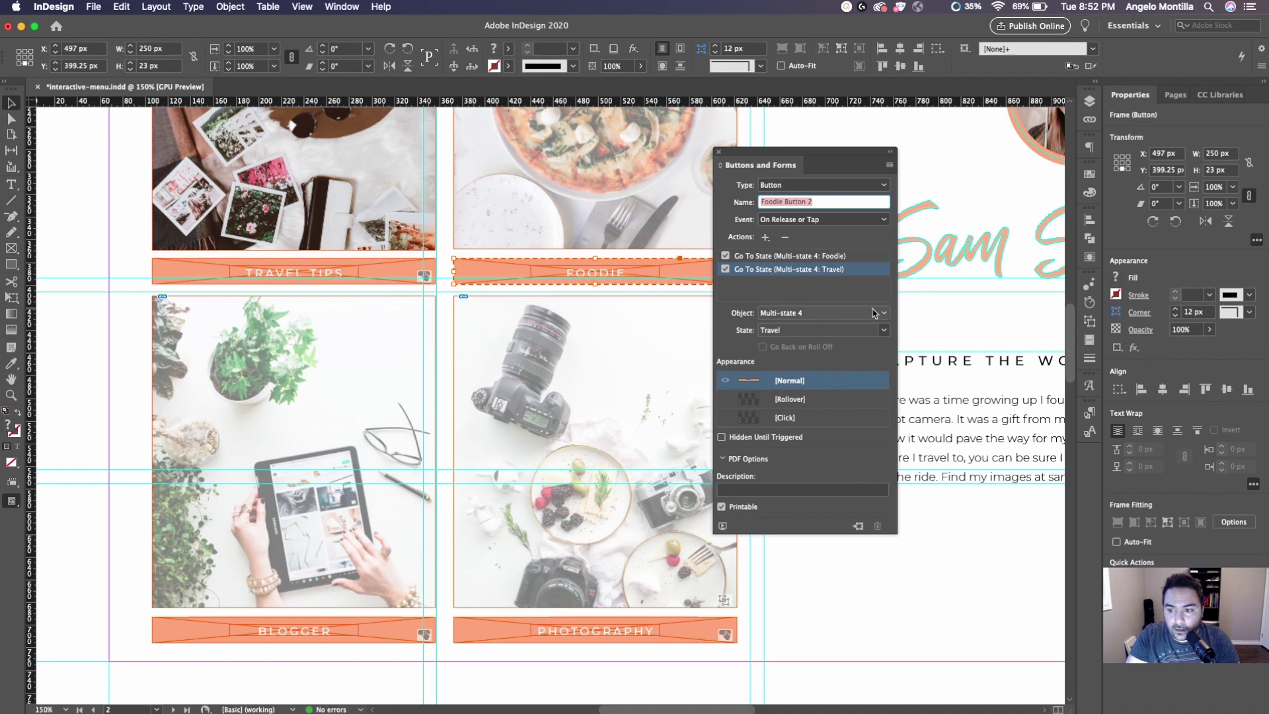
pyautogui.click(819, 313)
pyautogui.click(827, 343)
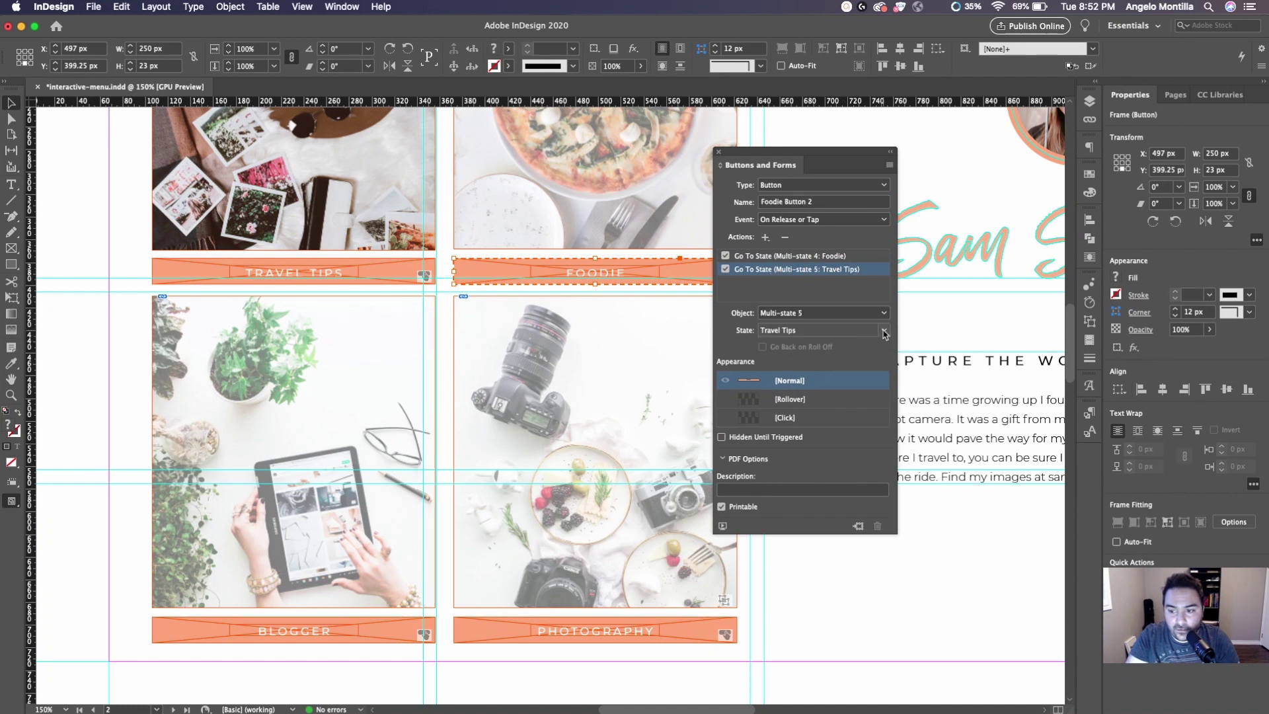
pyautogui.click(884, 330)
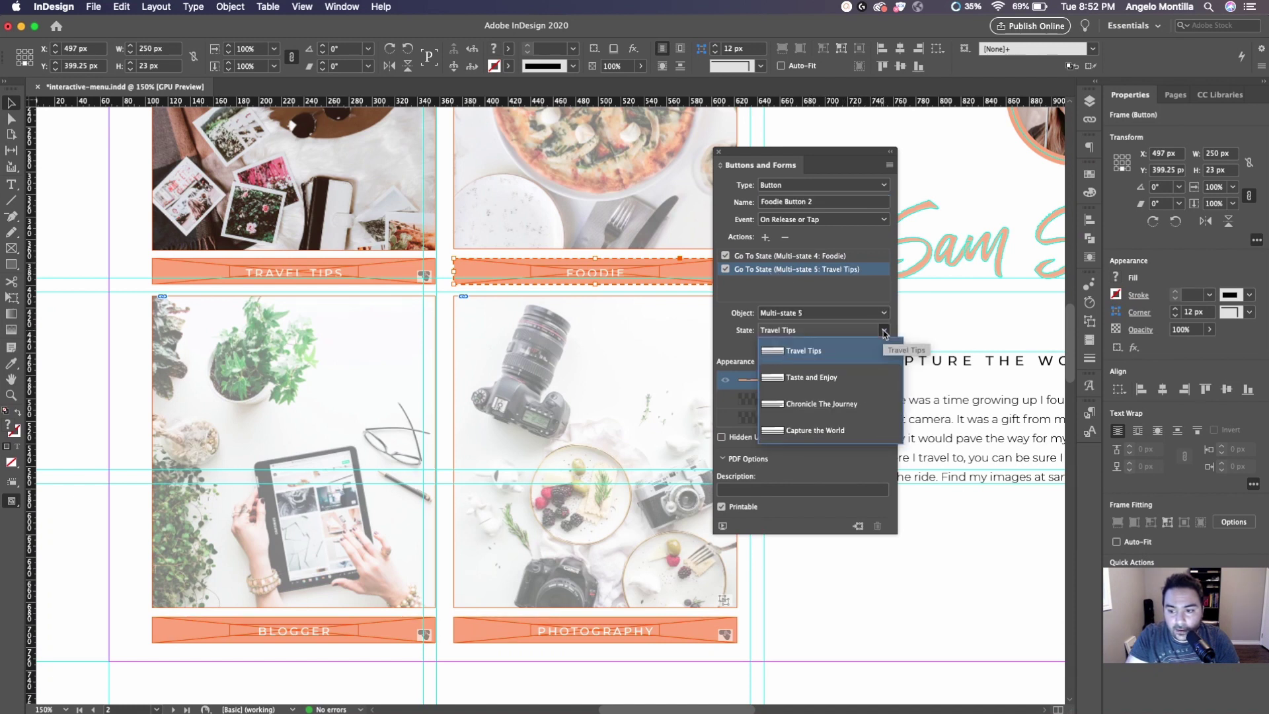
pyautogui.click(832, 379)
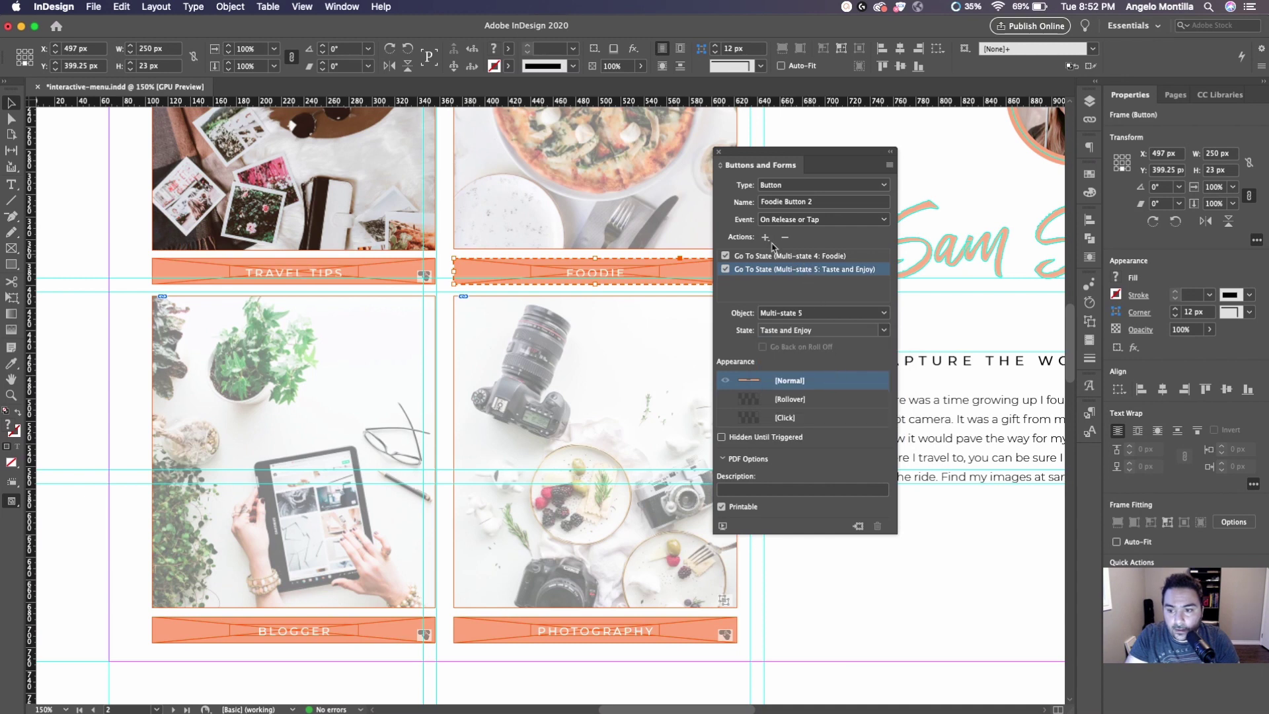
# Give the Blogger button a Go To State action showing the Chronicle The Journey state.
pyautogui.click(304, 632)
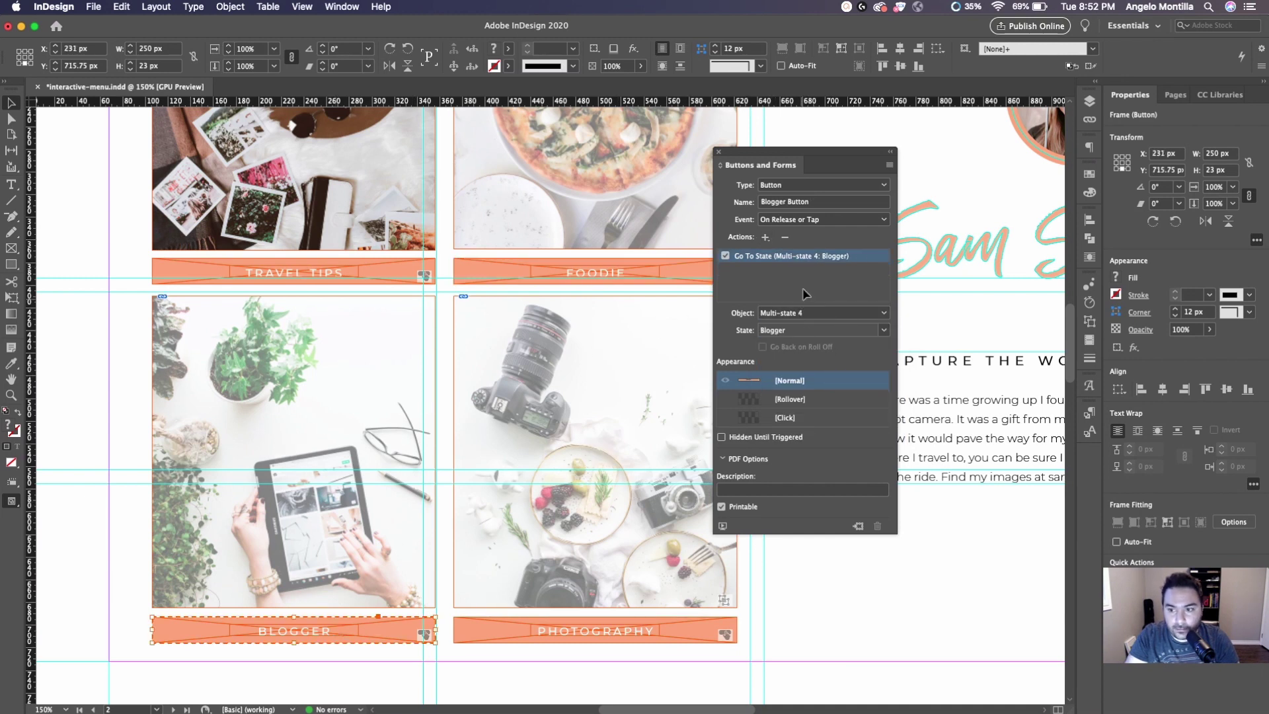
pyautogui.click(765, 237)
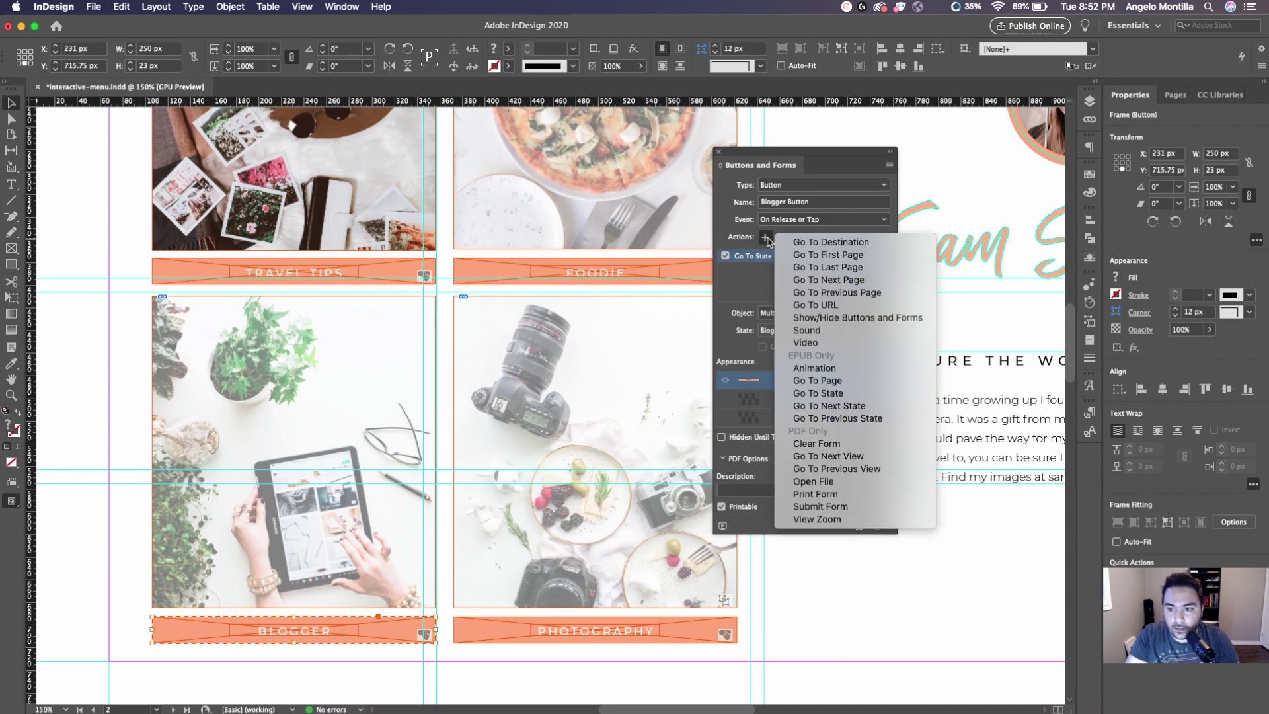
pyautogui.click(825, 394)
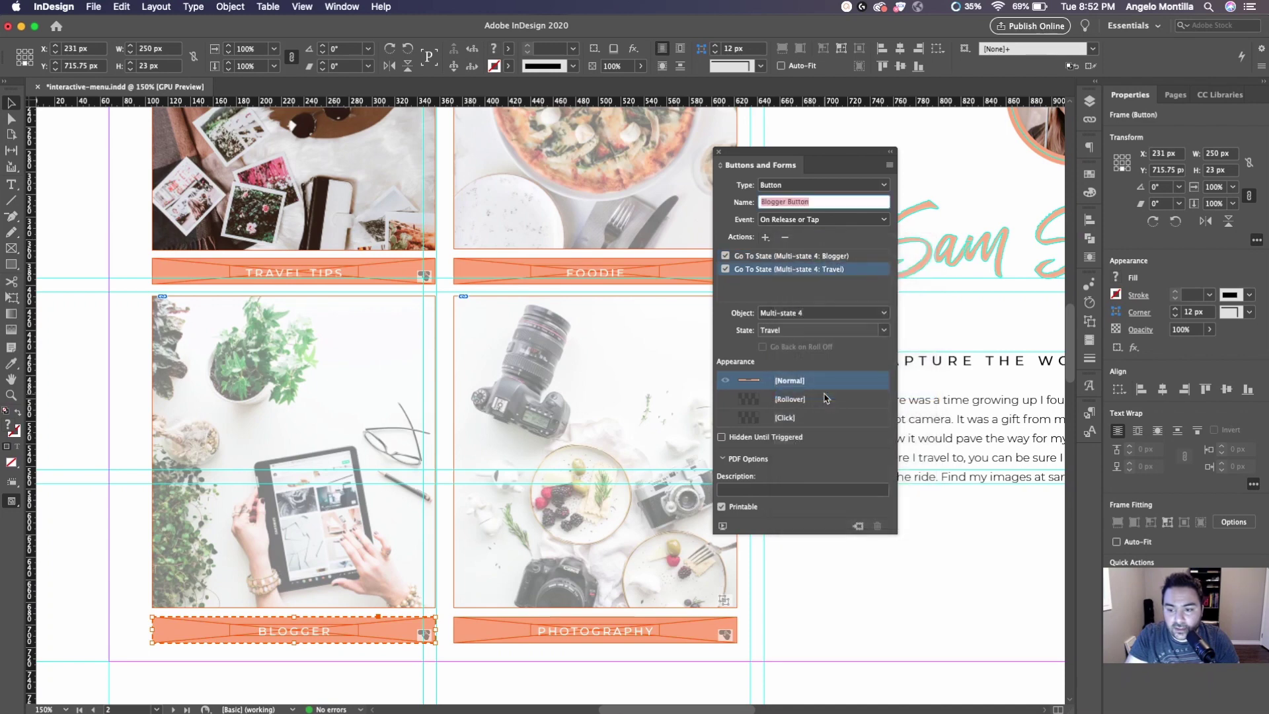
pyautogui.click(884, 313)
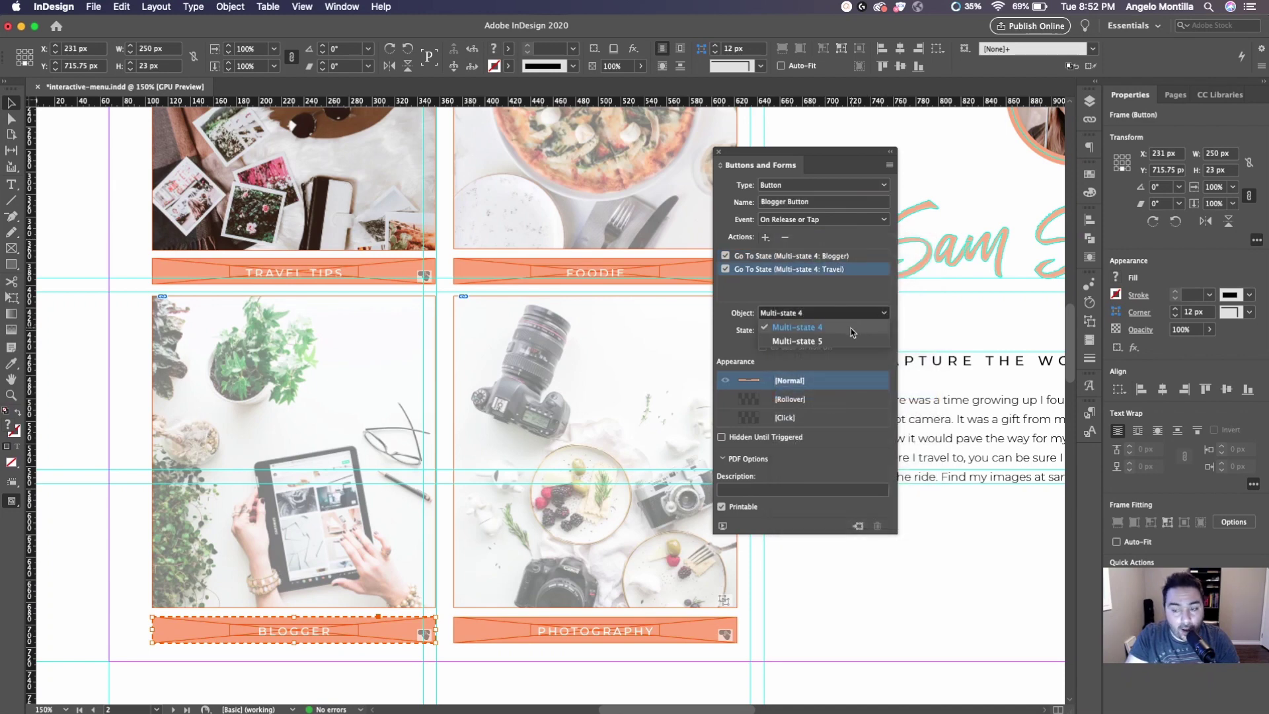
pyautogui.click(870, 339)
pyautogui.click(884, 330)
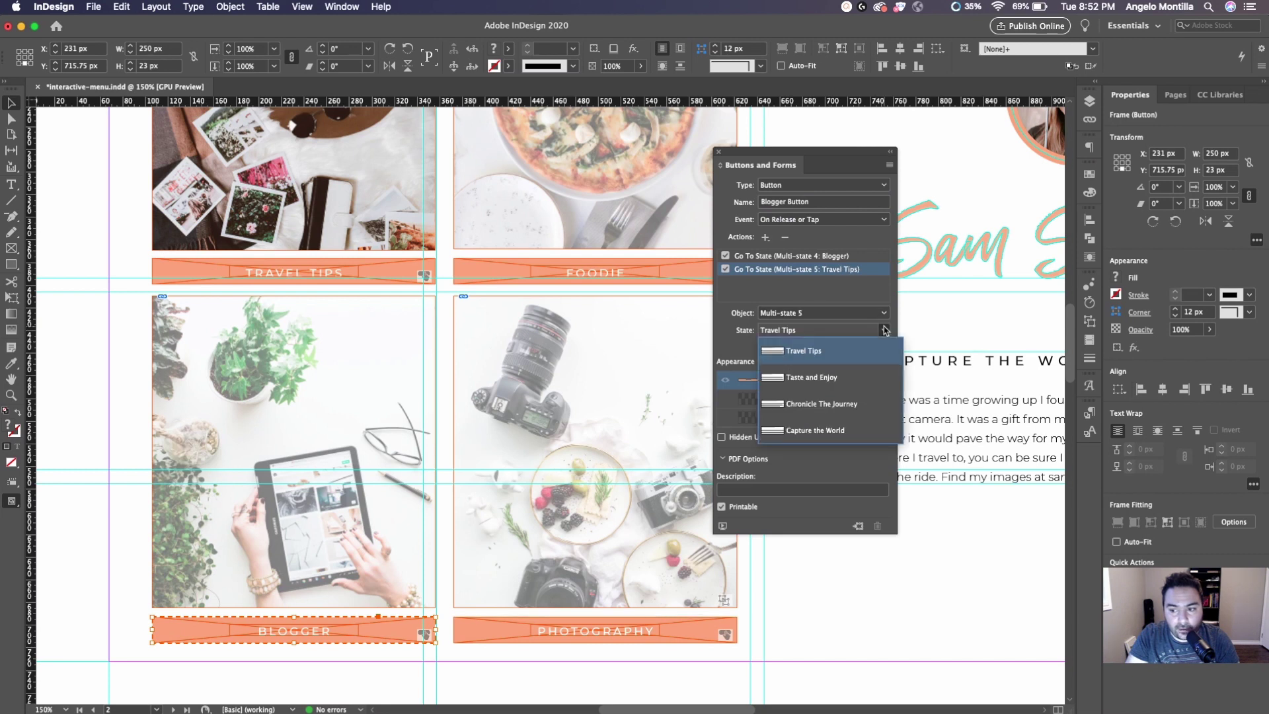
pyautogui.click(842, 404)
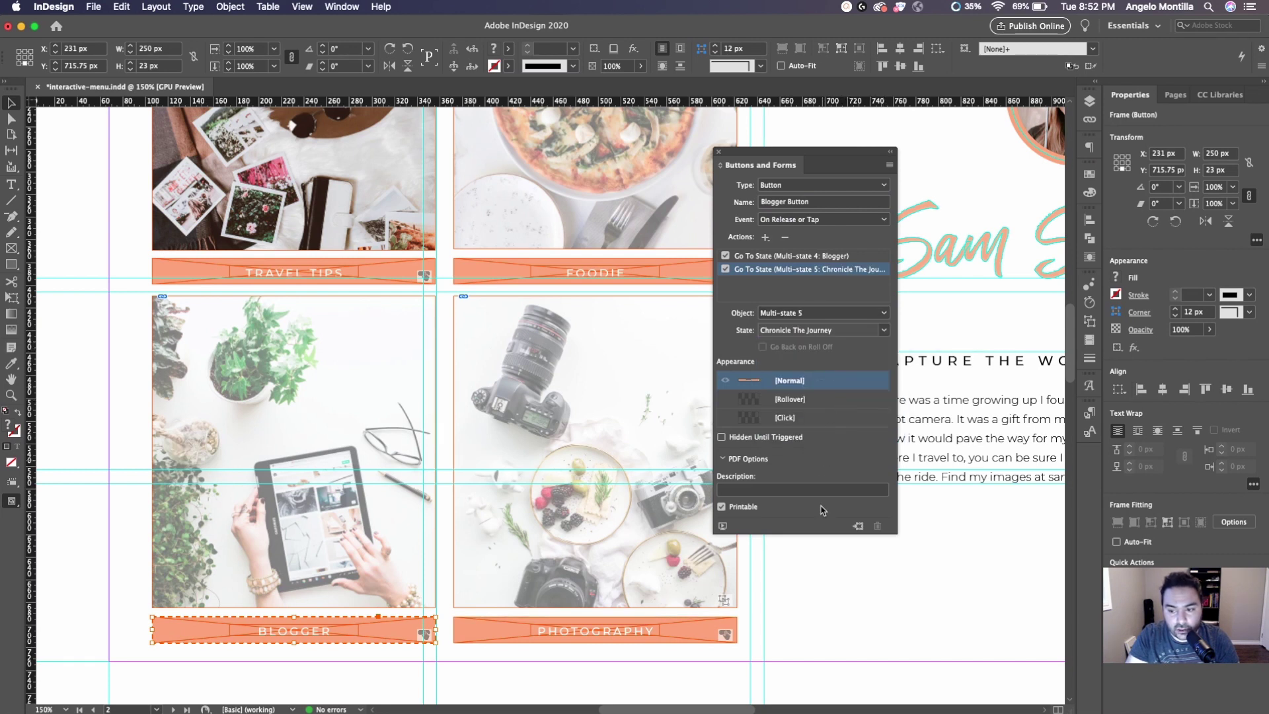
# Give the Photography button a Go To State action showing the Capture the World state.
pyautogui.click(826, 566)
pyautogui.moveTo(685, 577); pyautogui.dragTo(478, 489)
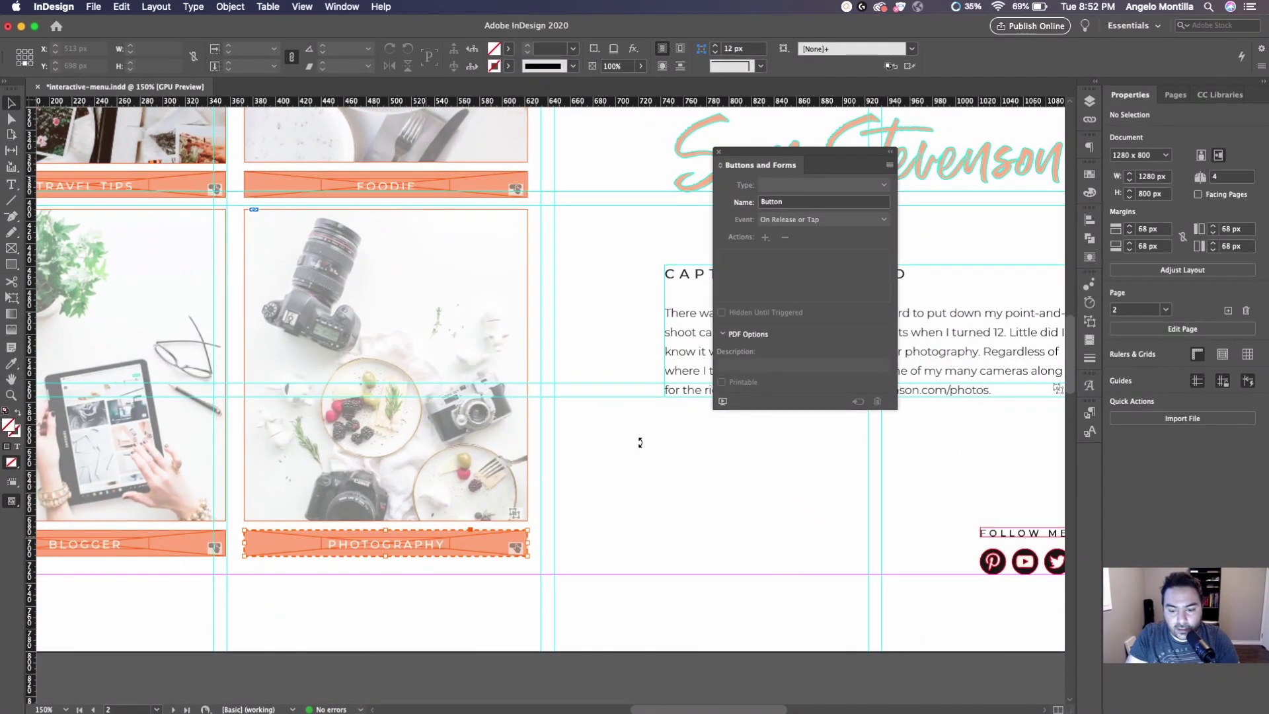
pyautogui.click(765, 237)
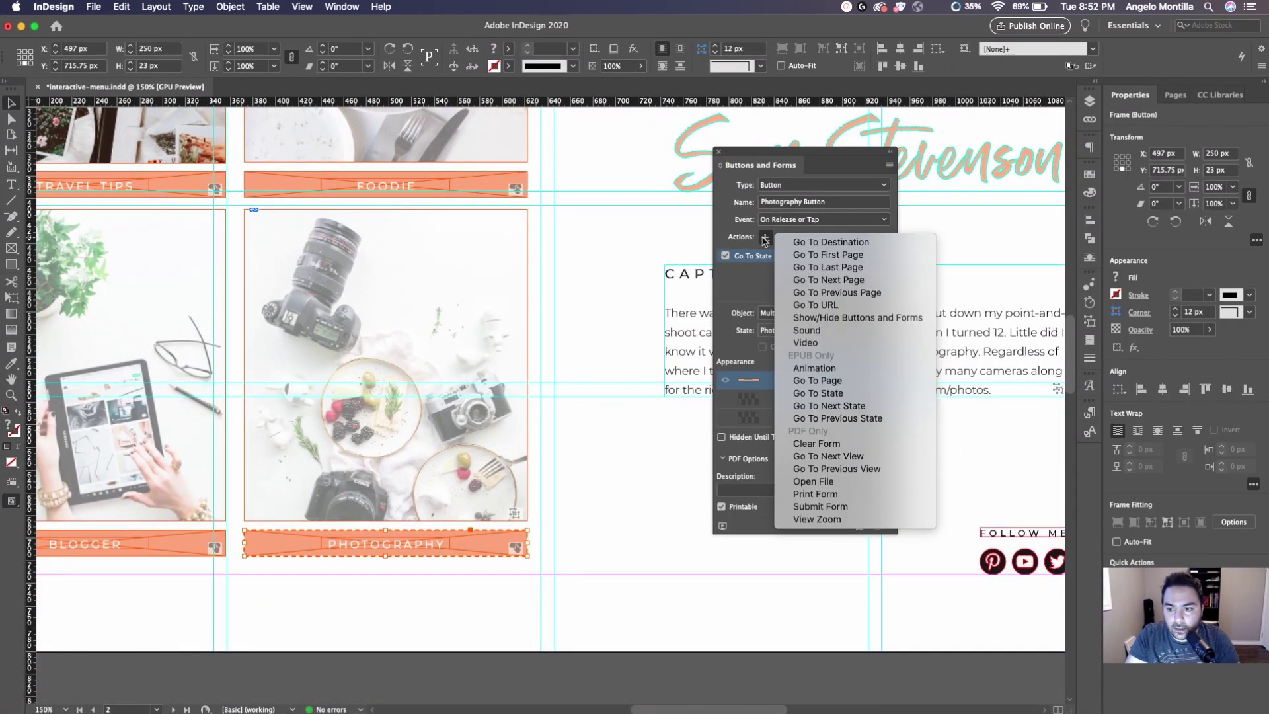
pyautogui.click(828, 395)
pyautogui.click(882, 315)
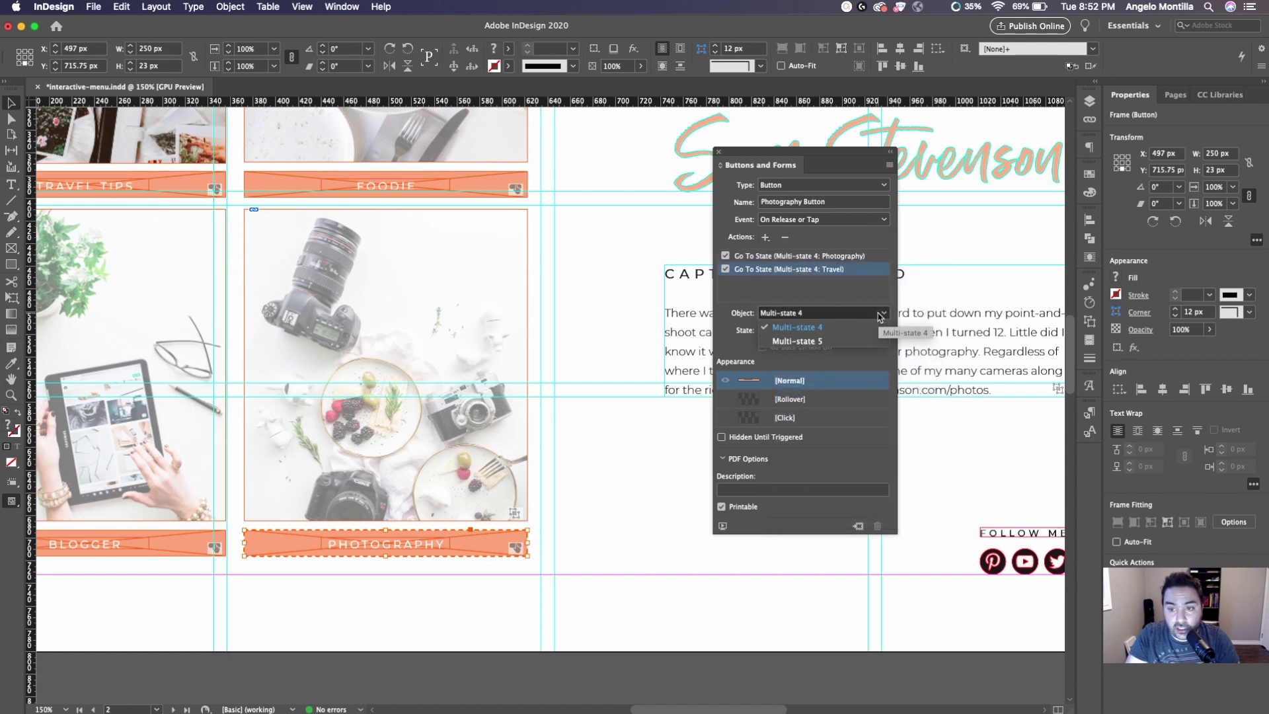
pyautogui.click(827, 342)
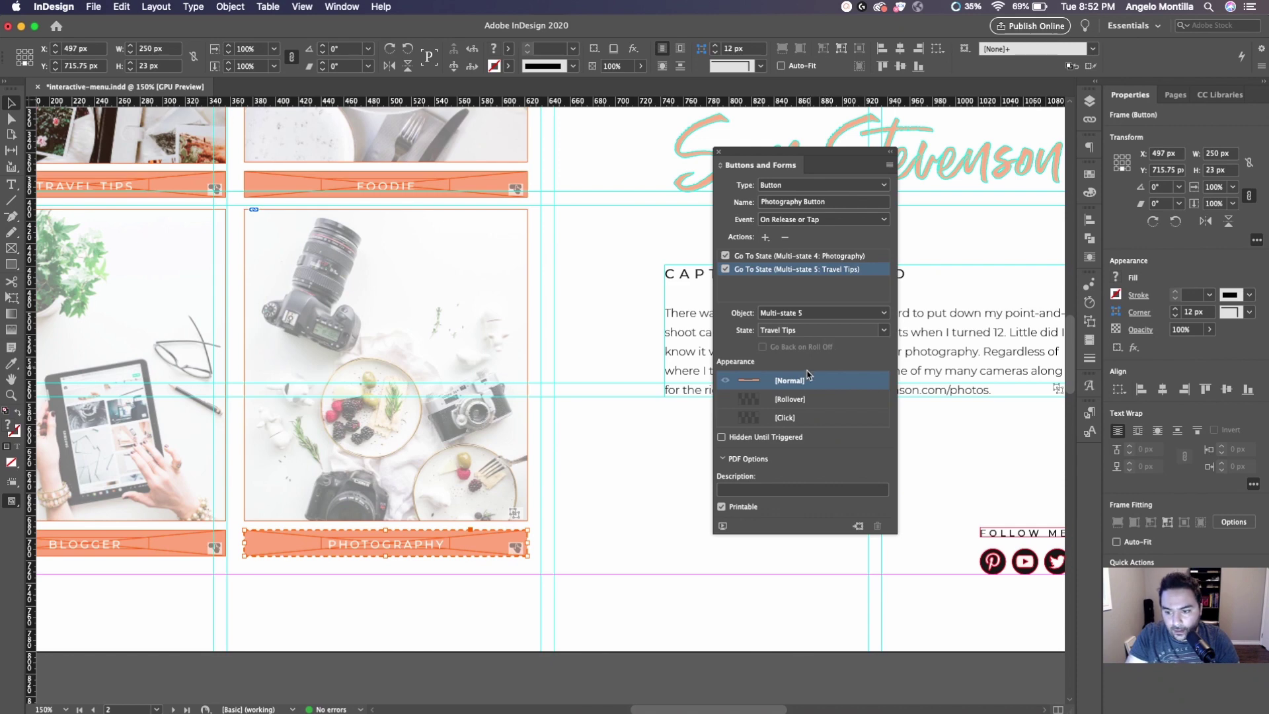
pyautogui.click(823, 330)
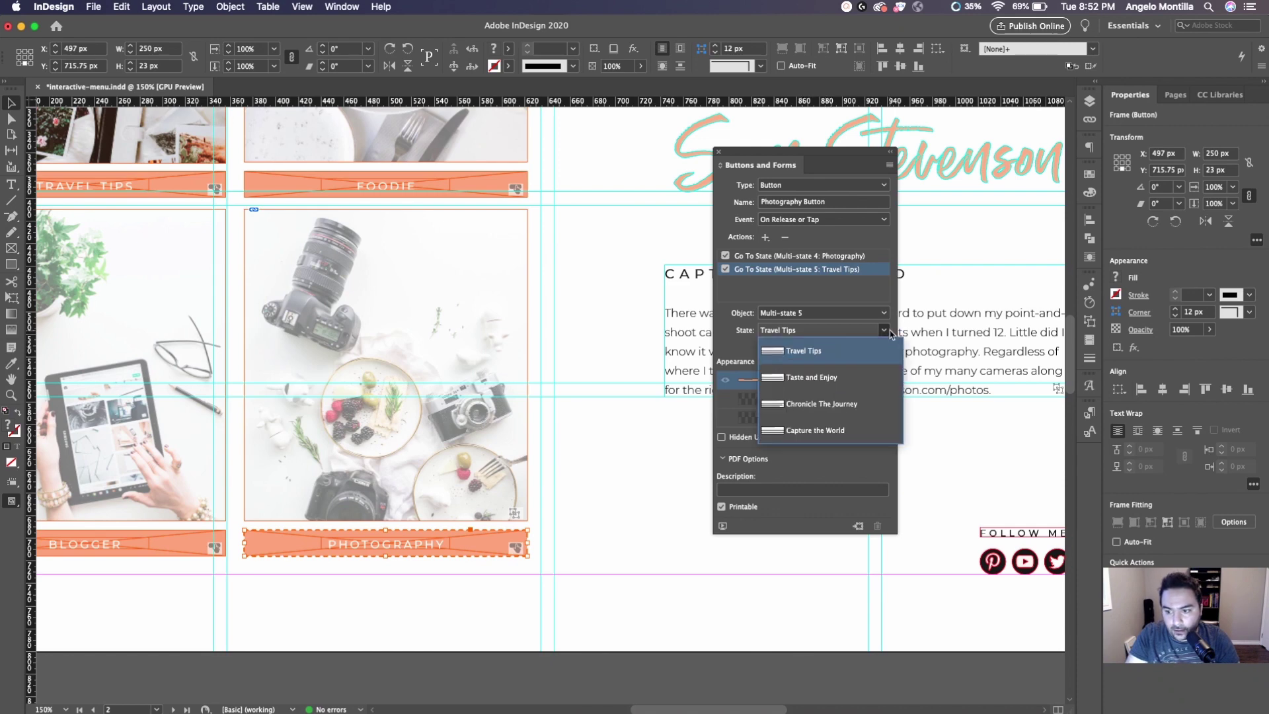
pyautogui.click(822, 427)
pyautogui.click(550, 297)
pyautogui.press('super+minus')
pyautogui.press('super+minus')
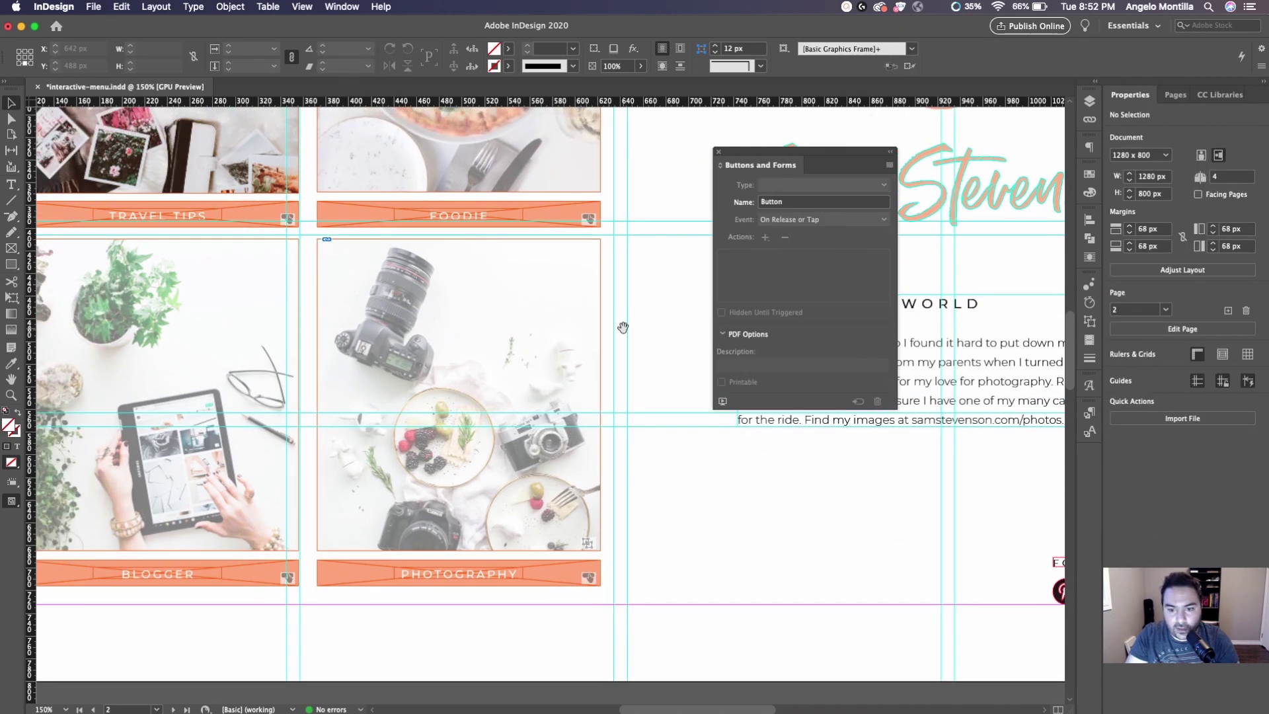
# Open the interactivity preview and click each orange bar to check the photo and text swap.
pyautogui.click(722, 402)
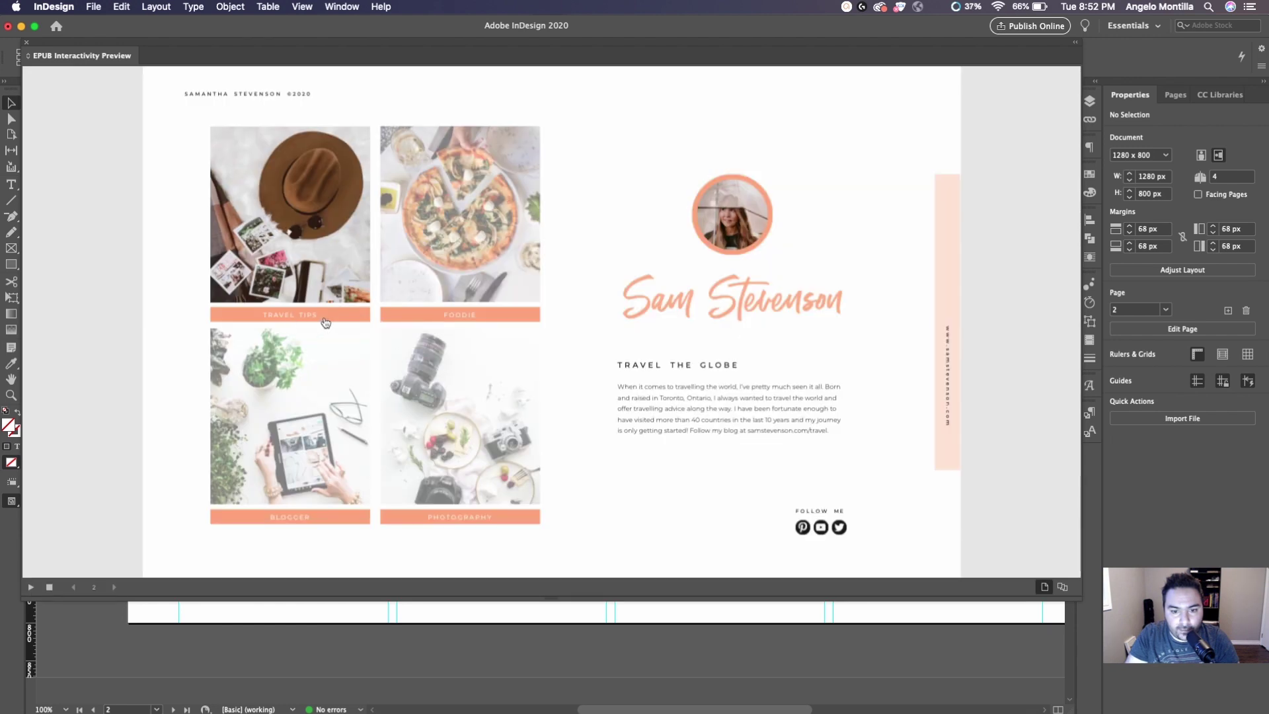
pyautogui.click(461, 316)
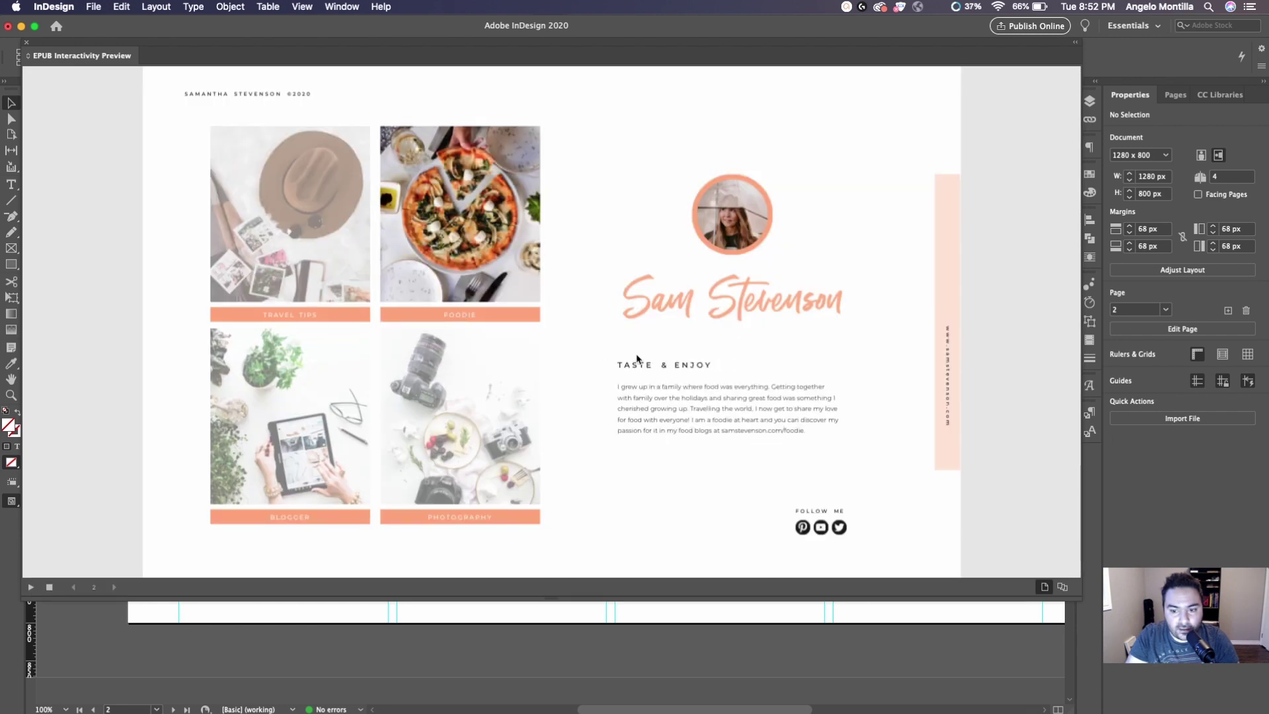
pyautogui.click(292, 522)
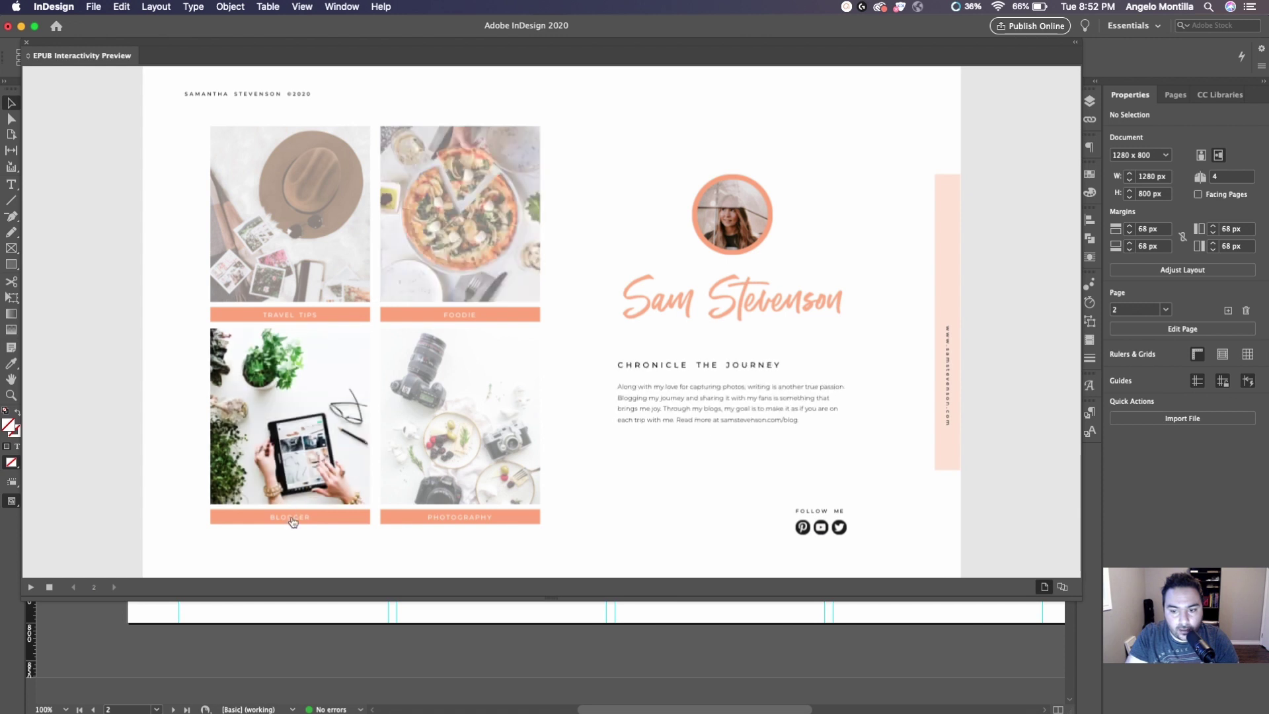
pyautogui.click(457, 526)
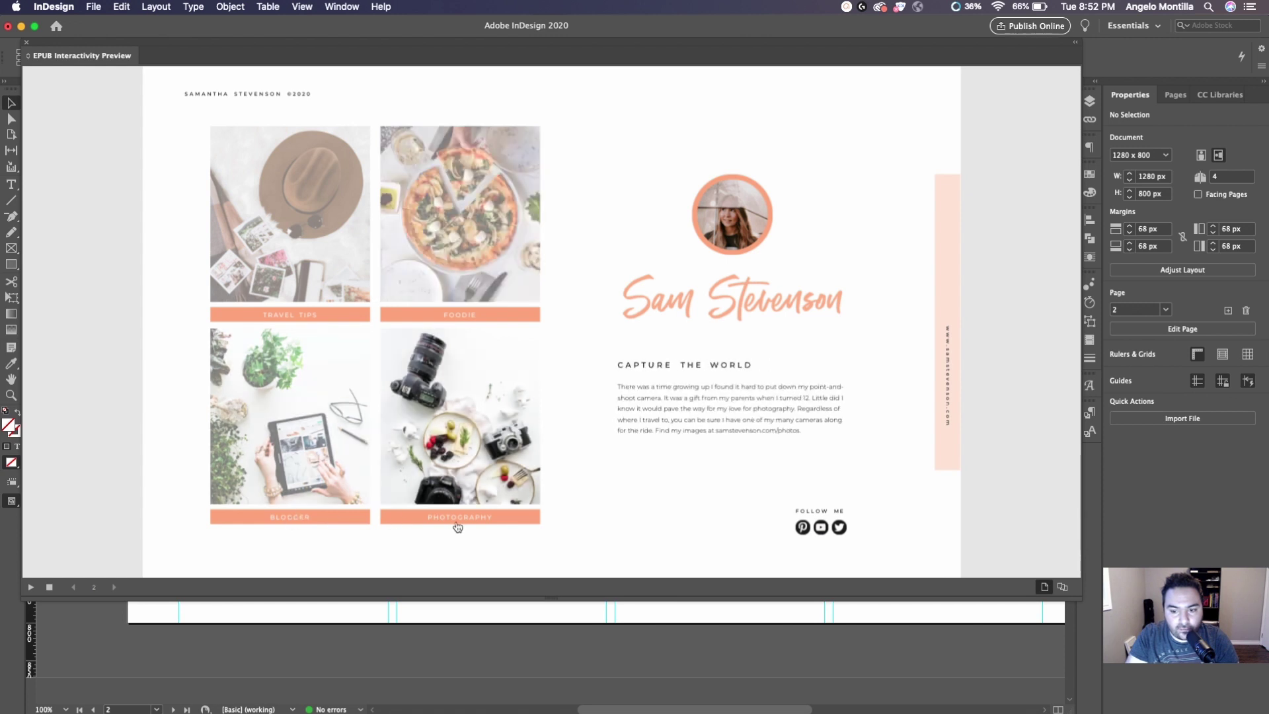
pyautogui.click(305, 518)
pyautogui.click(314, 318)
pyautogui.click(491, 322)
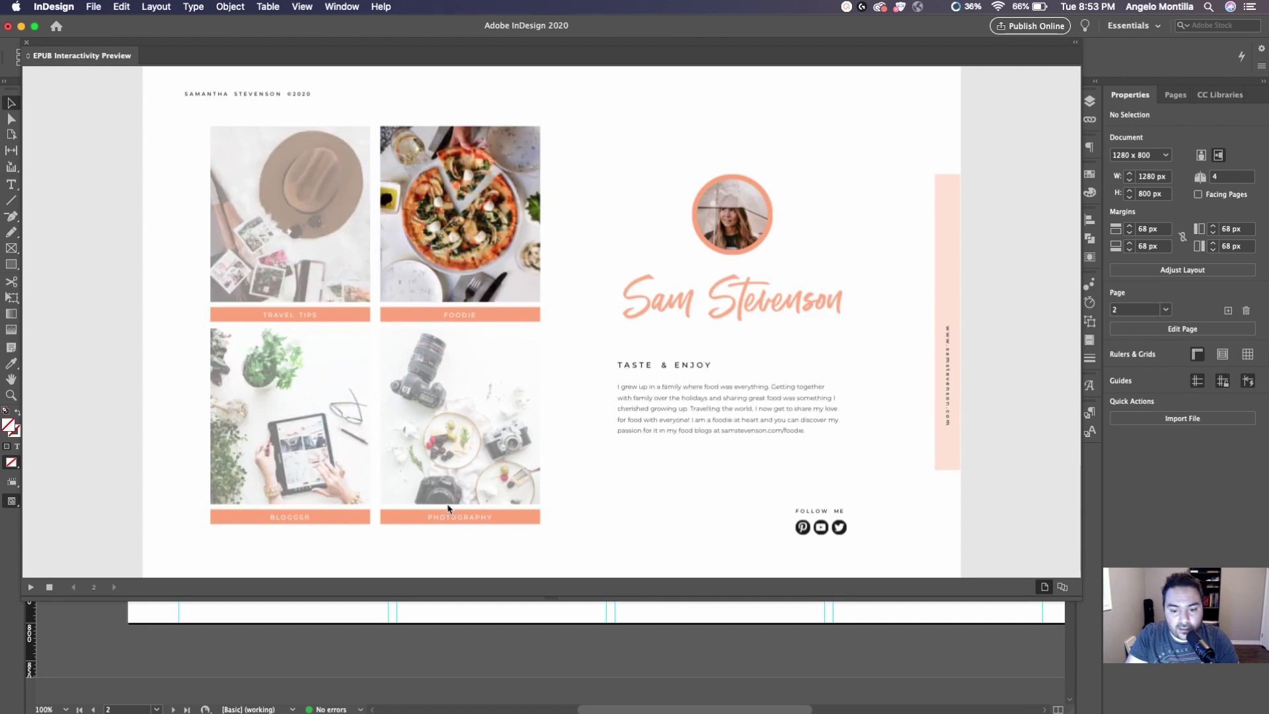
pyautogui.click(451, 521)
# Cycle through all four bars again to confirm each text state, then close the preview.
pyautogui.click(320, 521)
pyautogui.click(302, 322)
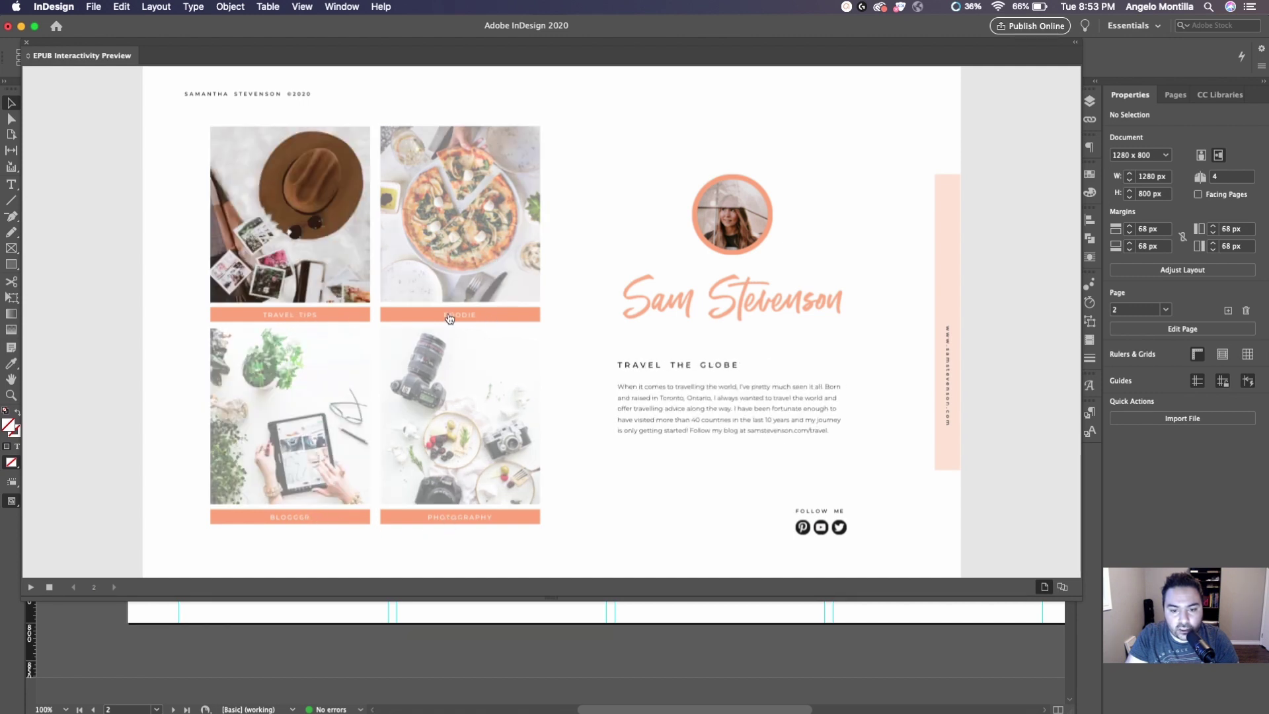
pyautogui.click(450, 318)
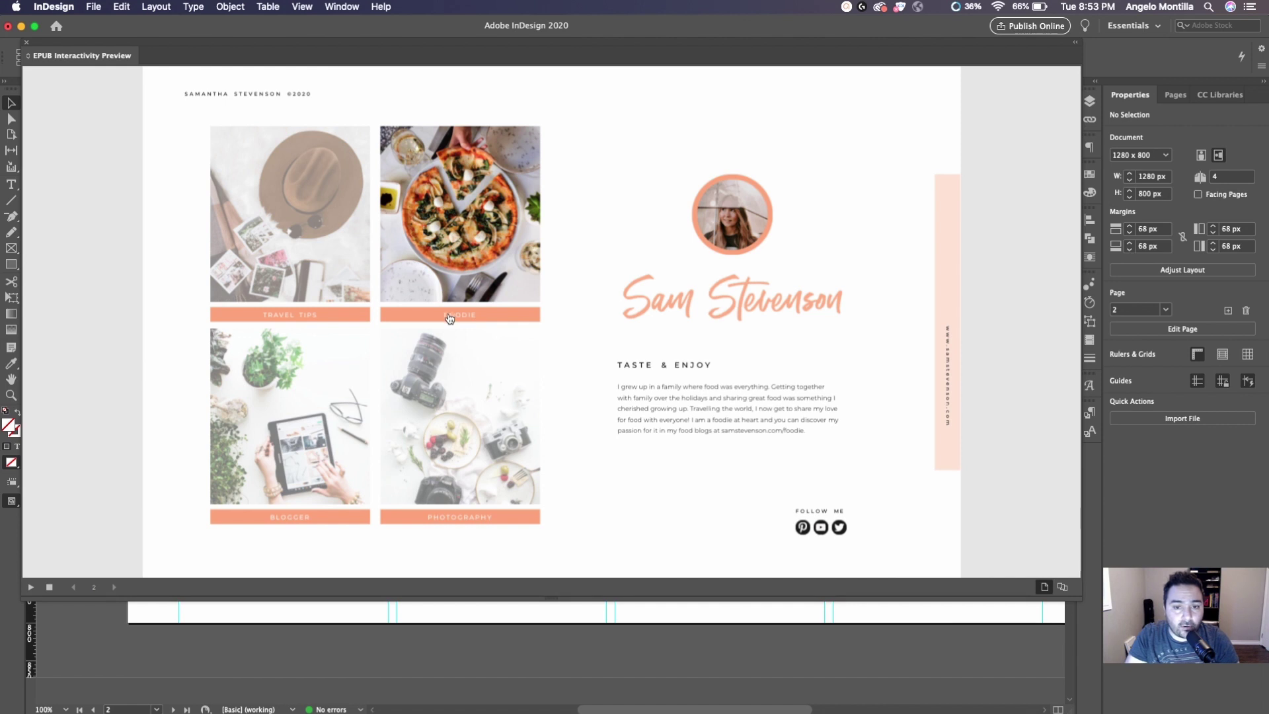
pyautogui.click(307, 321)
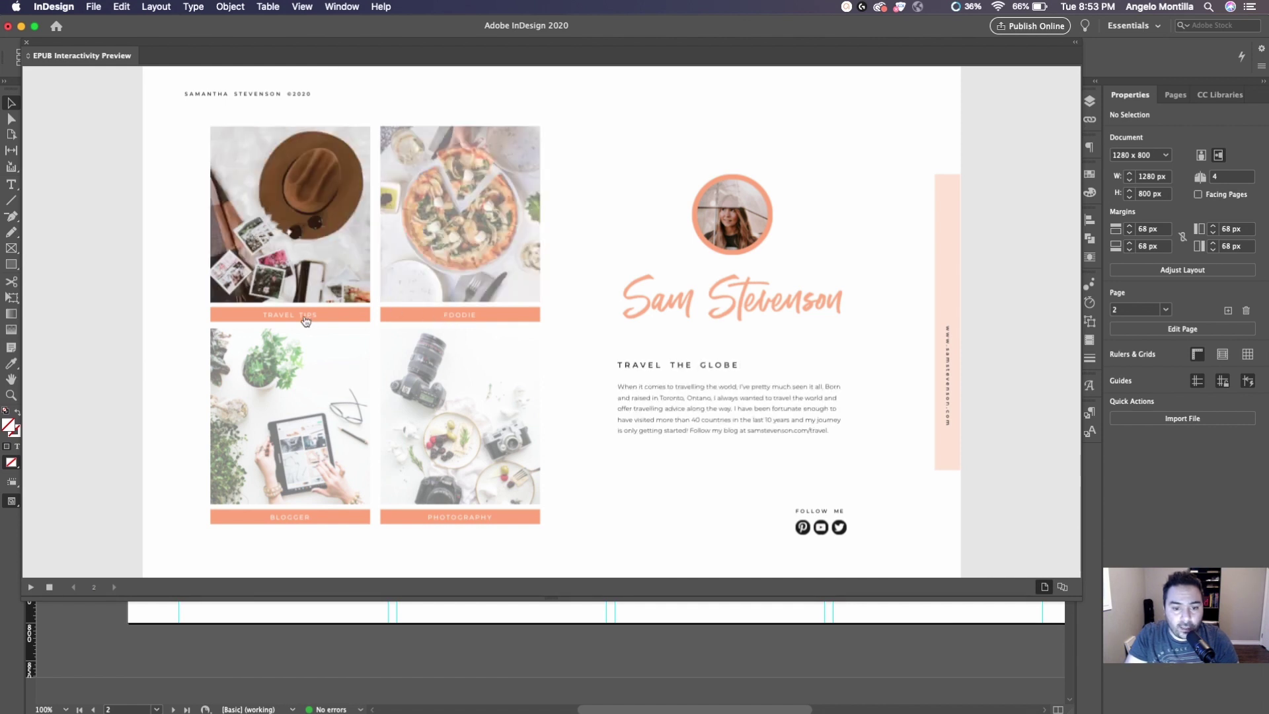
pyautogui.click(461, 321)
pyautogui.click(302, 522)
pyautogui.click(426, 523)
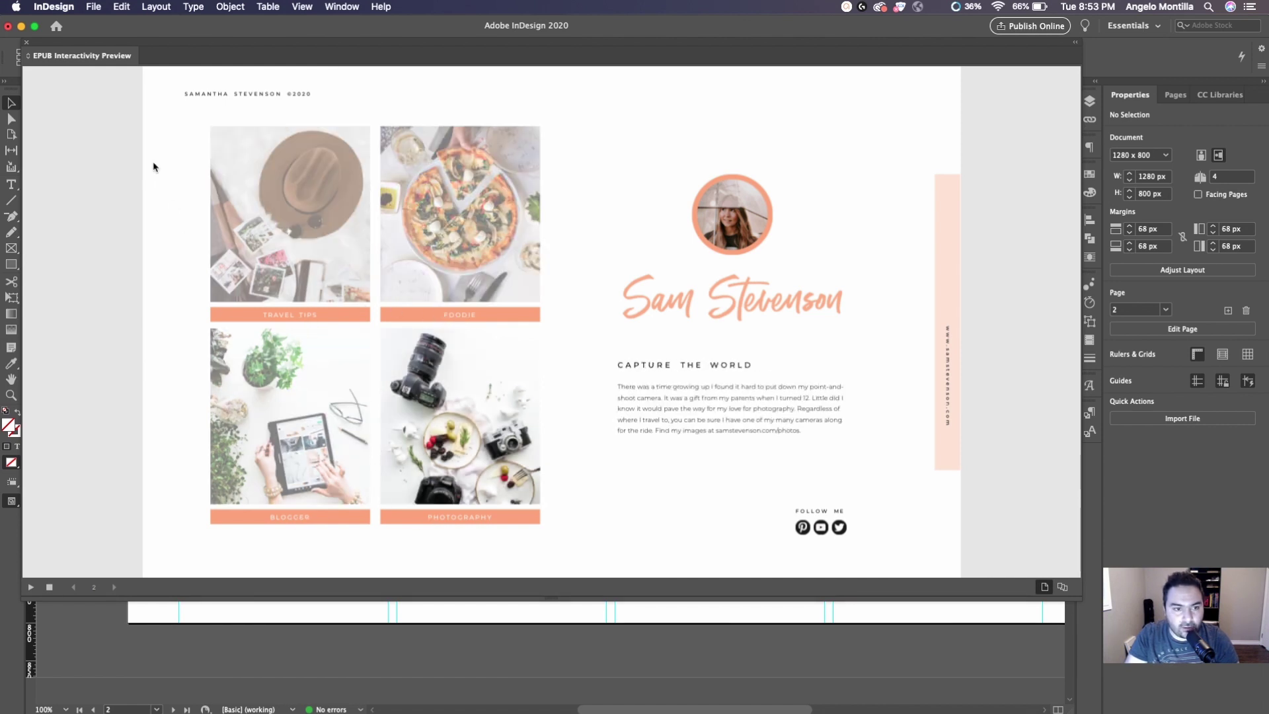
pyautogui.click(26, 43)
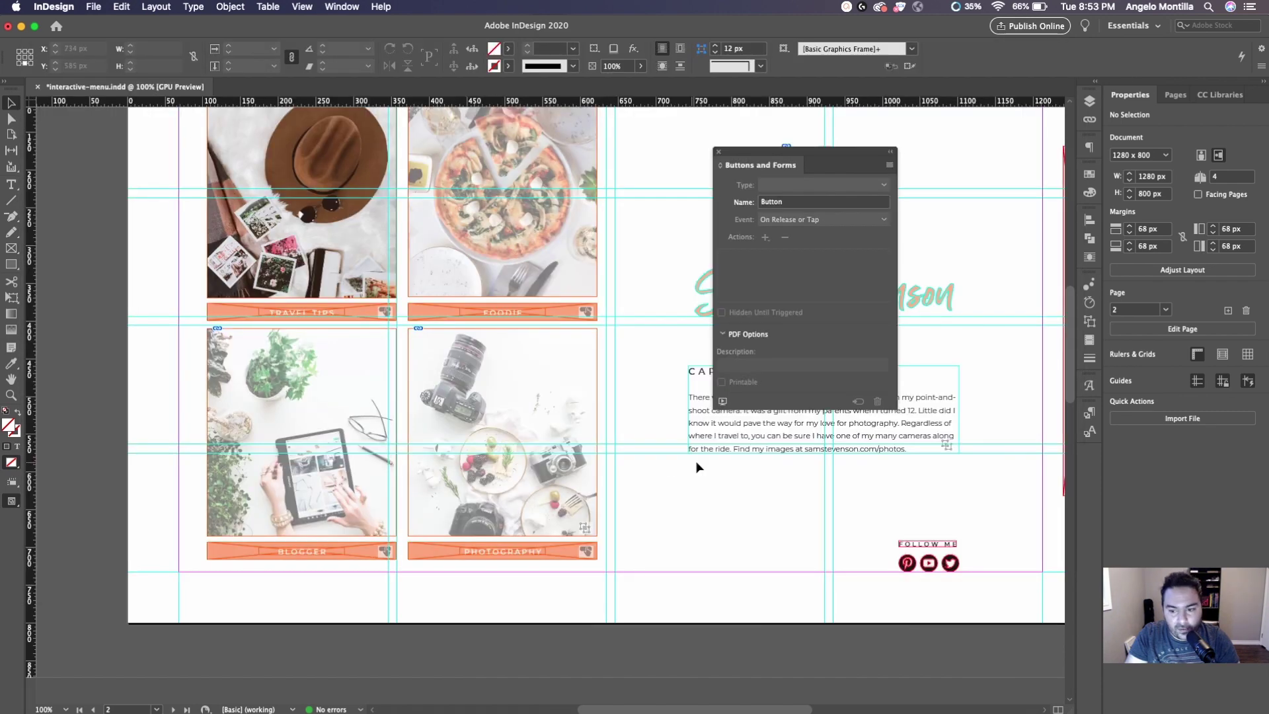
# Select the multi-state body text frame and dock the Buttons and Forms panel.
pyautogui.hscroll(5, 815, 496)
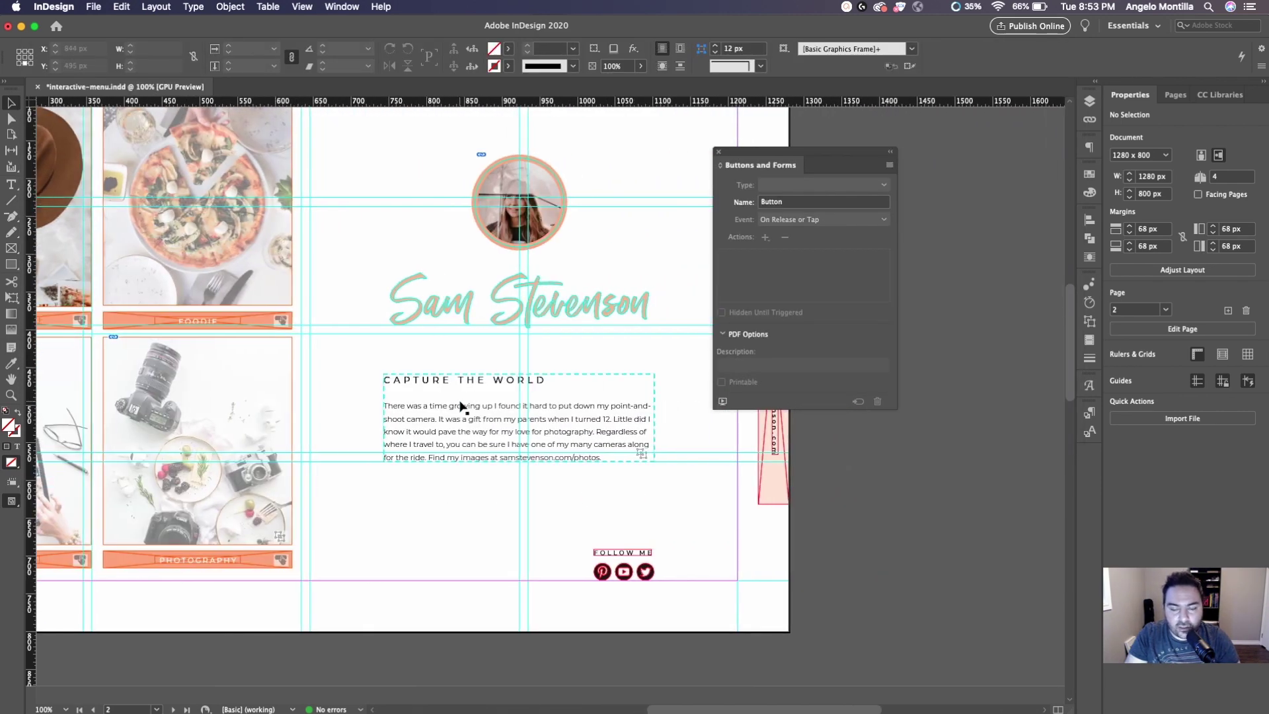
pyautogui.hscroll(3, 458, 456)
pyautogui.hscroll(2, 458, 457)
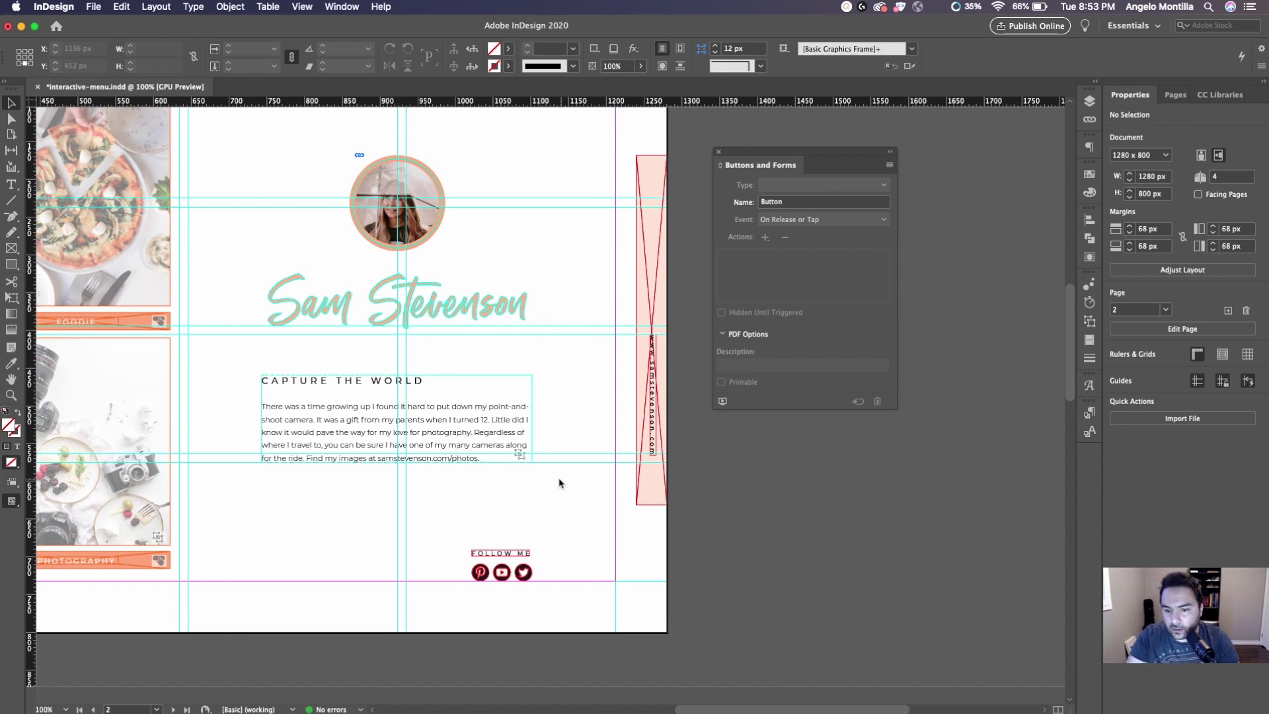
pyautogui.click(525, 419)
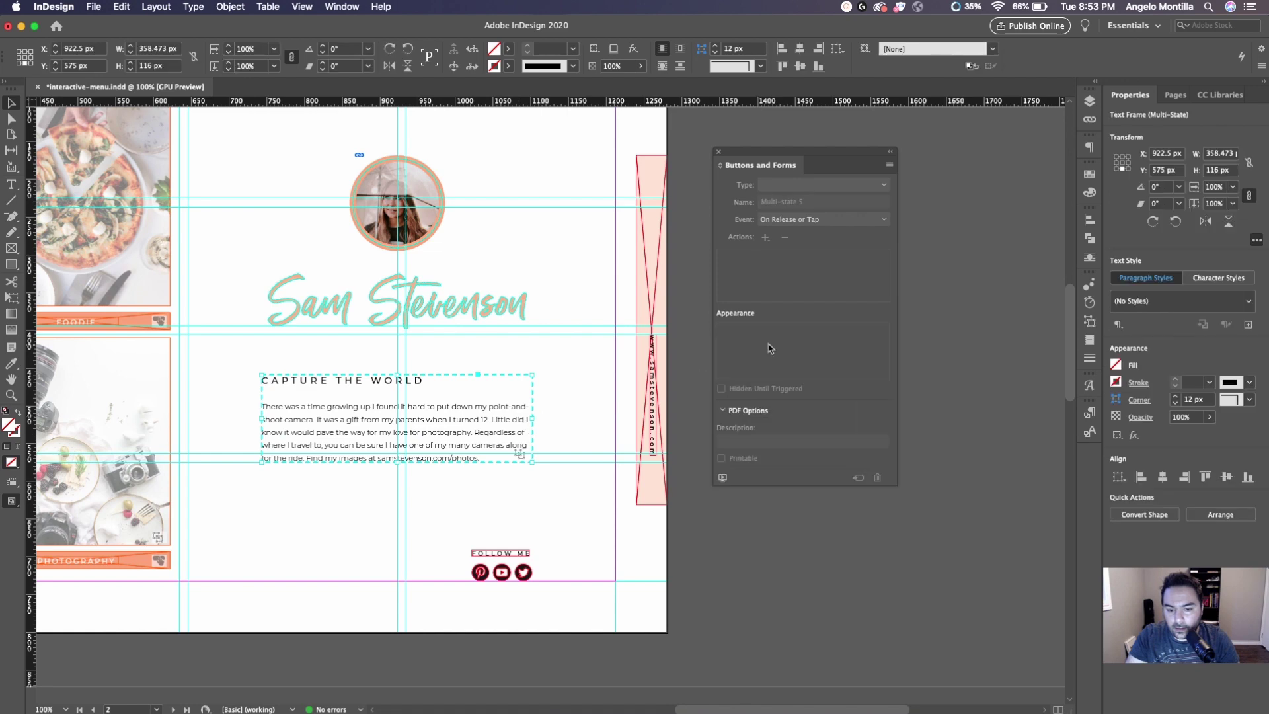
pyautogui.scroll(2, 504, 436)
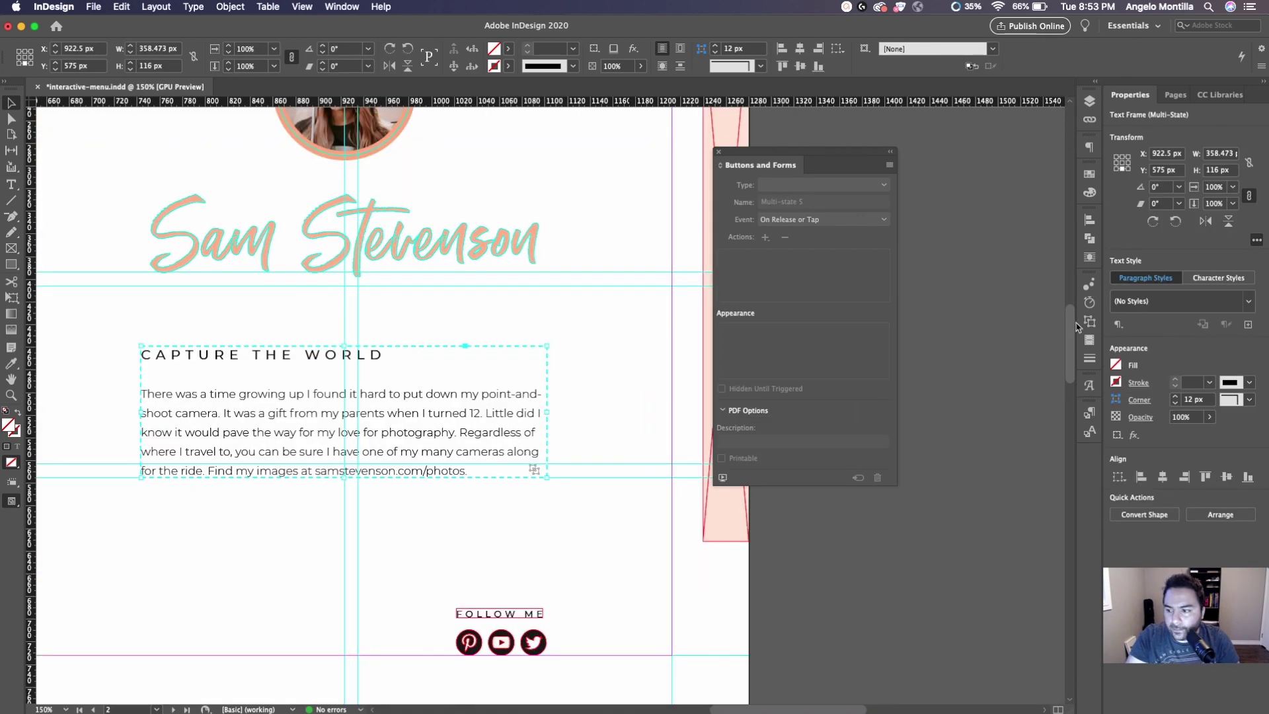
pyautogui.moveTo(818, 157); pyautogui.dragTo(1091, 311)
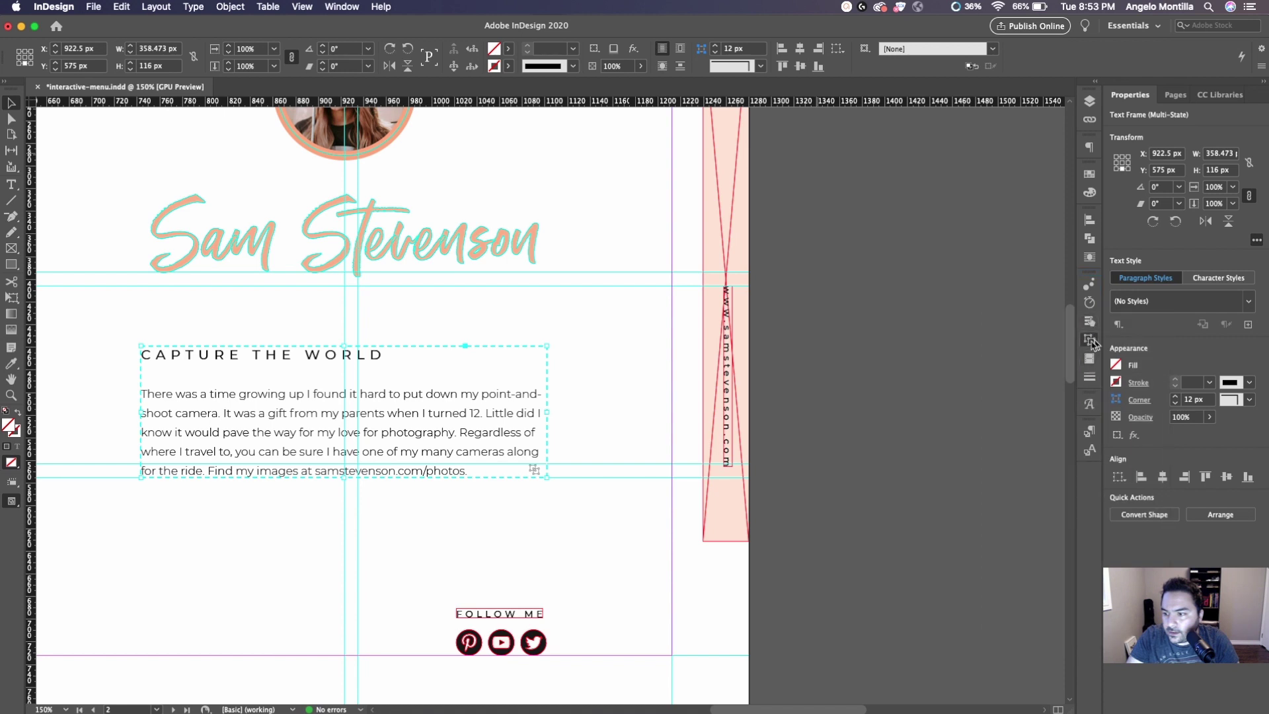
# Float the Object States panel listing Multi-state 5's four text states.
pyautogui.click(1089, 340)
pyautogui.moveTo(962, 281); pyautogui.dragTo(694, 306)
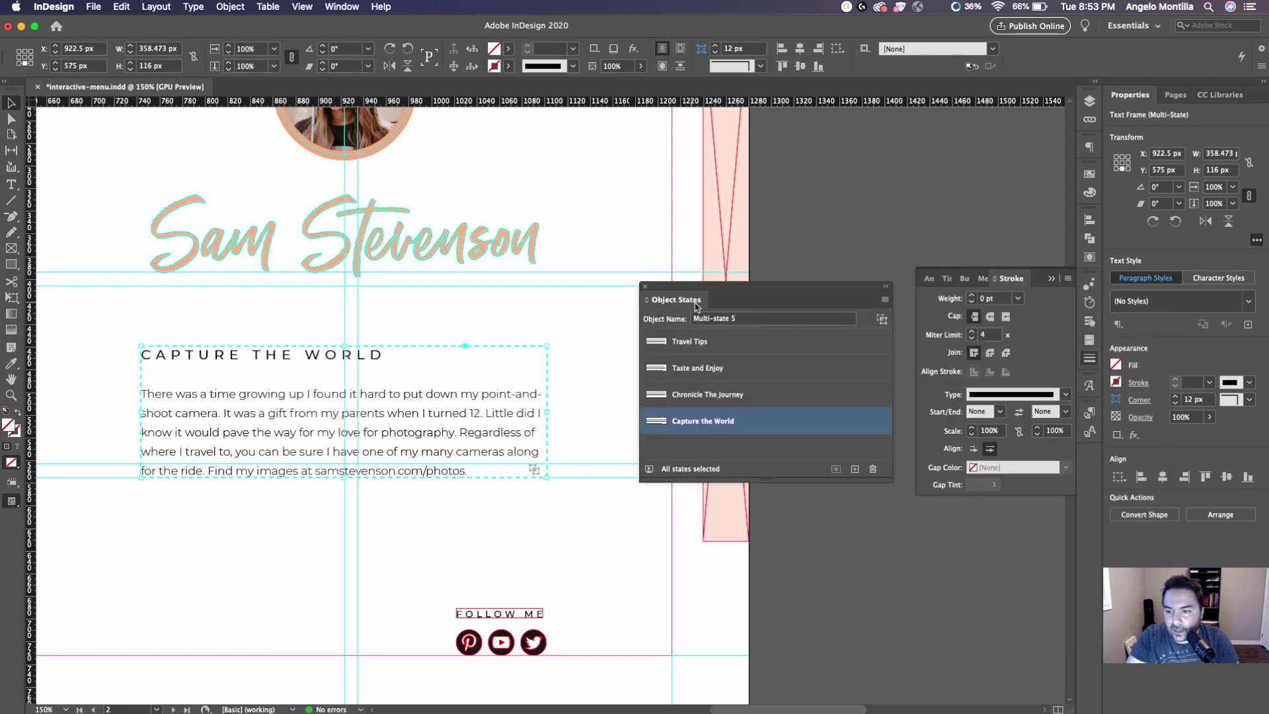
pyautogui.moveTo(775, 294); pyautogui.dragTo(751, 295)
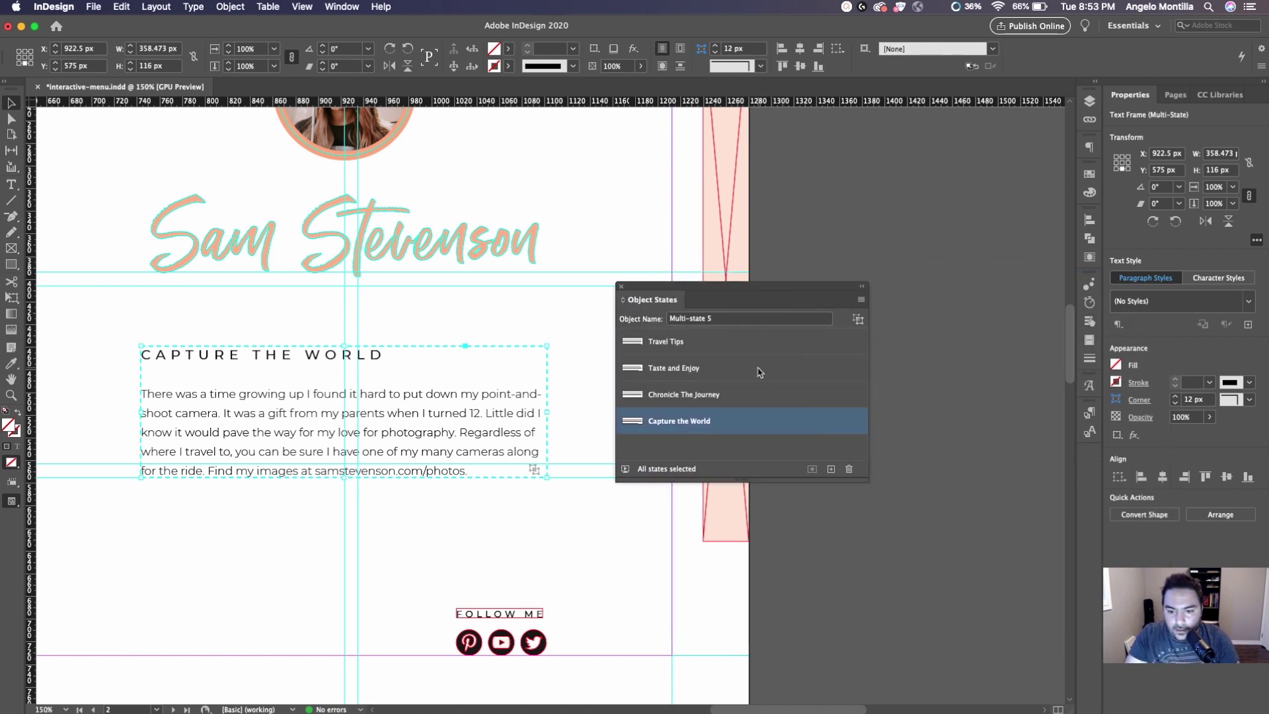
# Make the Travel Tips state's TRAVEL THE GLOBE text fly in from the bottom.
pyautogui.click(673, 341)
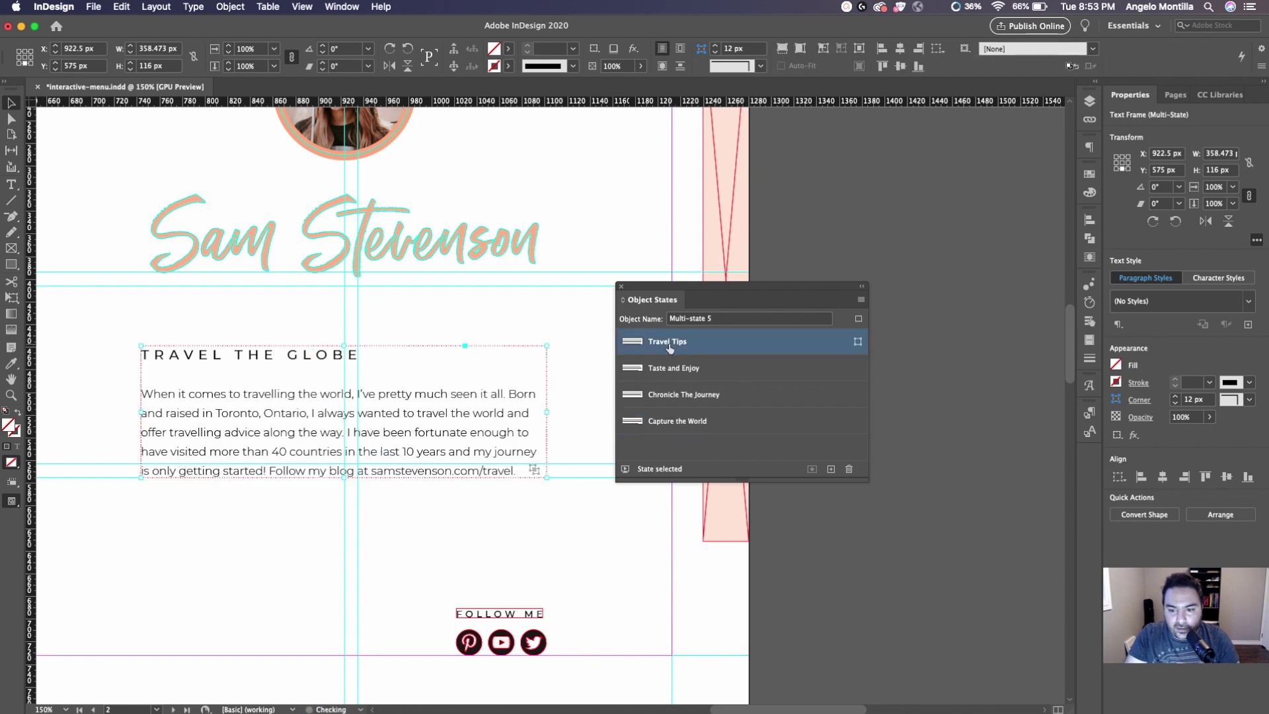
pyautogui.doubleClick(546, 383)
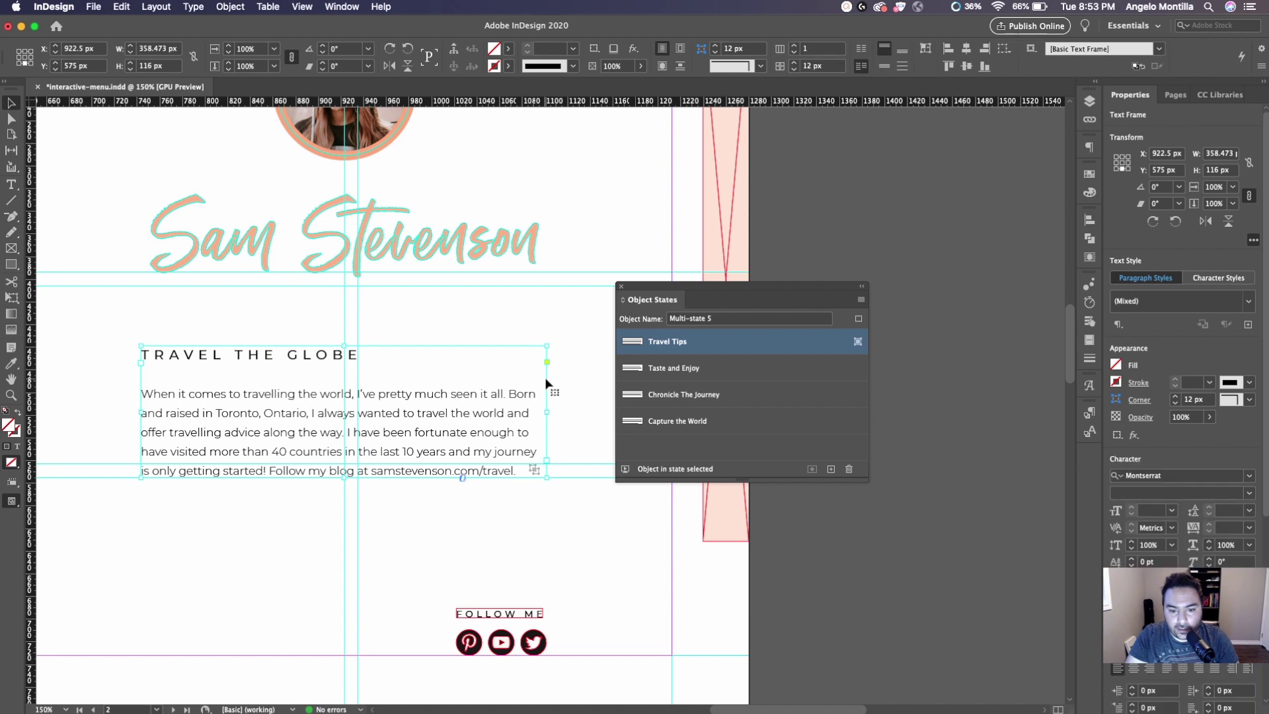
pyautogui.click(1090, 289)
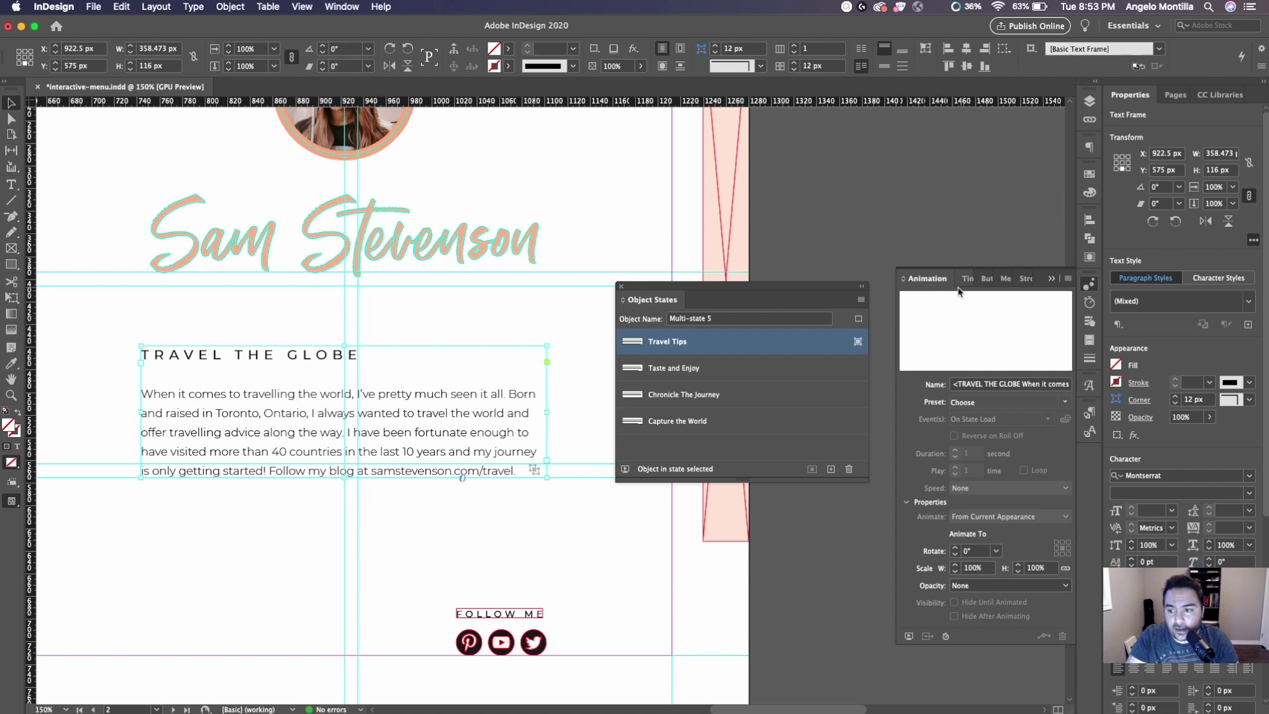
pyautogui.click(1065, 402)
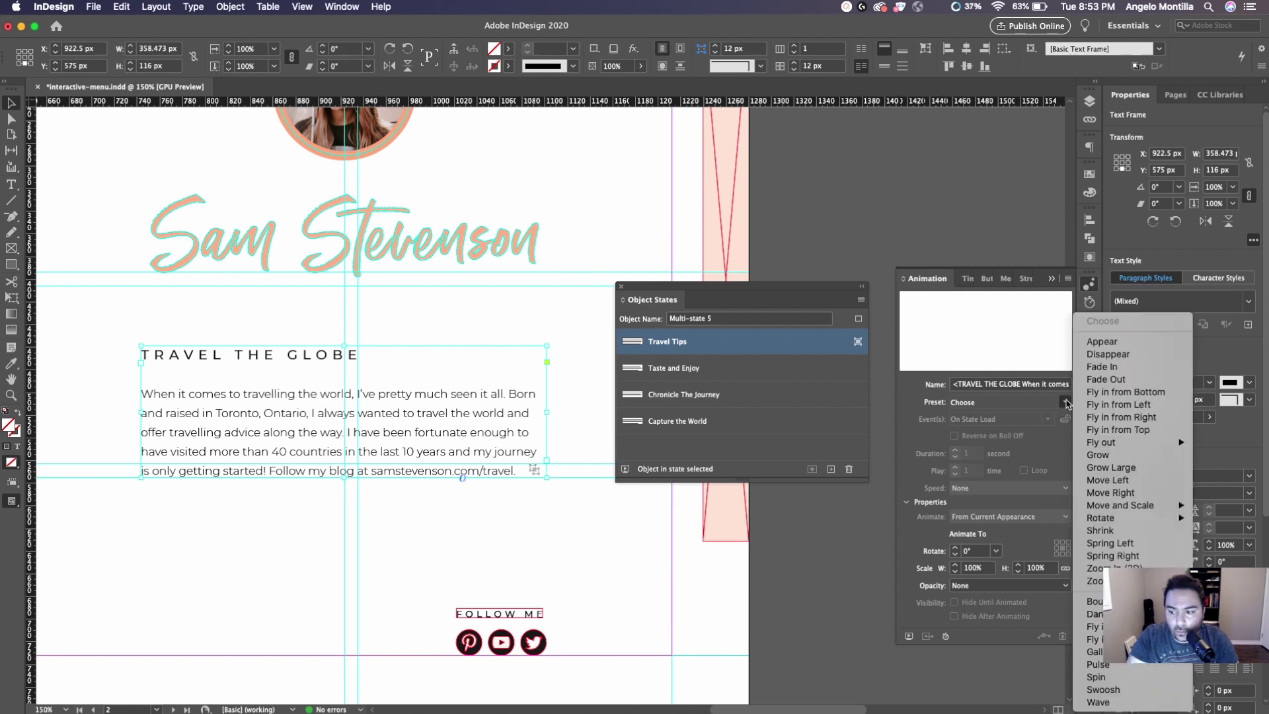
pyautogui.click(1116, 393)
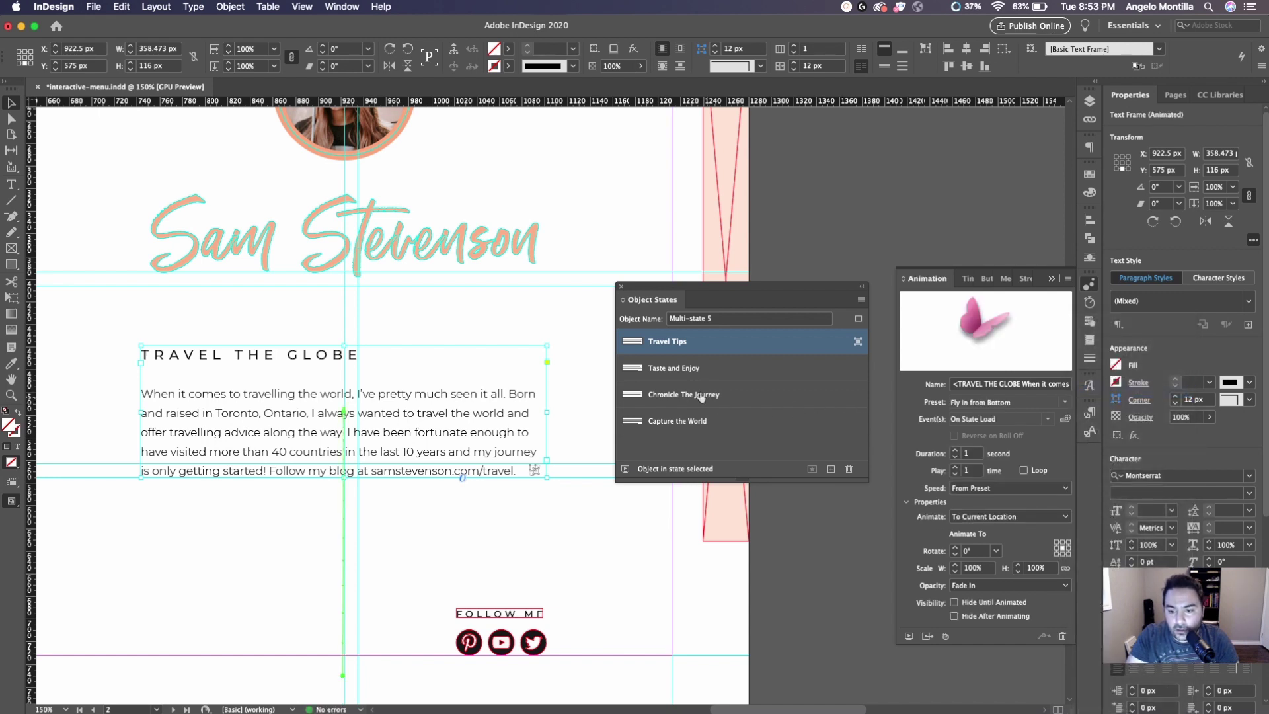
# Apply Fly in from Bottom to the Taste and Enjoy state's text frame.
pyautogui.click(681, 372)
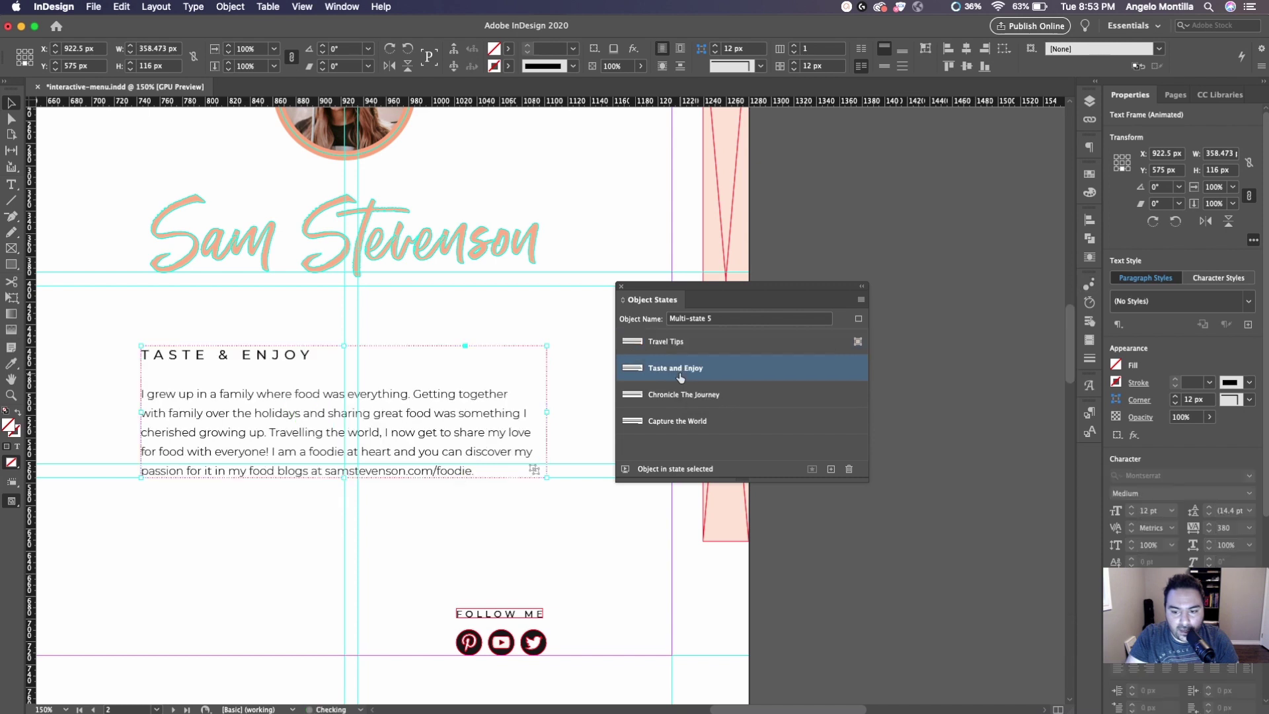
pyautogui.click(548, 394)
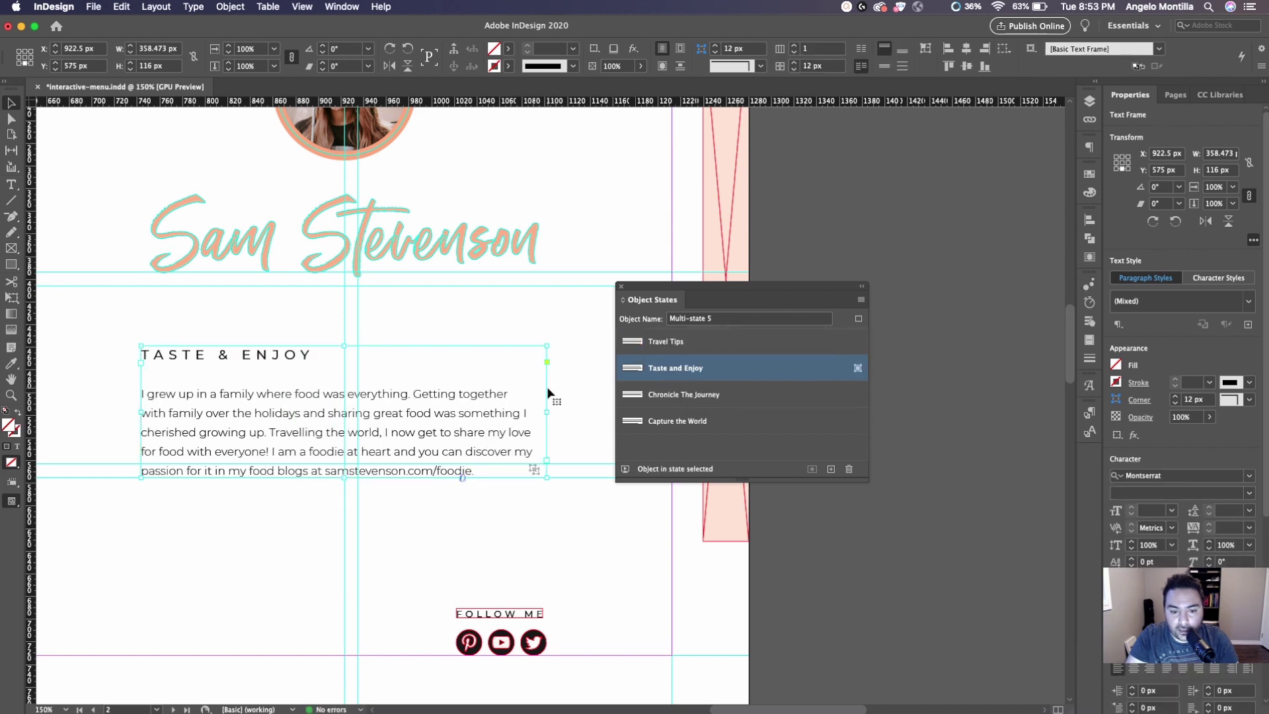
pyautogui.click(1090, 286)
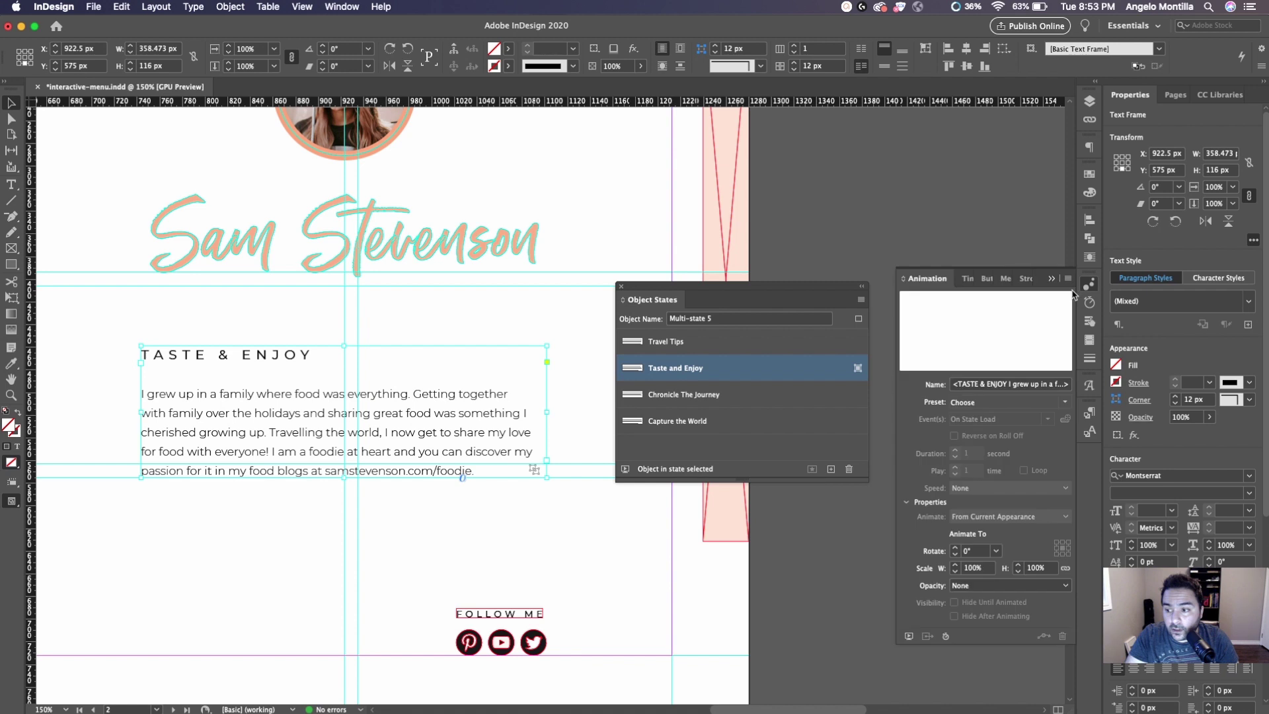
pyautogui.click(1065, 402)
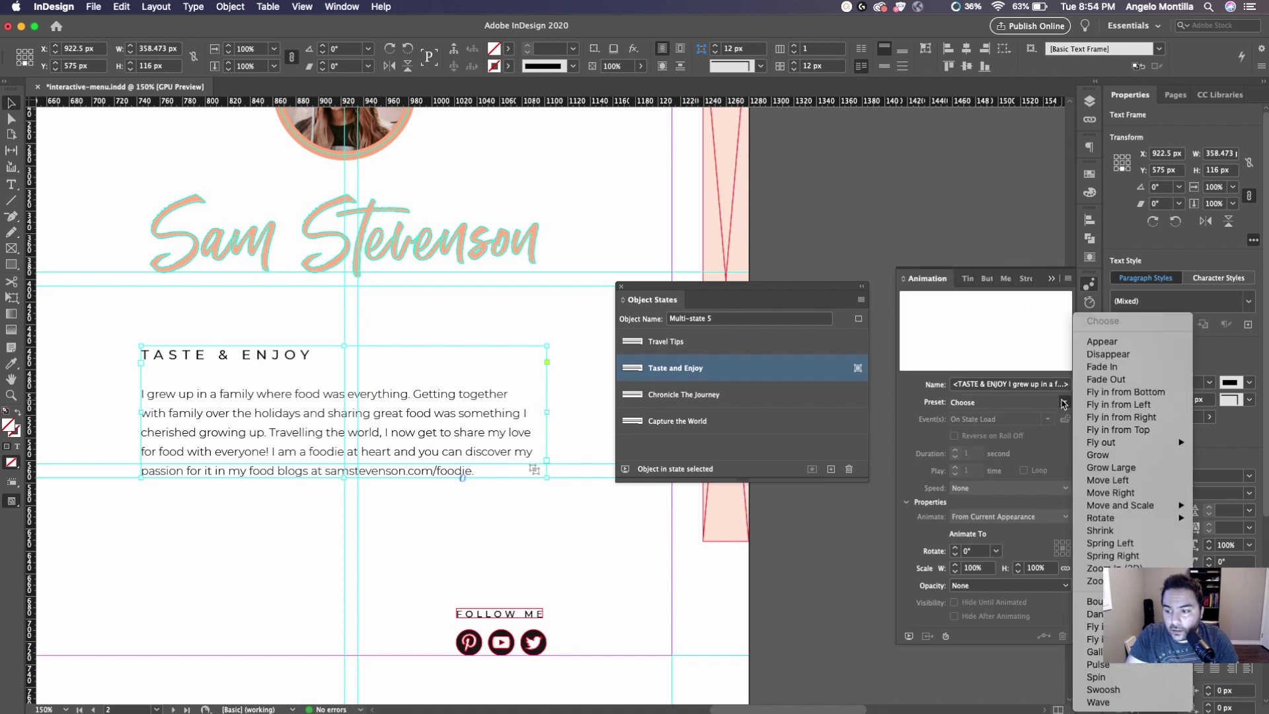
pyautogui.click(1110, 393)
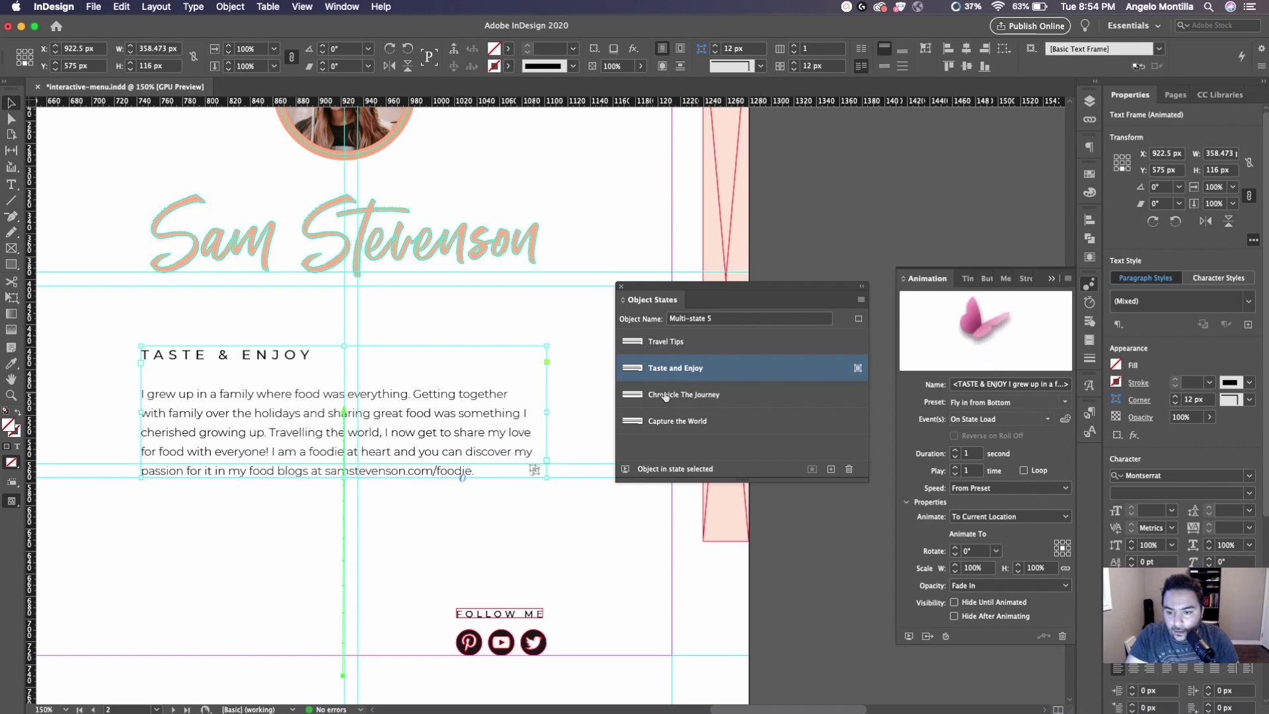
# Apply Fly in from Bottom to the Chronicle The Journey state's text frame.
pyautogui.click(639, 395)
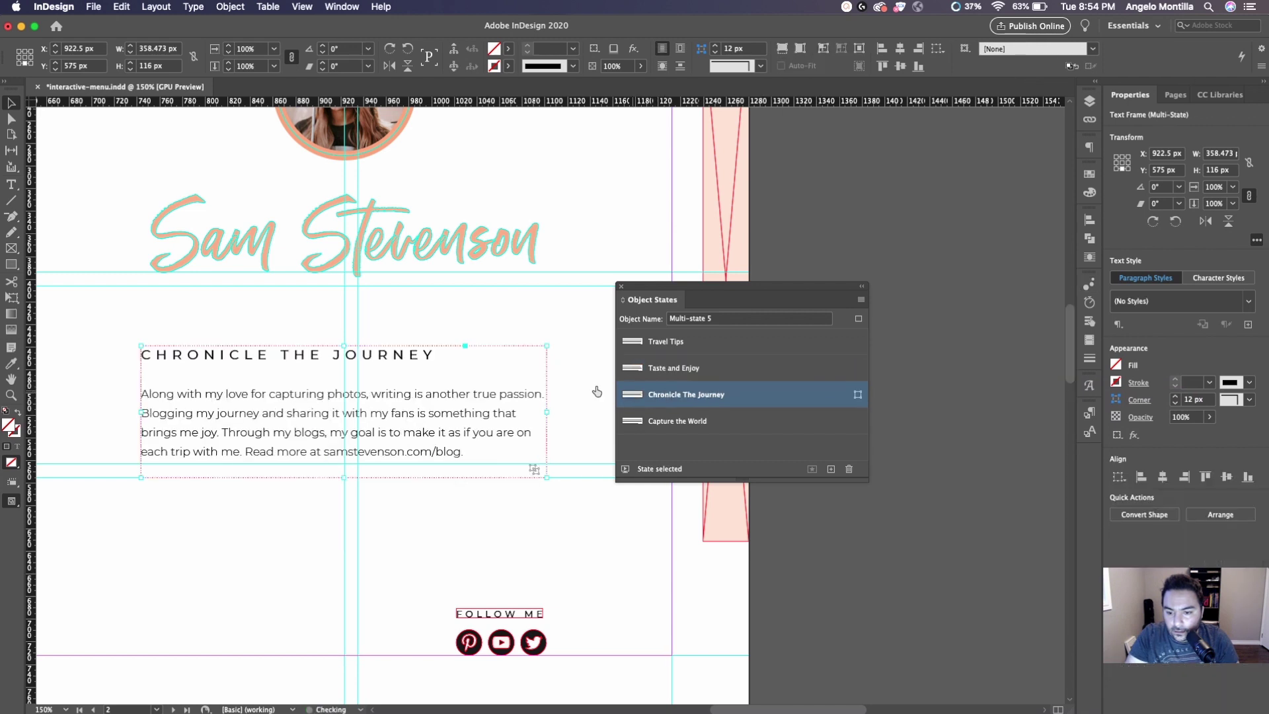
pyautogui.click(548, 395)
pyautogui.click(1090, 285)
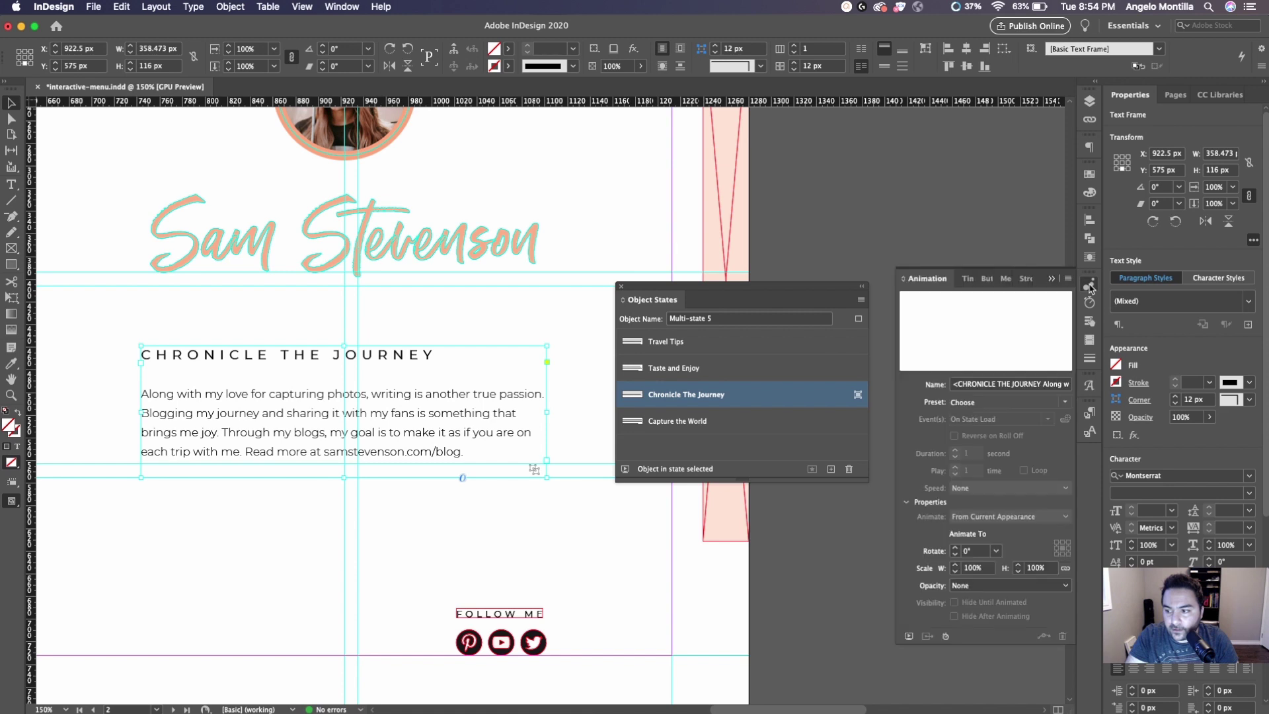
pyautogui.click(1065, 402)
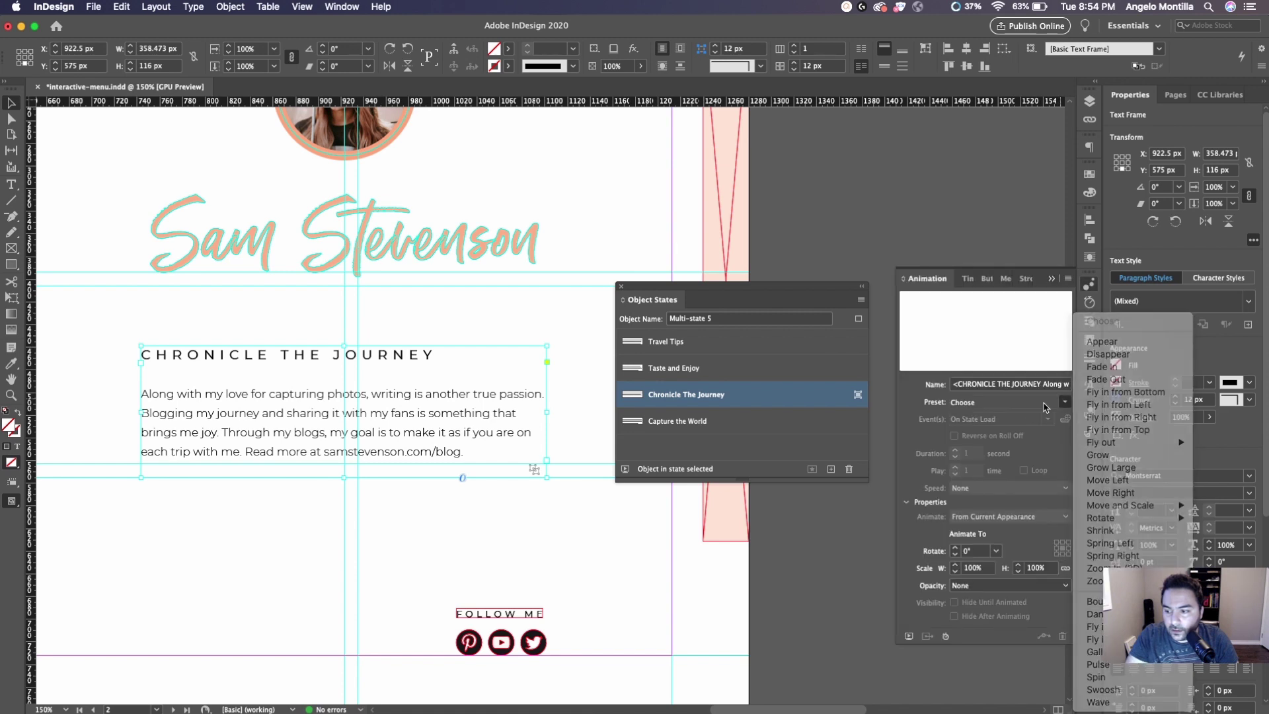
pyautogui.click(1115, 393)
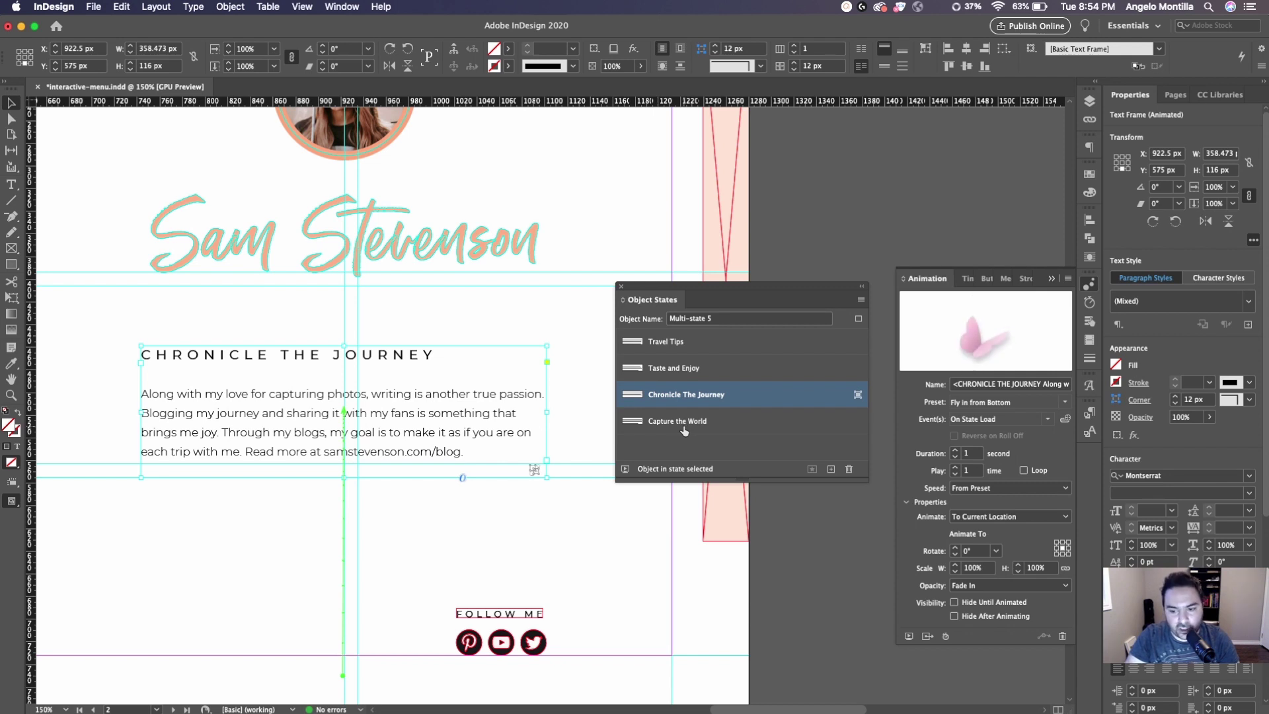
# Apply Fly in from Bottom to the Capture the World text frame and preview the page.
pyautogui.click(686, 426)
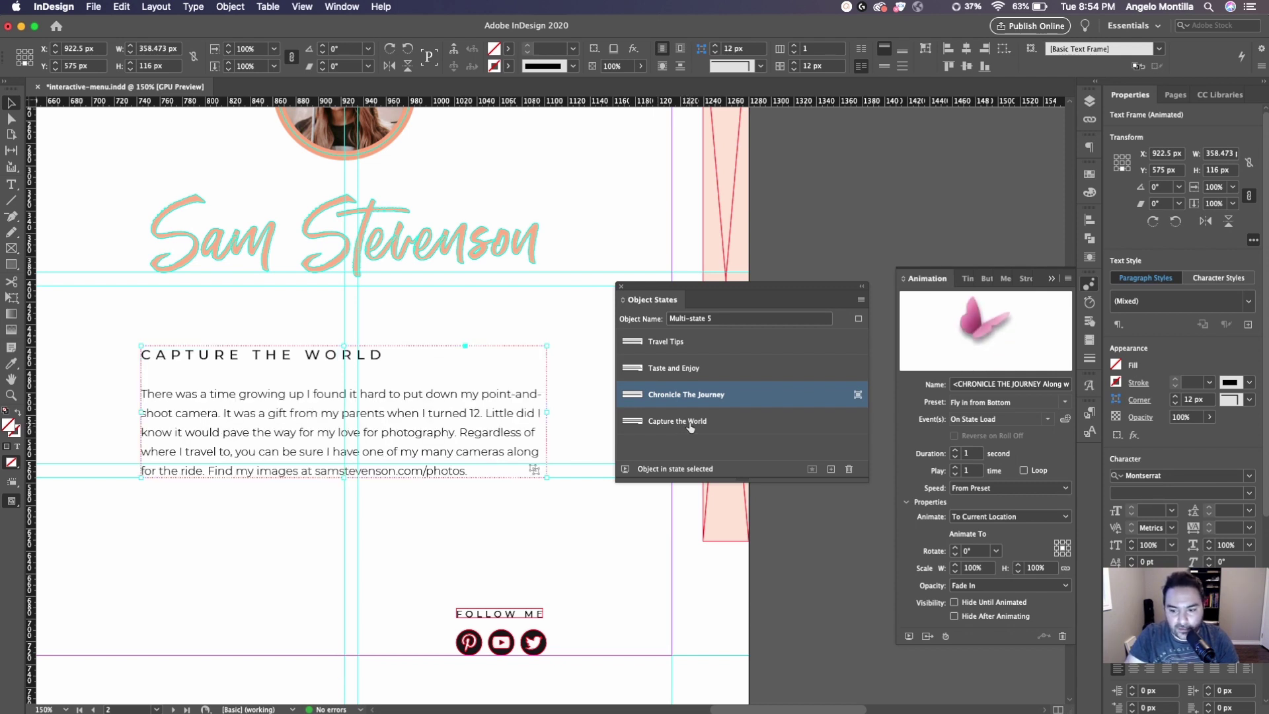
pyautogui.click(546, 384)
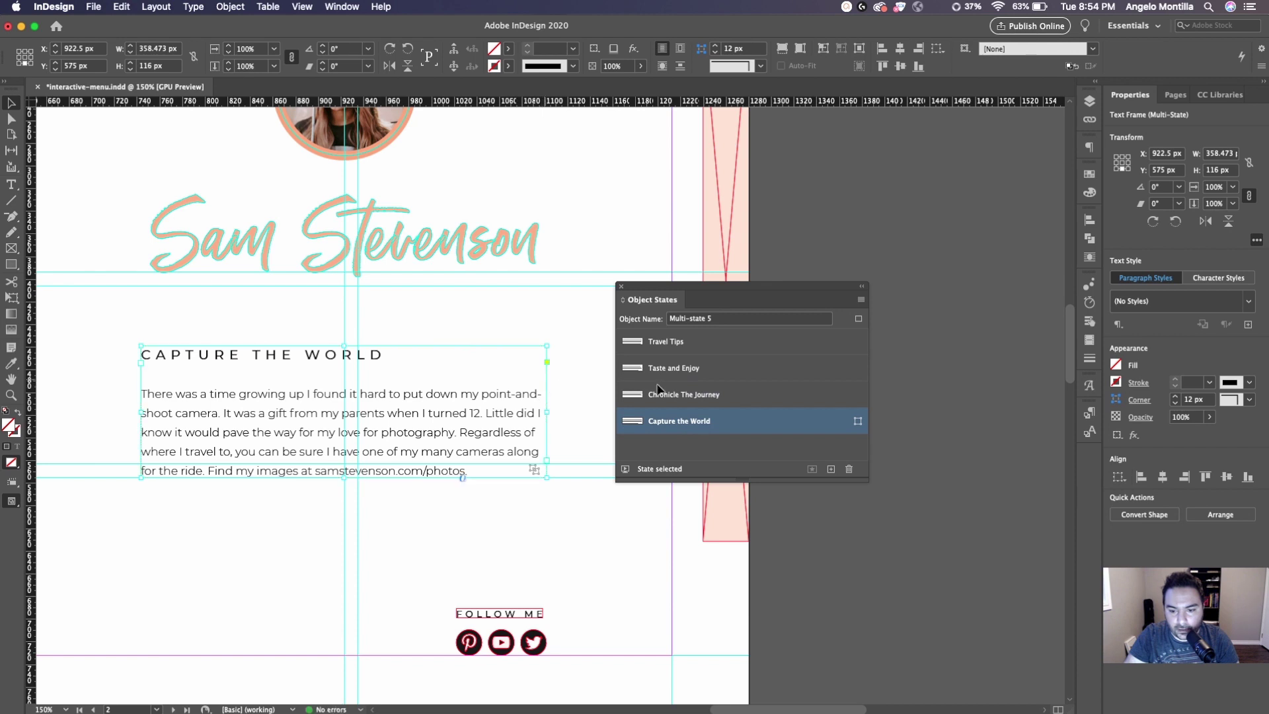
pyautogui.click(1091, 285)
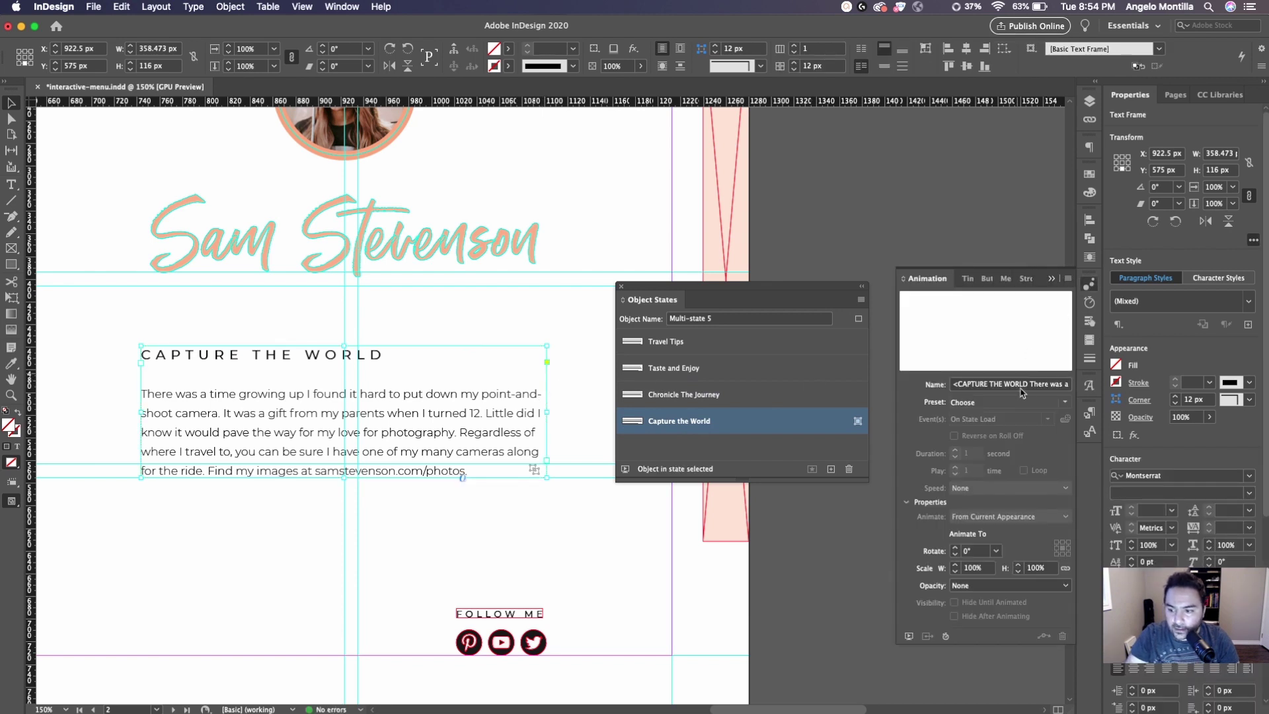
pyautogui.click(1064, 402)
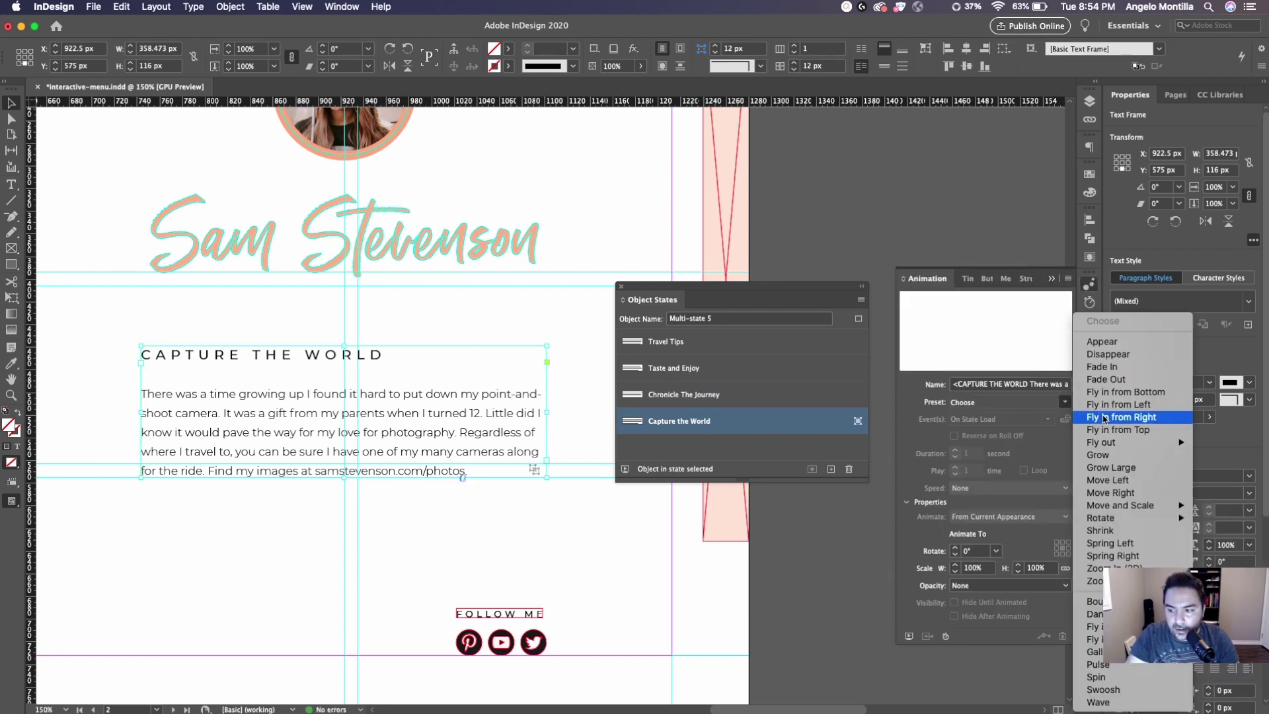
pyautogui.click(1124, 392)
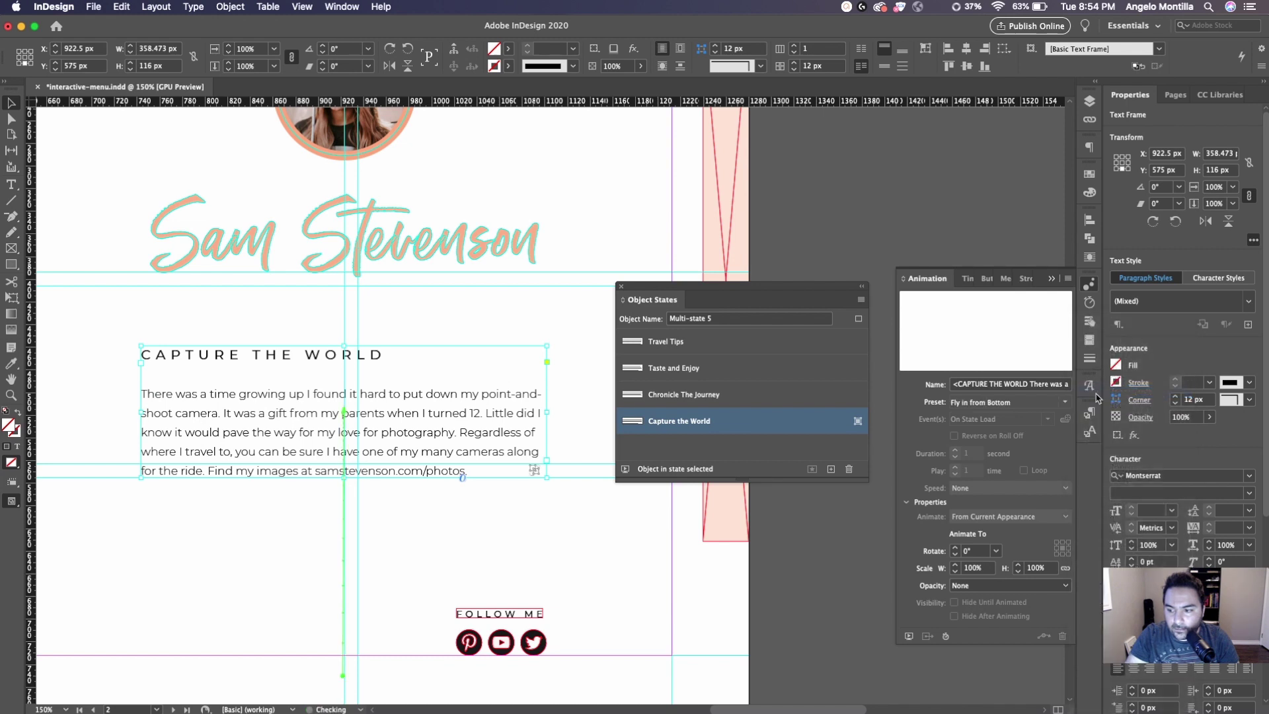
pyautogui.click(625, 469)
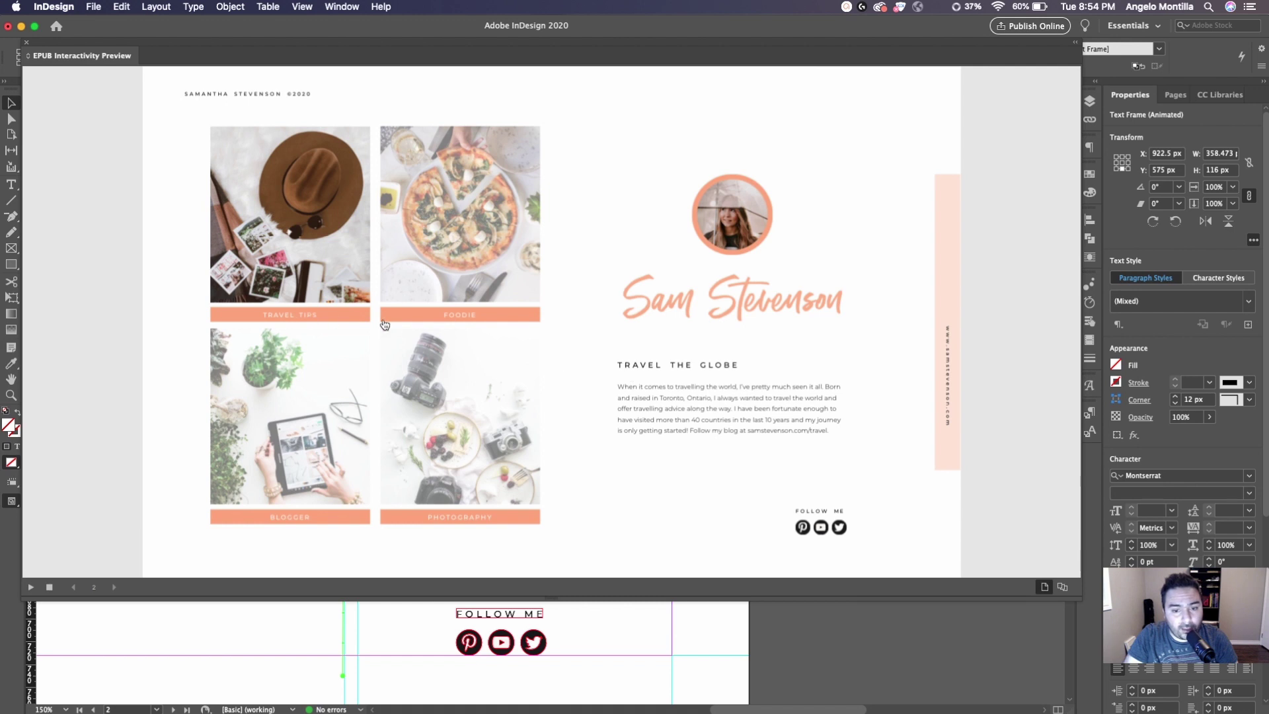
# Click FOODIE, BLOGGER, PHOTOGRAPHY and TRAVEL TIPS in the preview to watch the text fly in.
pyautogui.click(460, 322)
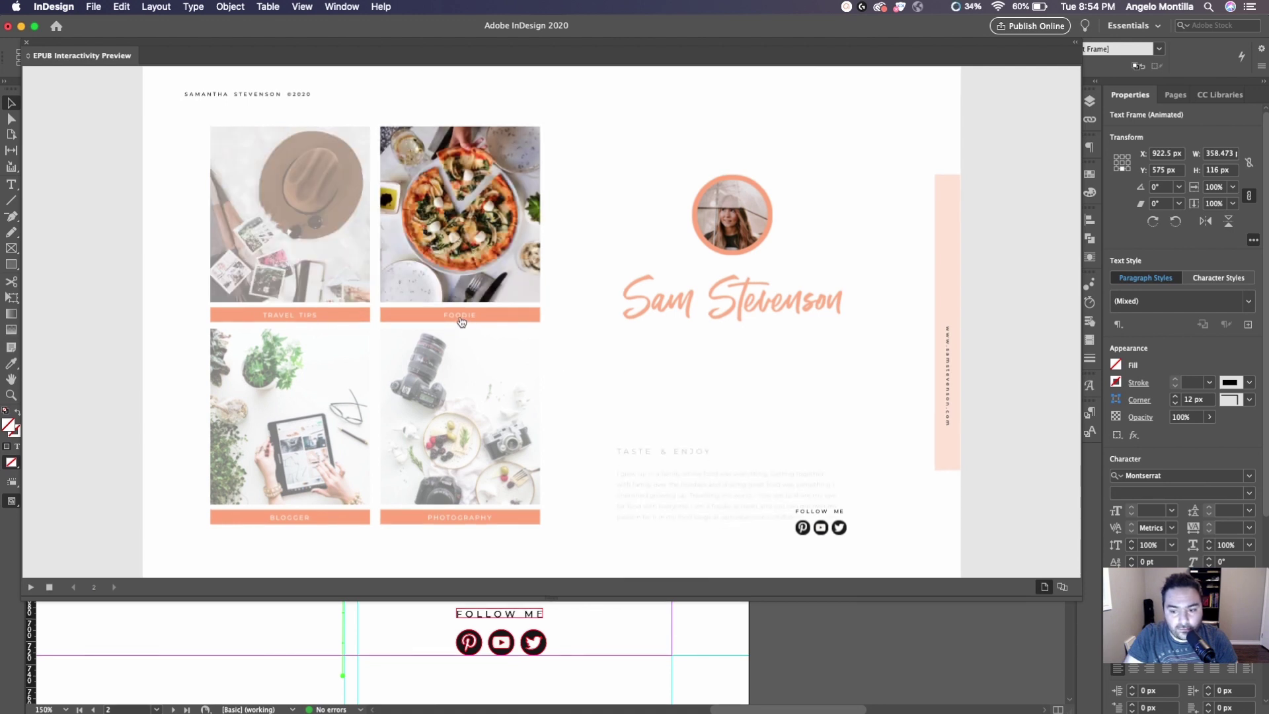
pyautogui.click(273, 514)
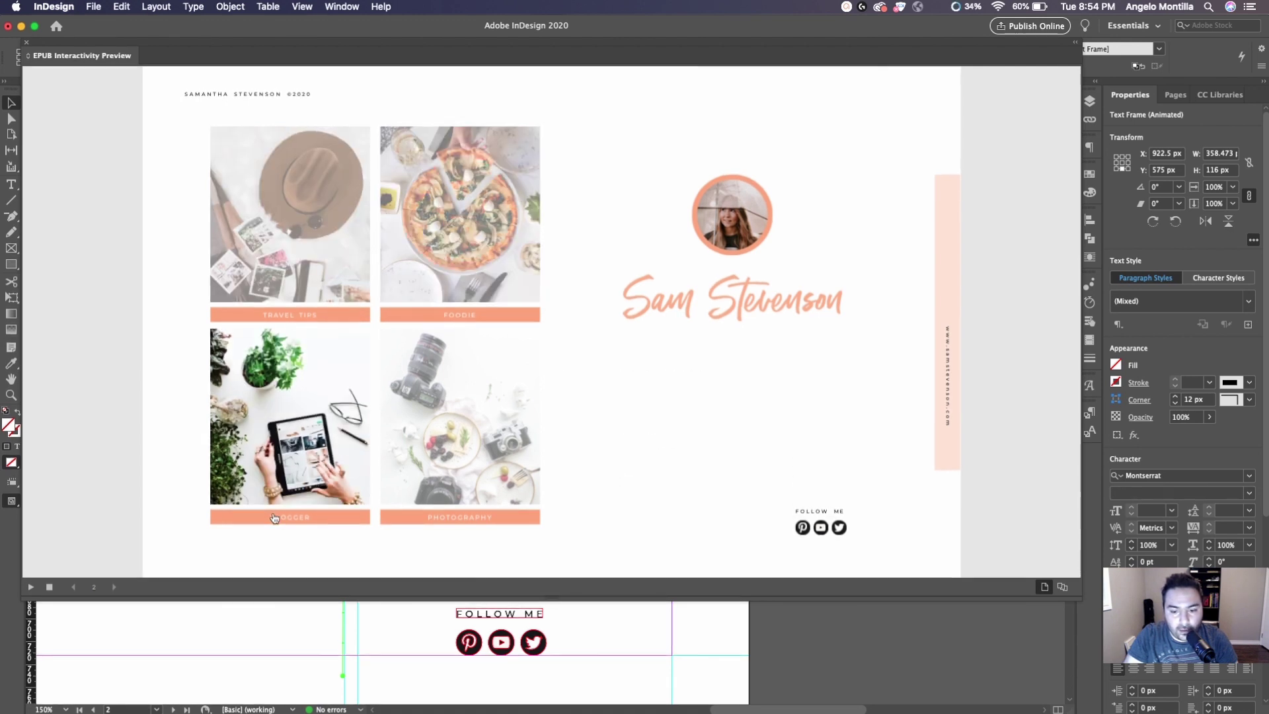
pyautogui.click(445, 525)
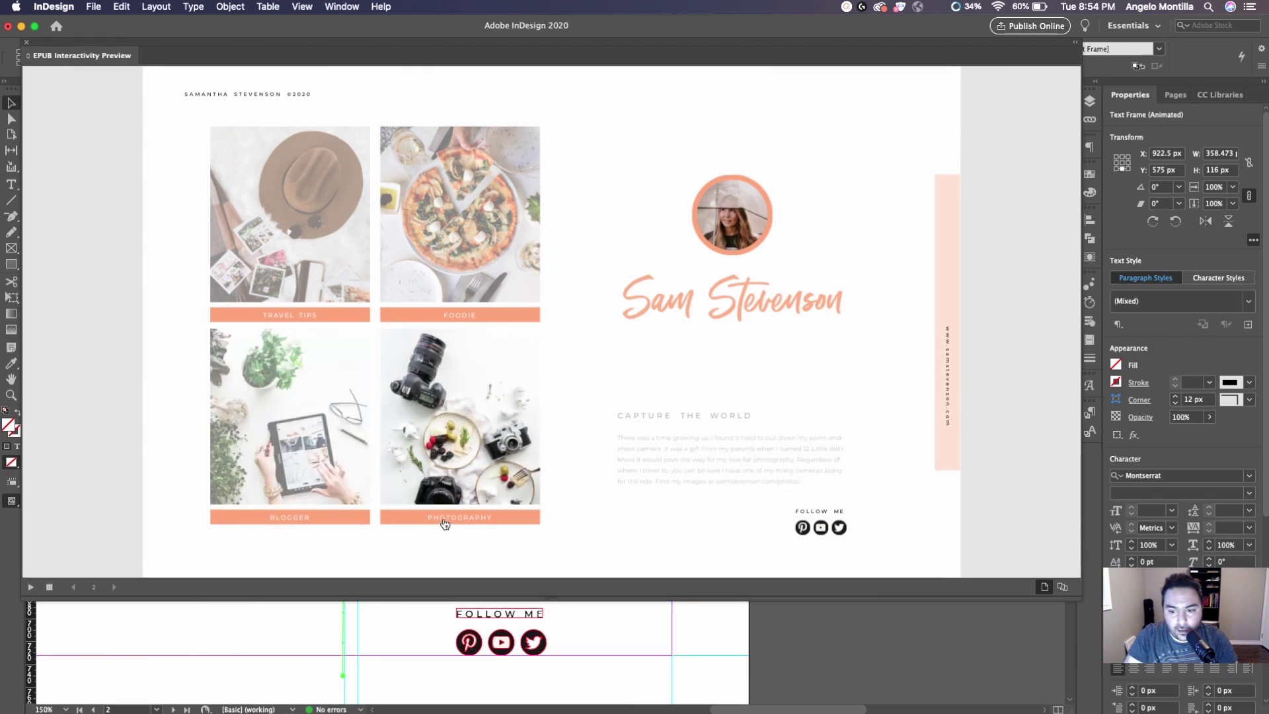
pyautogui.click(325, 523)
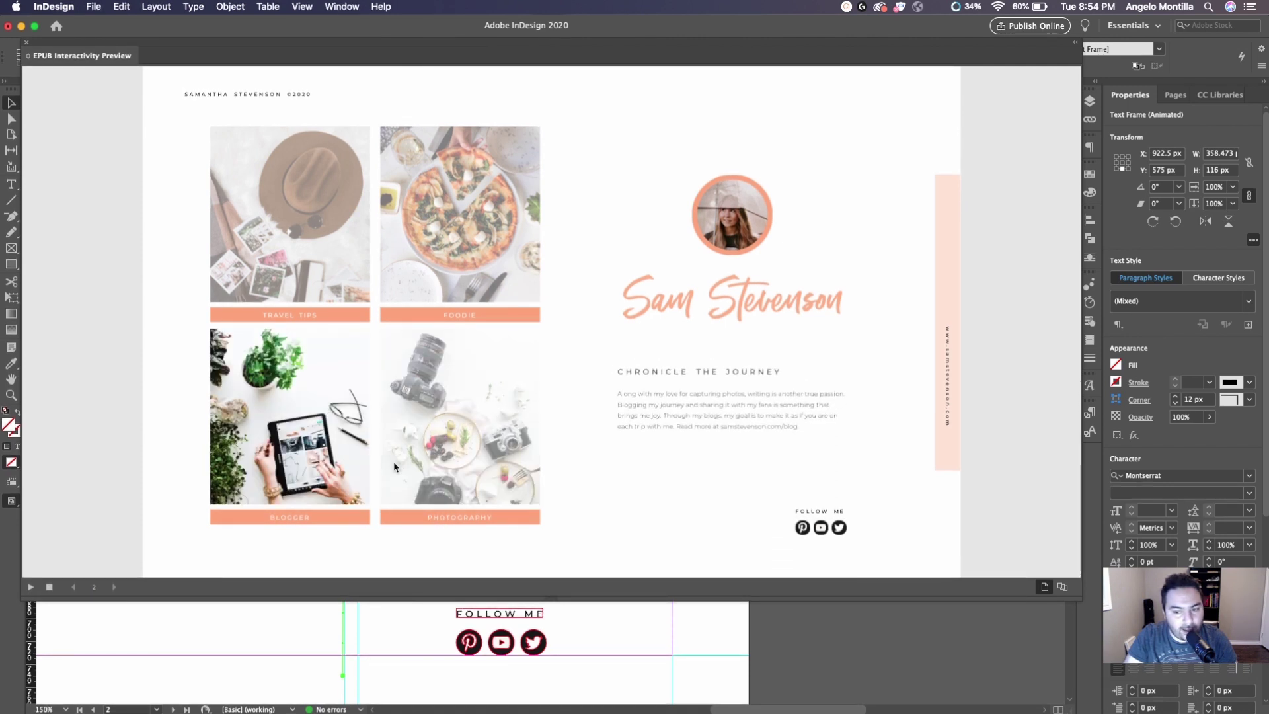
pyautogui.click(466, 318)
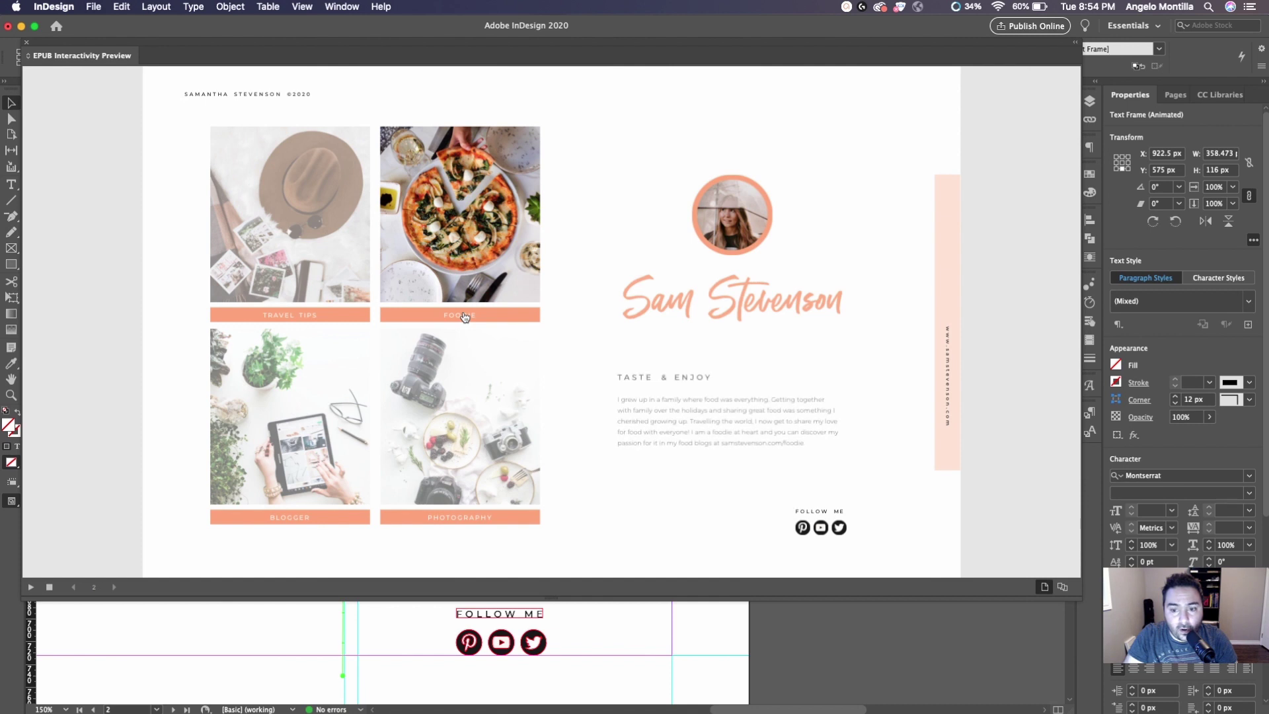
pyautogui.click(306, 317)
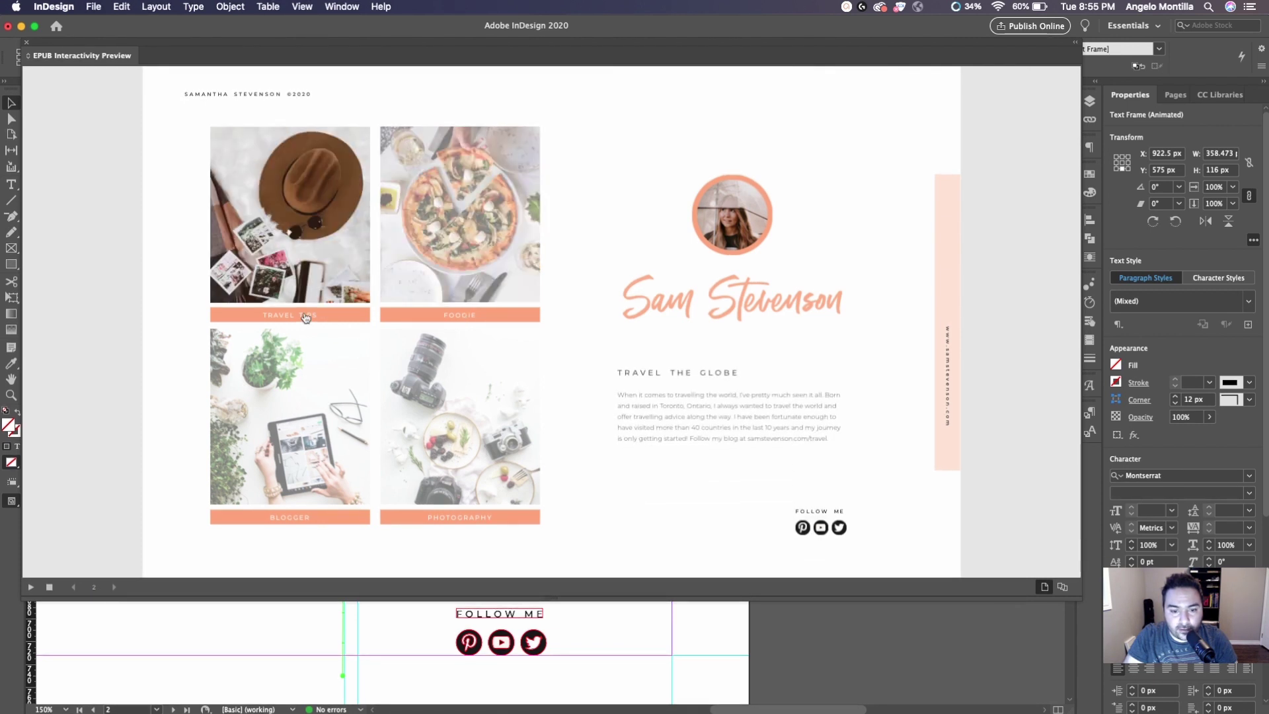
# Cycle through the bars once more, then close the interactivity preview.
pyautogui.click(415, 319)
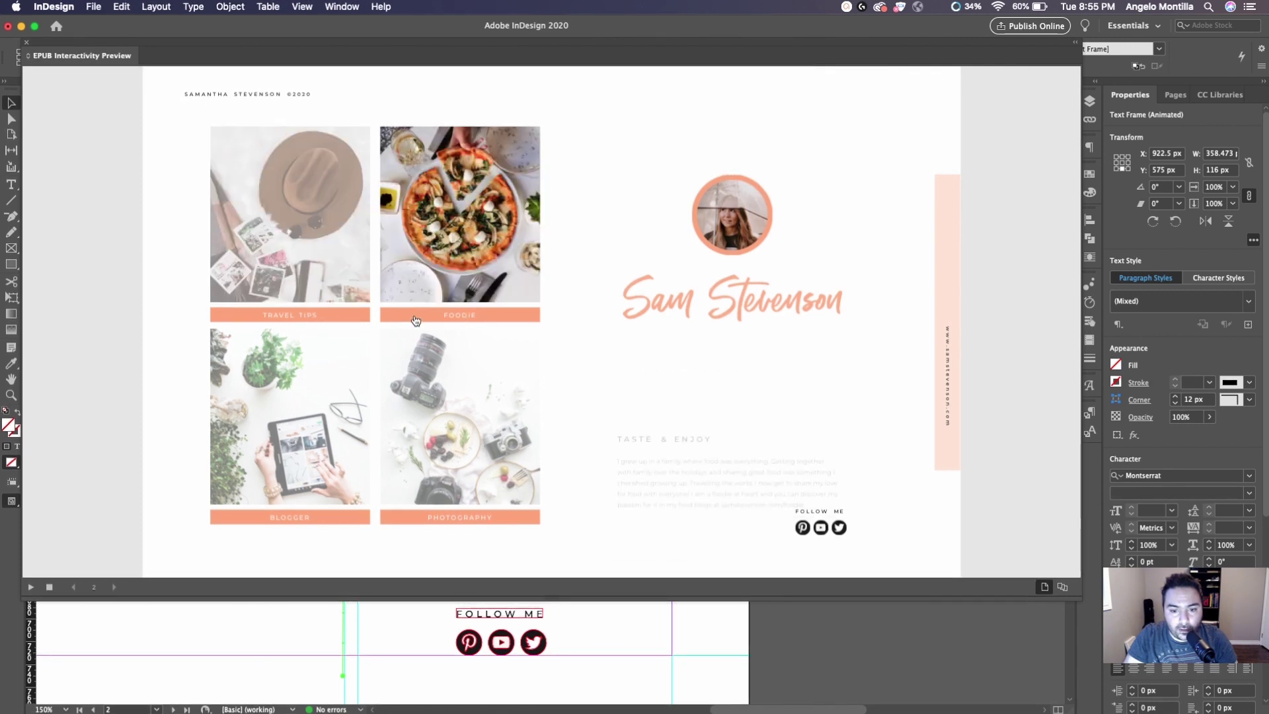
pyautogui.click(311, 518)
pyautogui.click(425, 520)
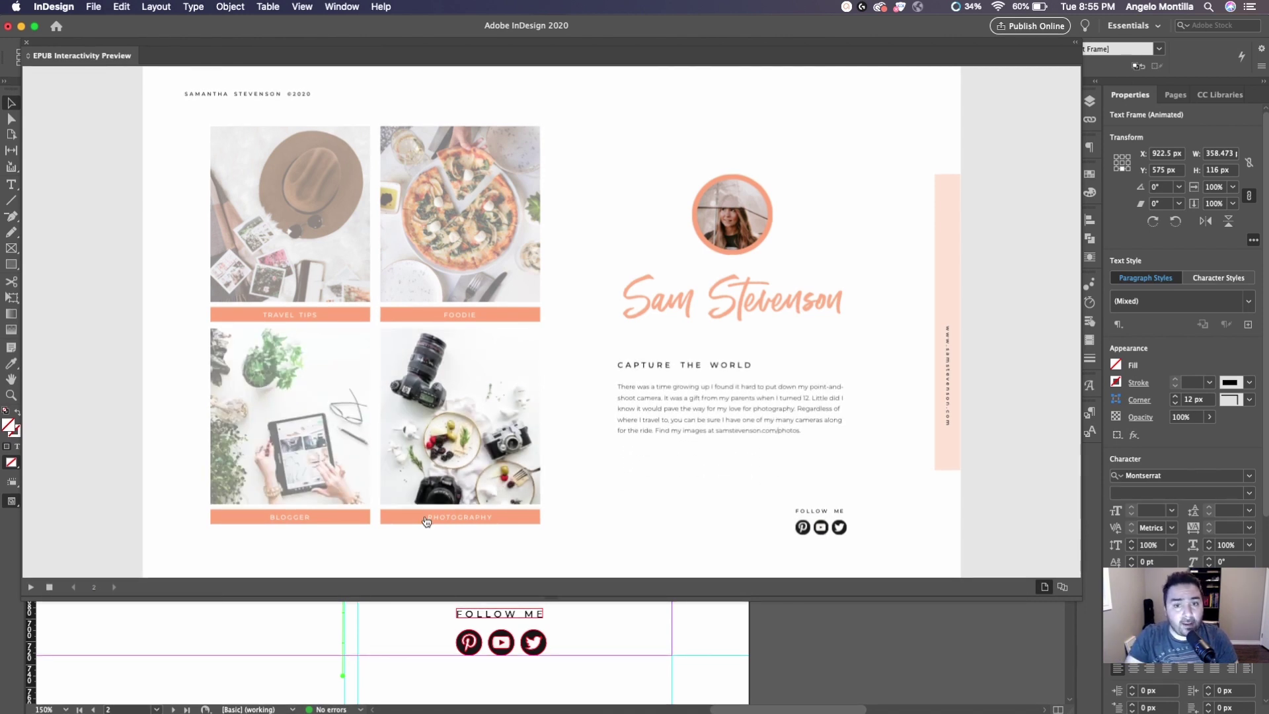
pyautogui.click(319, 515)
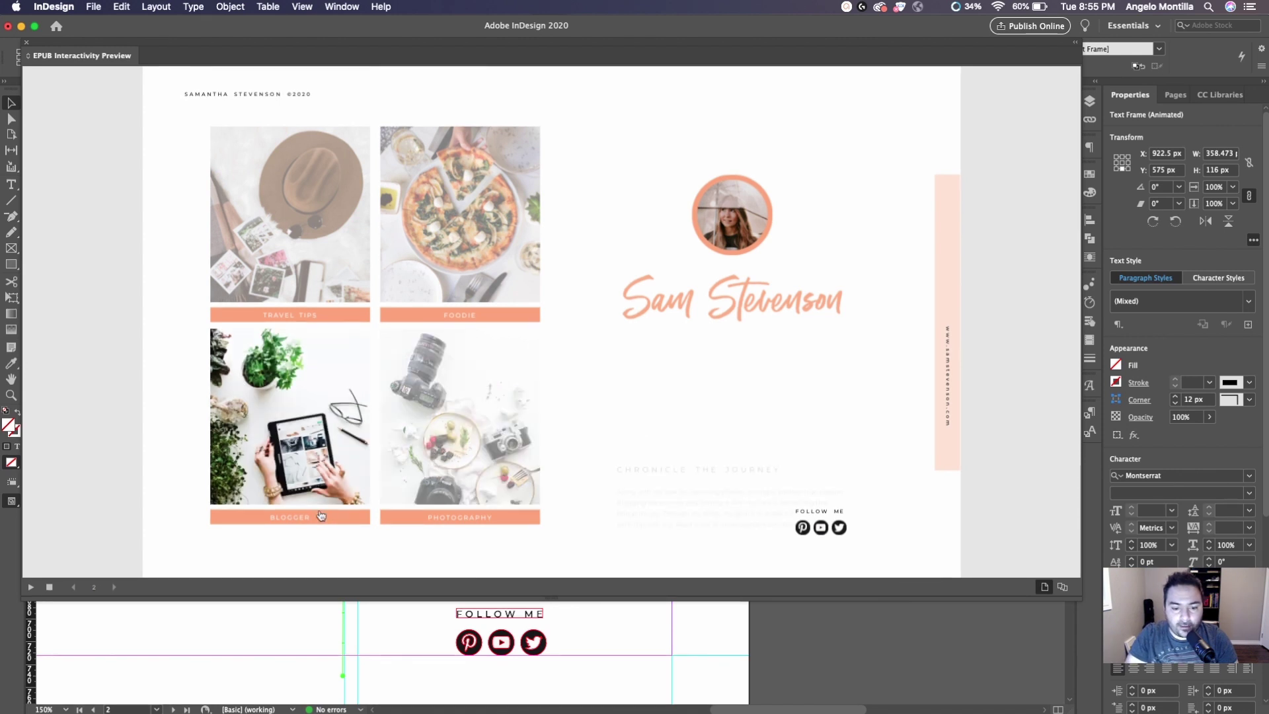
pyautogui.click(444, 316)
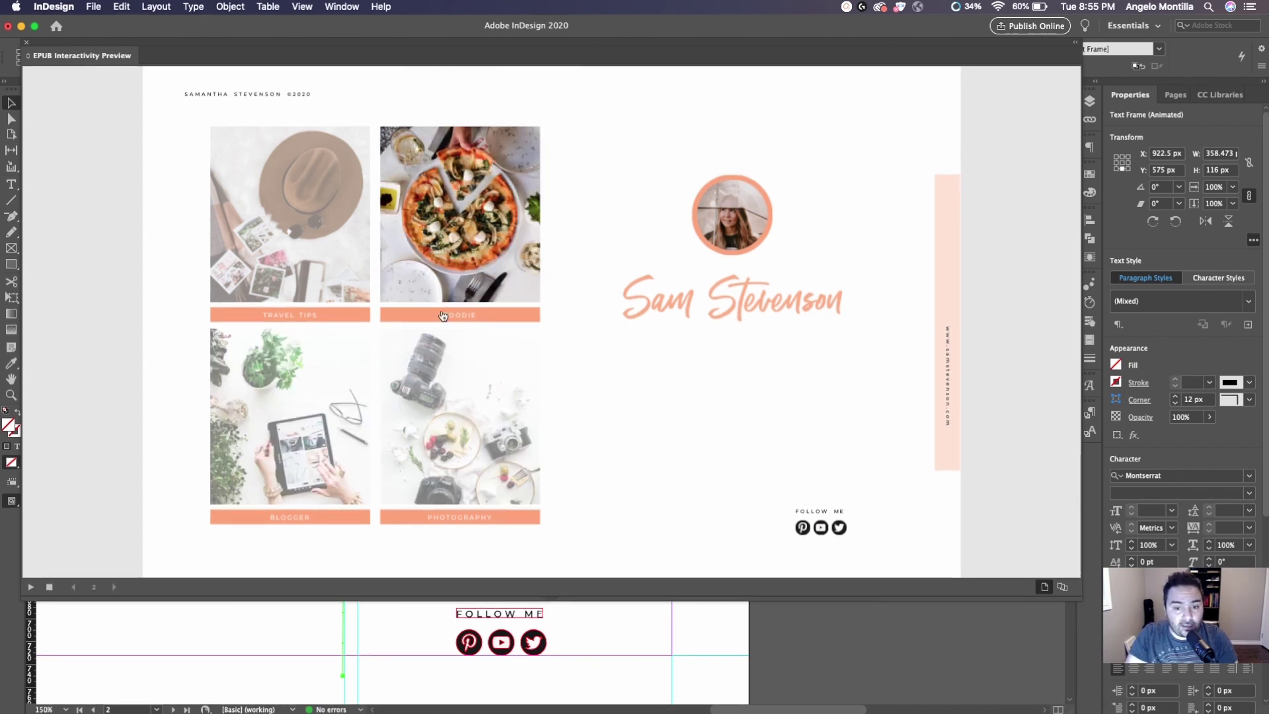
pyautogui.click(331, 315)
pyautogui.click(27, 45)
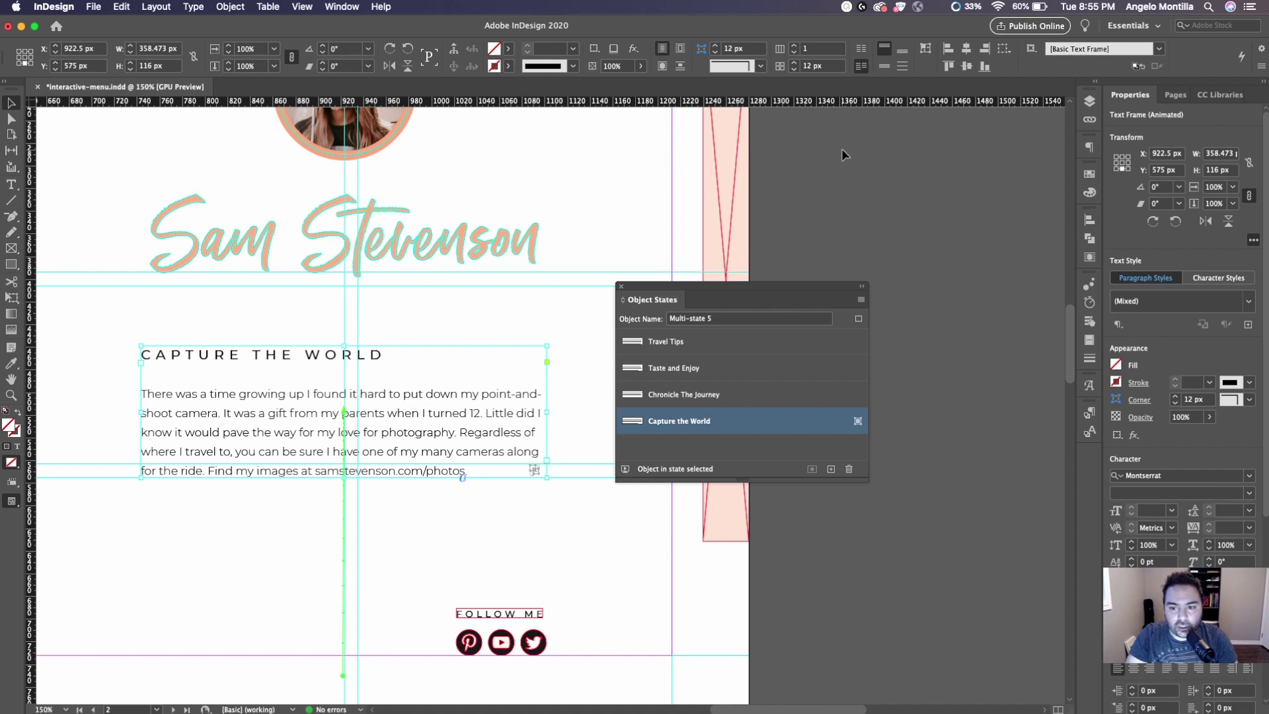
# Publish the document online, copy its link, and view it in the browser.
pyautogui.press('super+shift+Return')
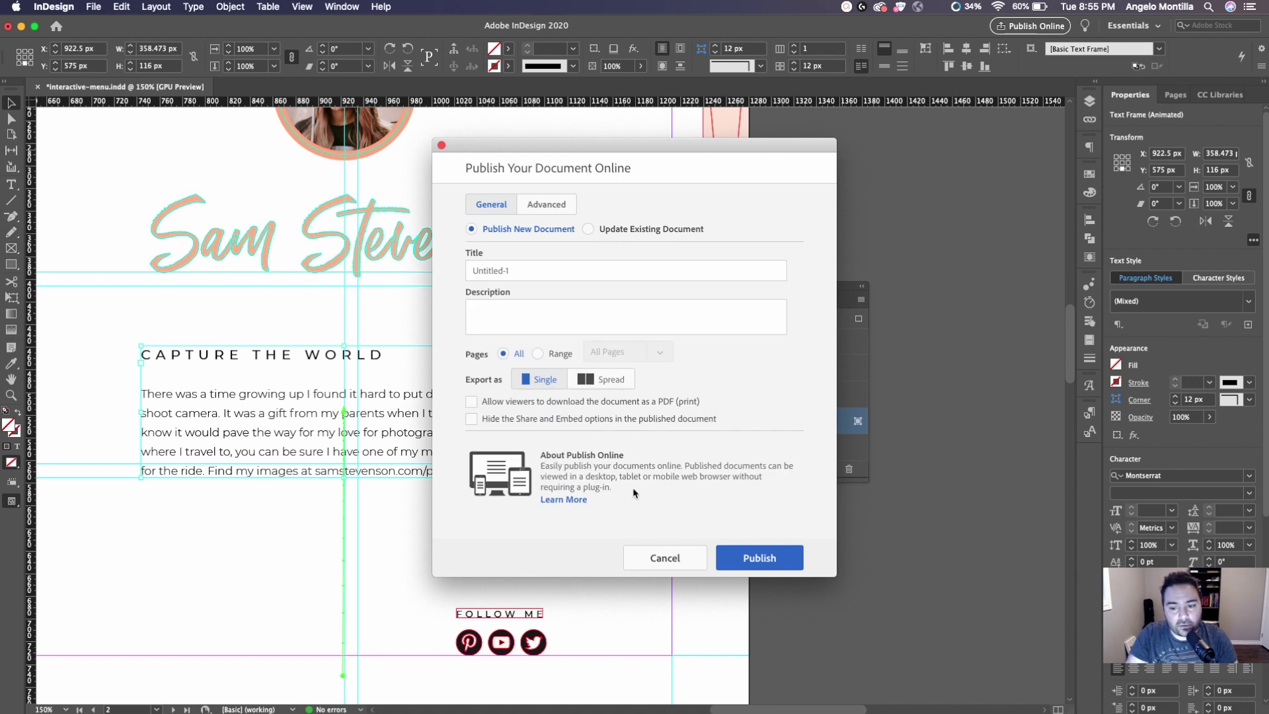
pyautogui.click(761, 559)
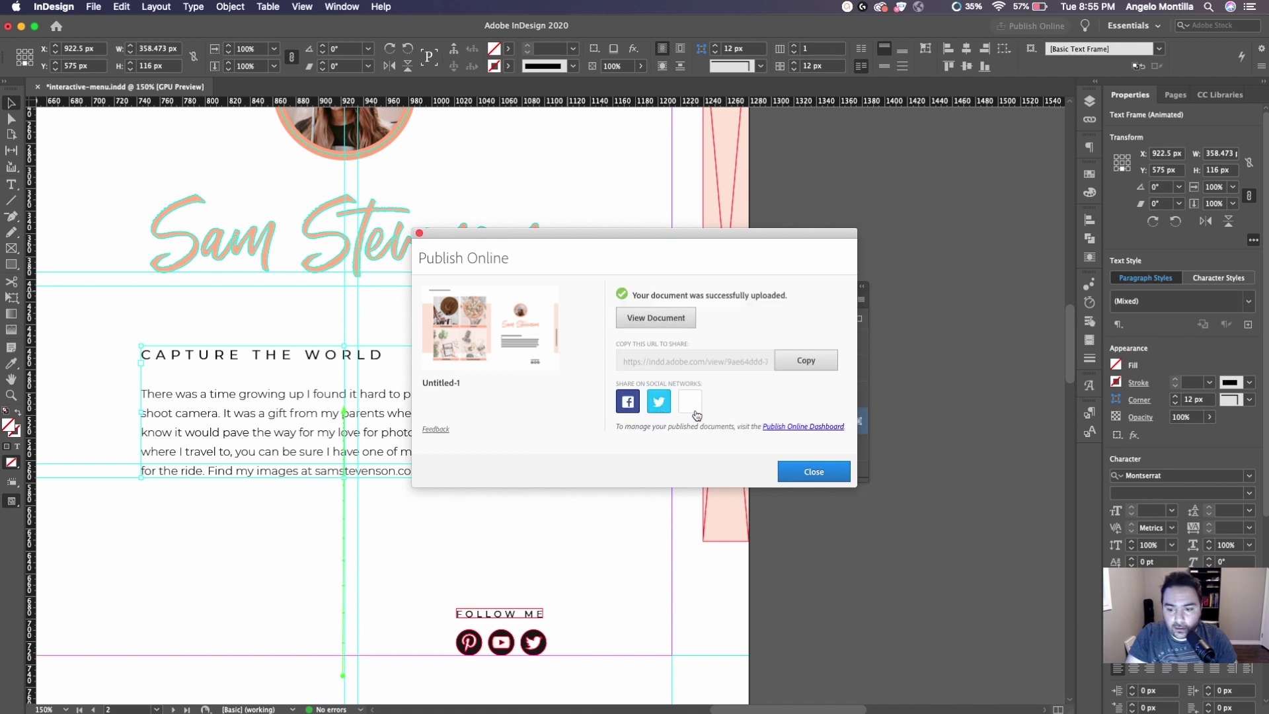
pyautogui.click(807, 360)
pyautogui.click(654, 318)
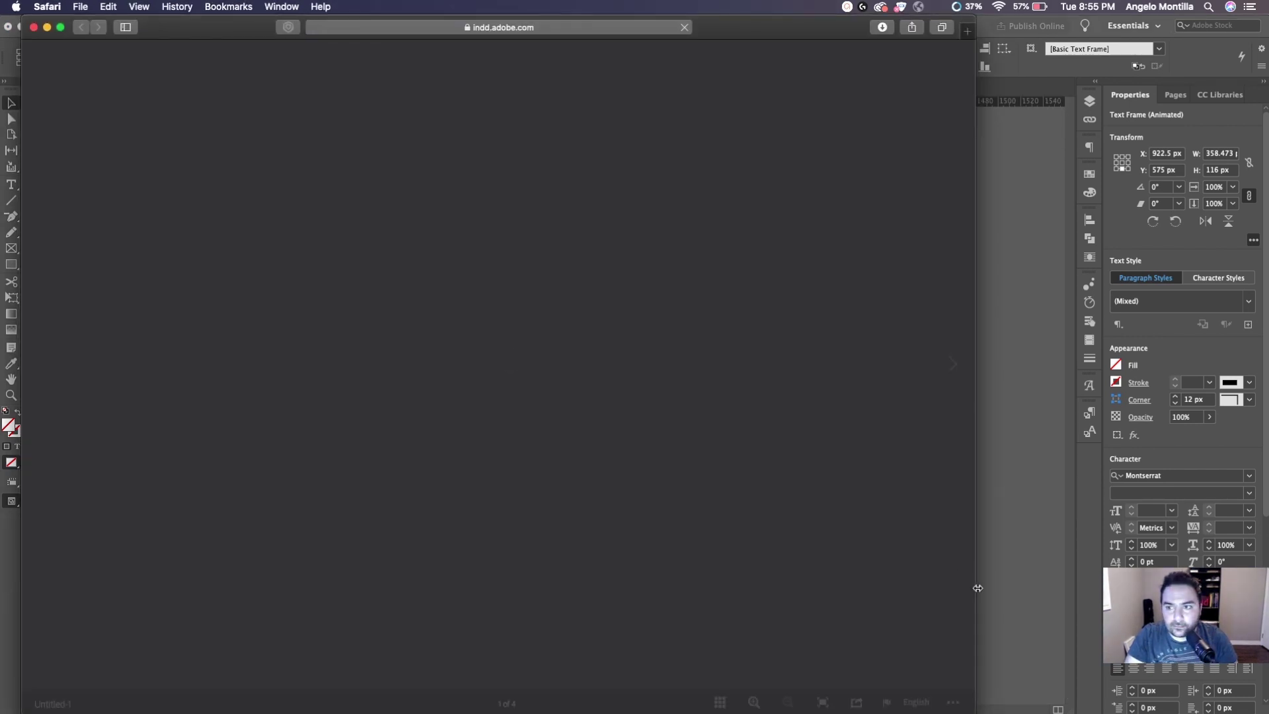
# Maximize Safari, go to page 2 and try the FOODIE, BLOGGER, PHOTOGRAPHY and TRAVEL TIPS bars.
pyautogui.moveTo(977, 586); pyautogui.dragTo(1266, 586)
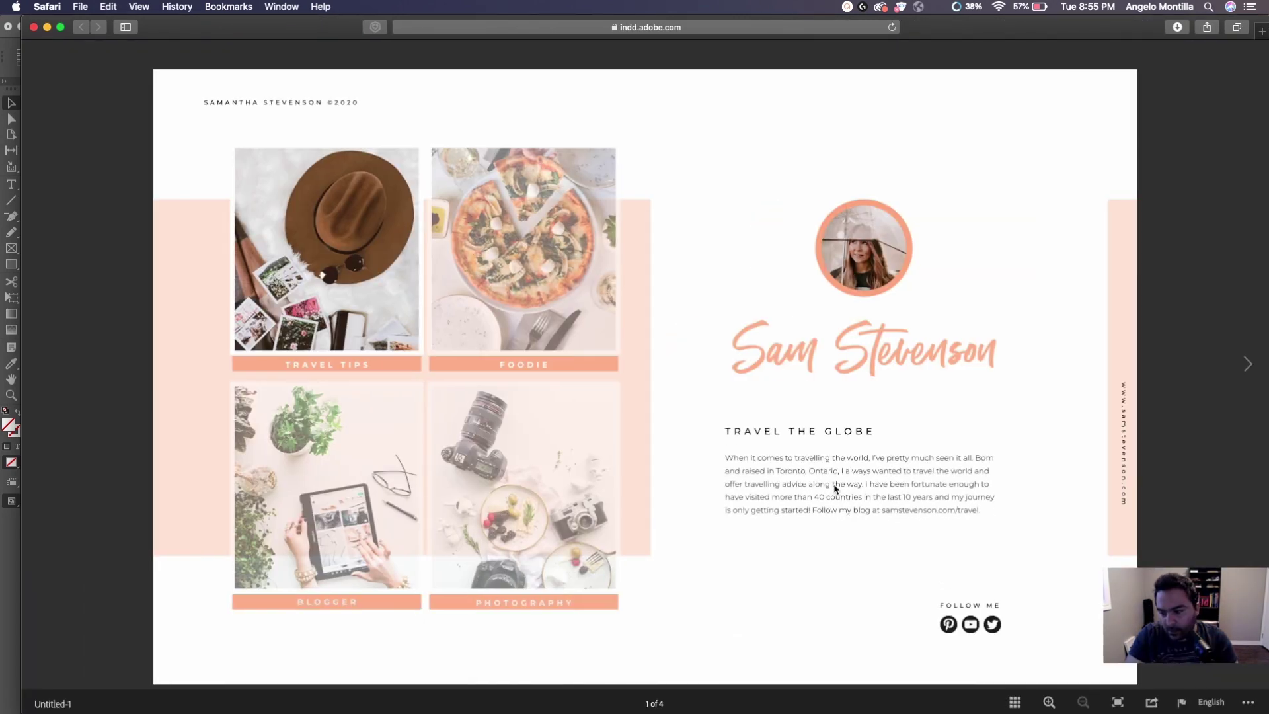
pyautogui.click(1246, 363)
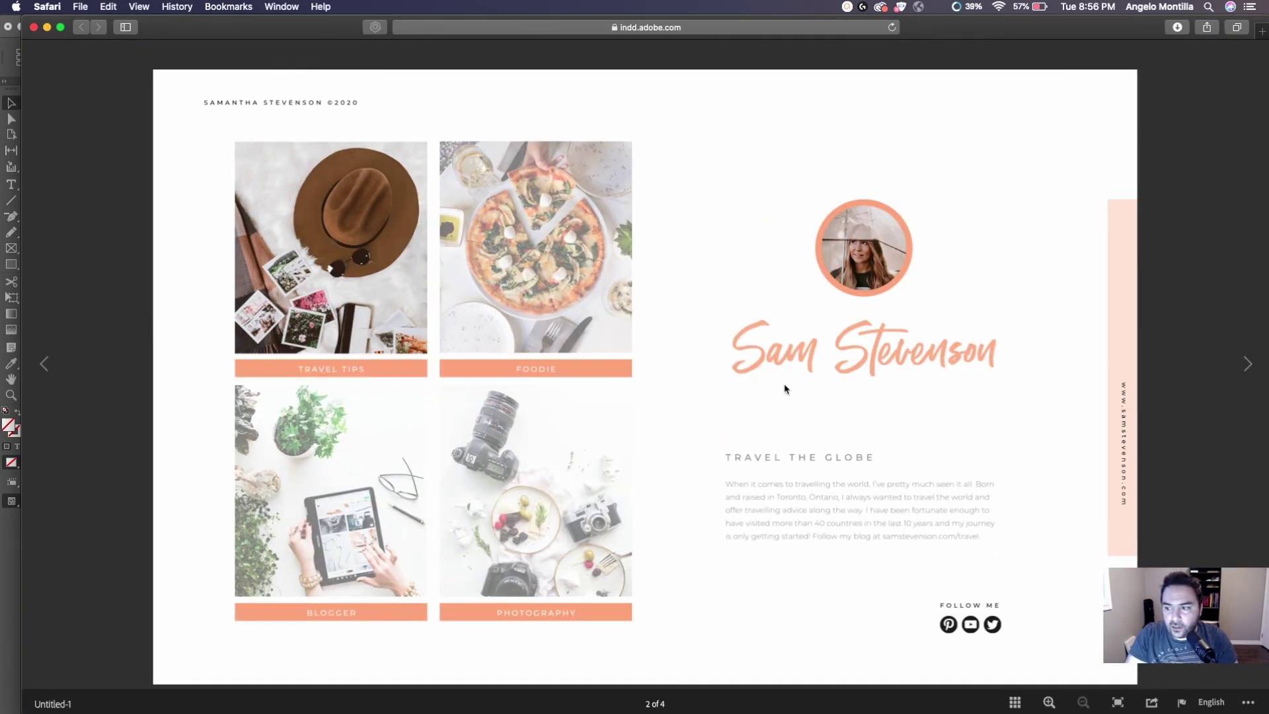
pyautogui.click(512, 370)
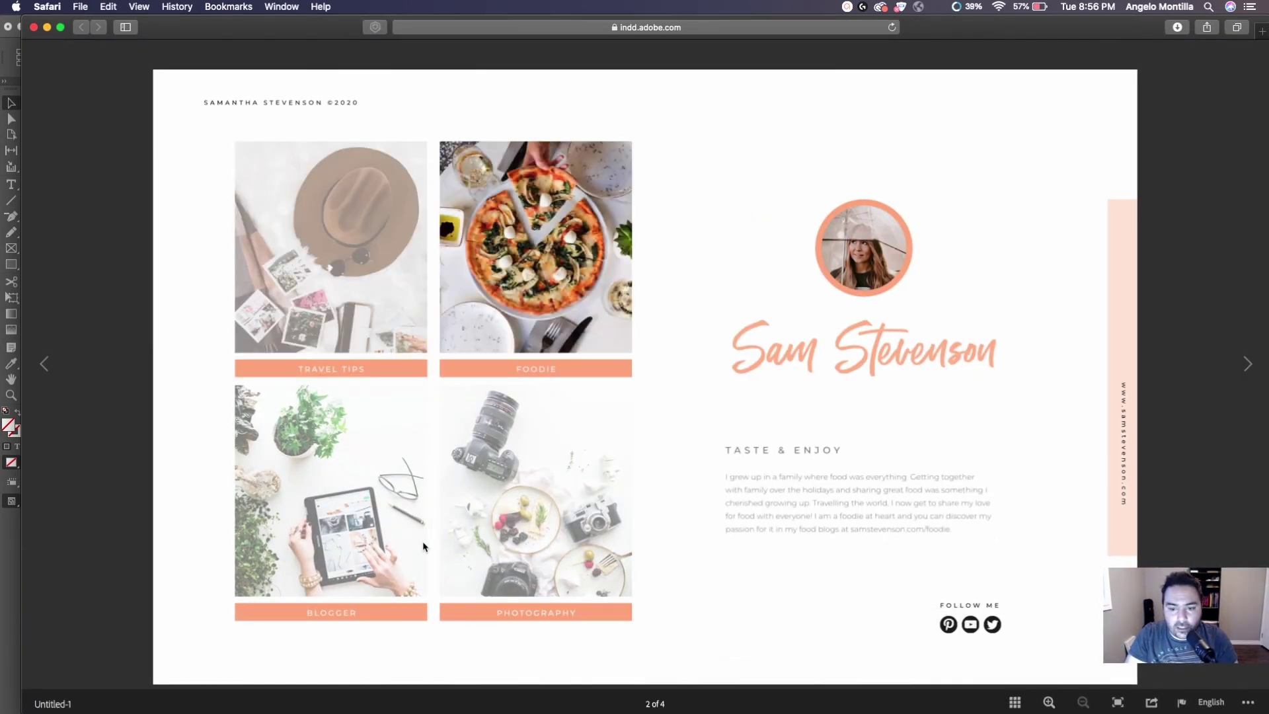
pyautogui.click(337, 620)
pyautogui.click(528, 613)
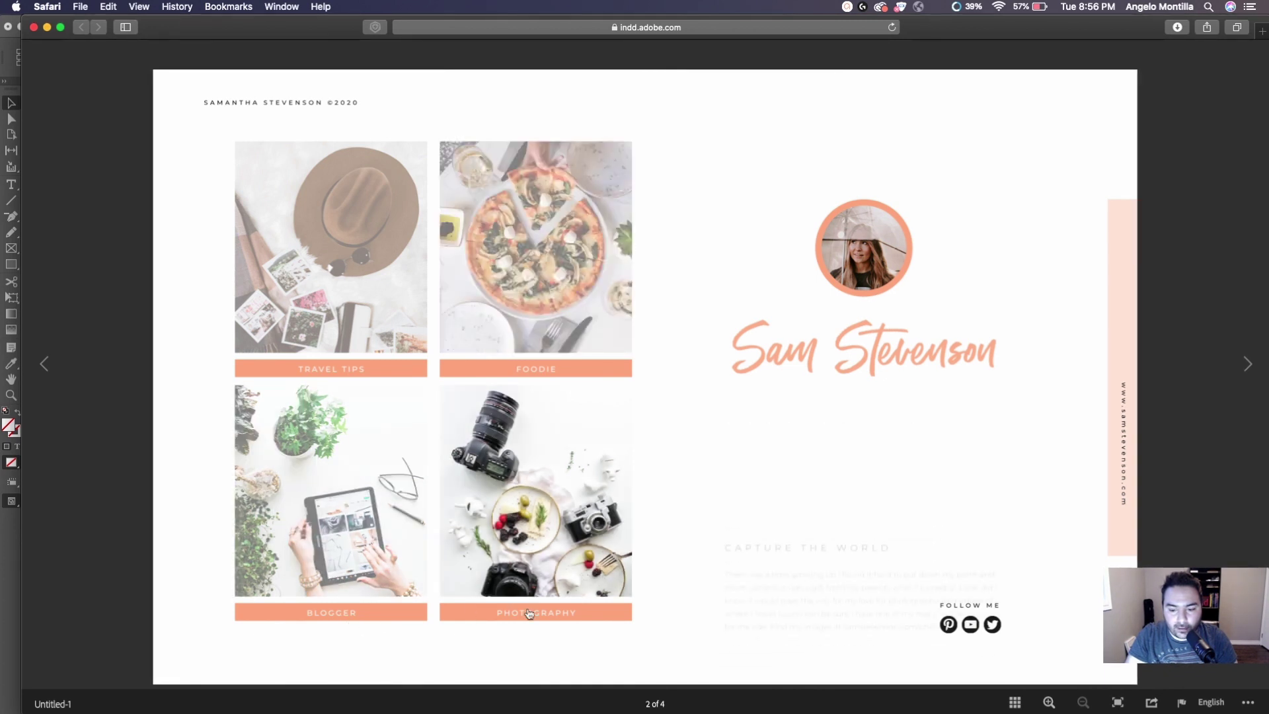
pyautogui.click(344, 369)
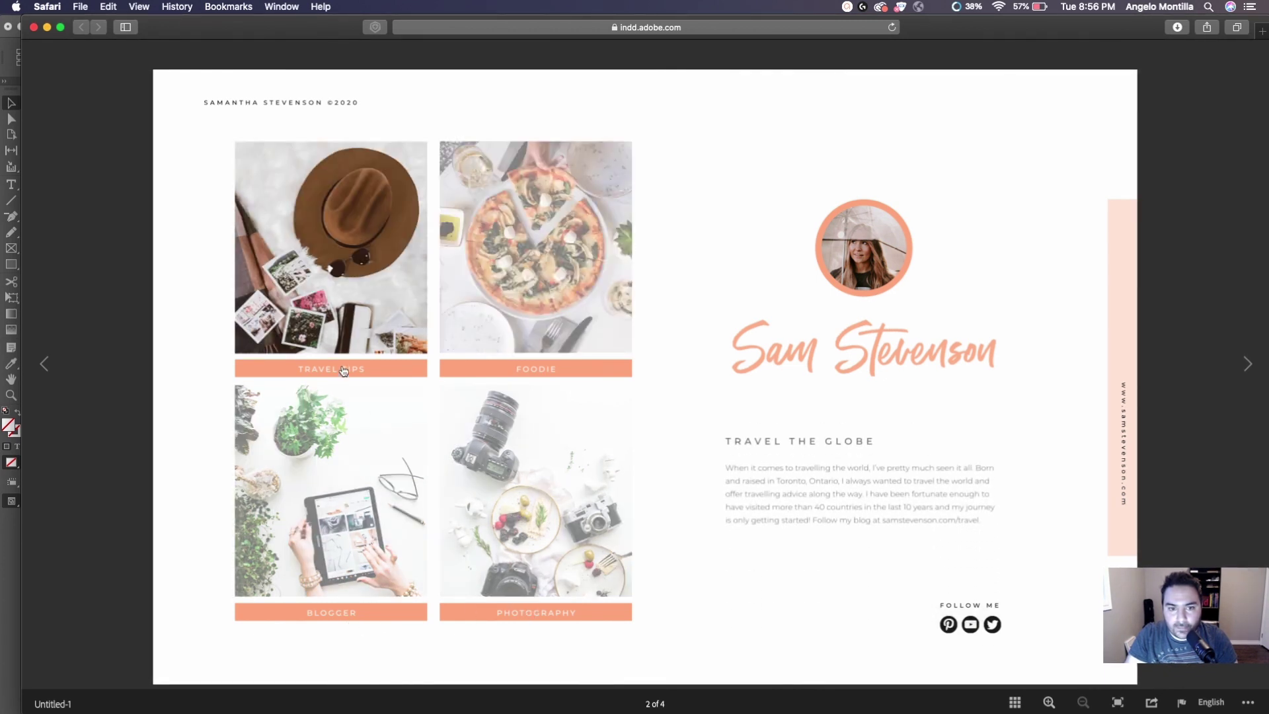
pyautogui.click(488, 370)
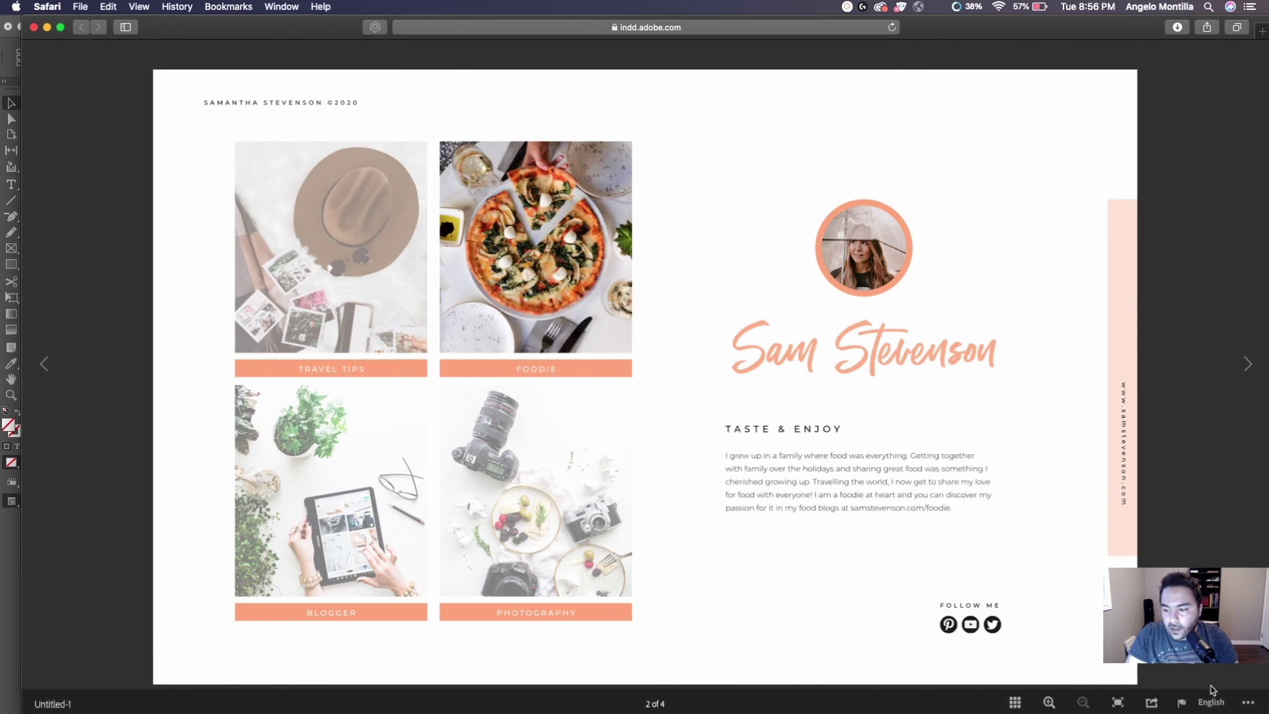
# Open the Embed on your site dialog offering 525 x 371 px iframe code.
pyautogui.click(1250, 704)
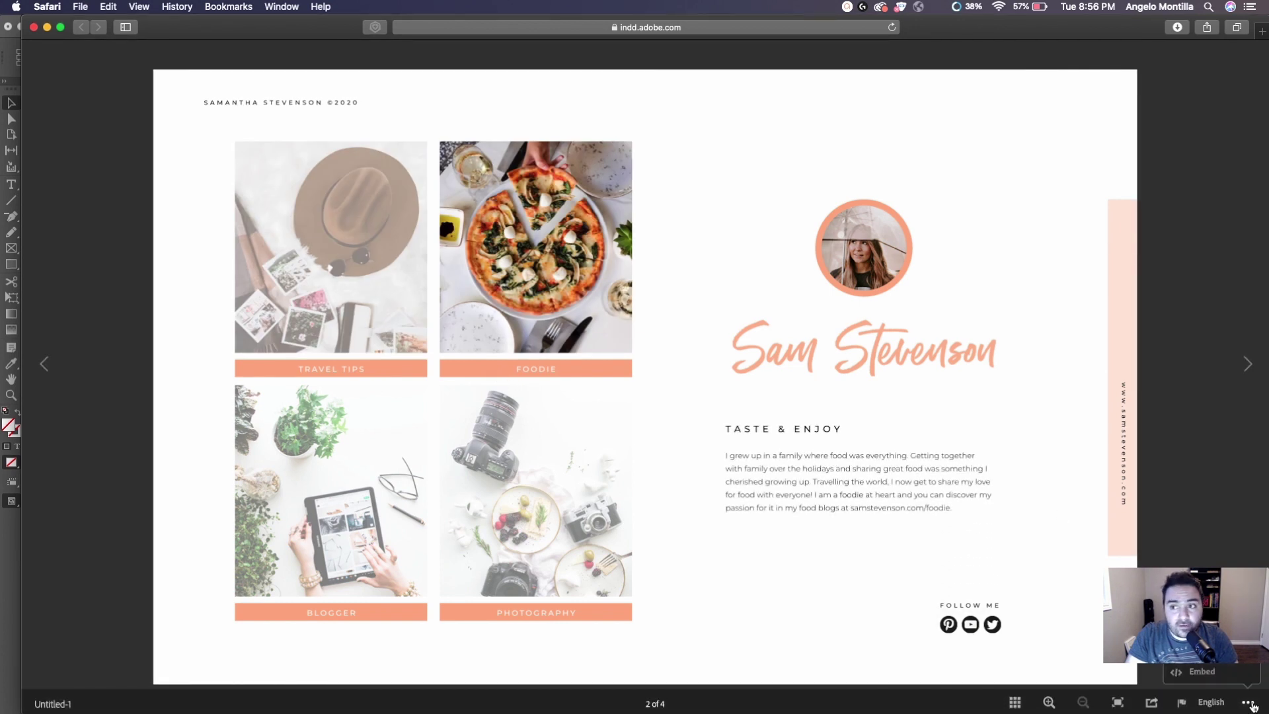
pyautogui.click(1251, 706)
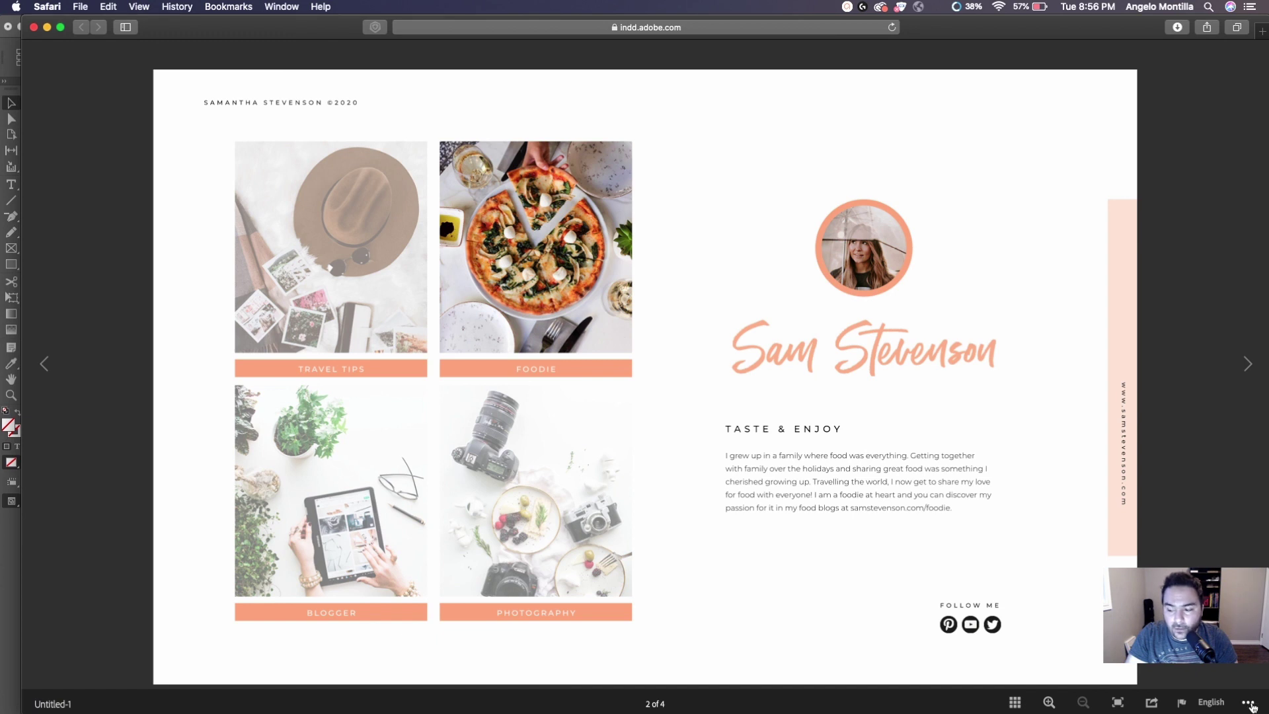
pyautogui.click(1251, 706)
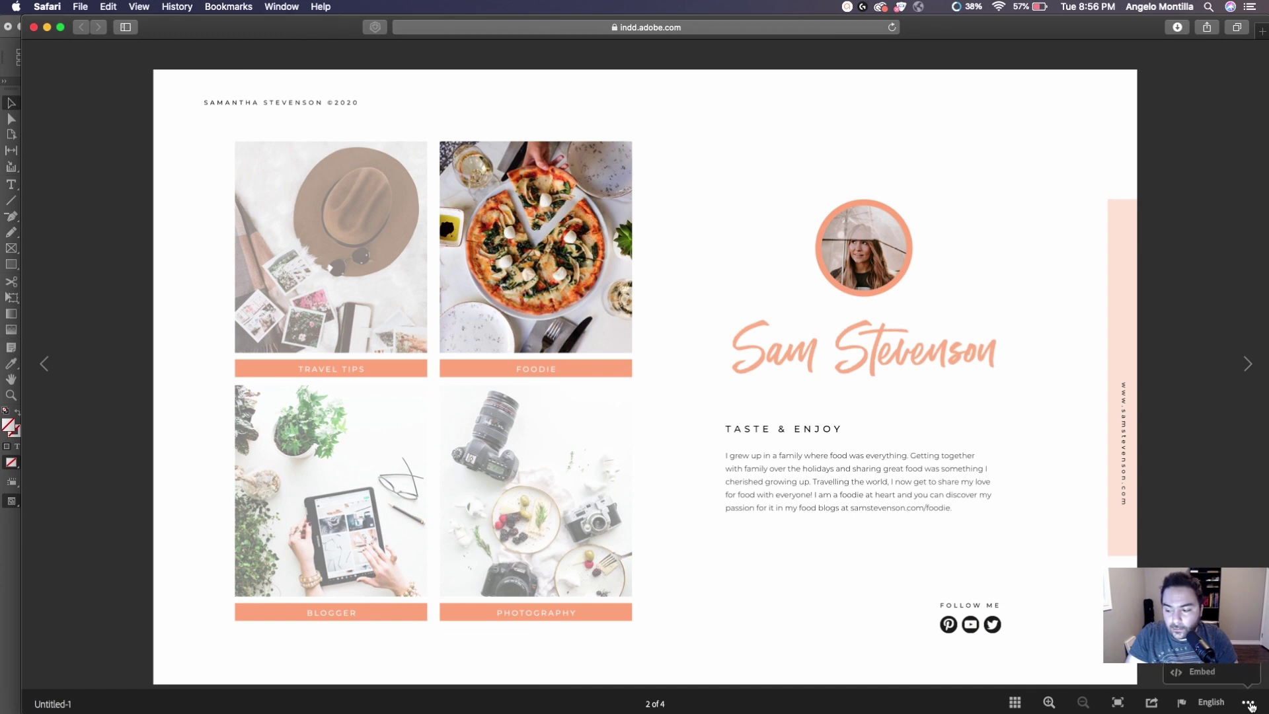
pyautogui.click(1202, 672)
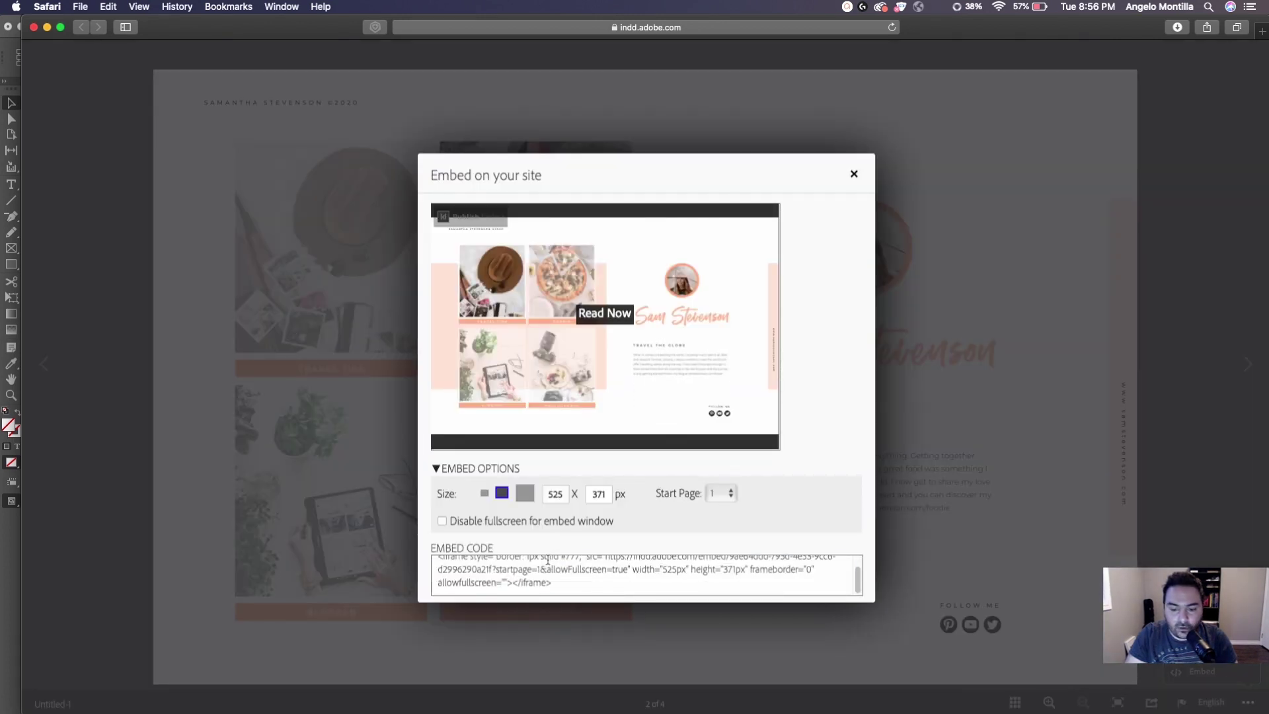
# Select the iframe embed code, close the dialog, and show the TRAVEL TIPS hat photo.
pyautogui.click(548, 560)
pyautogui.moveTo(669, 173); pyautogui.dragTo(670, 113)
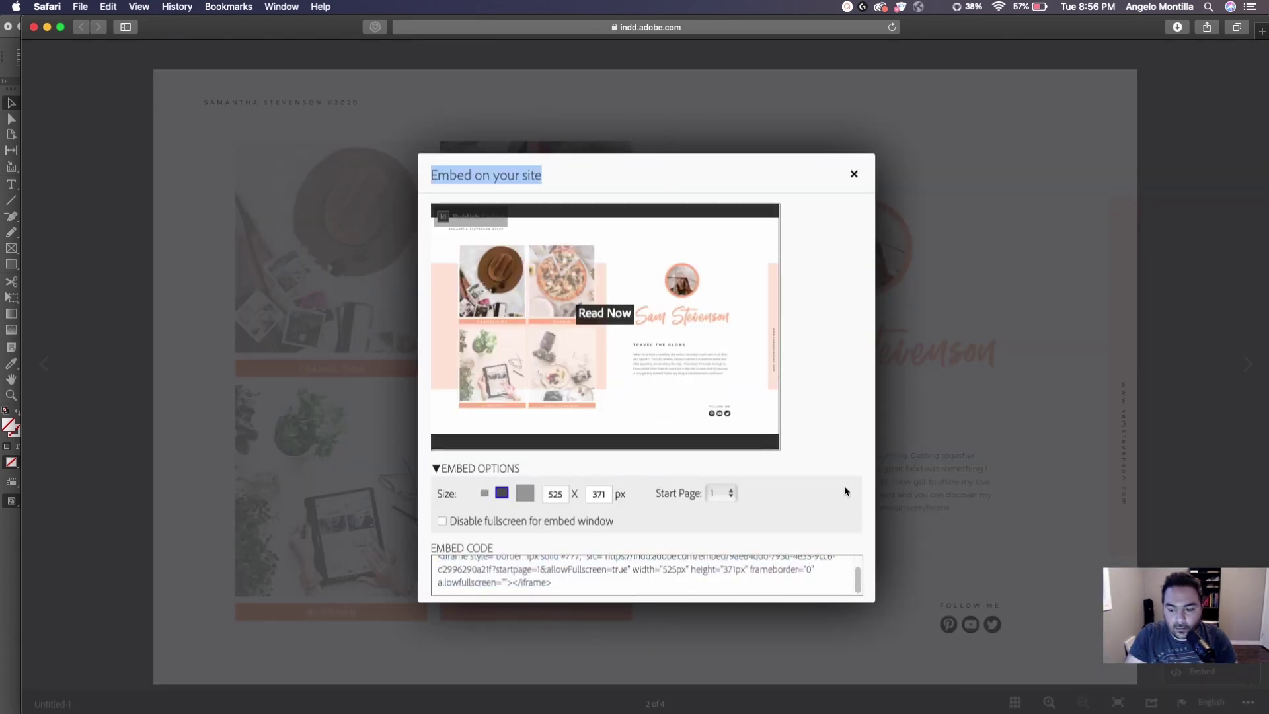
pyautogui.click(710, 569)
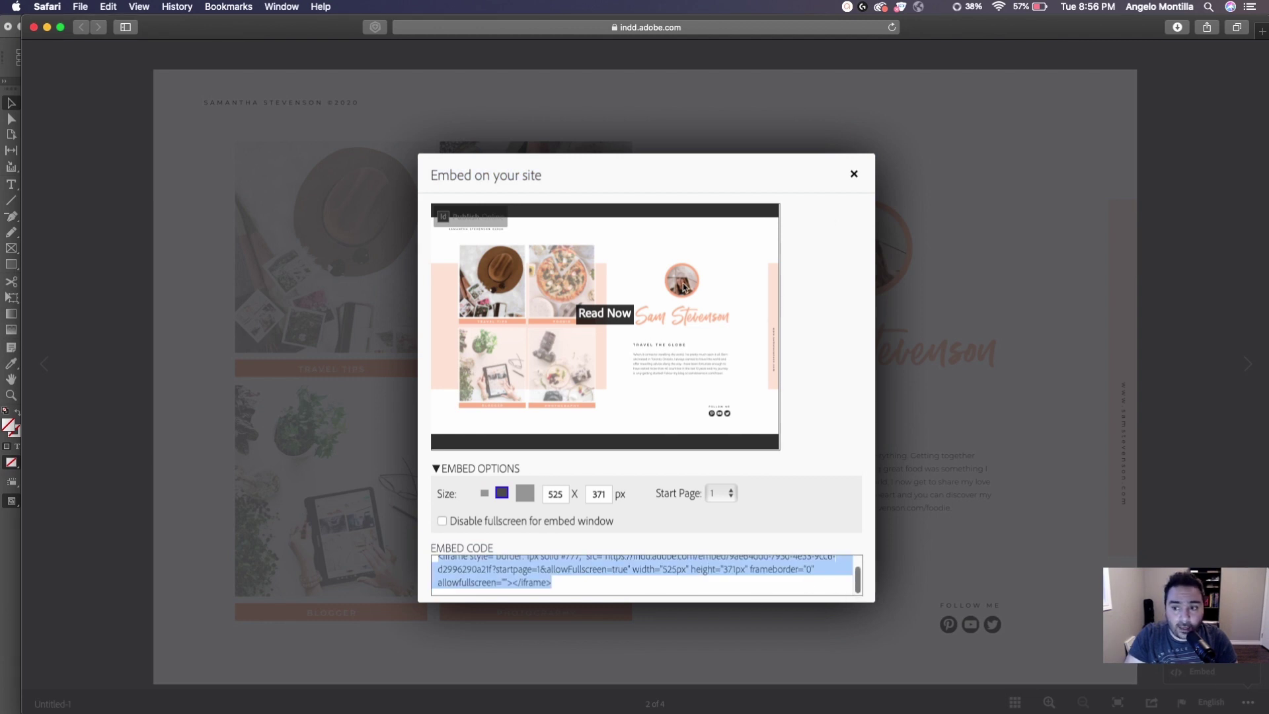
pyautogui.click(854, 174)
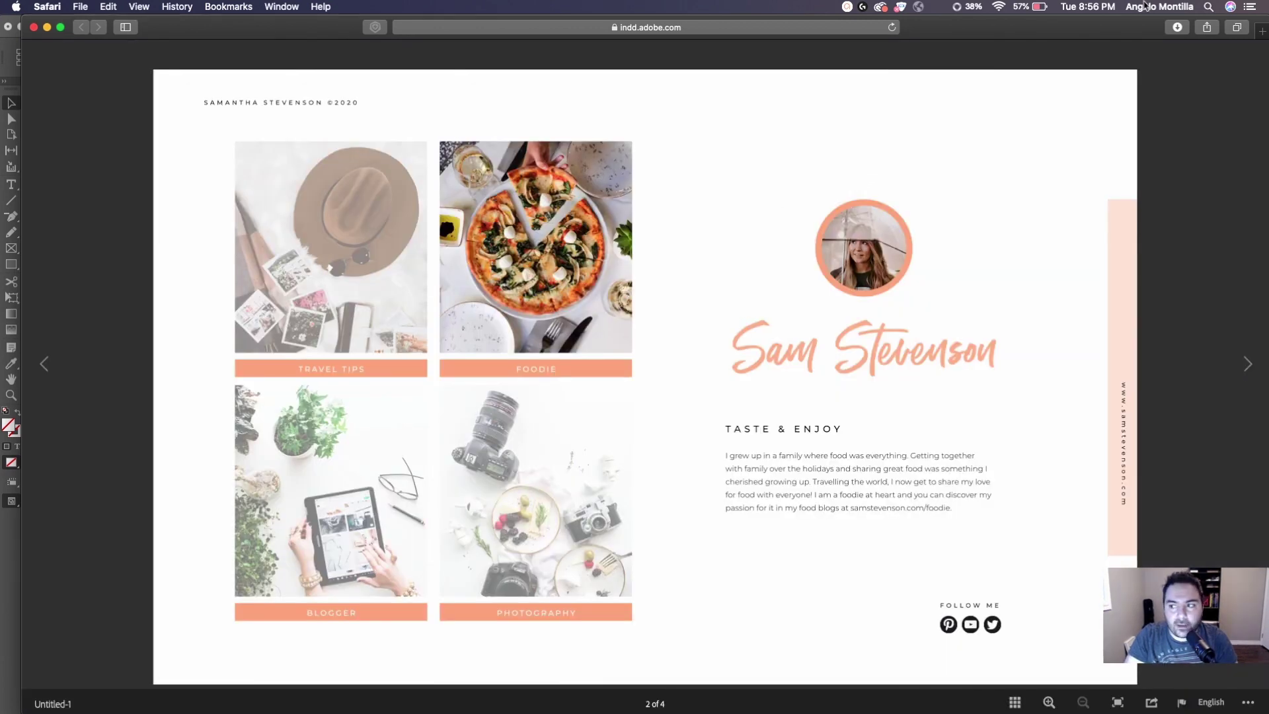
pyautogui.click(355, 368)
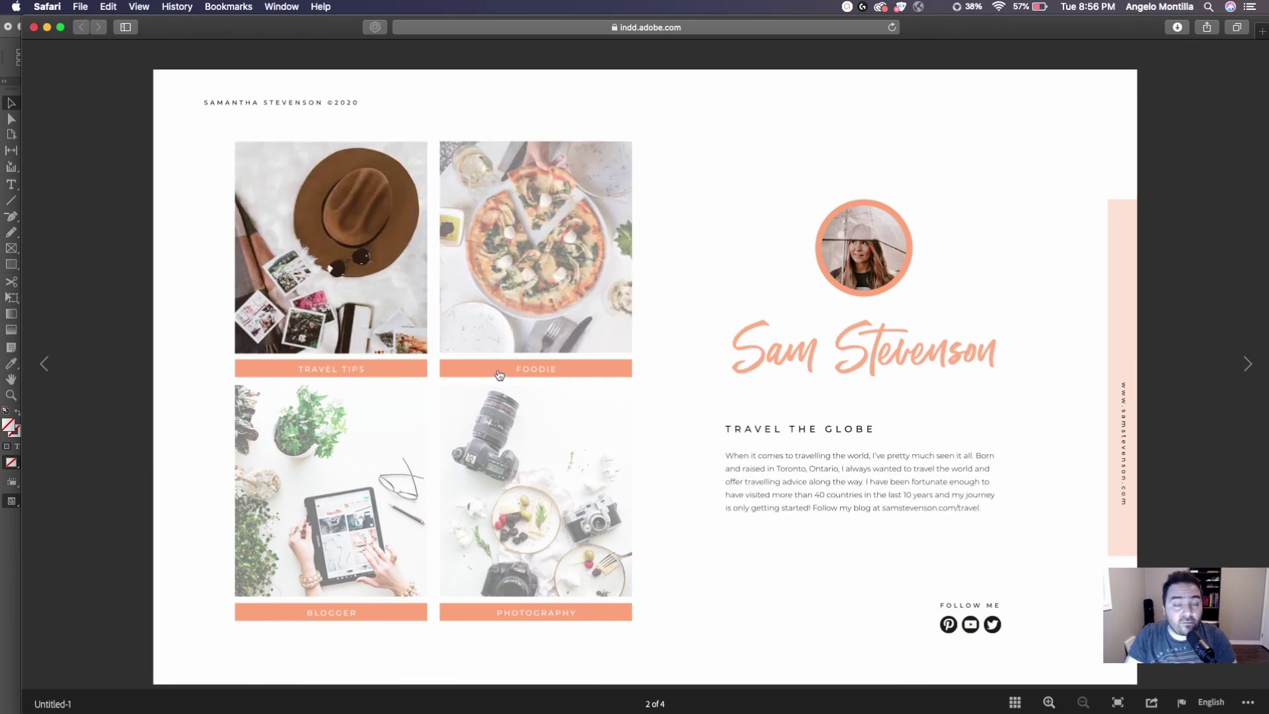